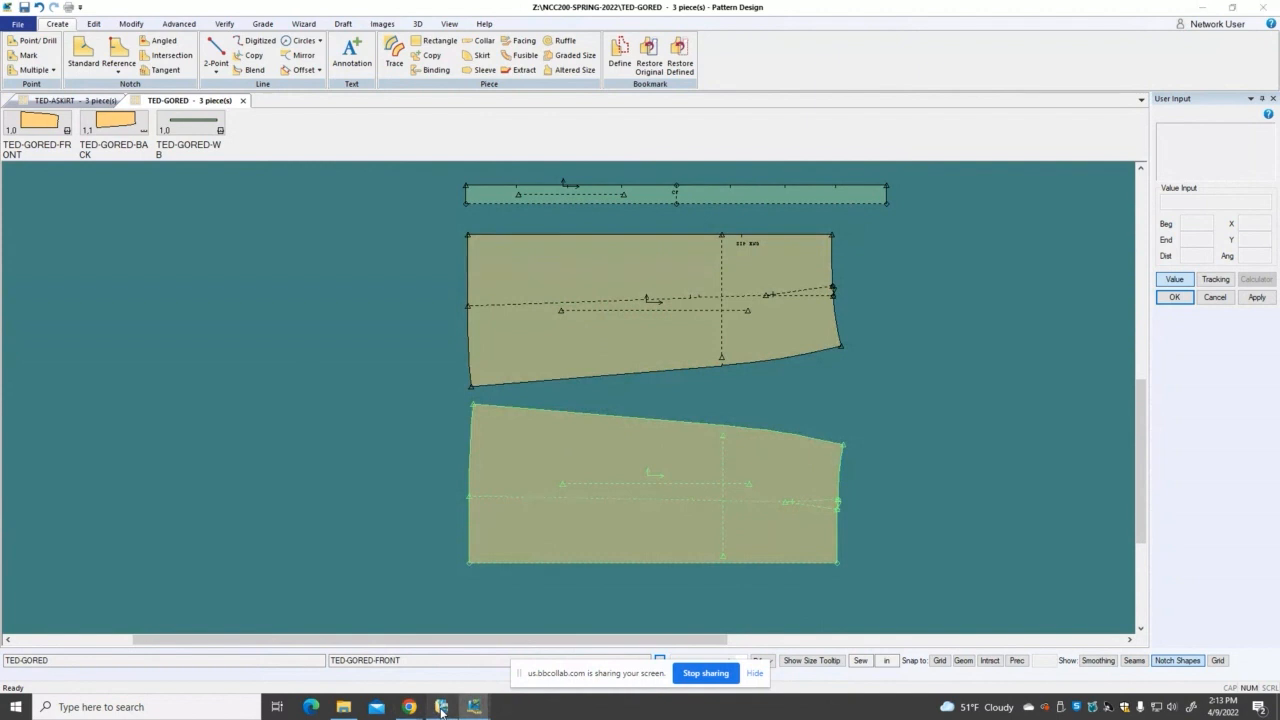
# Step: In AccuMark Explorer, start saving the TED-ASKIRT model with its components to the TC202FALL2021 storage area
pyautogui.click(441, 707)
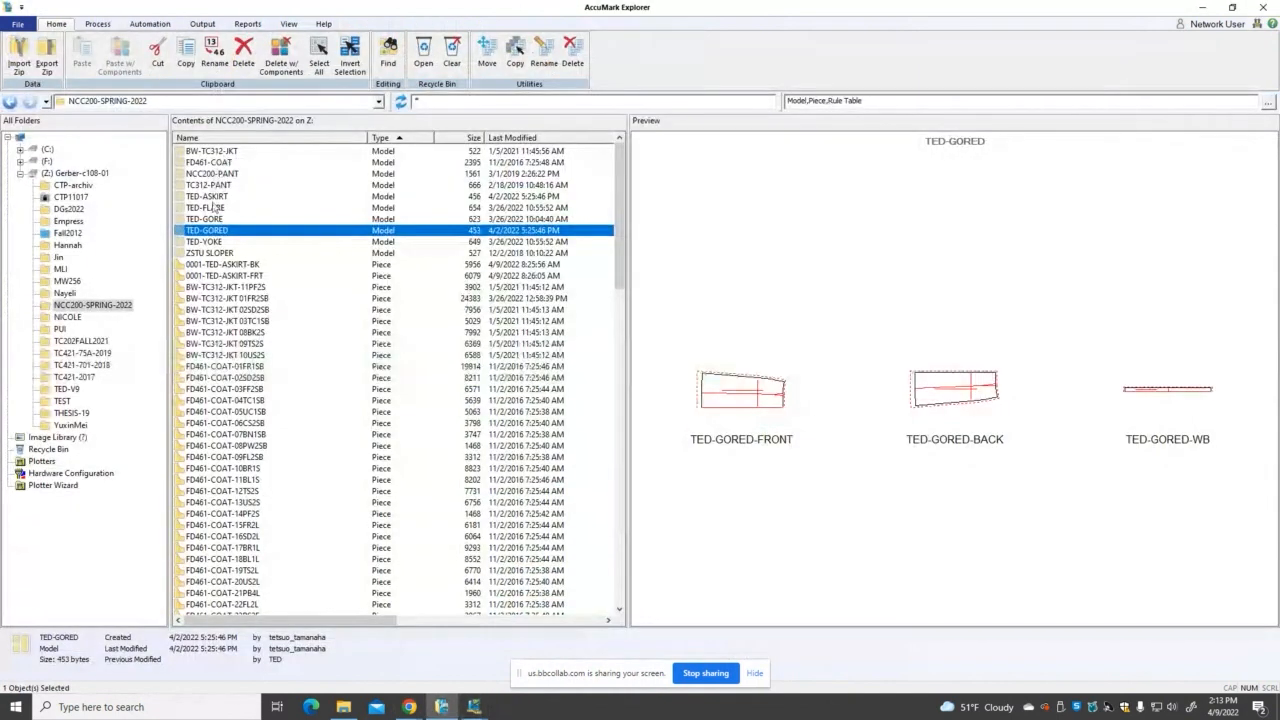
pyautogui.click(216, 198)
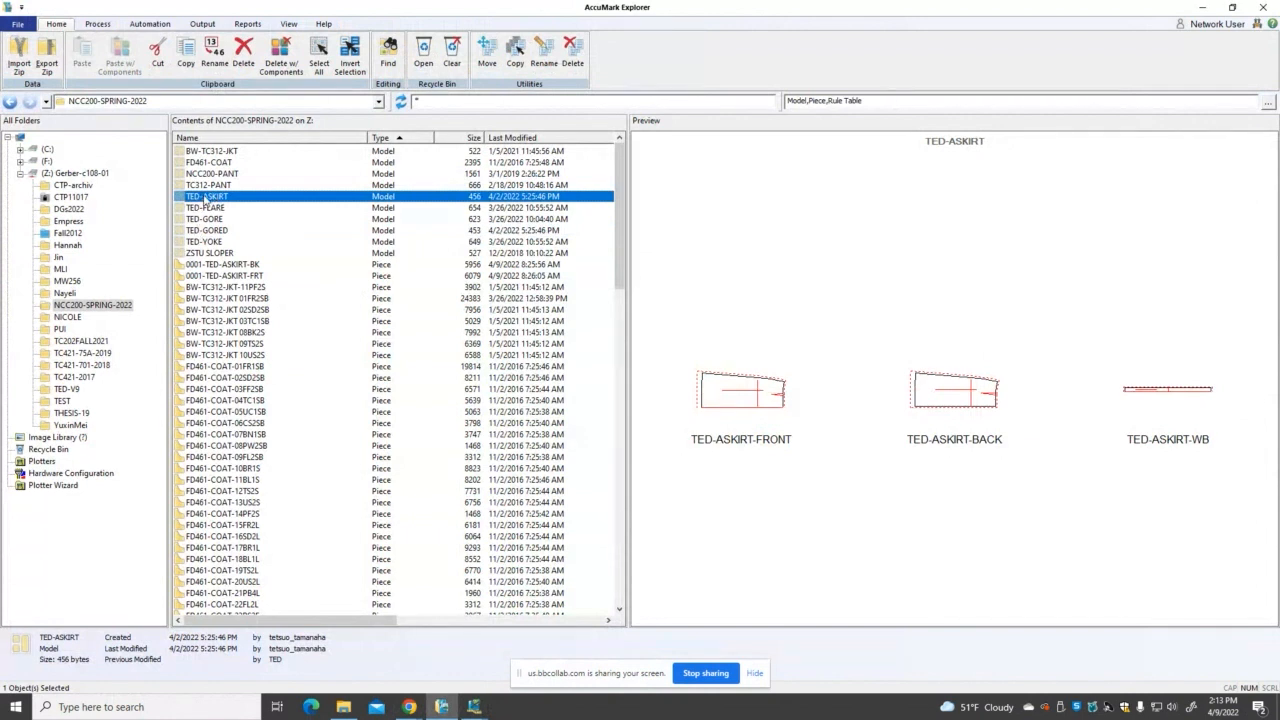
pyautogui.rightClick(203, 199)
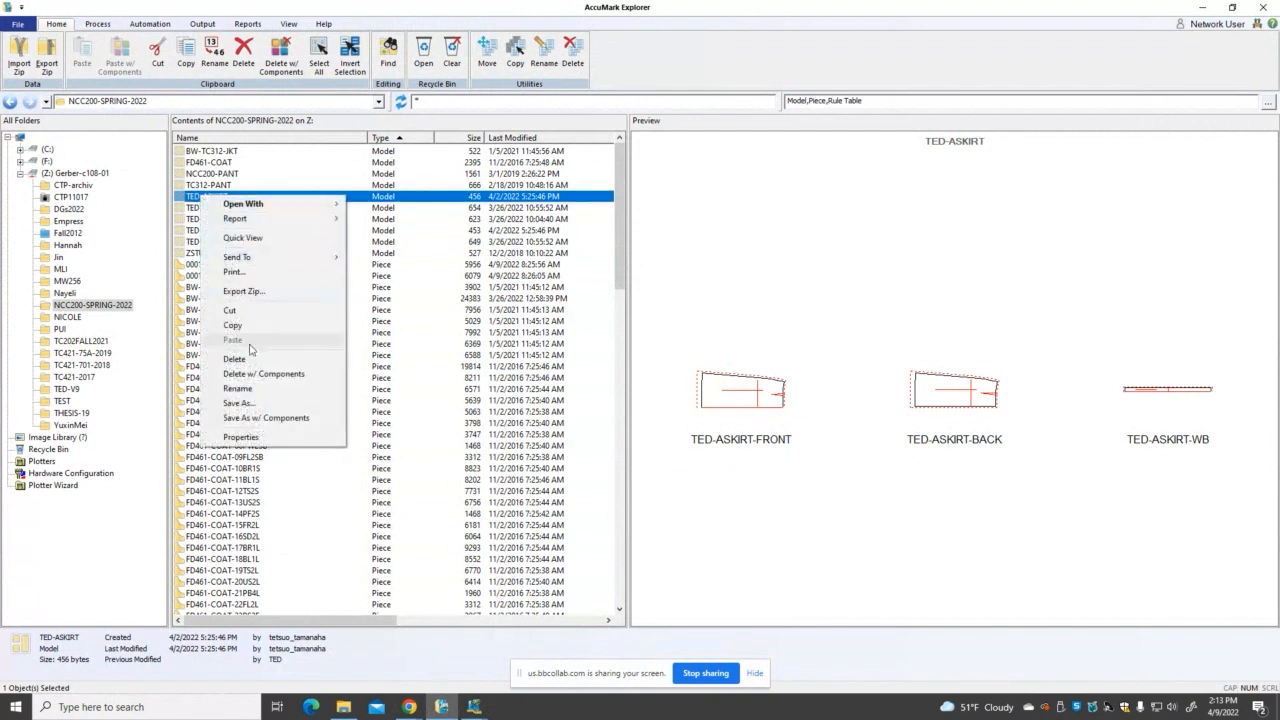
pyautogui.click(276, 420)
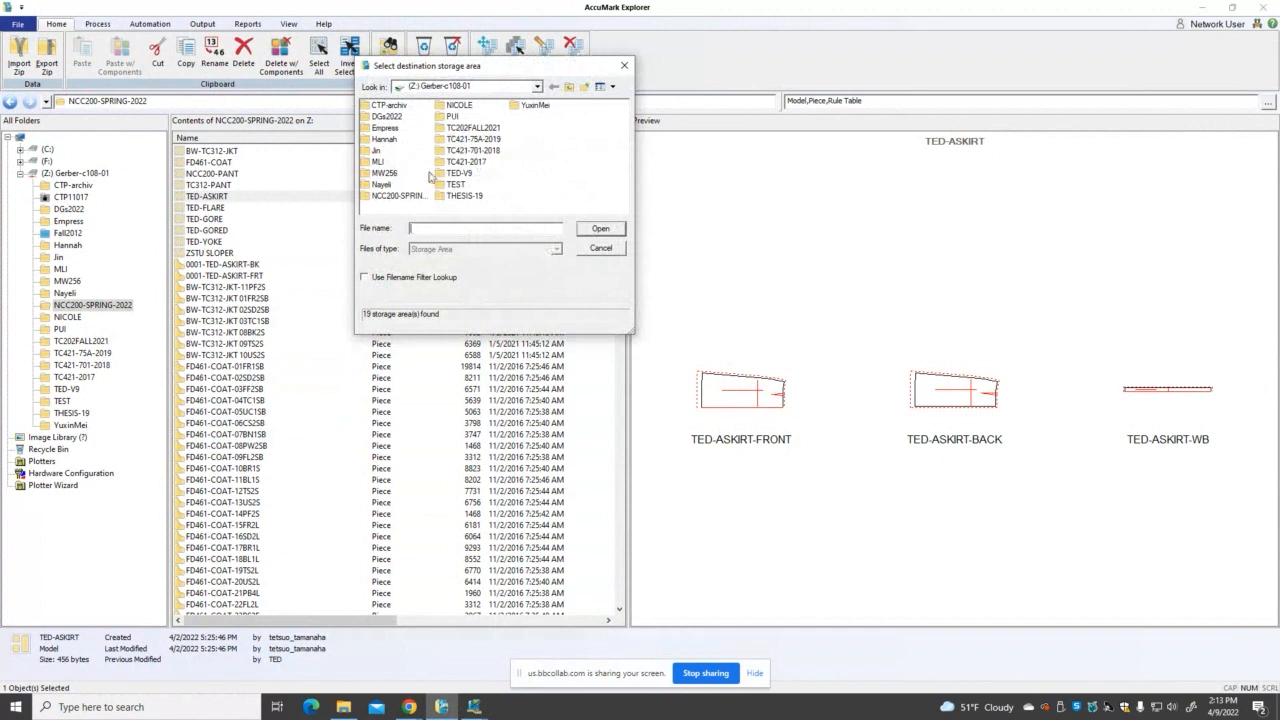
pyautogui.click(478, 130)
pyautogui.click(605, 229)
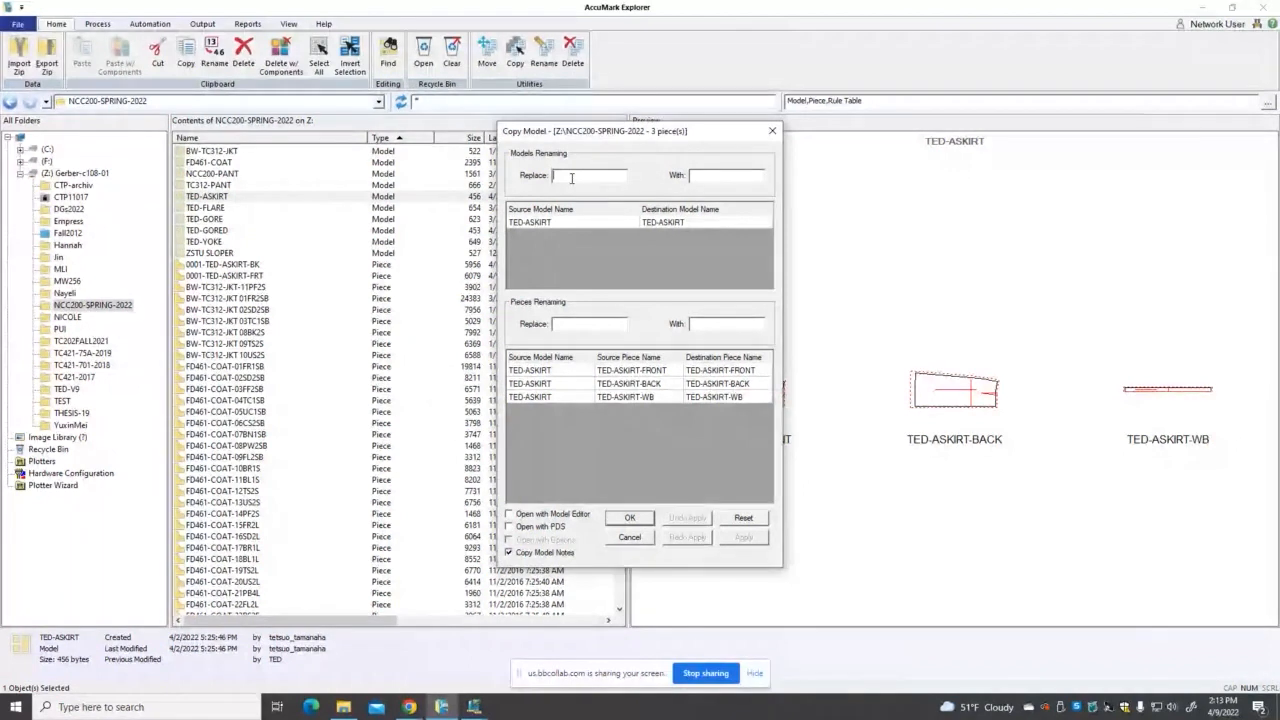
# Step: Replace ASKIRT with GORED in both the model and piece names, apply the renaming and complete the model copy
pyautogui.write('AS')
pyautogui.write('GORED')
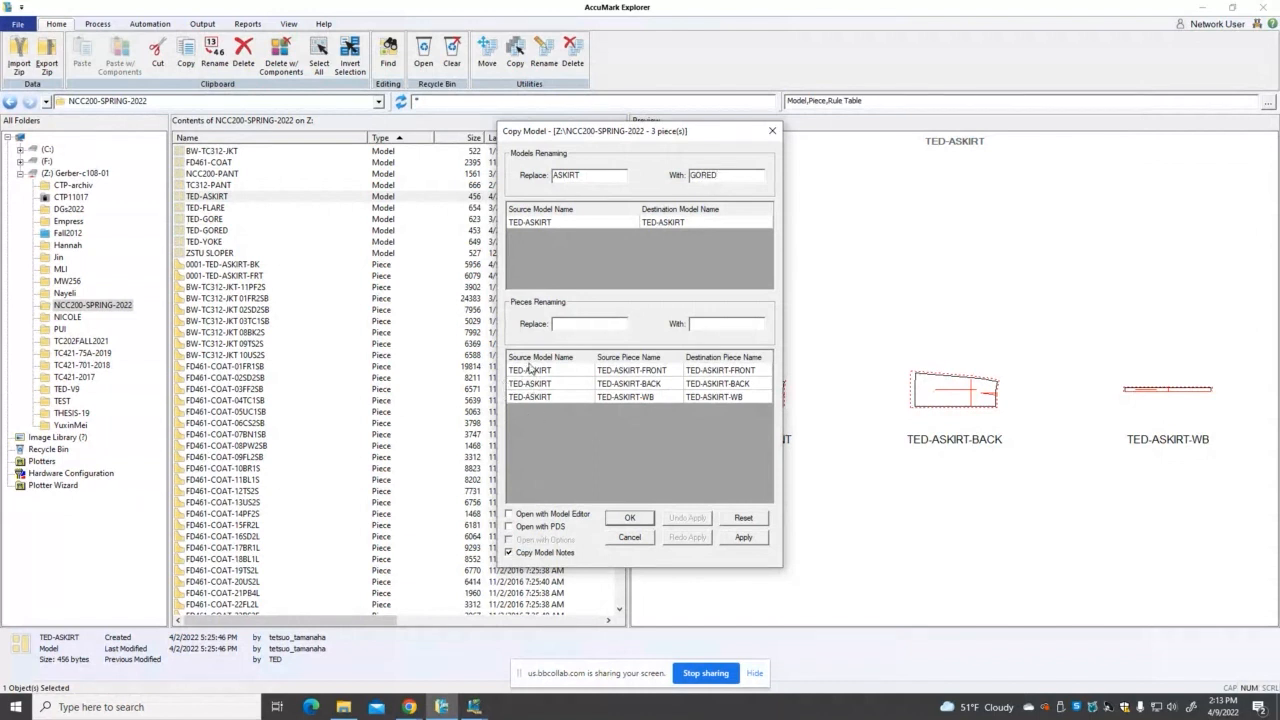
pyautogui.click(567, 323)
pyautogui.write('ASKIRT')
pyautogui.click(697, 323)
pyautogui.write('GORED')
pyautogui.click(745, 539)
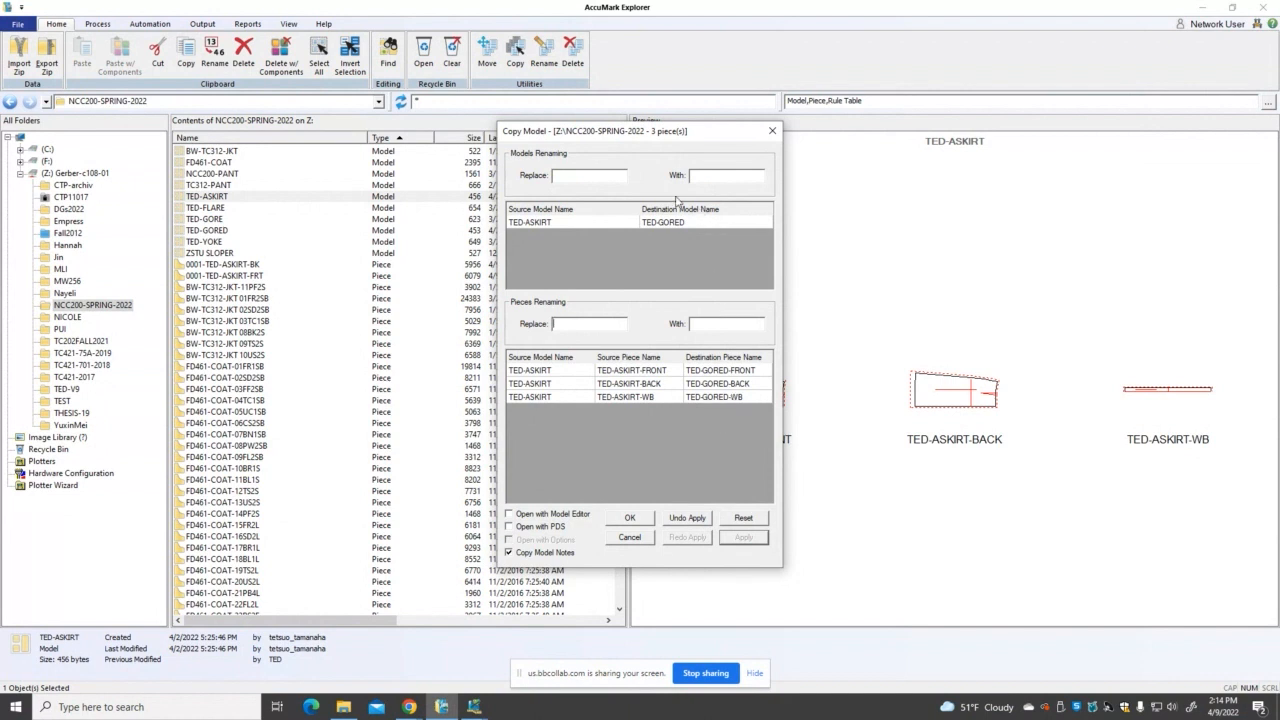
pyautogui.click(644, 520)
# Step: Preview the TED-GORED model's pieces, then switch to the TED-GORED window in Pattern Design
pyautogui.click(226, 233)
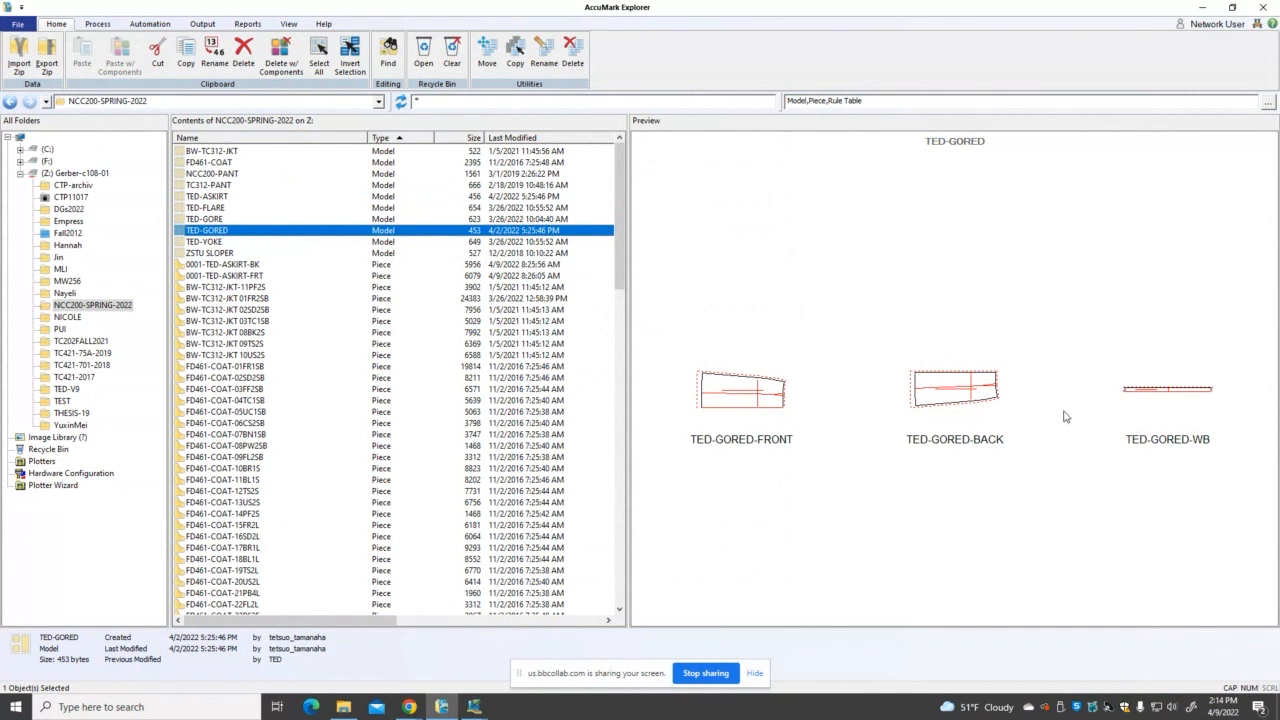
pyautogui.click(484, 706)
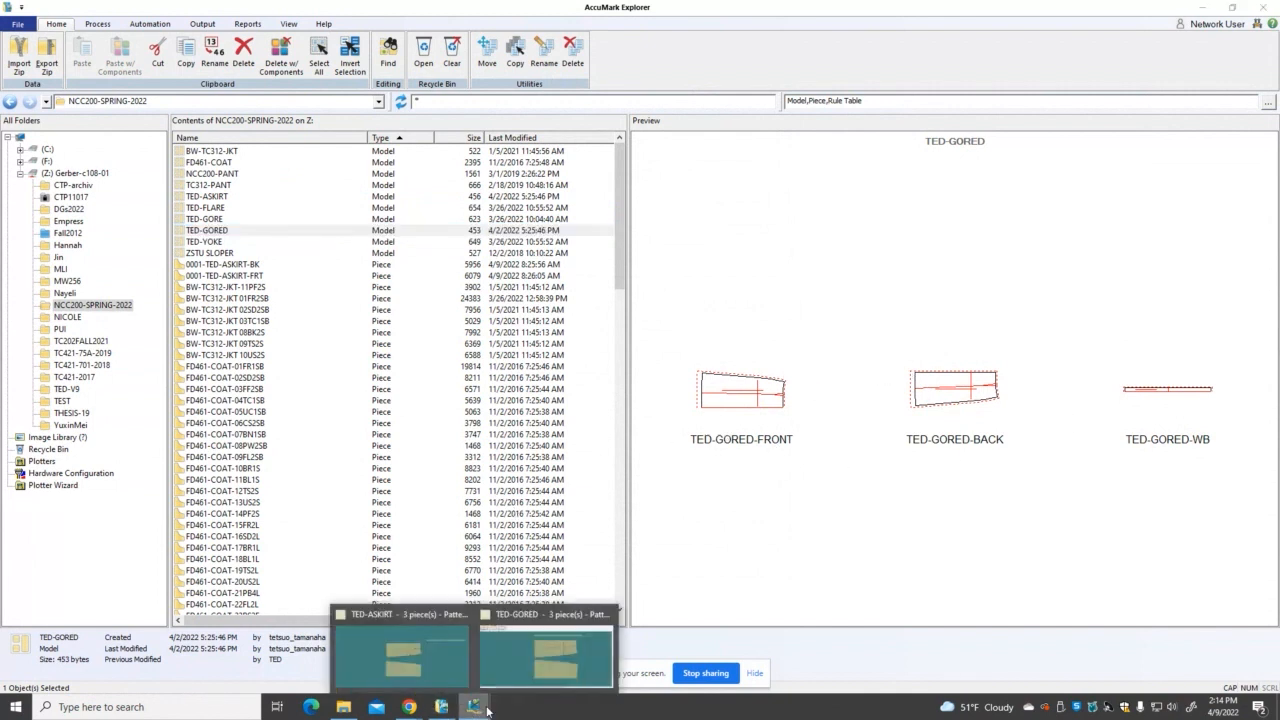
pyautogui.click(545, 650)
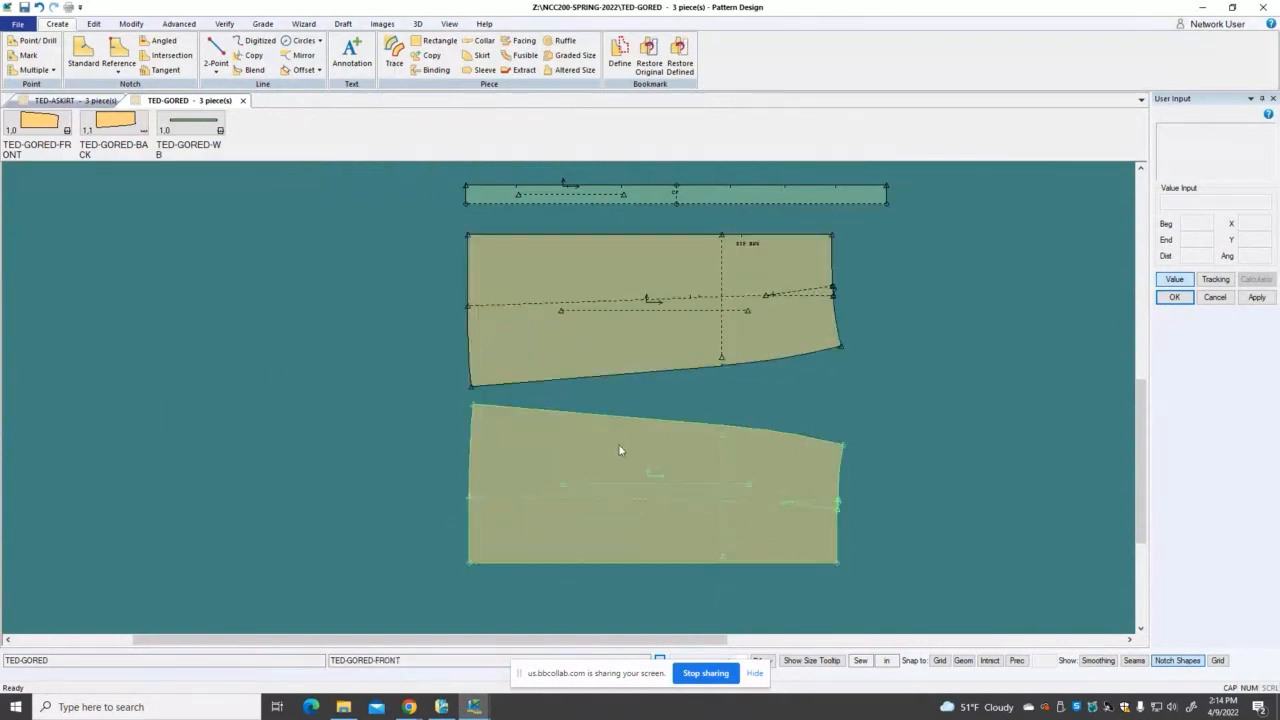
pyautogui.scroll(1, 654, 497)
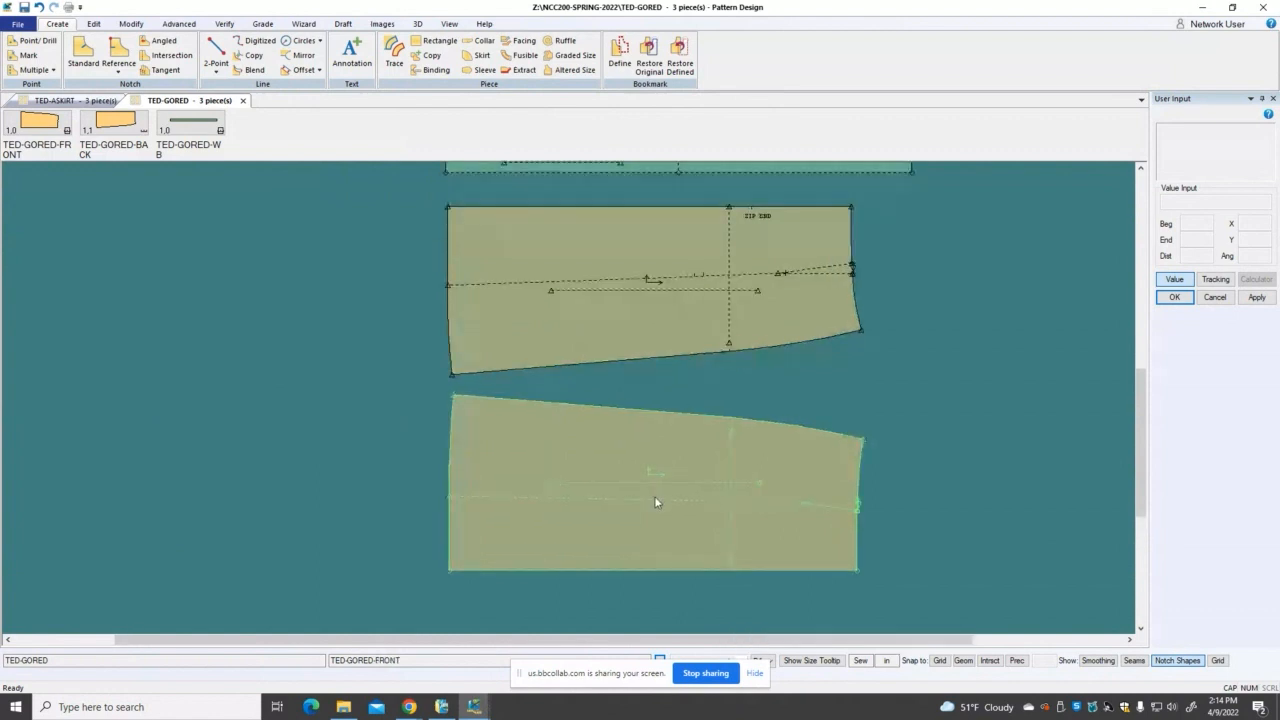
pyautogui.scroll(-1, 655, 500)
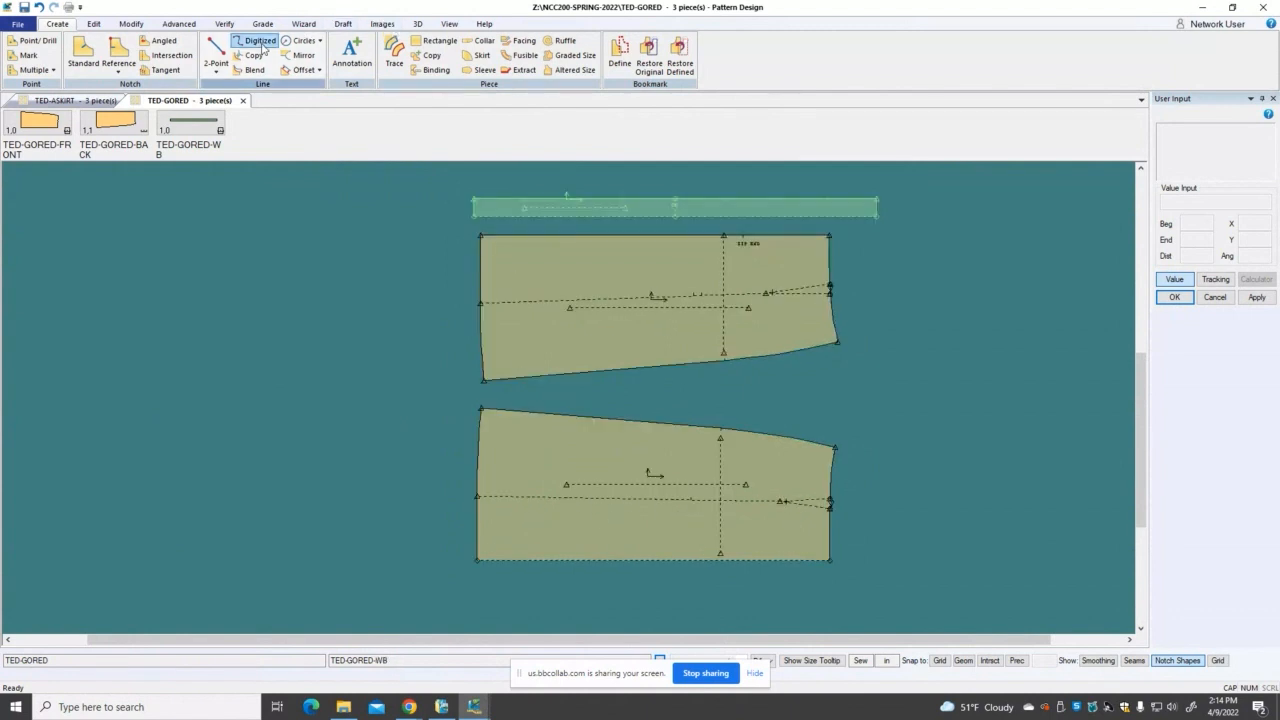
# Step: Measure the straight distance along the front piece's hem from center front to the gore line
pyautogui.click(224, 23)
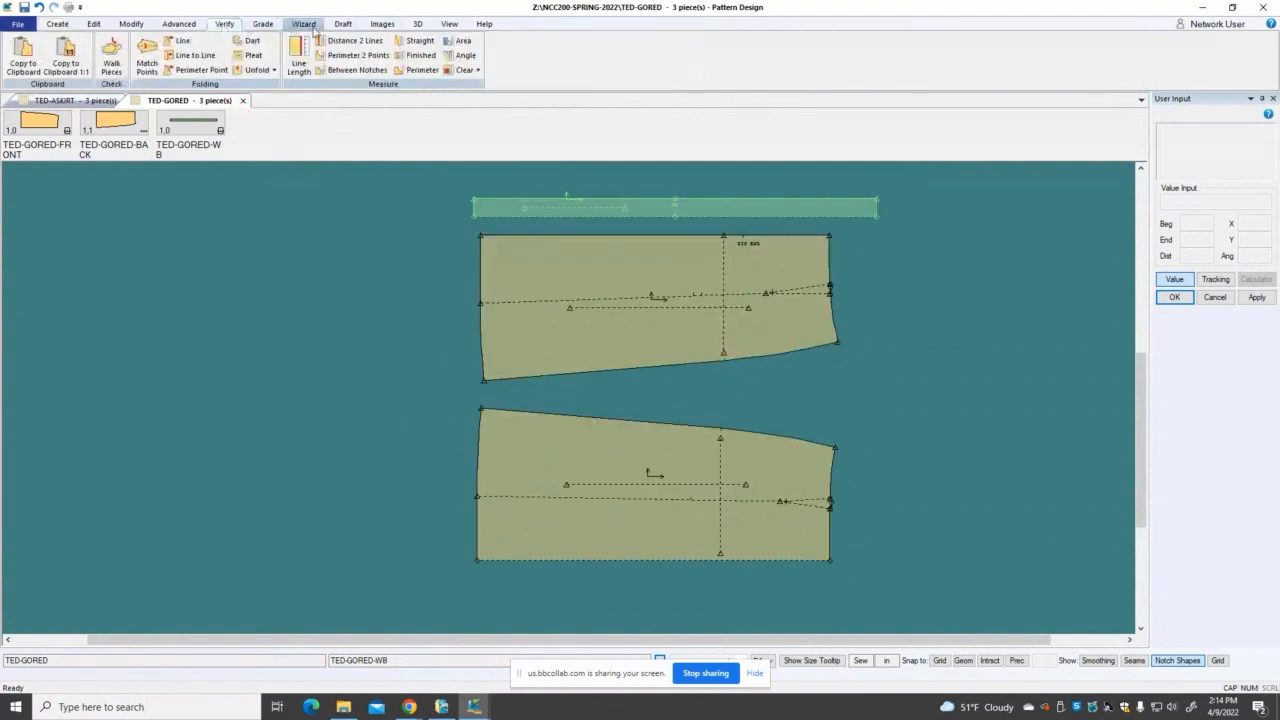
pyautogui.click(418, 40)
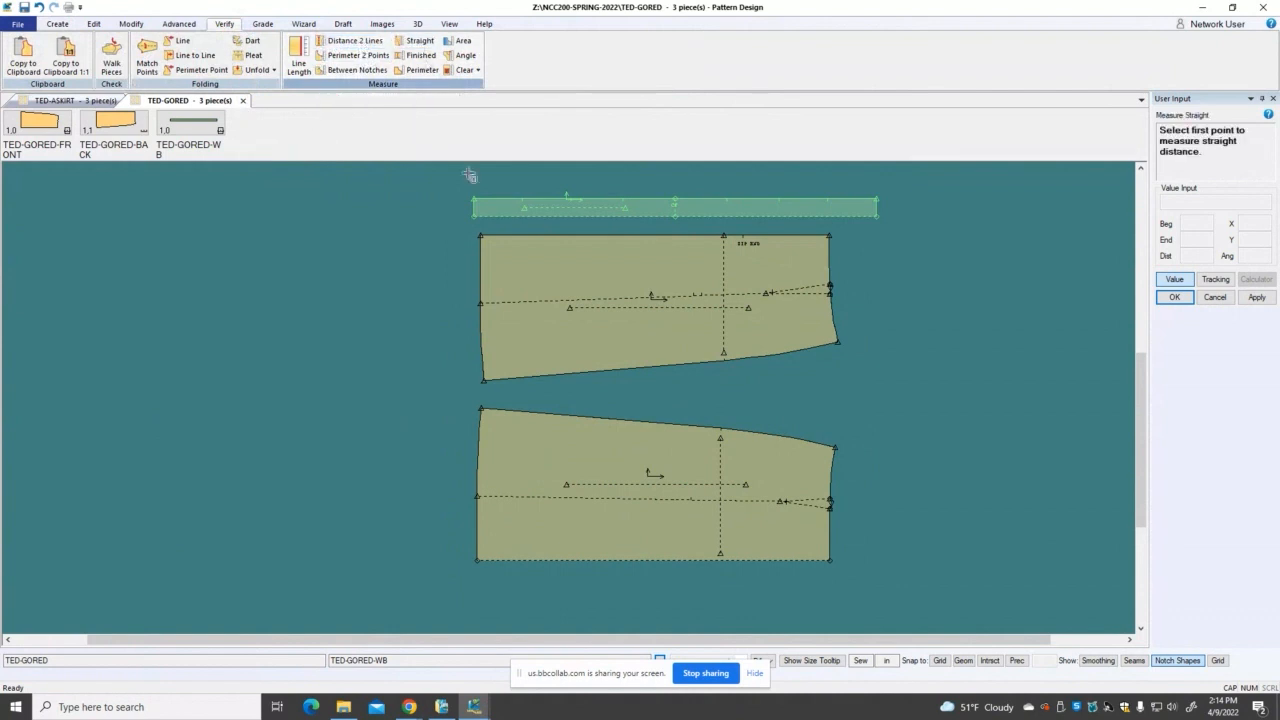
pyautogui.click(476, 558)
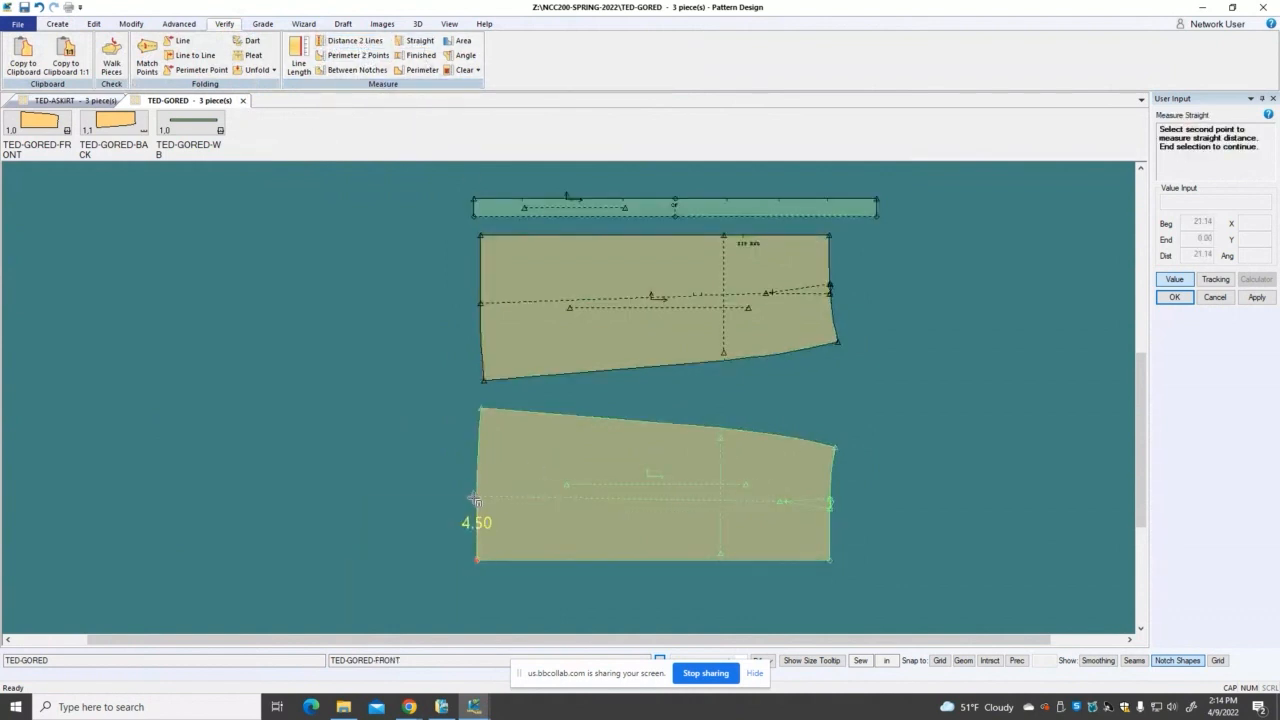
pyautogui.rightClick(433, 471)
pyautogui.click(433, 471)
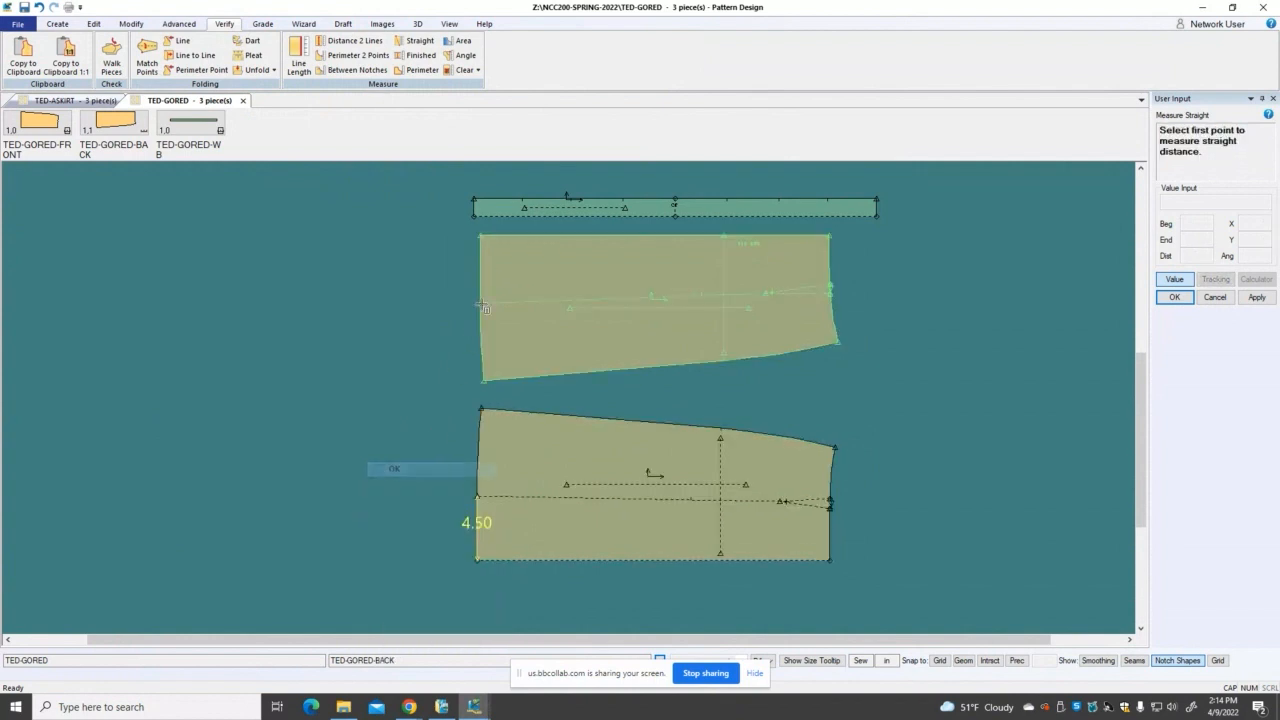
# Step: Measure the straight distance along the back piece's hem from center back to the gore line
pyautogui.click(481, 236)
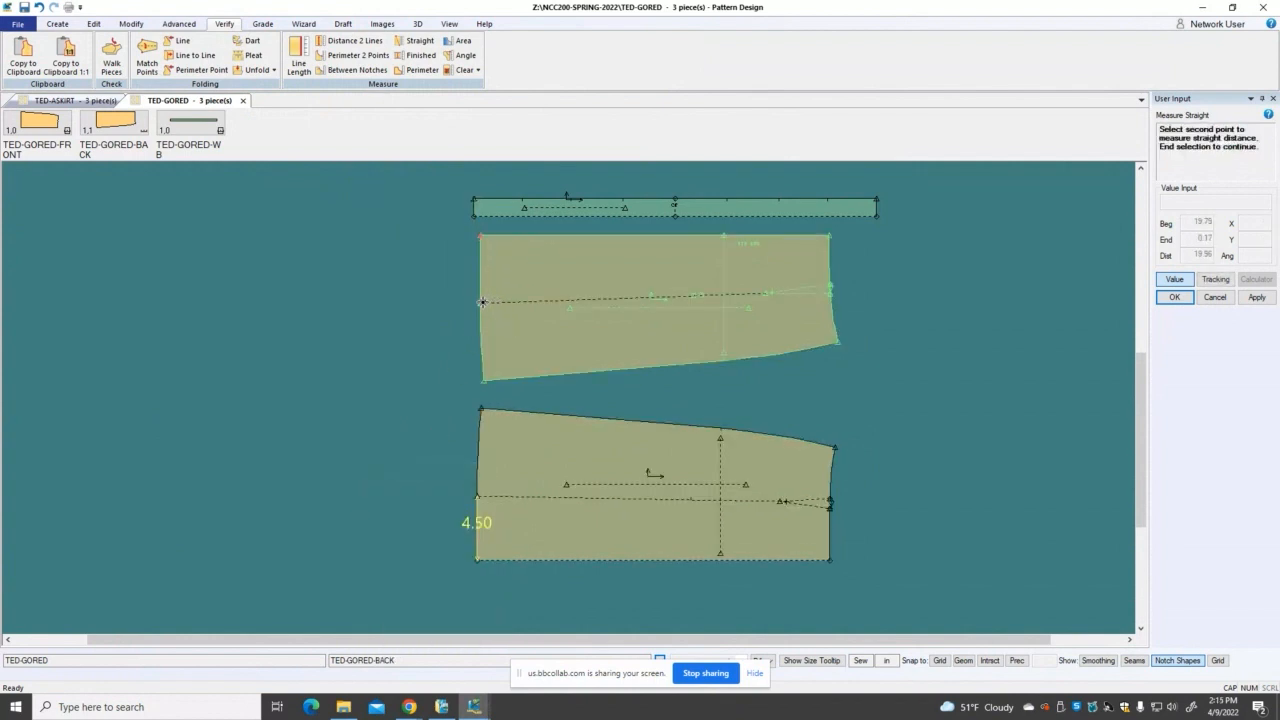
pyautogui.click(480, 302)
pyautogui.rightClick(419, 306)
pyautogui.click(419, 306)
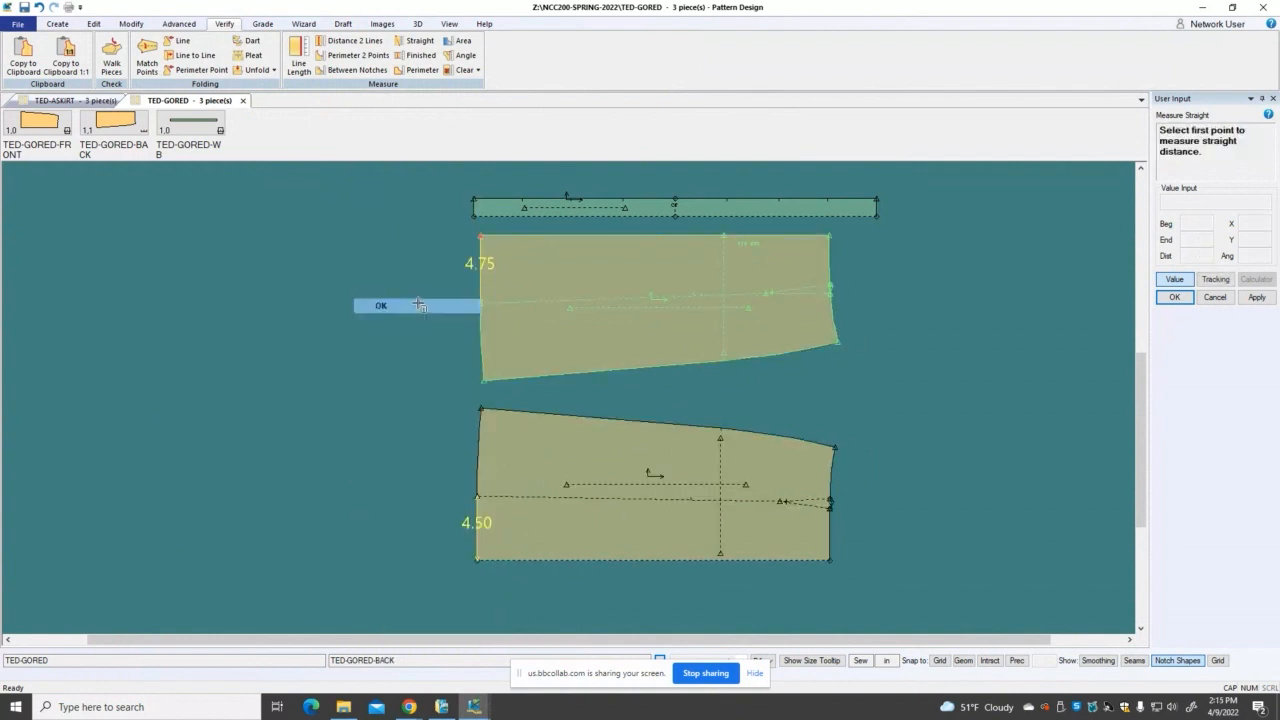
pyautogui.rightClick(419, 306)
pyautogui.click(419, 306)
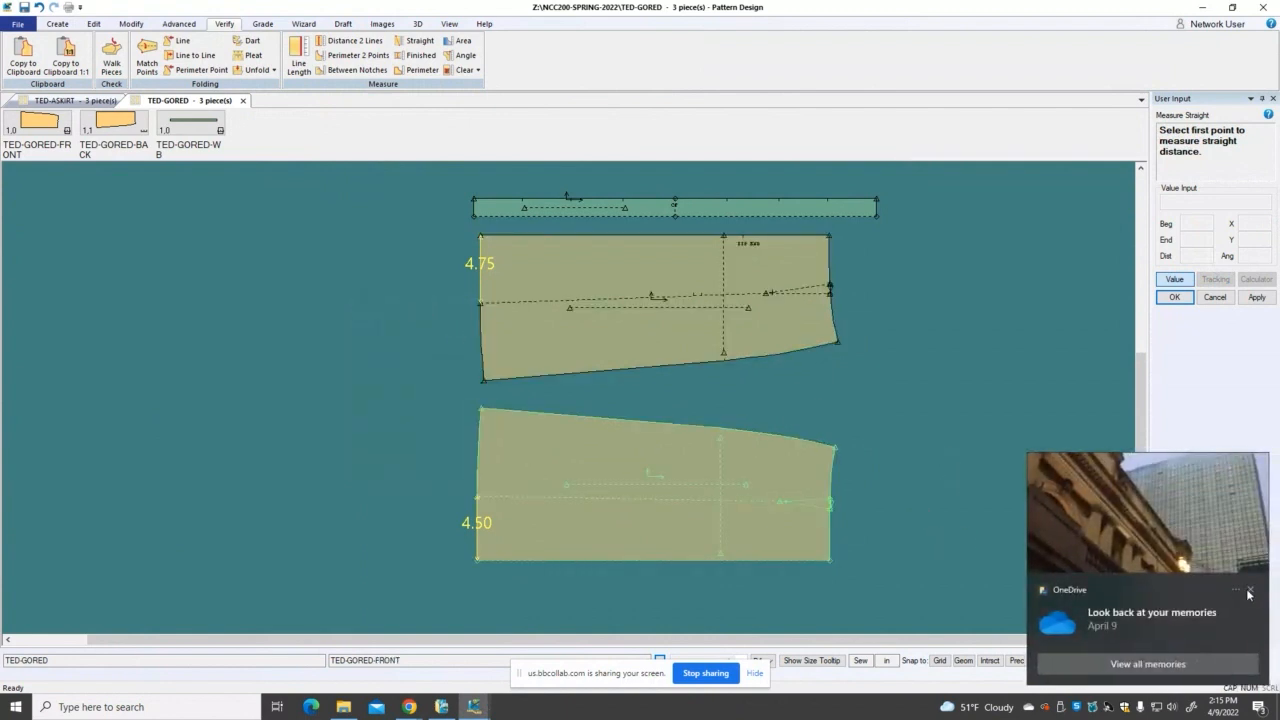
pyautogui.click(1249, 592)
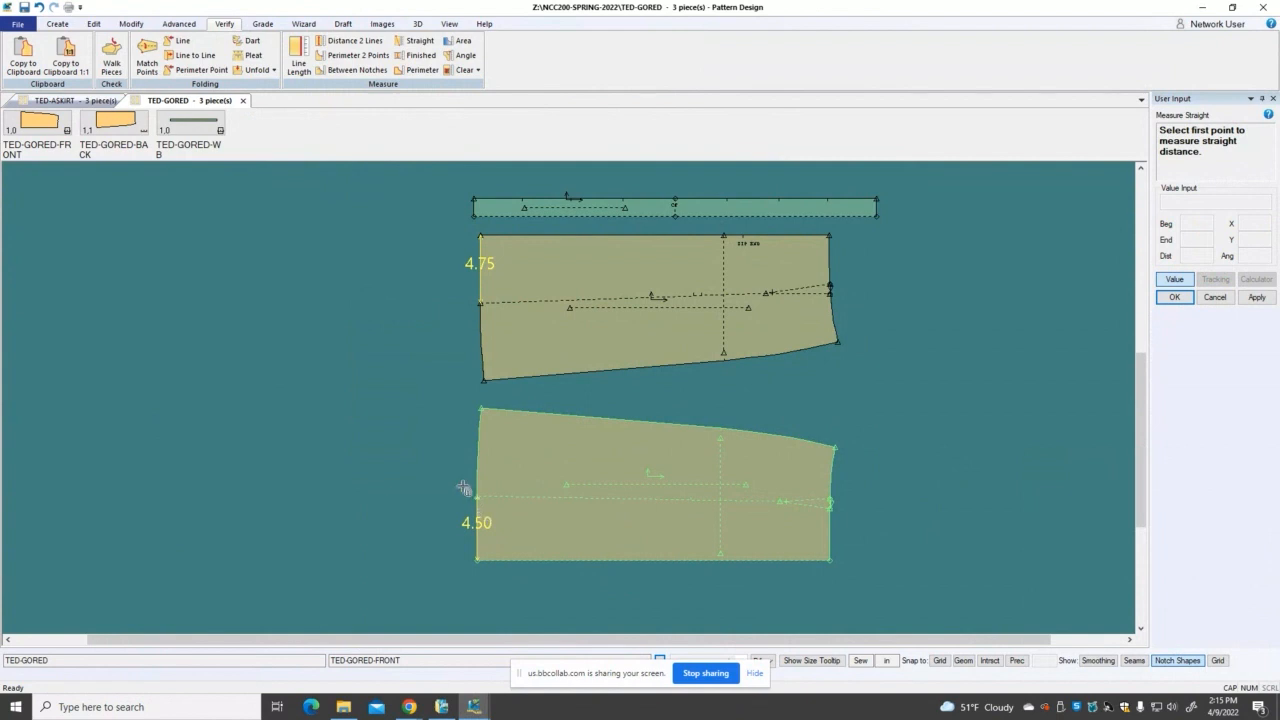
pyautogui.scroll(2, 463, 488)
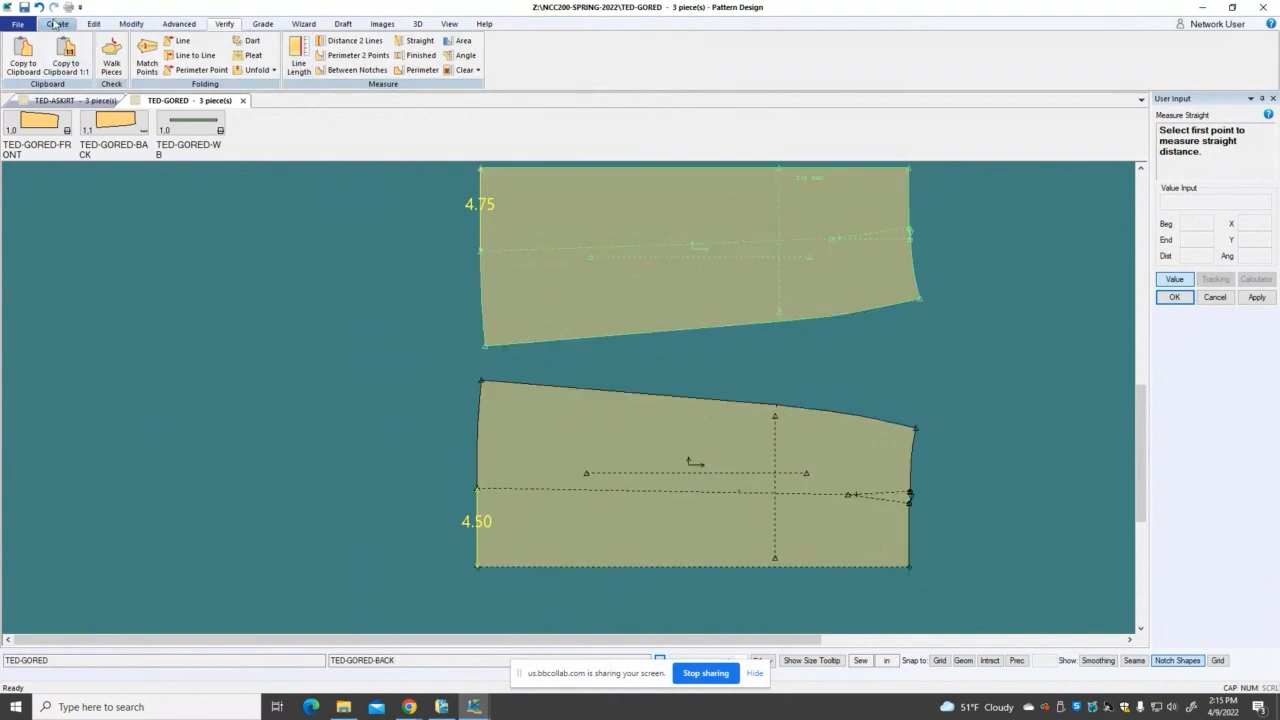
pyautogui.click(57, 24)
pyautogui.click(213, 54)
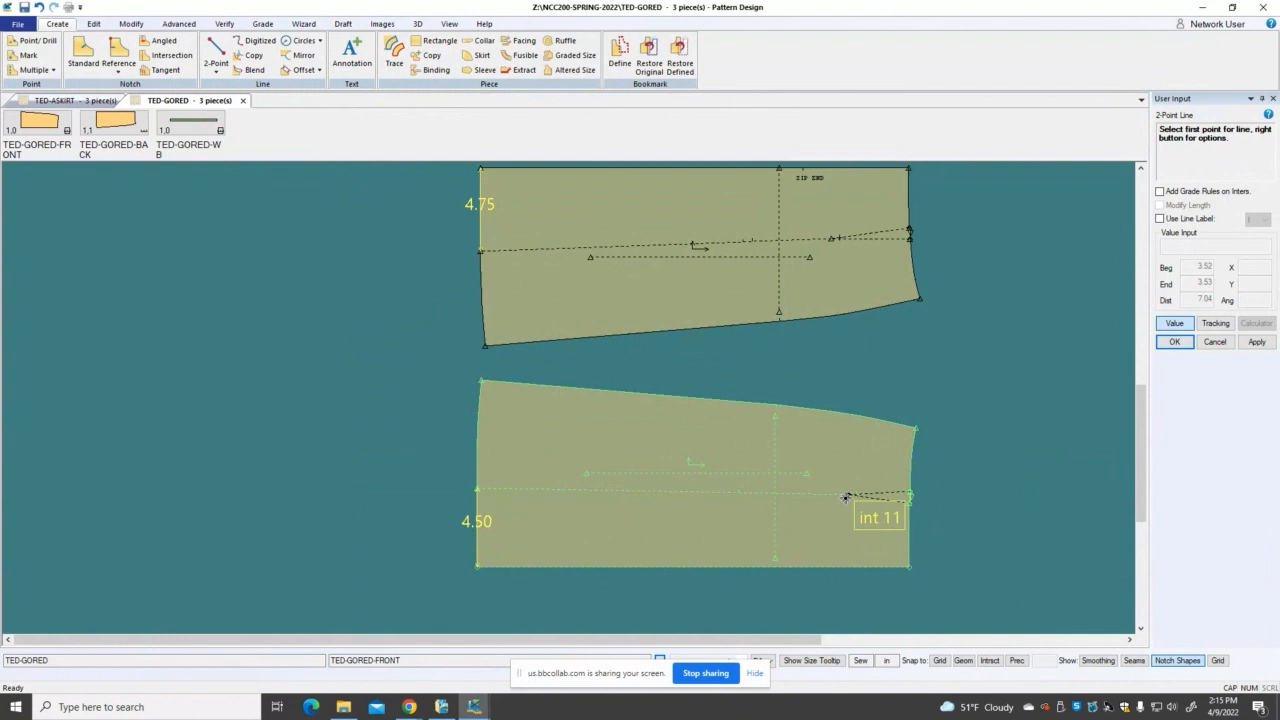
pyautogui.click(846, 497)
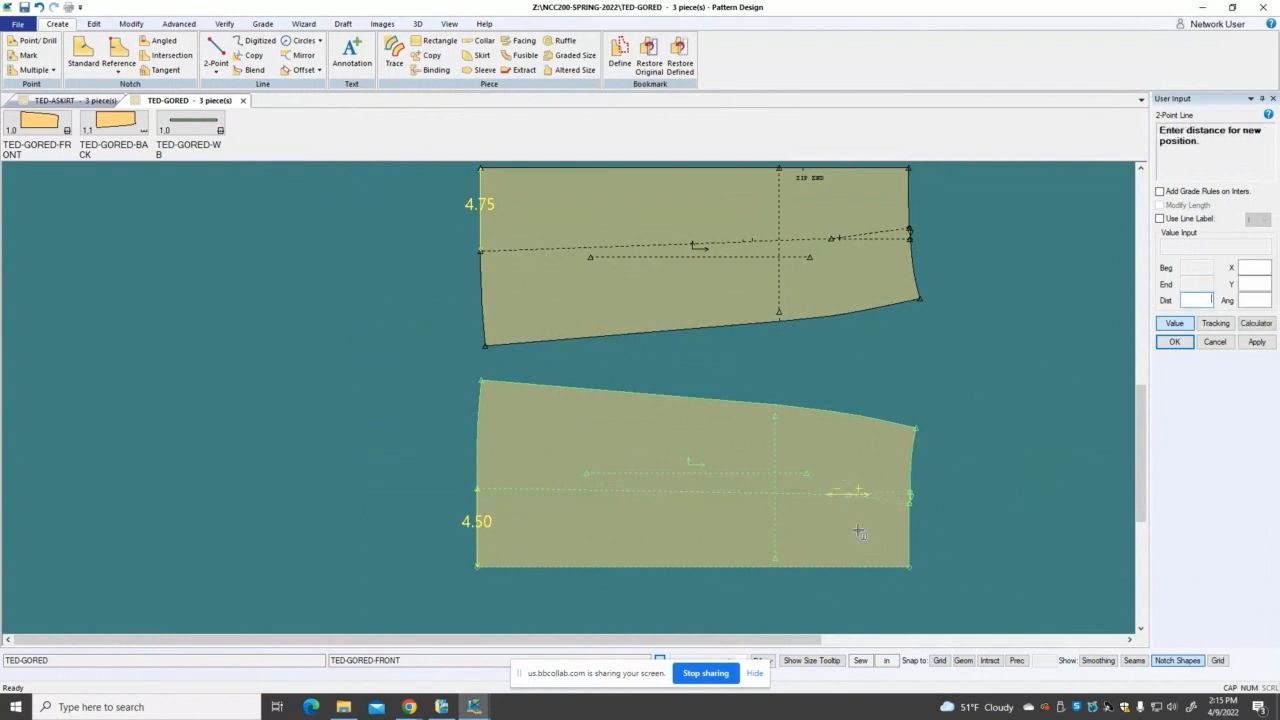
pyautogui.click(935, 393)
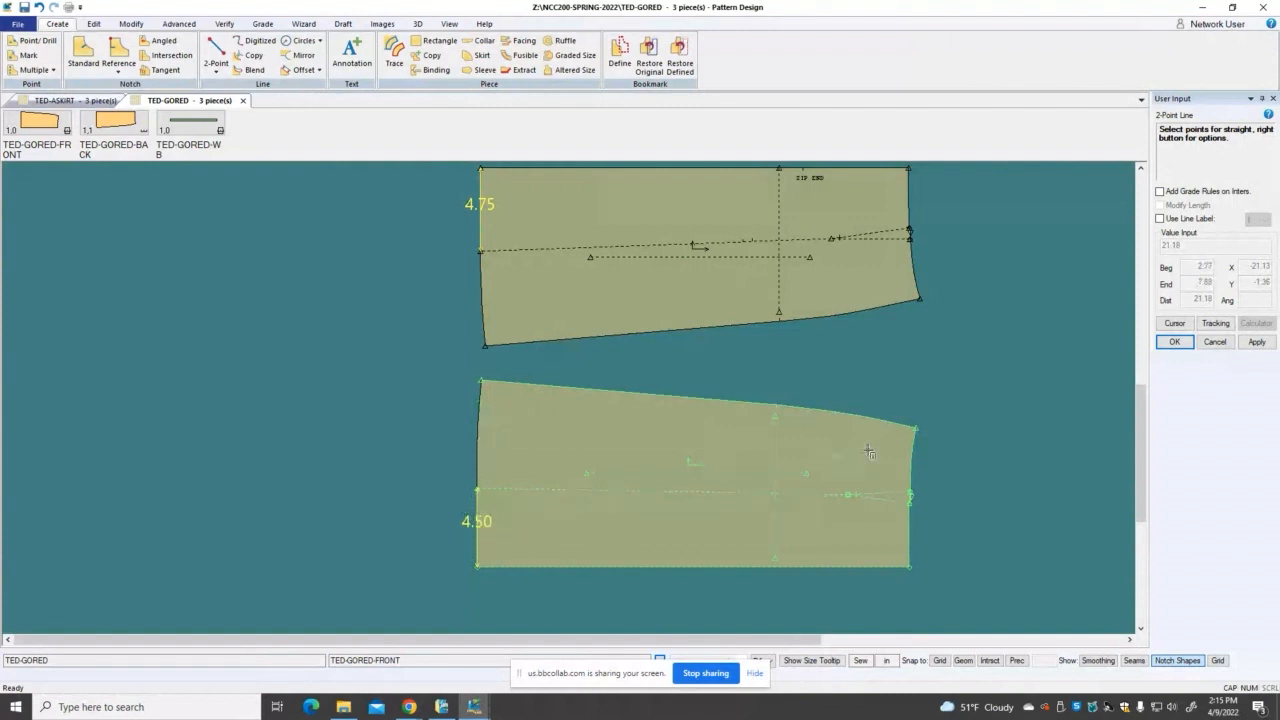
pyautogui.click(572, 419)
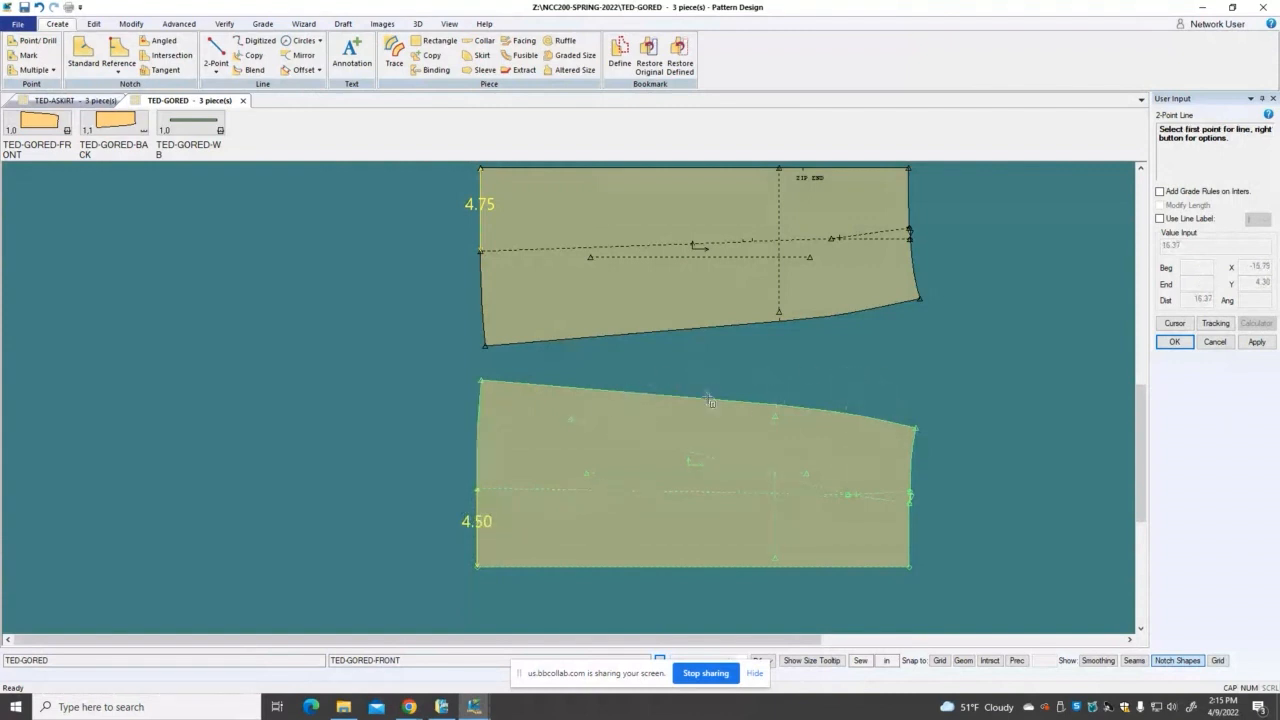
pyautogui.press('Escape')
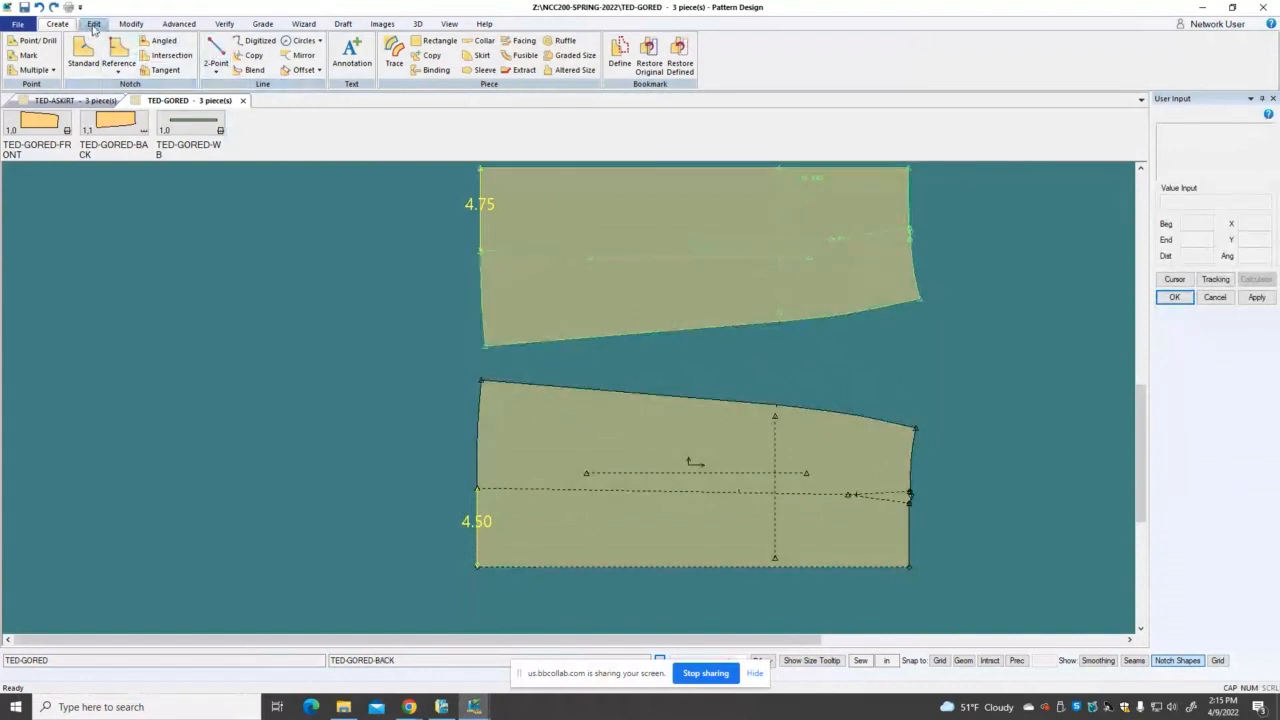
# Step: Delete the internal gore line running from the dart point to the hem on the front piece
pyautogui.click(131, 23)
pyautogui.click(19, 63)
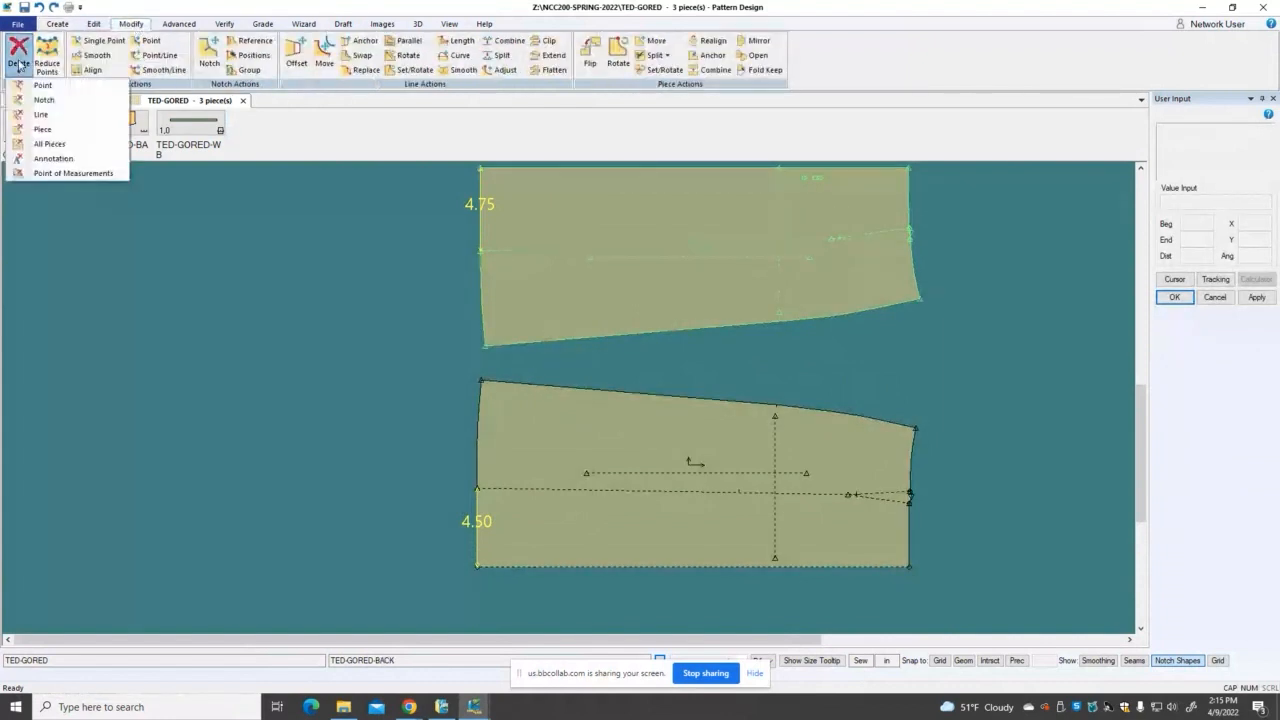
pyautogui.click(41, 114)
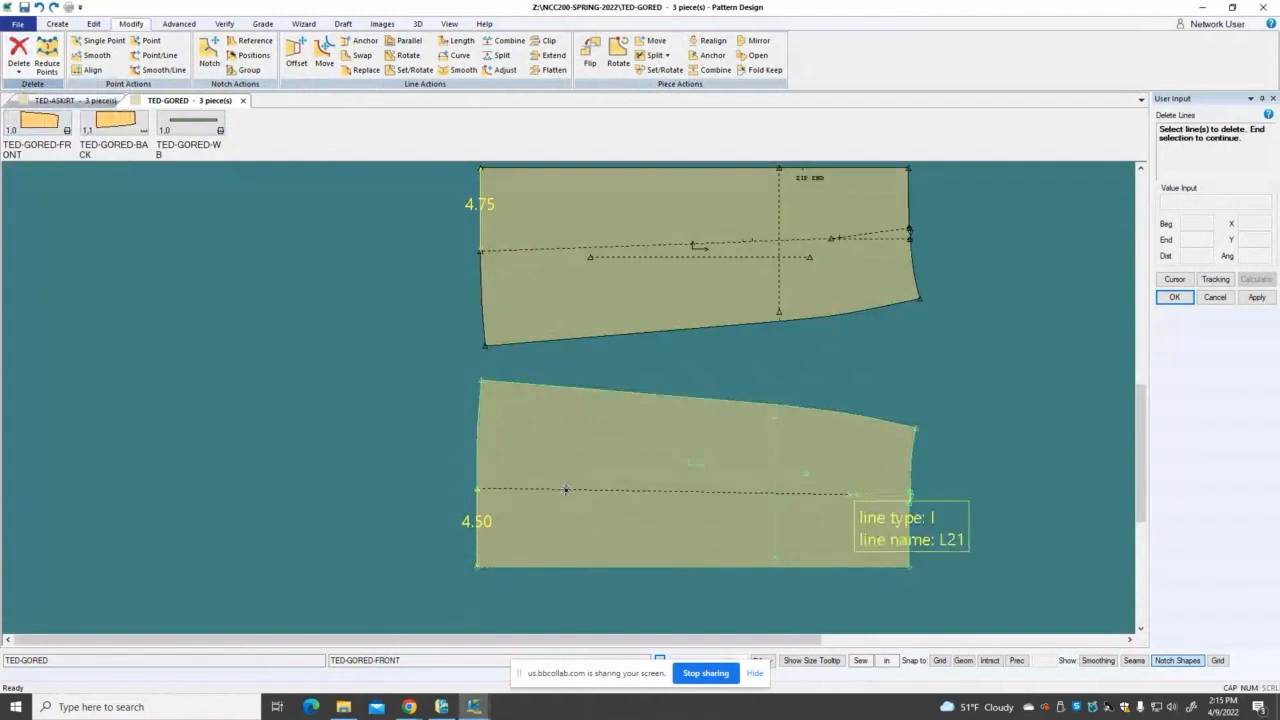
pyautogui.rightClick(328, 455)
pyautogui.click(369, 461)
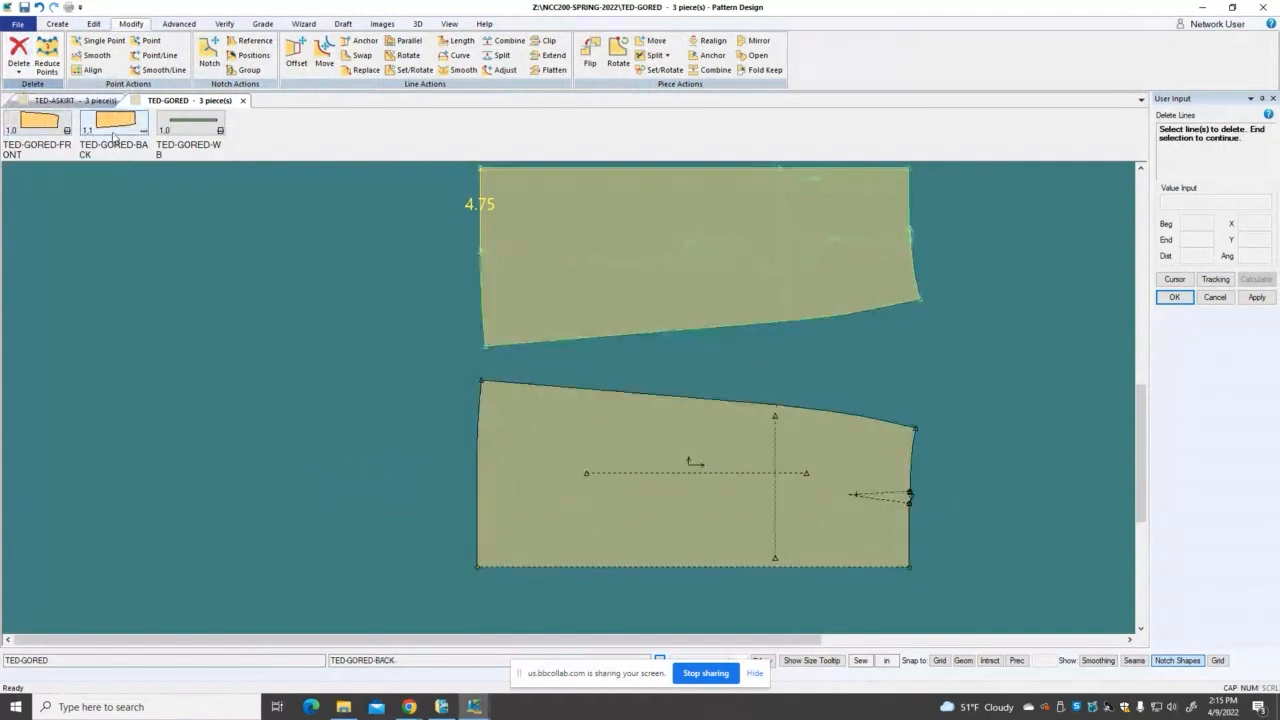
# Step: Draw a two-point gore line on the front piece from the dart point to the hem, 4.5 inches from the hem line's center-front end
pyautogui.click(64, 27)
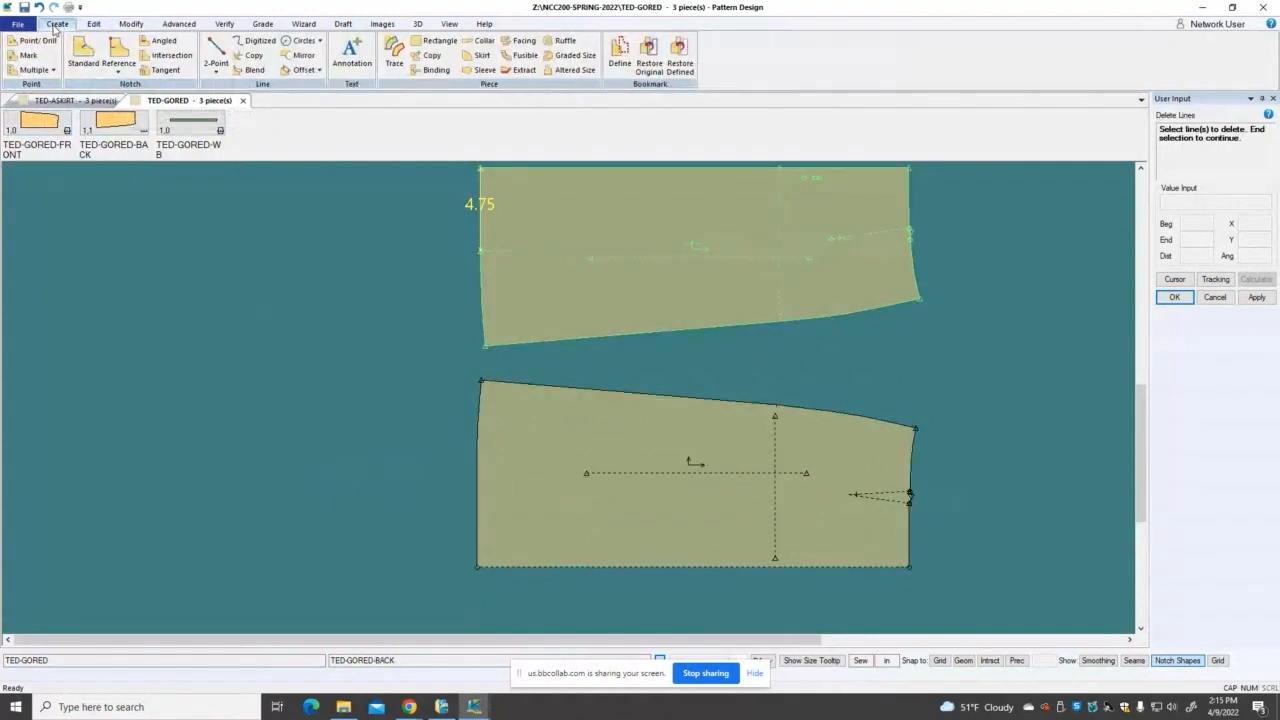
pyautogui.click(215, 52)
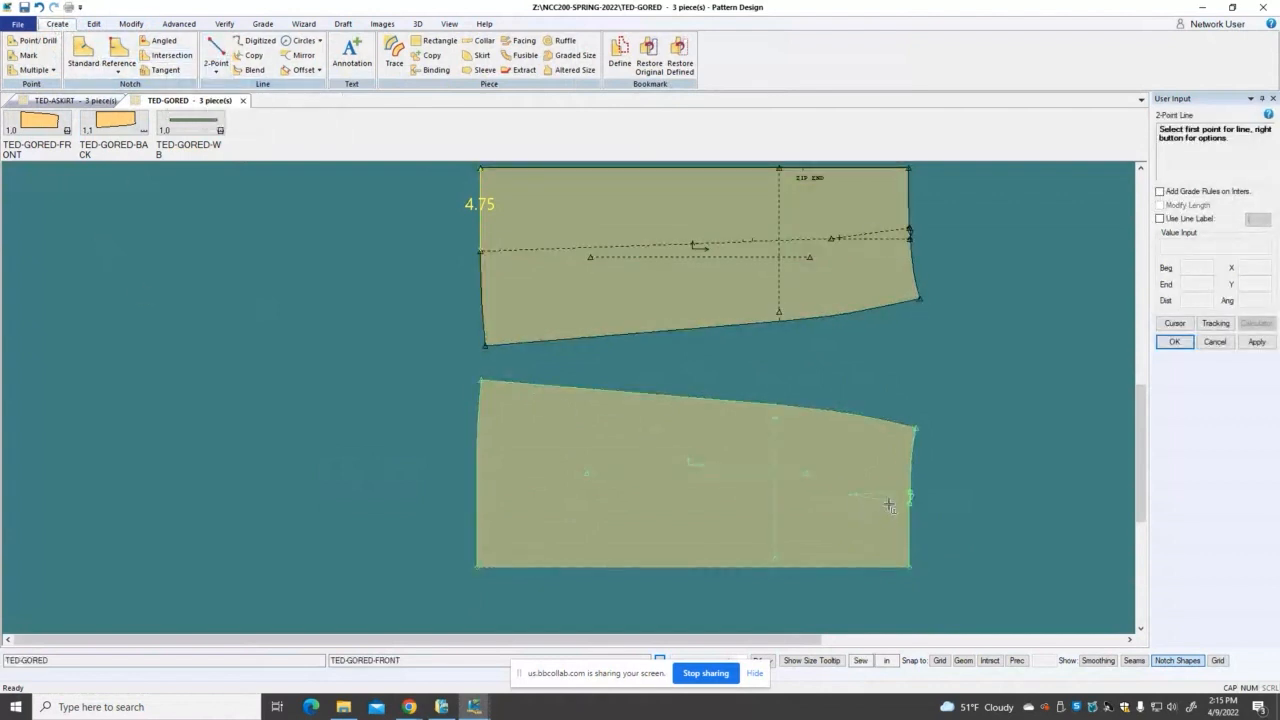
pyautogui.click(889, 503)
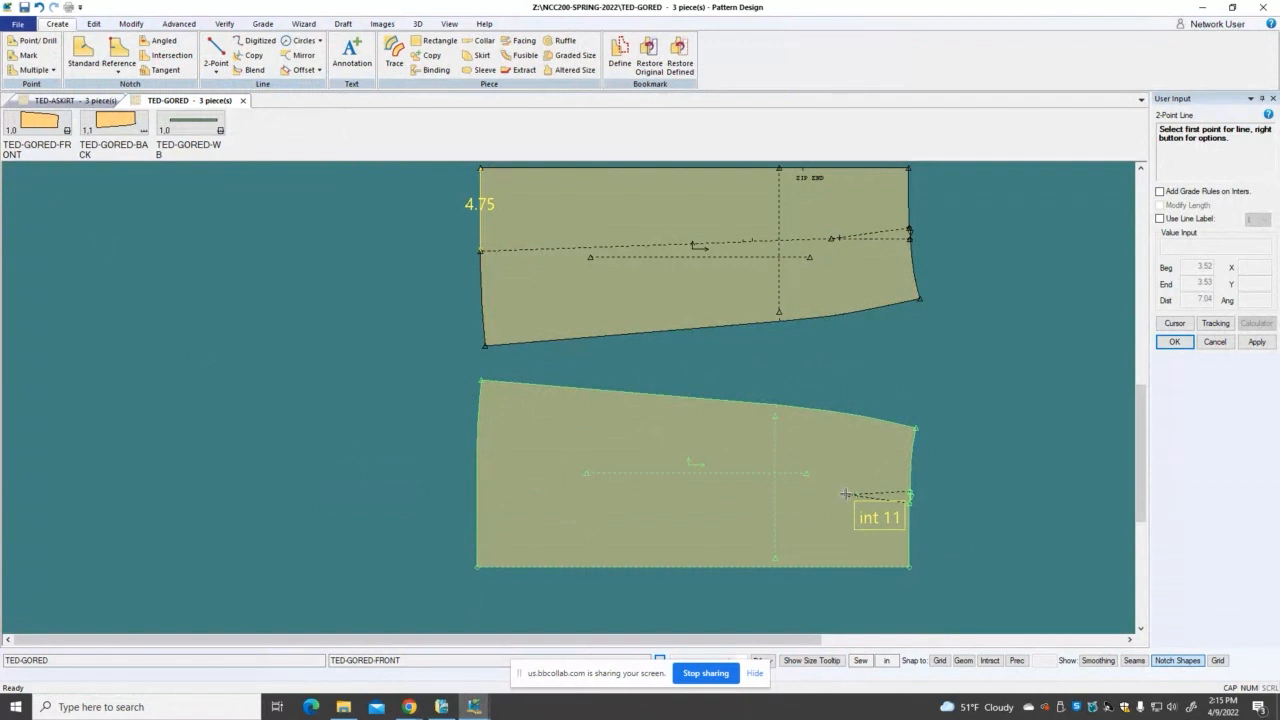
pyautogui.click(845, 494)
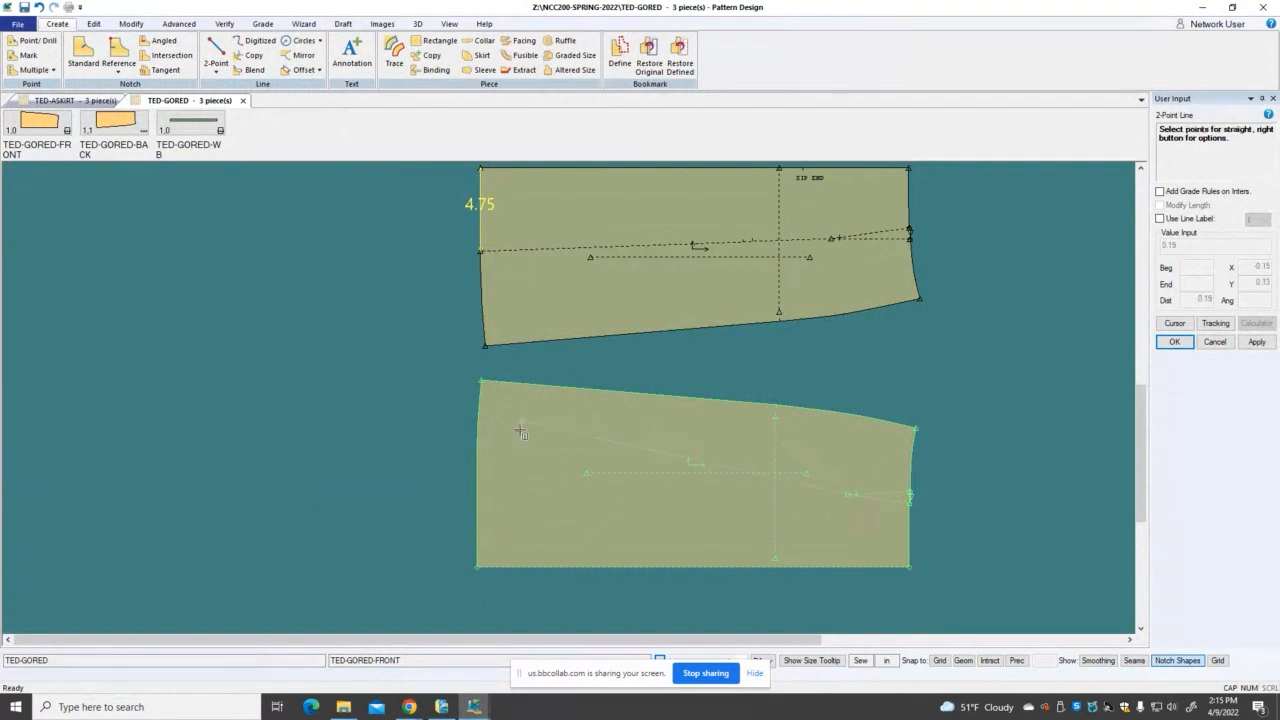
pyautogui.click(479, 493)
pyautogui.rightClick(477, 491)
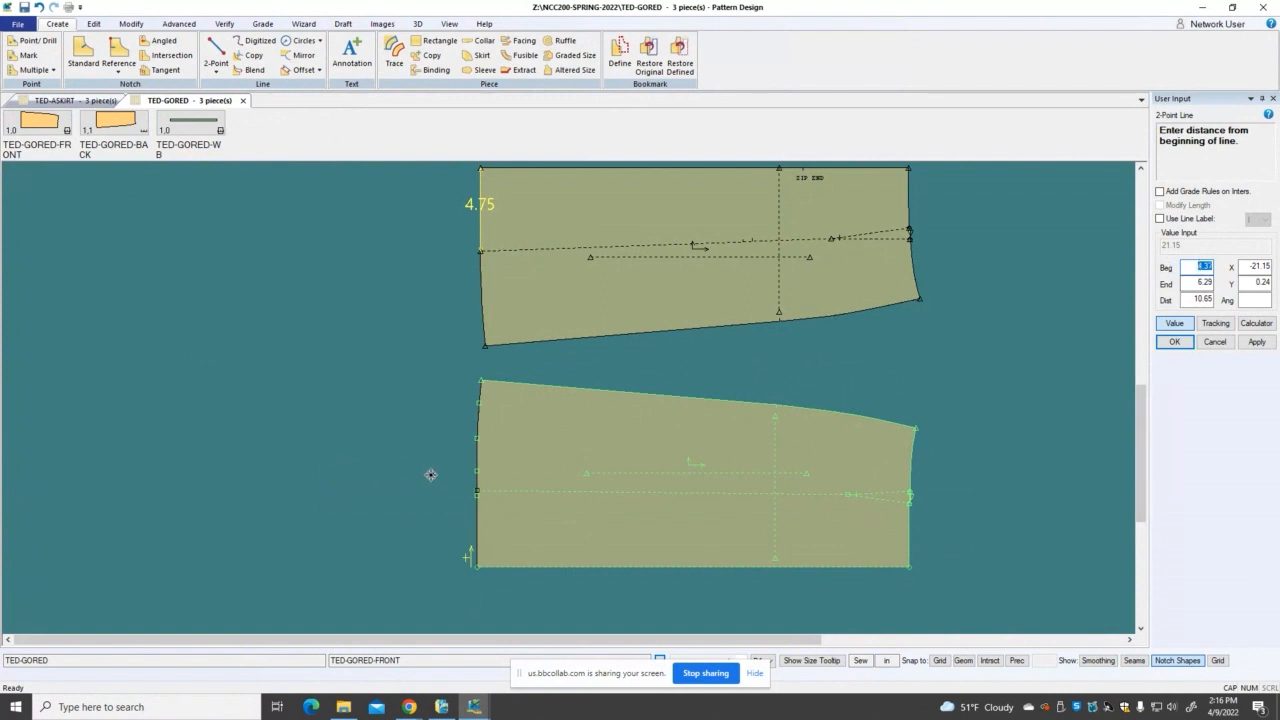
pyautogui.write('4')
pyautogui.press('Return')
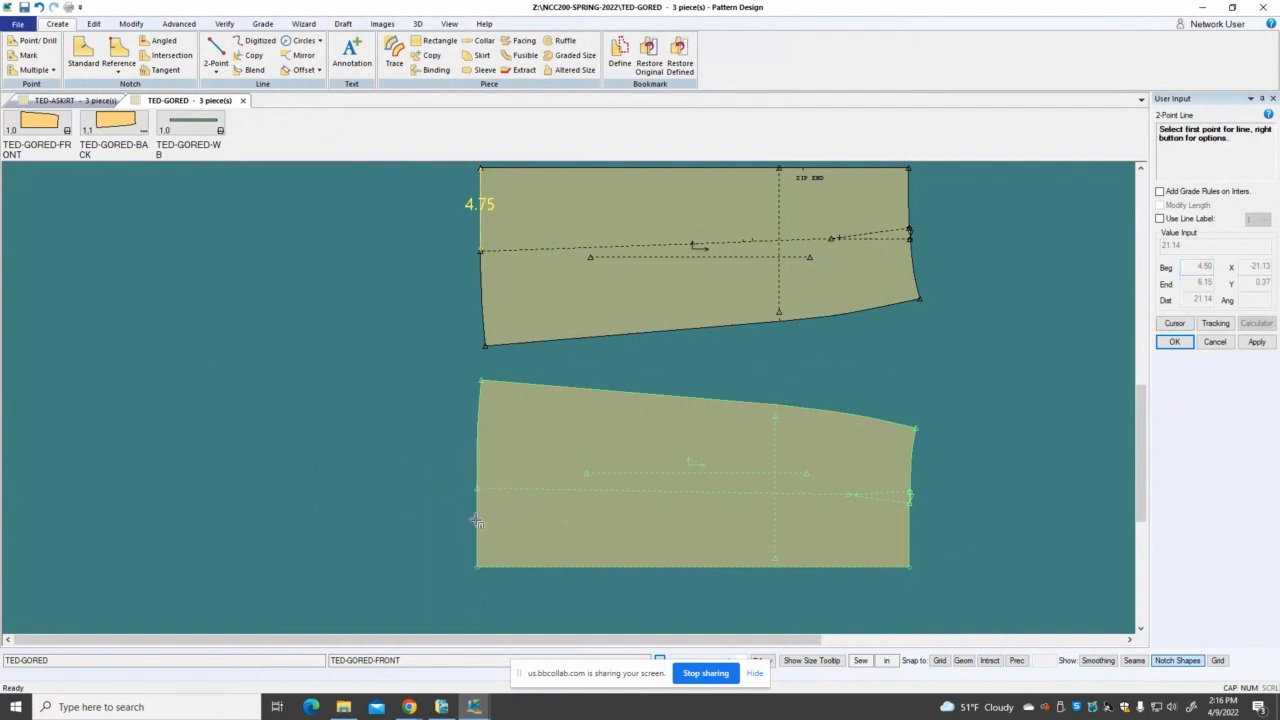
# Step: Undo the last two-point gore line on the front piece
pyautogui.press('Escape')
pyautogui.rightClick(390, 471)
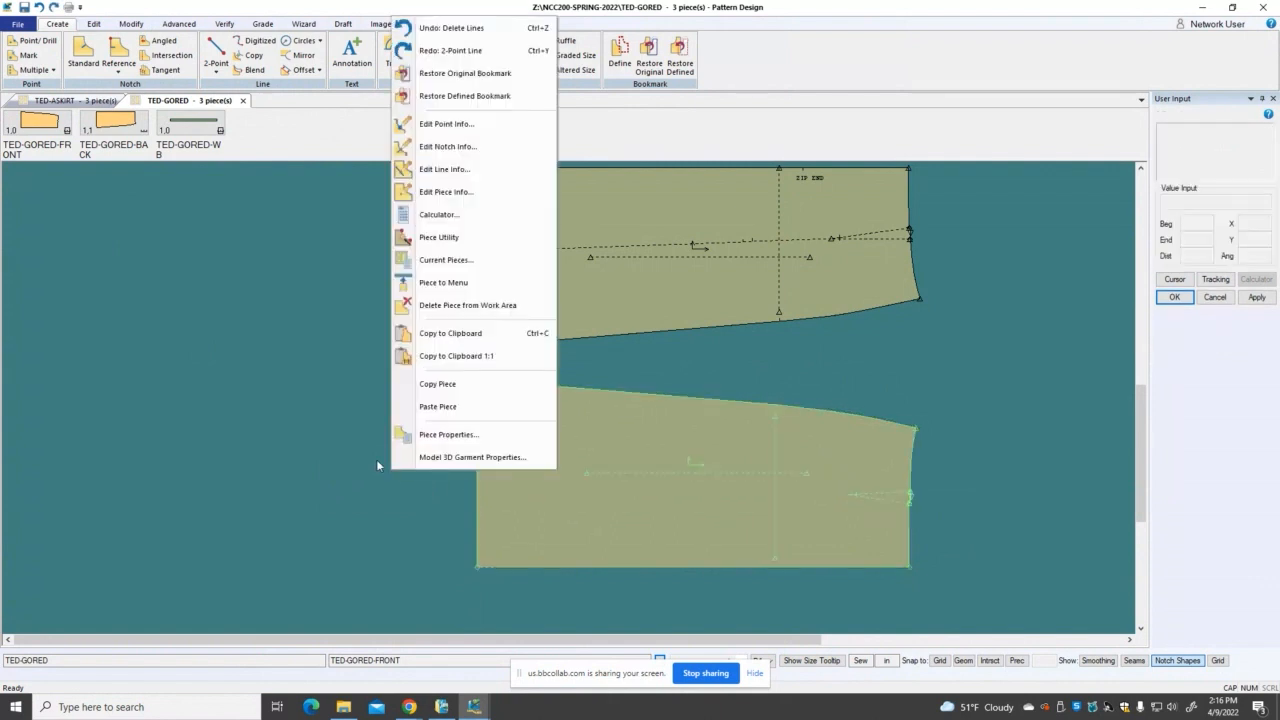
pyautogui.click(327, 479)
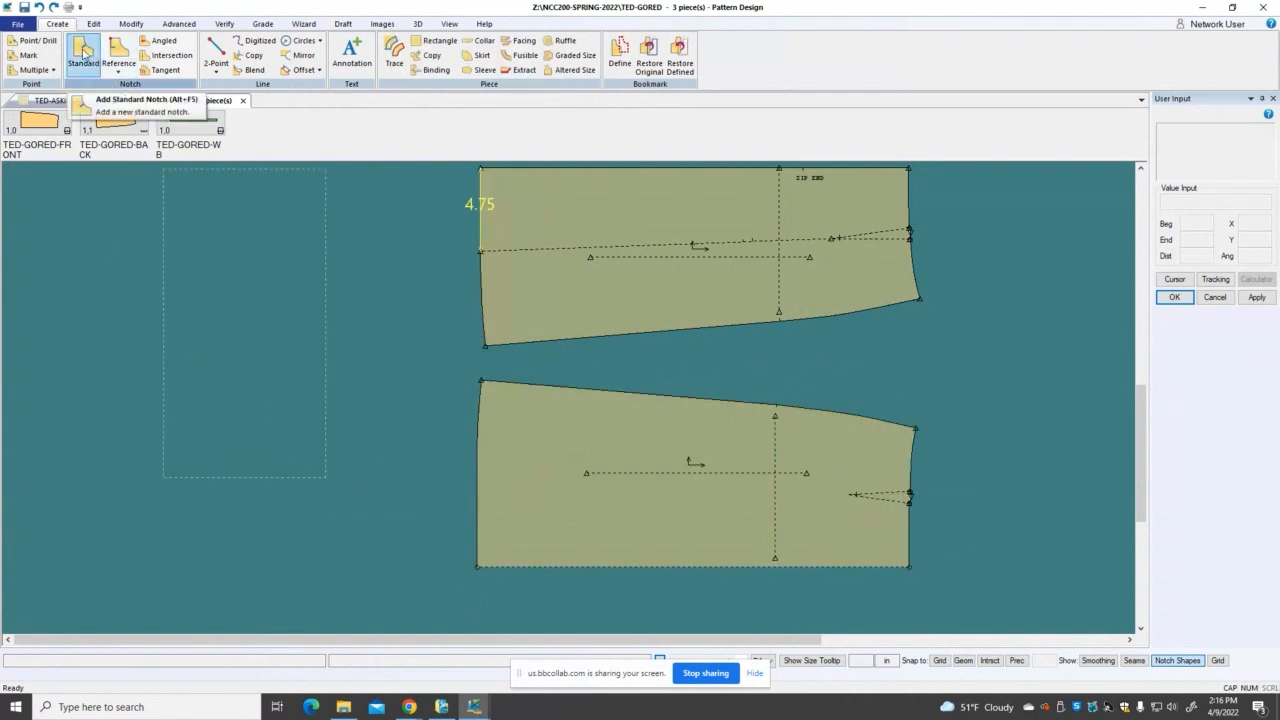
pyautogui.click(427, 530)
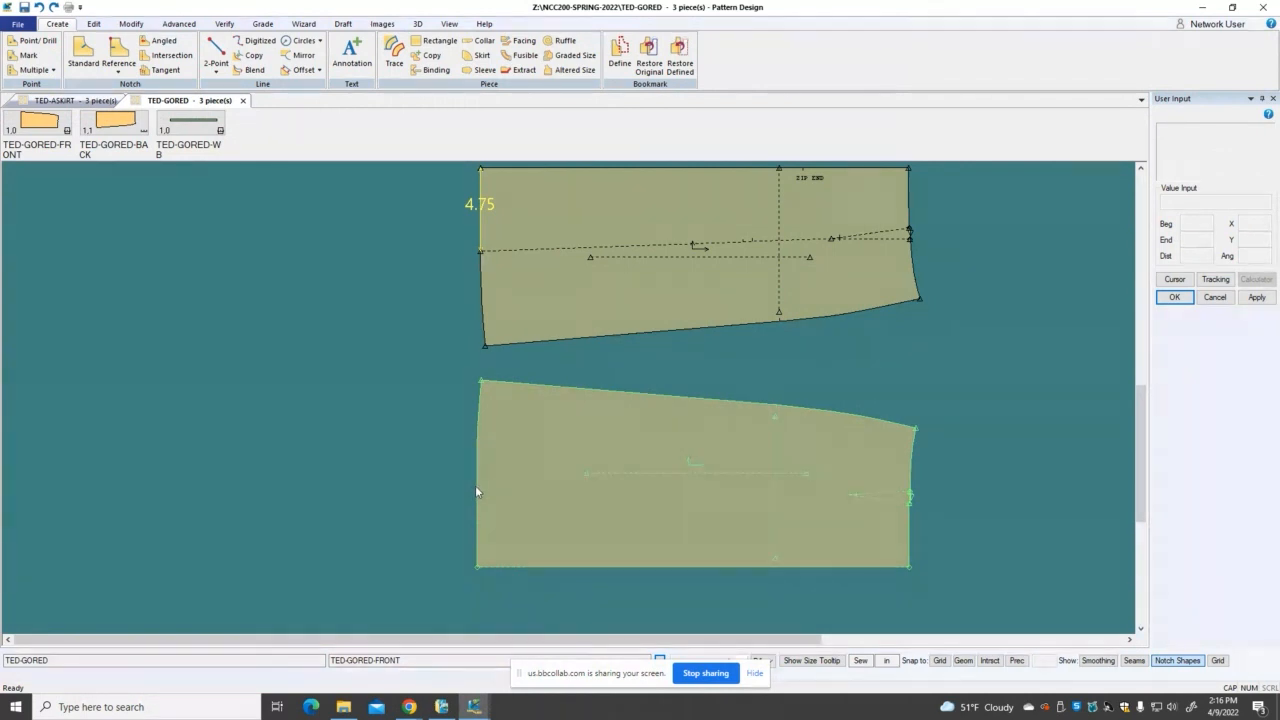
# Step: Draw a two-point gore line on the front piece from the dart point to the hem, 4.5 inches from the hem line's beginning
pyautogui.click(216, 55)
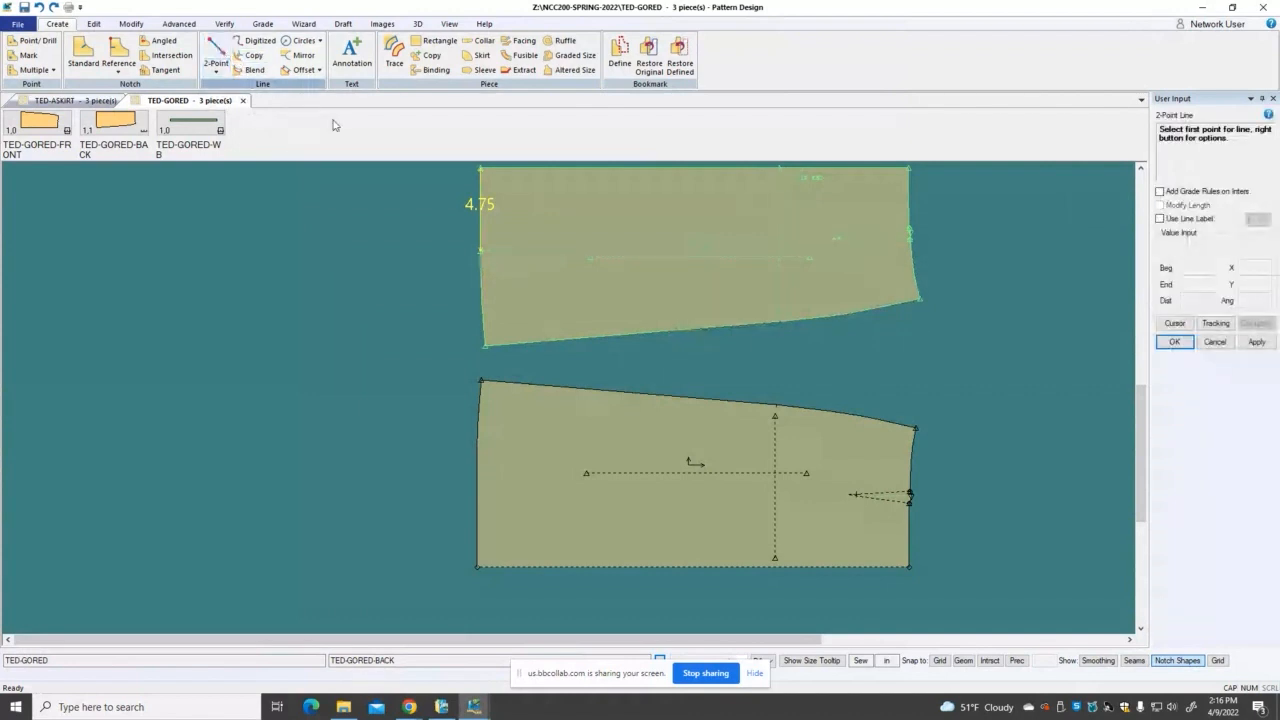
pyautogui.click(847, 494)
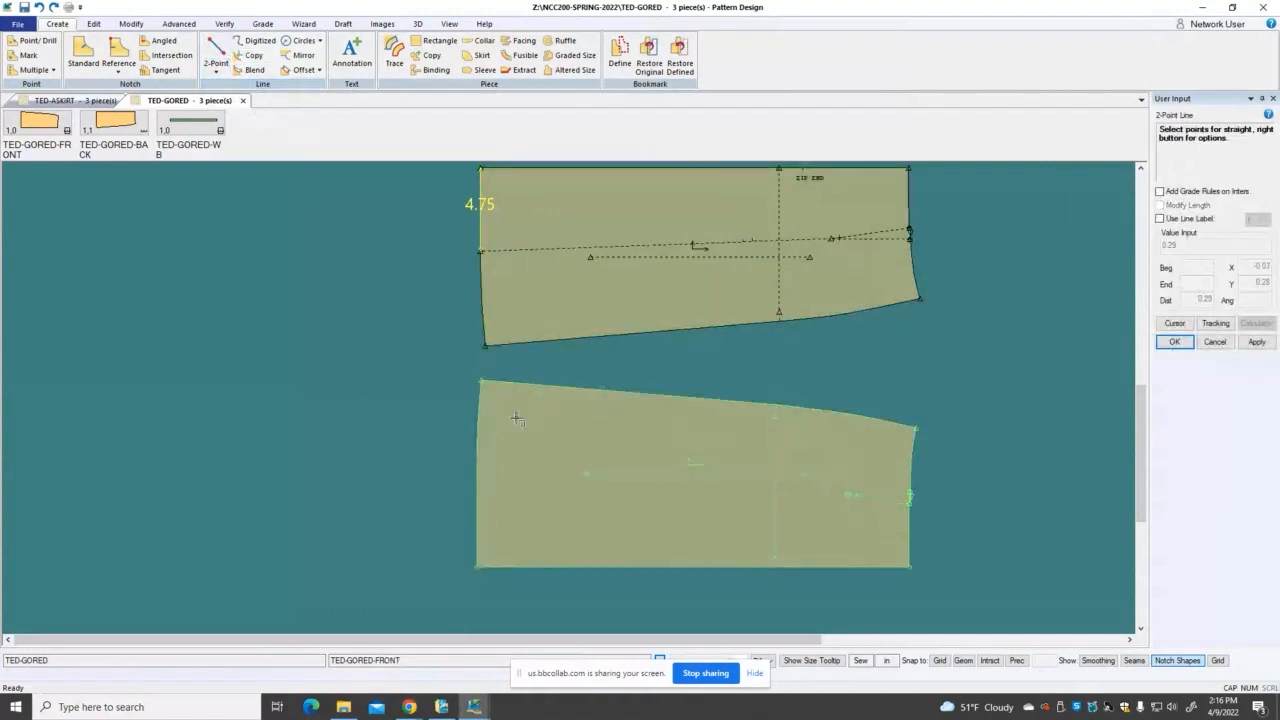
pyautogui.click(479, 496)
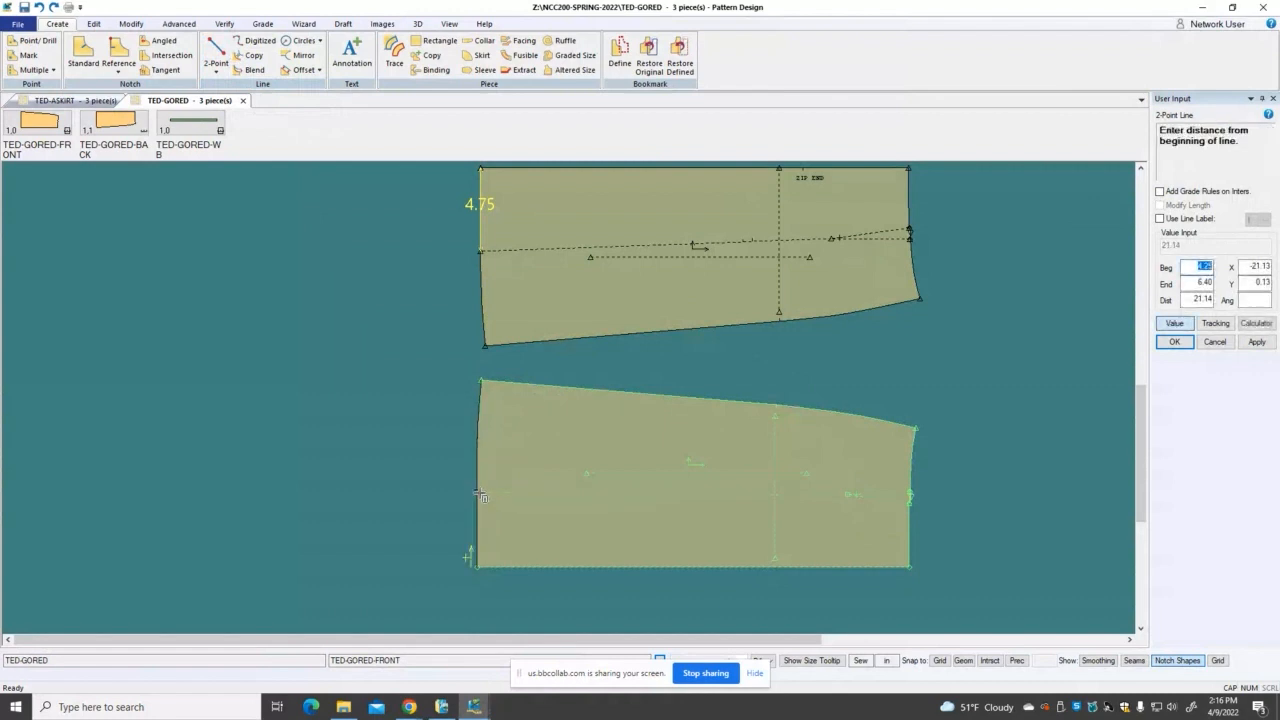
pyautogui.write('4.5')
pyautogui.press('Return')
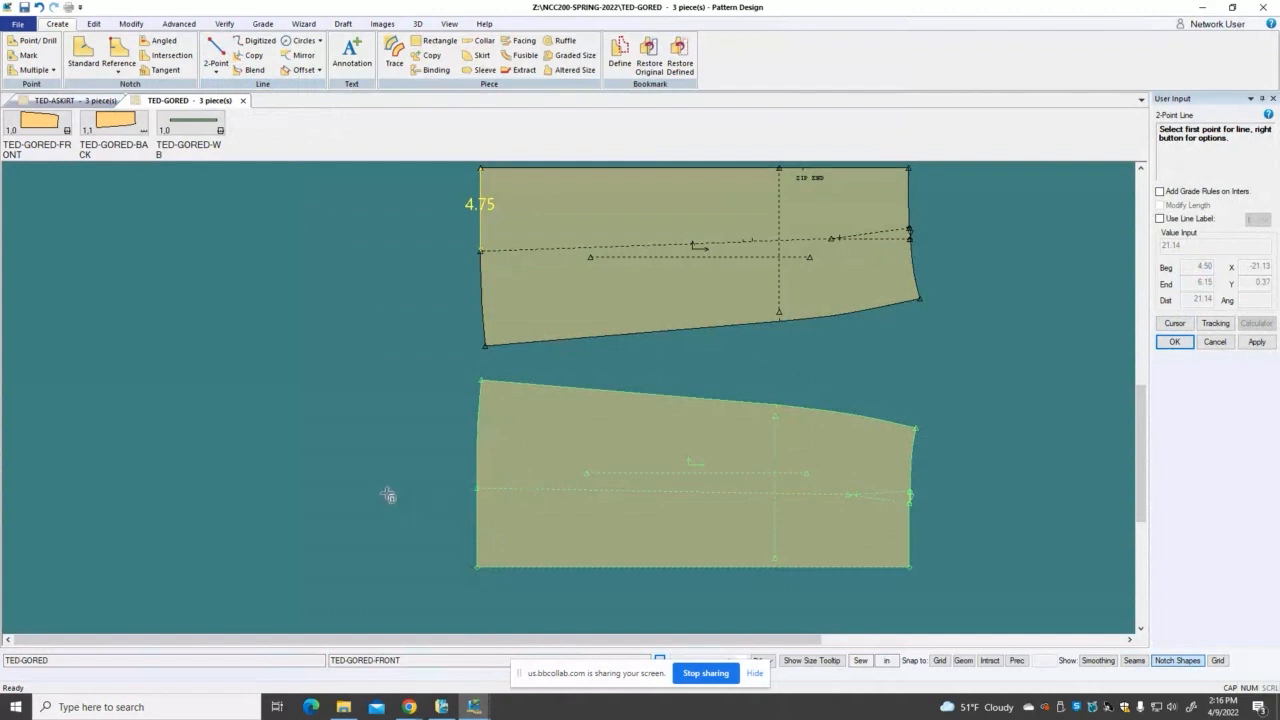
pyautogui.rightClick(381, 440)
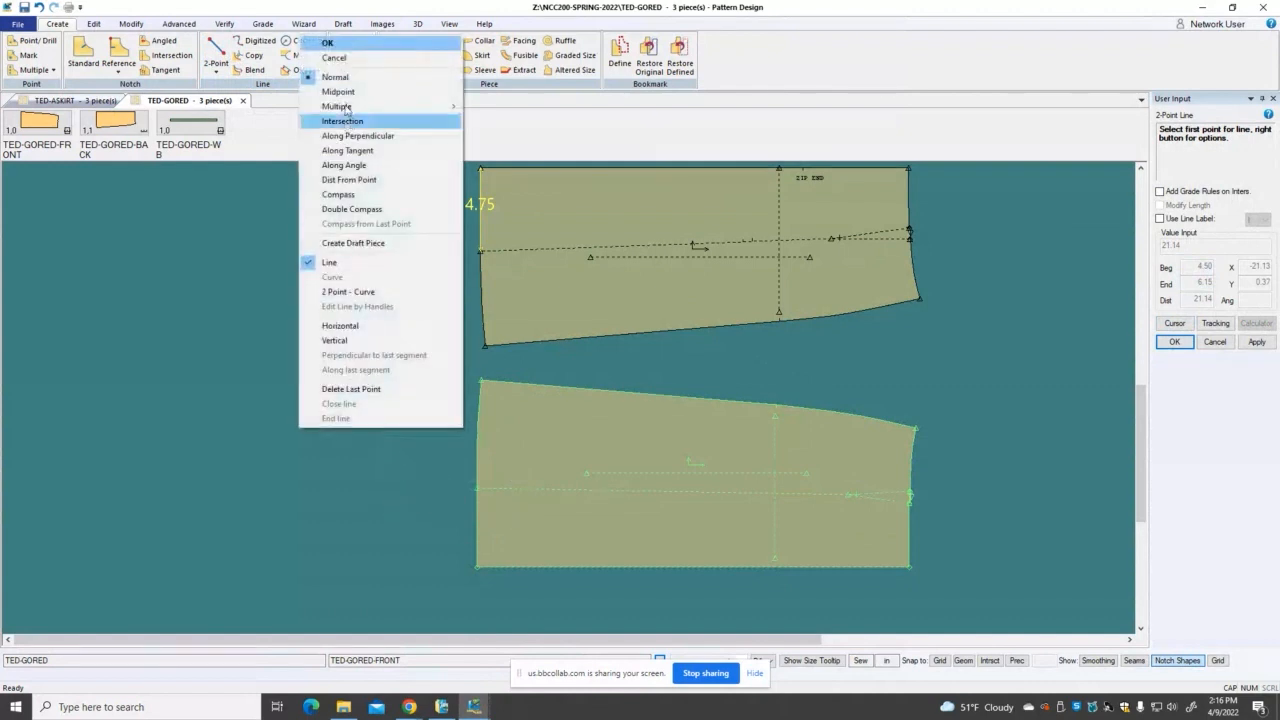
pyautogui.click(332, 42)
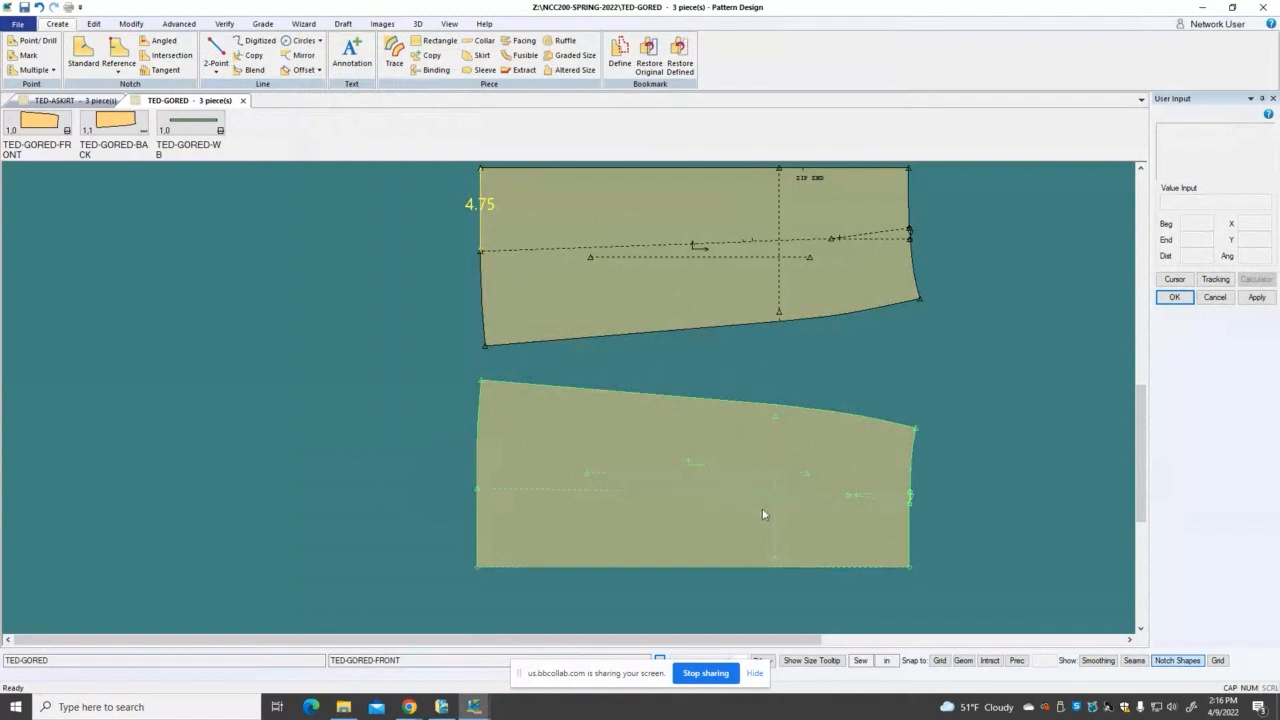
# Step: Add a standard notch to the front piece's gore line
pyautogui.scroll(-1, 763, 511)
pyautogui.scroll(2, 852, 500)
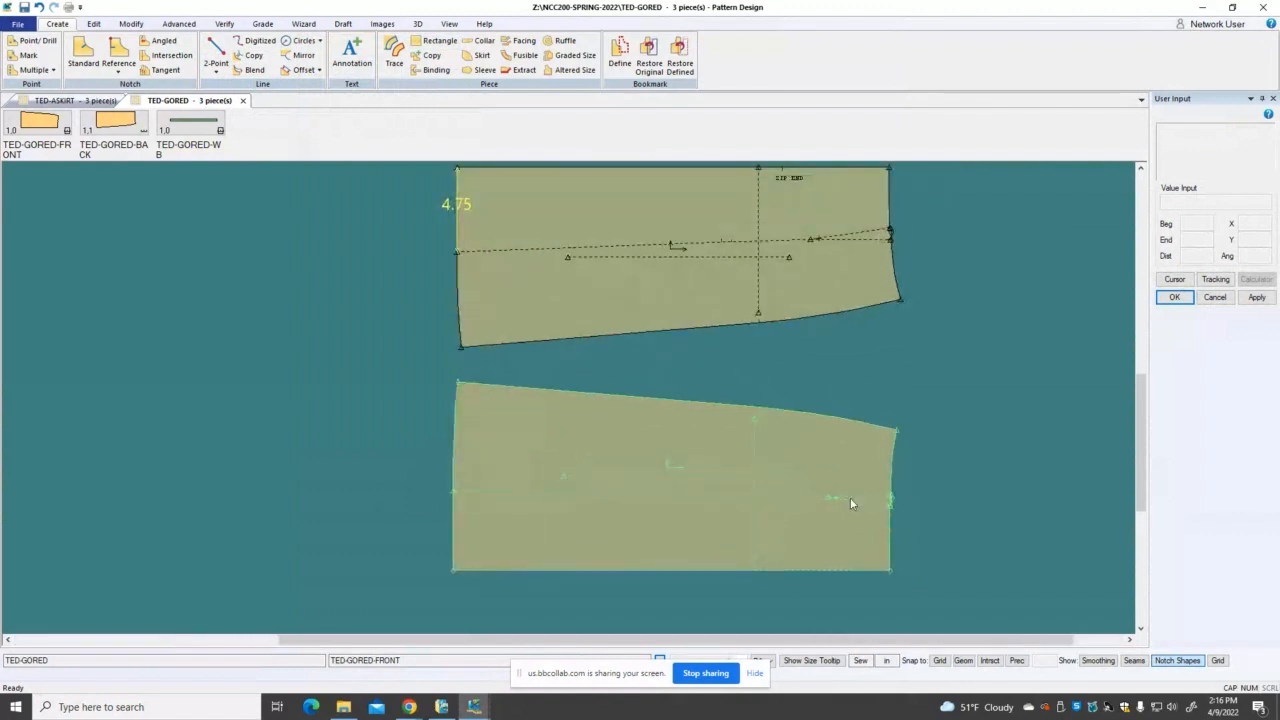
pyautogui.scroll(-1, 850, 497)
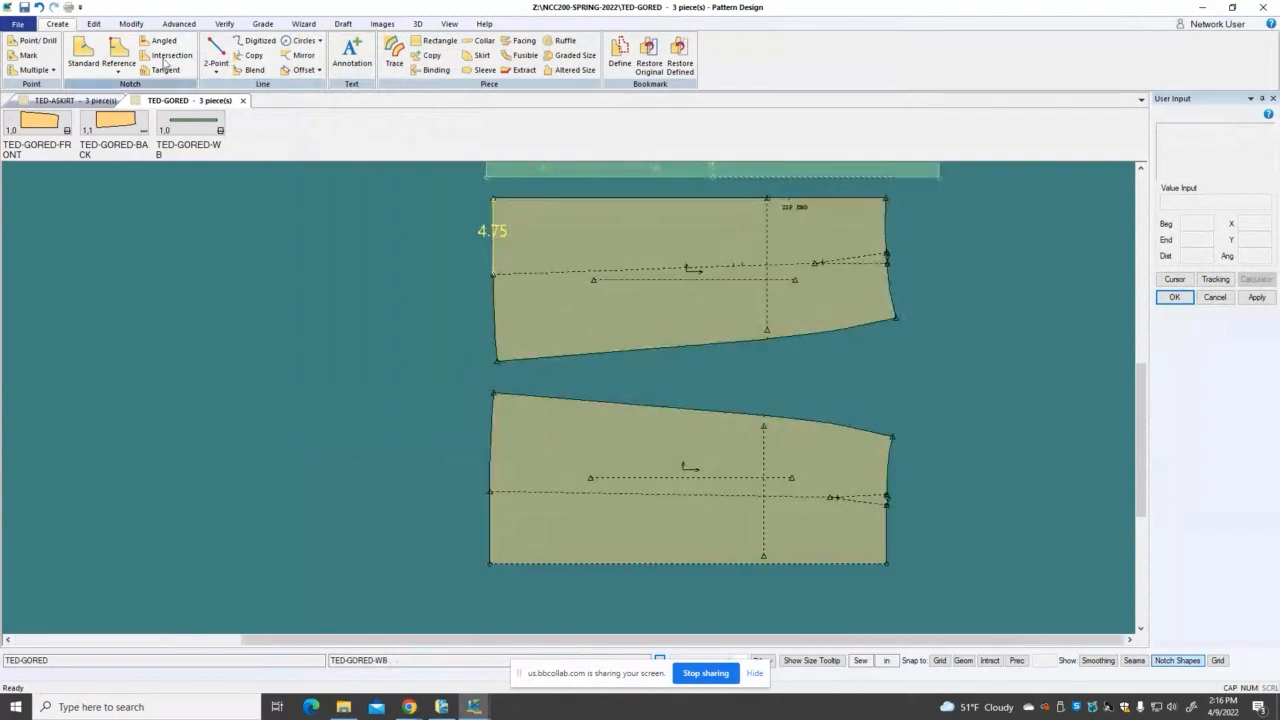
pyautogui.click(83, 50)
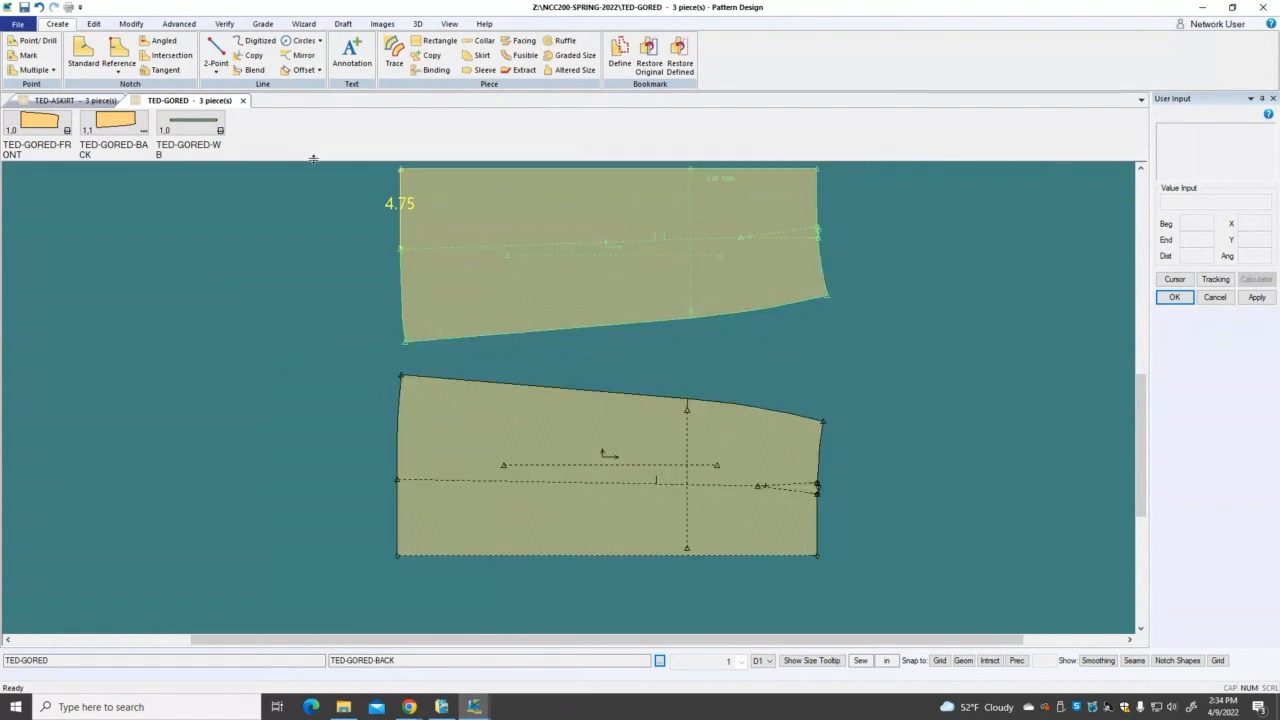
pyautogui.click(385, 500)
pyautogui.scroll(-1, 223, 390)
pyautogui.scroll(-1, 224, 393)
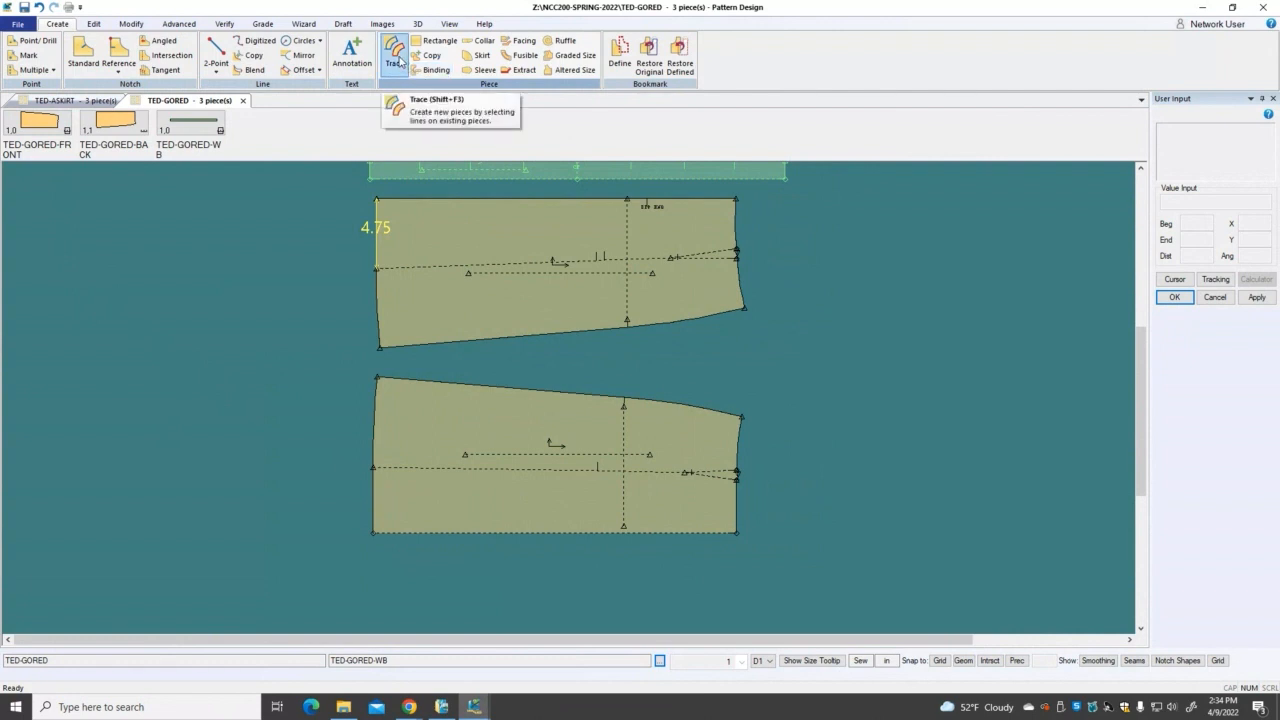
# Step: Trace the front center gore along center front, hem, gore line, dart leg and waist, and place it beside the front piece
pyautogui.click(395, 64)
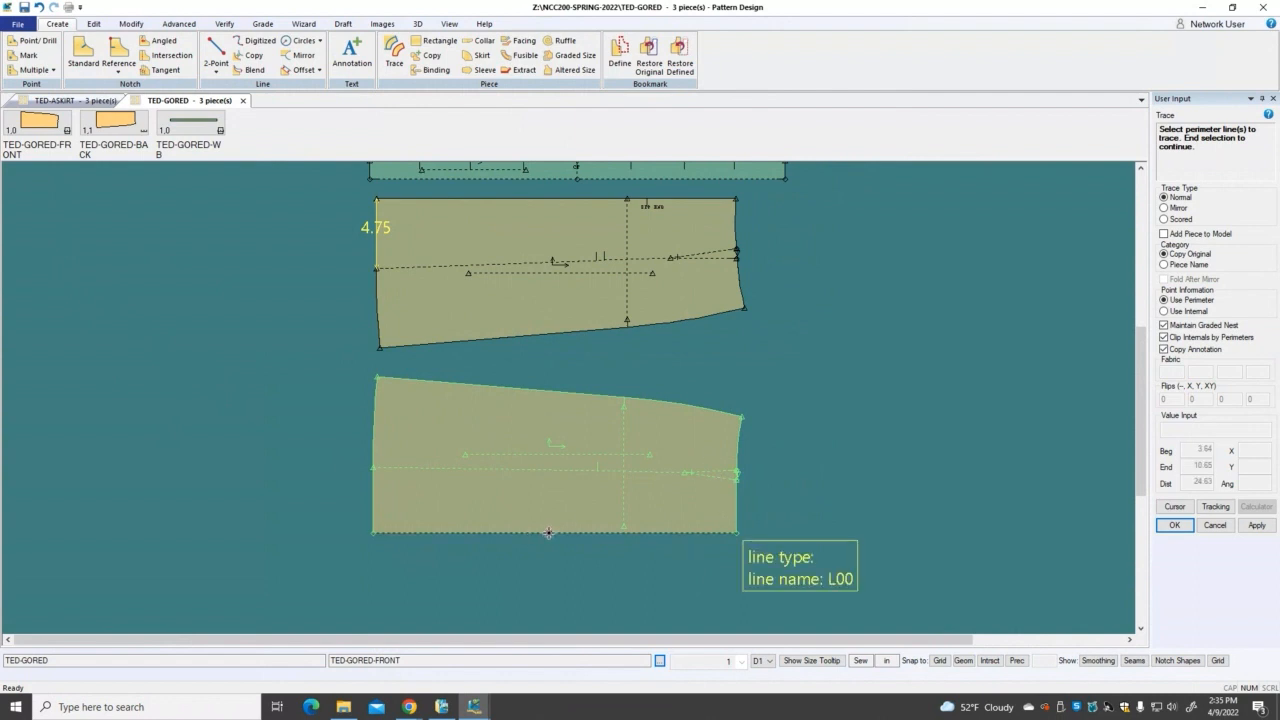
pyautogui.click(371, 497)
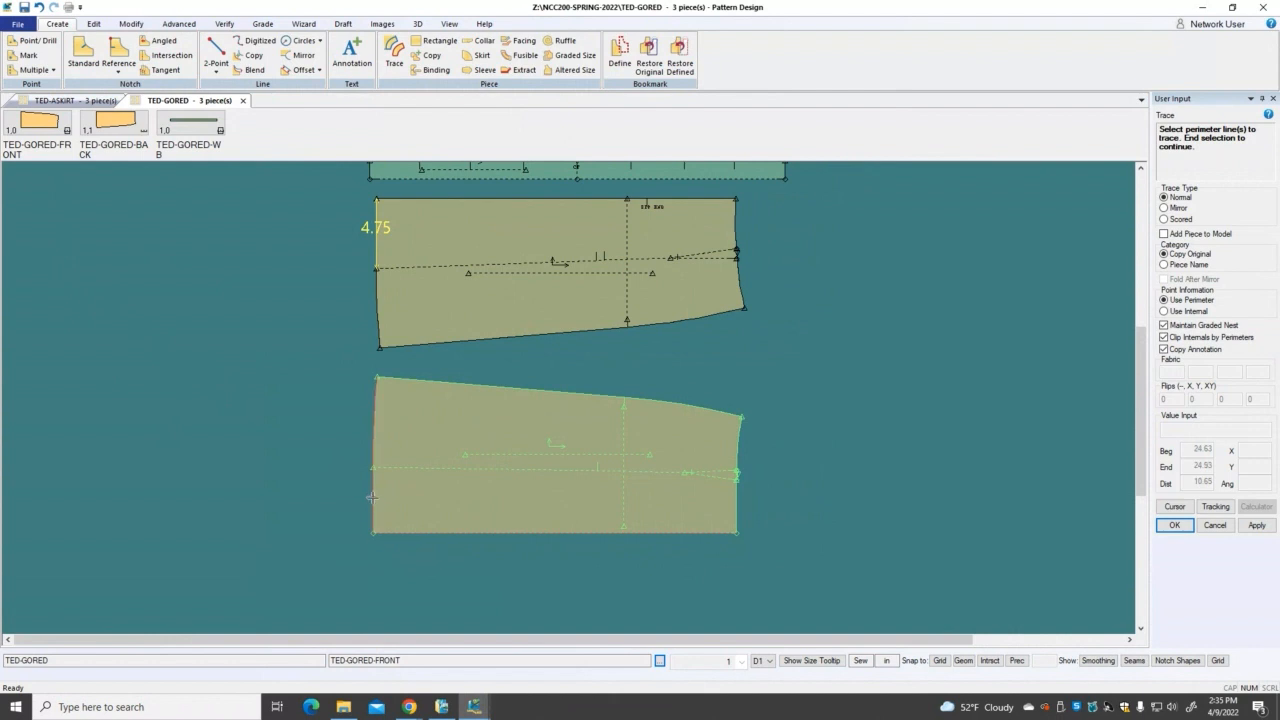
pyautogui.click(415, 466)
pyautogui.click(739, 506)
pyautogui.rightClick(853, 390)
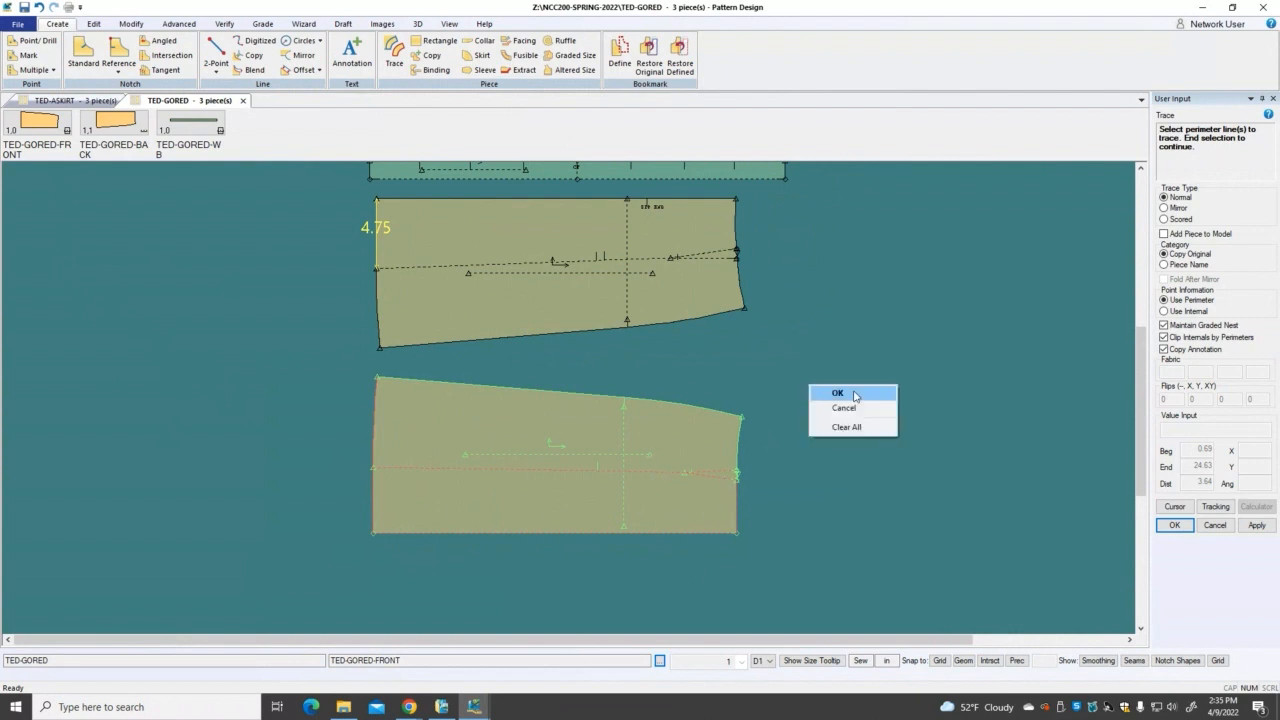
pyautogui.click(853, 392)
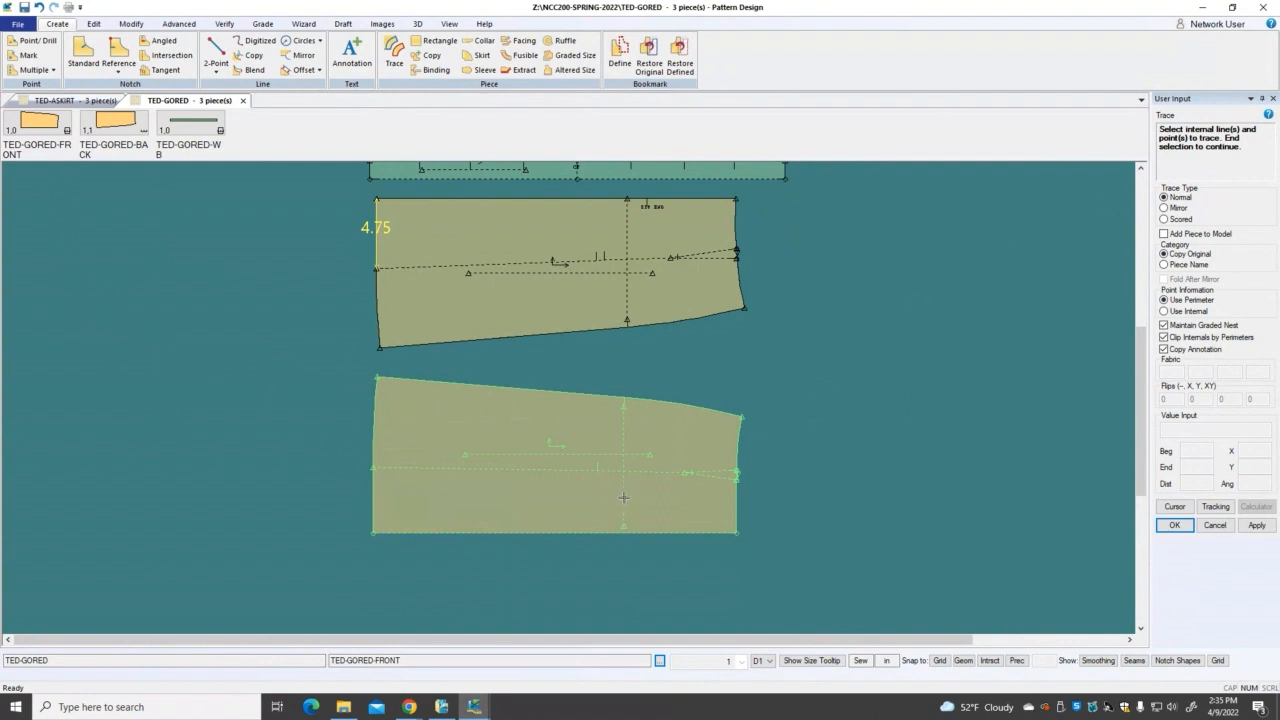
pyautogui.rightClick(838, 418)
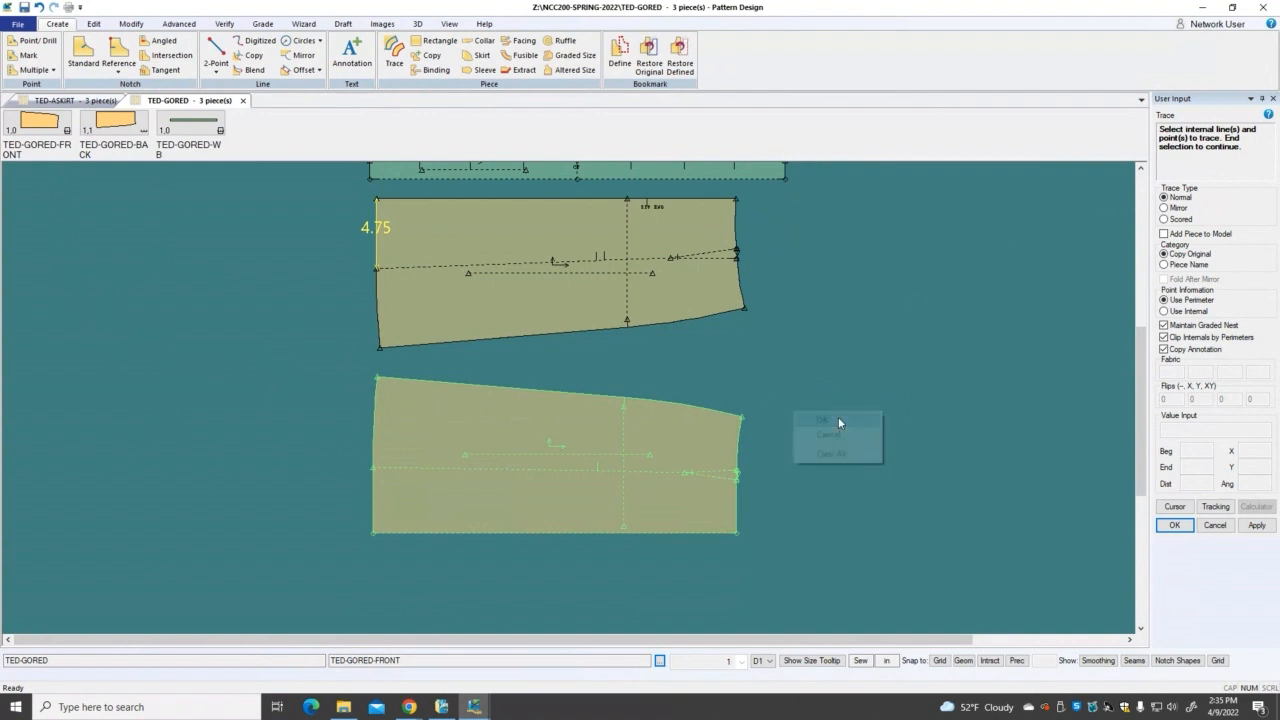
pyautogui.click(838, 417)
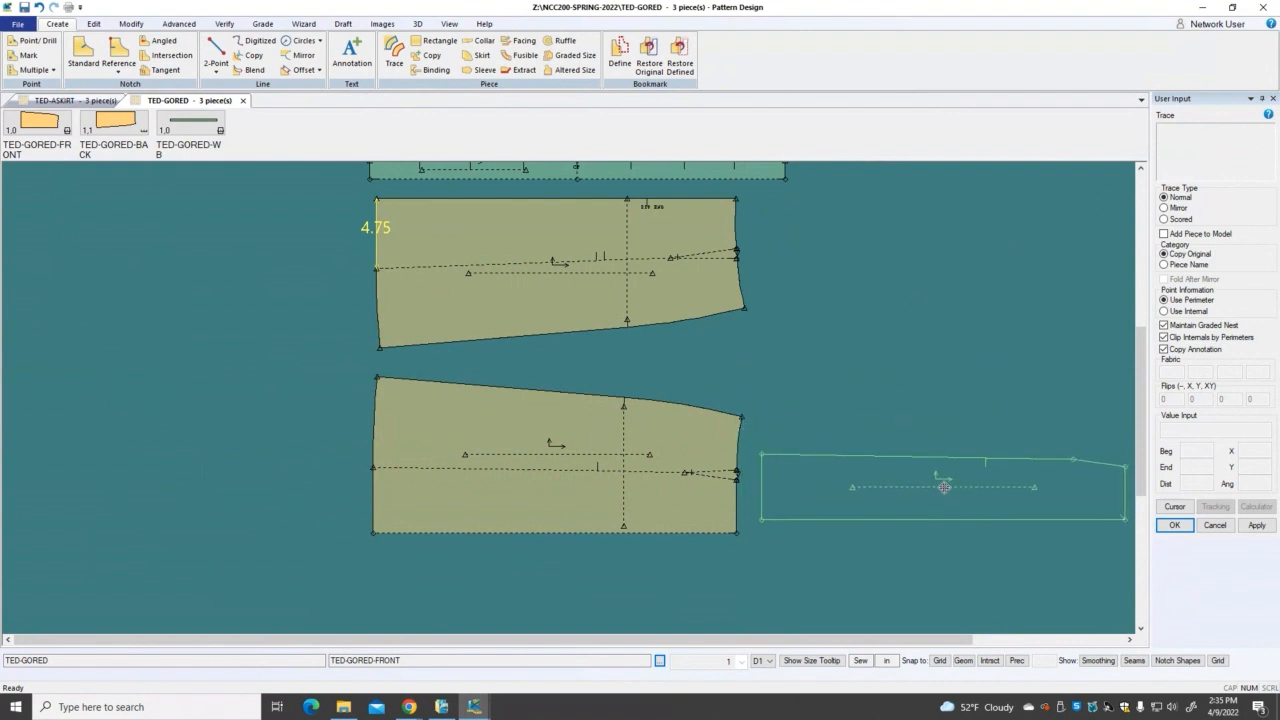
pyautogui.click(944, 486)
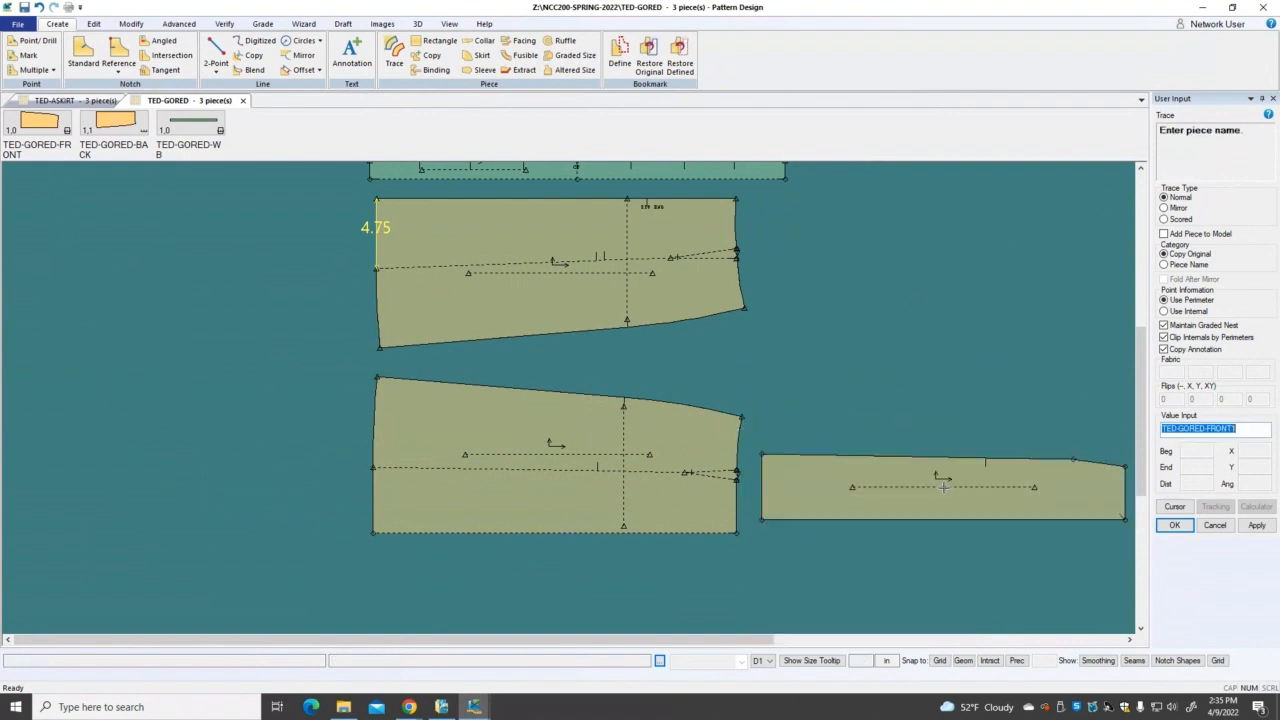
# Step: Name the traced front center gore TED-GORED-FRT-CTR
pyautogui.click(1247, 429)
pyautogui.press('BackSpace')
pyautogui.press('BackSpace')
pyautogui.press('BackSpace')
pyautogui.press('BackSpace')
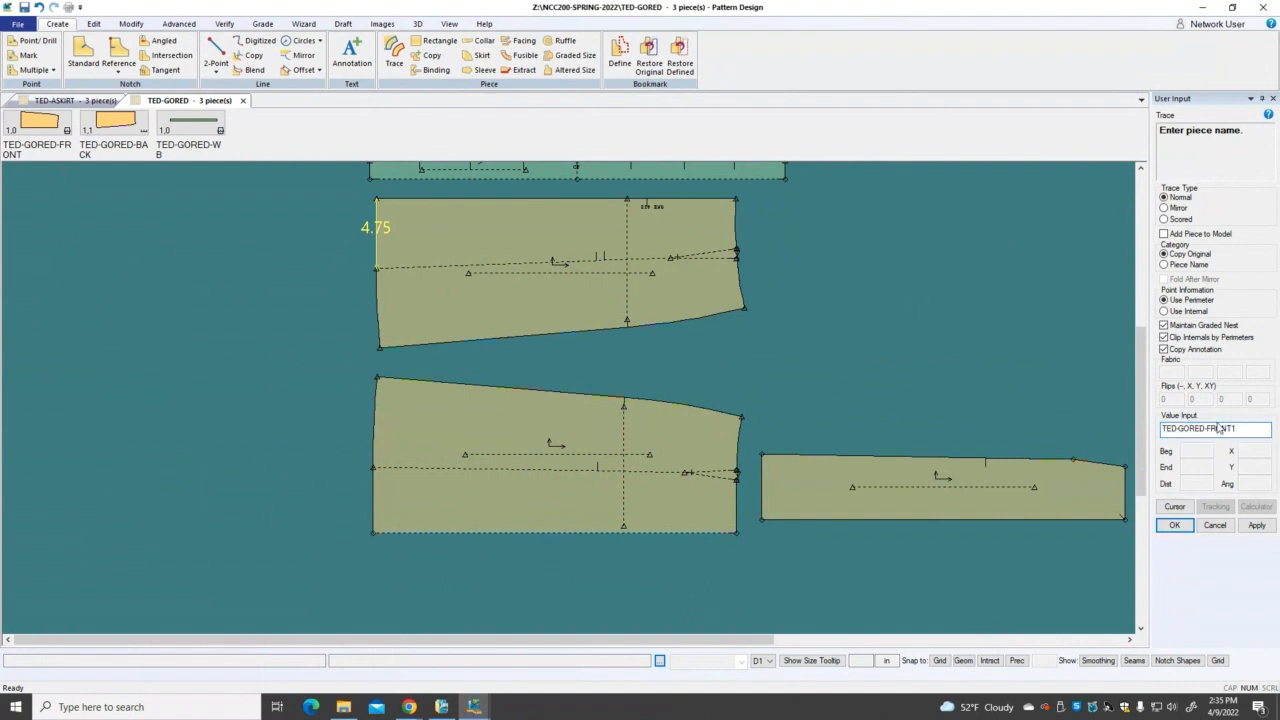
pyautogui.press('BackSpace')
pyautogui.press('BackSpace')
pyautogui.press('Return')
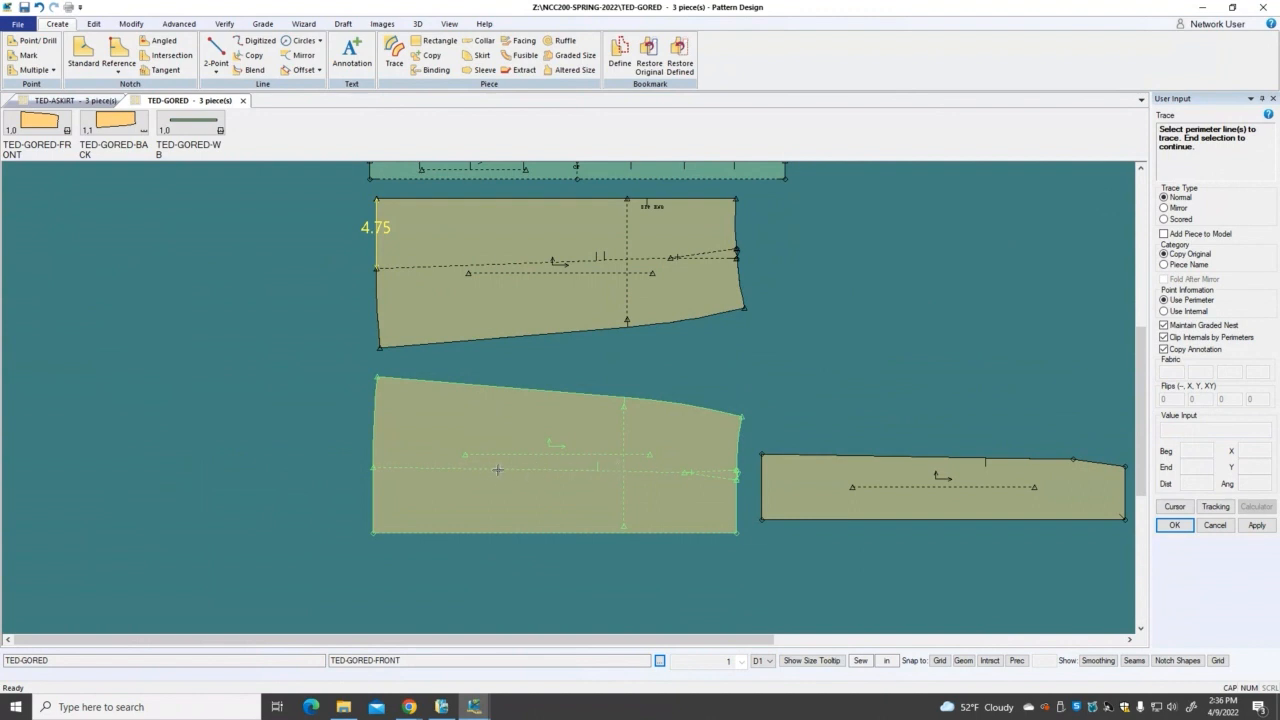
# Step: Trace the front side gore from the front piece using its gore line, side hem section and side seam
pyautogui.click(375, 418)
pyautogui.click(690, 406)
pyautogui.rightClick(788, 376)
pyautogui.click(820, 378)
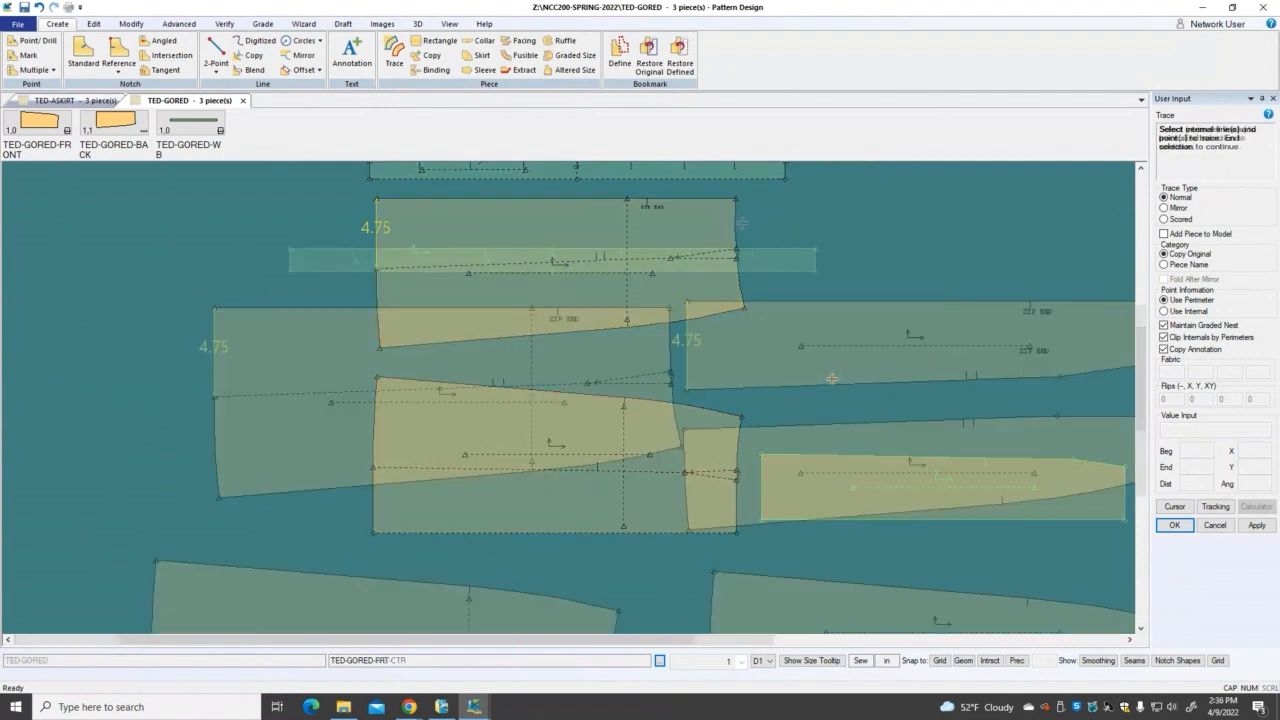
pyautogui.rightClick(698, 212)
pyautogui.click(716, 222)
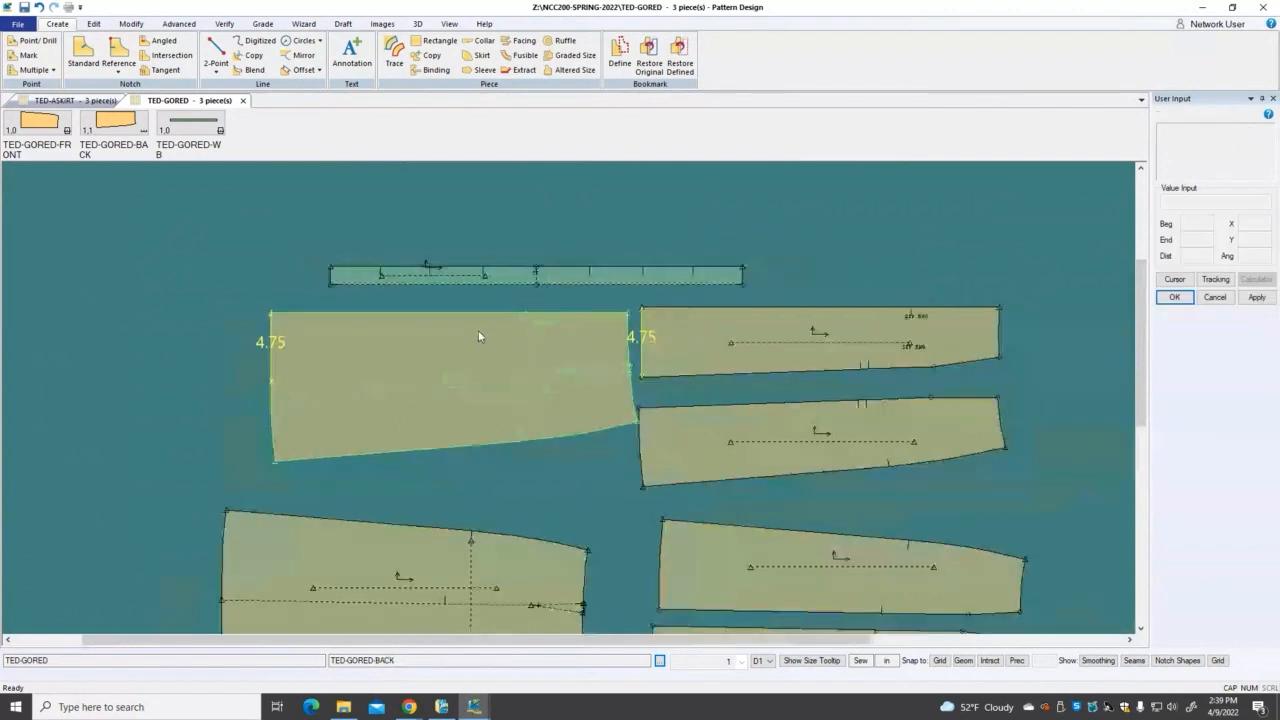
# Step: Move the original back and front pieces away from the traced gores and group them together
pyautogui.scroll(-2, 478, 336)
pyautogui.moveTo(478, 336); pyautogui.dragTo(288, 352)
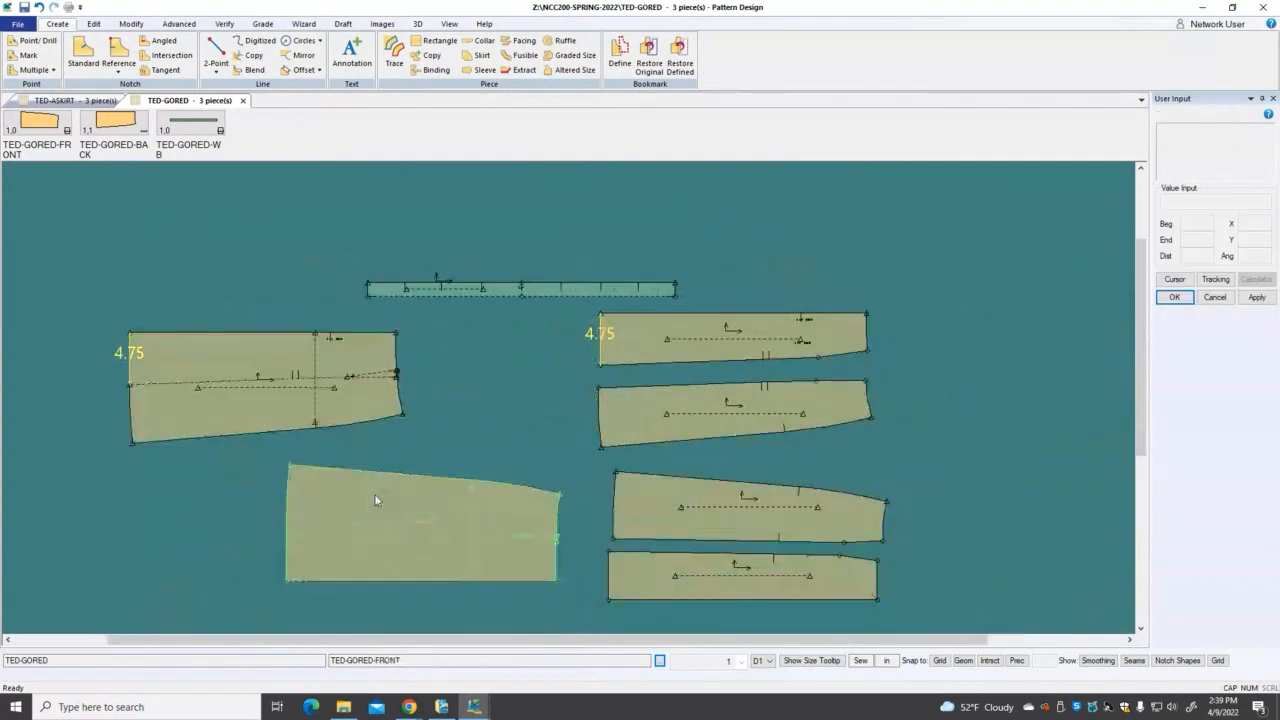
pyautogui.moveTo(376, 500); pyautogui.dragTo(197, 490)
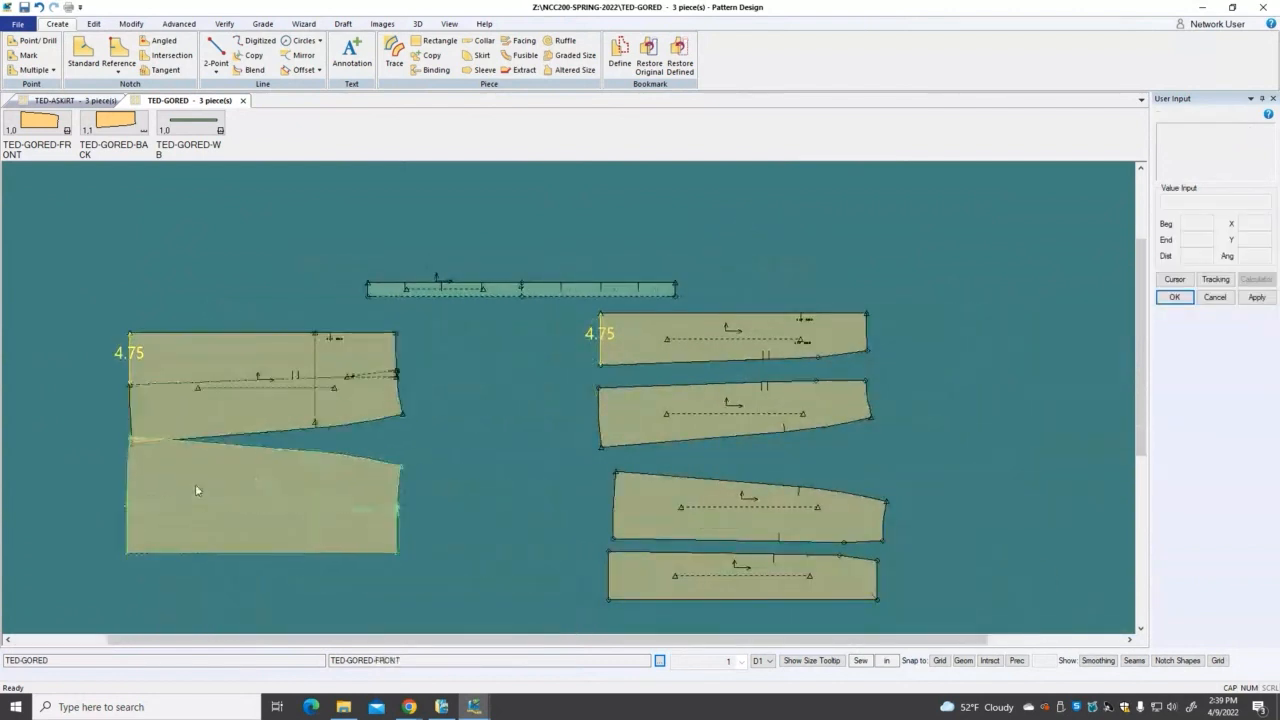
pyautogui.click(242, 381)
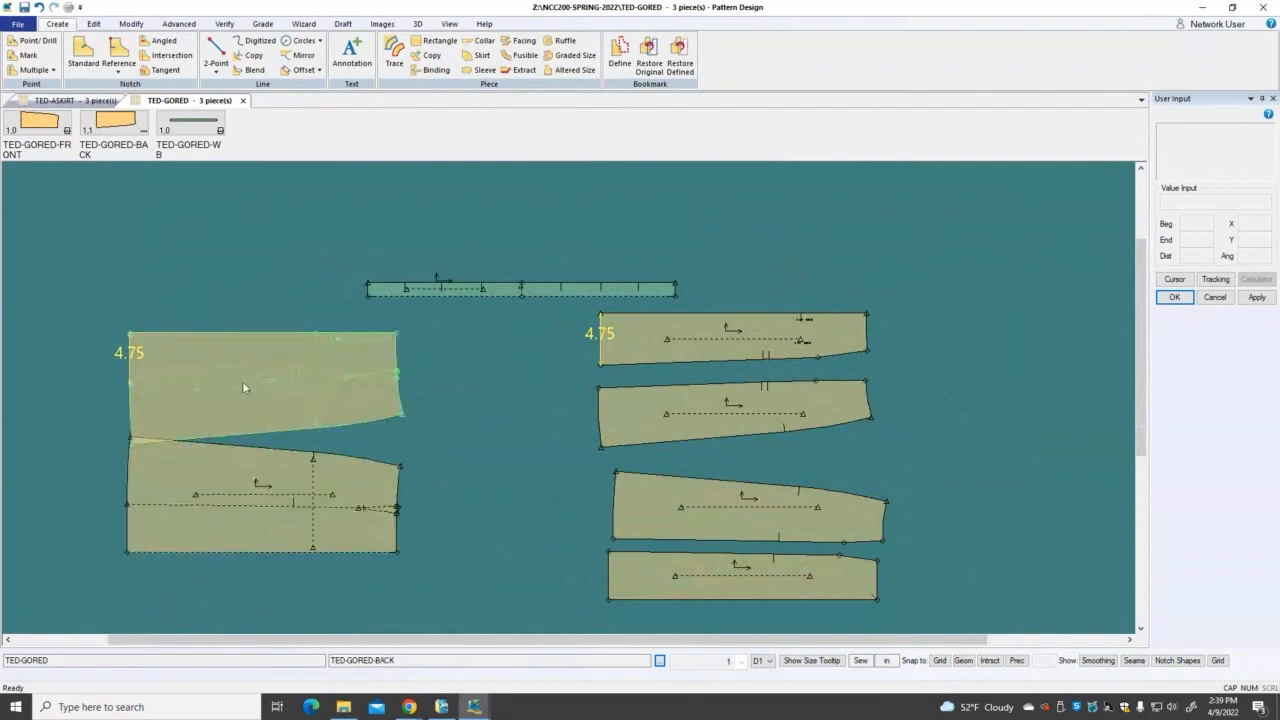
pyautogui.moveTo(242, 381); pyautogui.dragTo(244, 423)
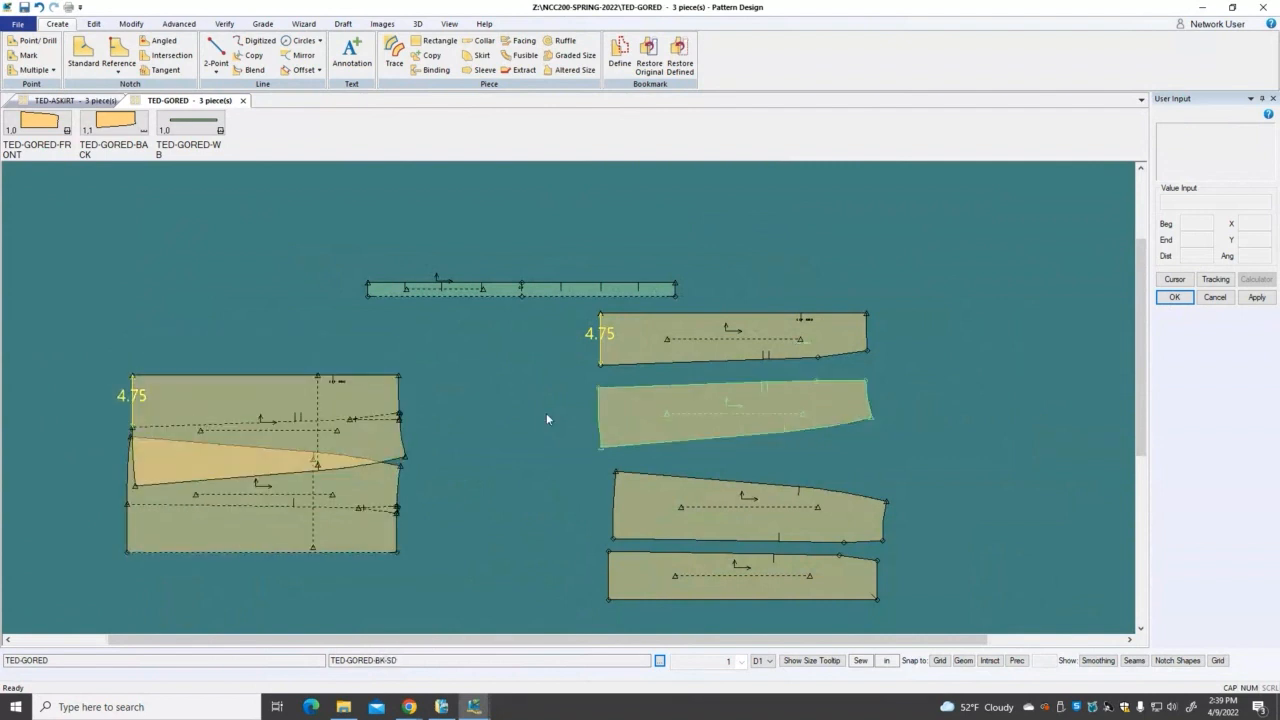
# Step: Arrange the waistband, the two back gores and the two front gores in one spaced column, with the waistband above the gores
pyautogui.moveTo(727, 512); pyautogui.dragTo(716, 502)
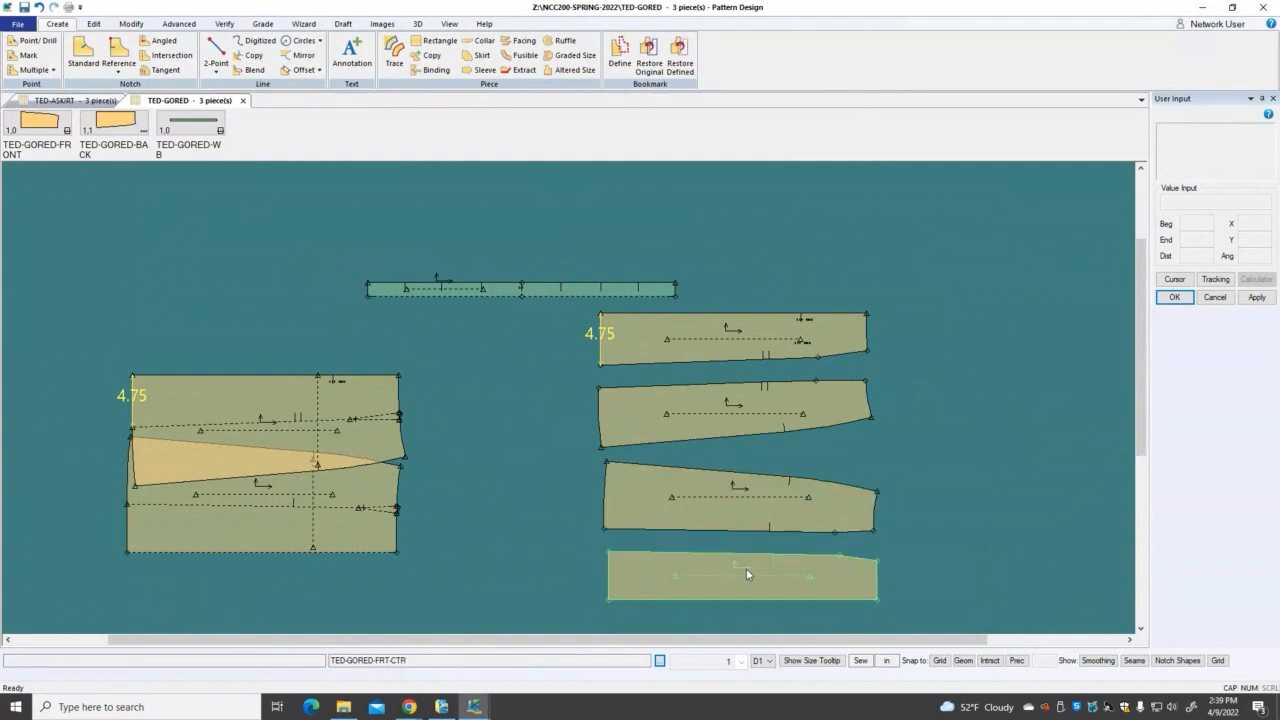
pyautogui.moveTo(747, 574); pyautogui.dragTo(745, 561)
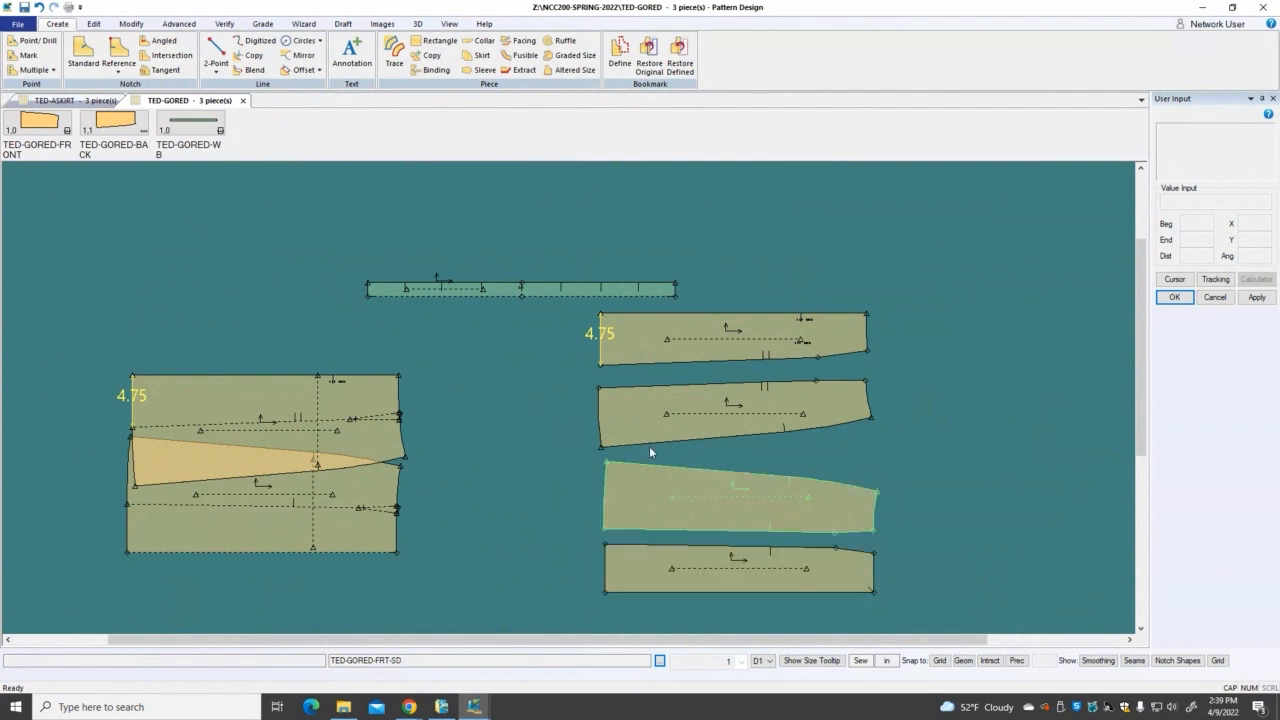
pyautogui.moveTo(555, 289); pyautogui.dragTo(695, 232)
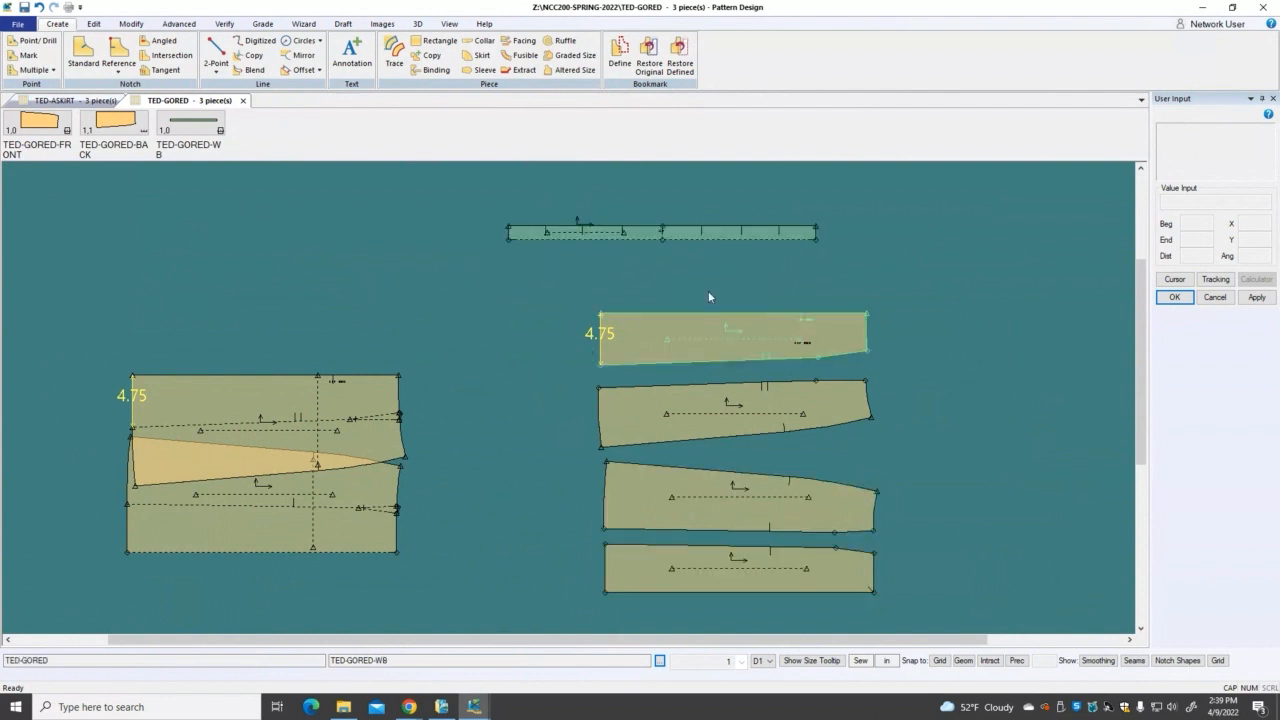
pyautogui.moveTo(714, 341); pyautogui.dragTo(707, 300)
pyautogui.moveTo(719, 395); pyautogui.dragTo(715, 361)
pyautogui.moveTo(745, 495); pyautogui.dragTo(749, 466)
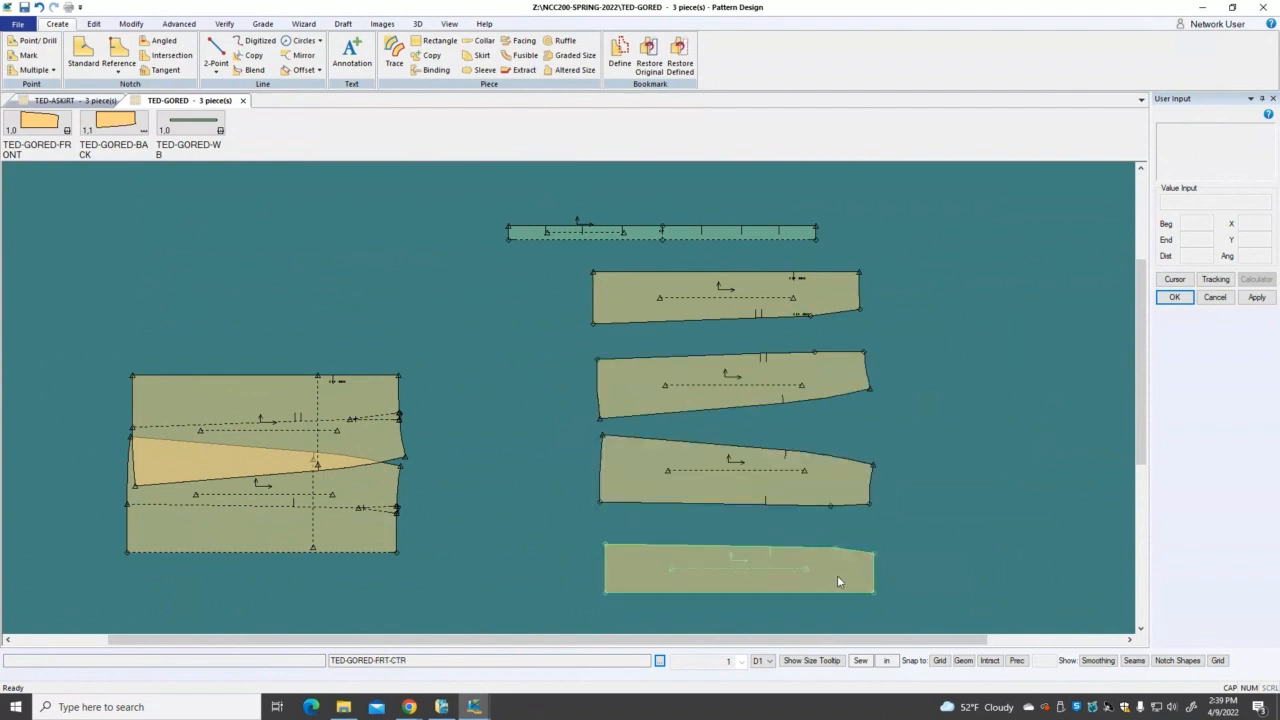
# Step: Move the front center gore closer to the front side gore, with their gore seams facing each other
pyautogui.scroll(5, 838, 576)
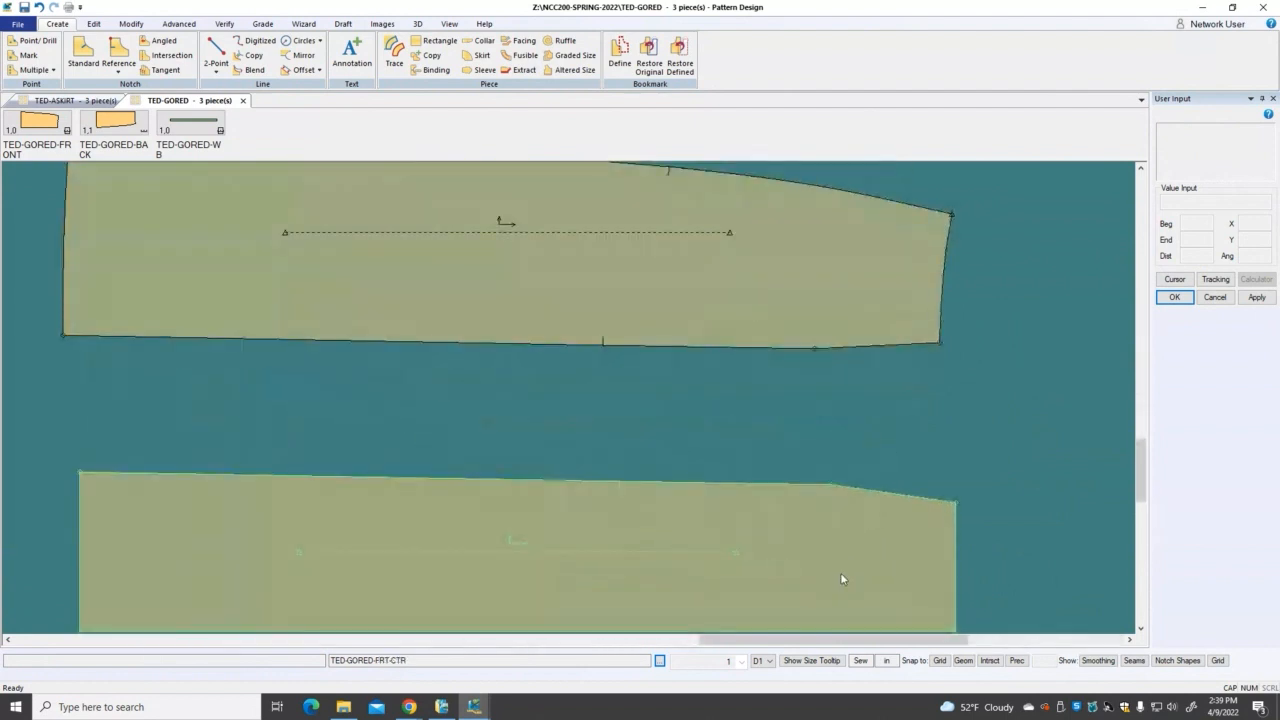
pyautogui.scroll(-1, 840, 572)
pyautogui.moveTo(840, 572); pyautogui.dragTo(836, 539)
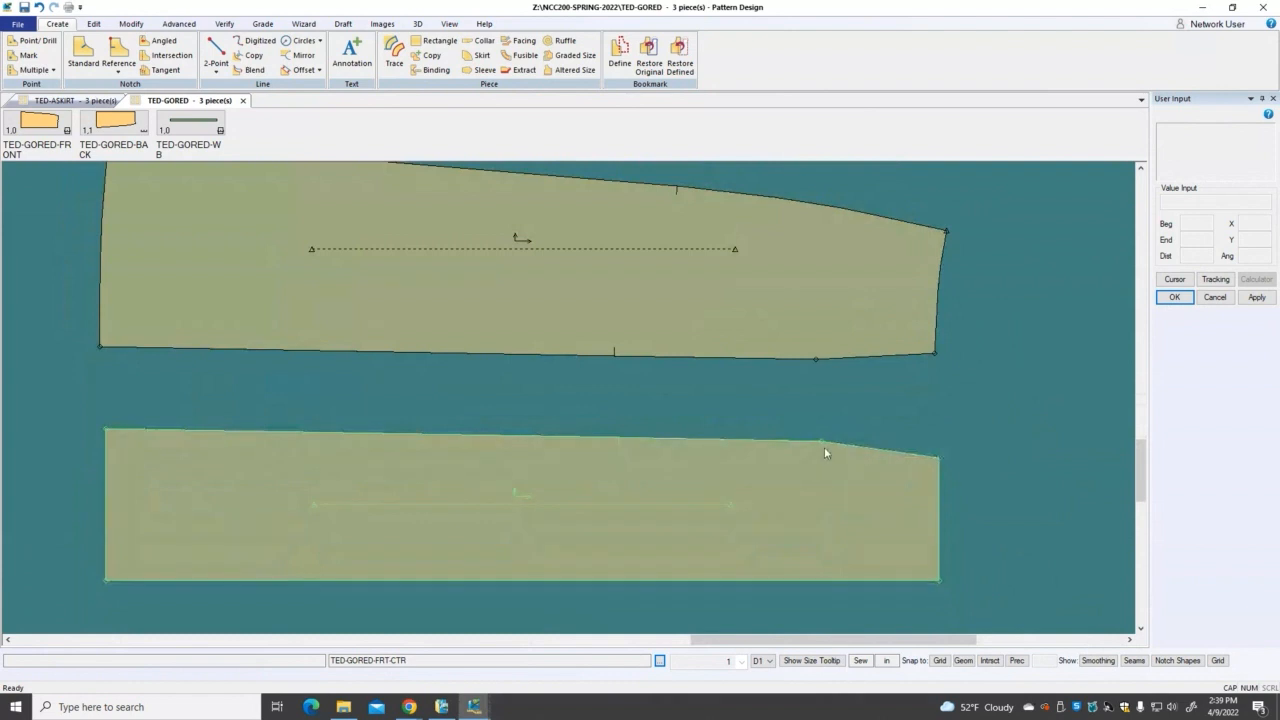
pyautogui.scroll(3, 829, 471)
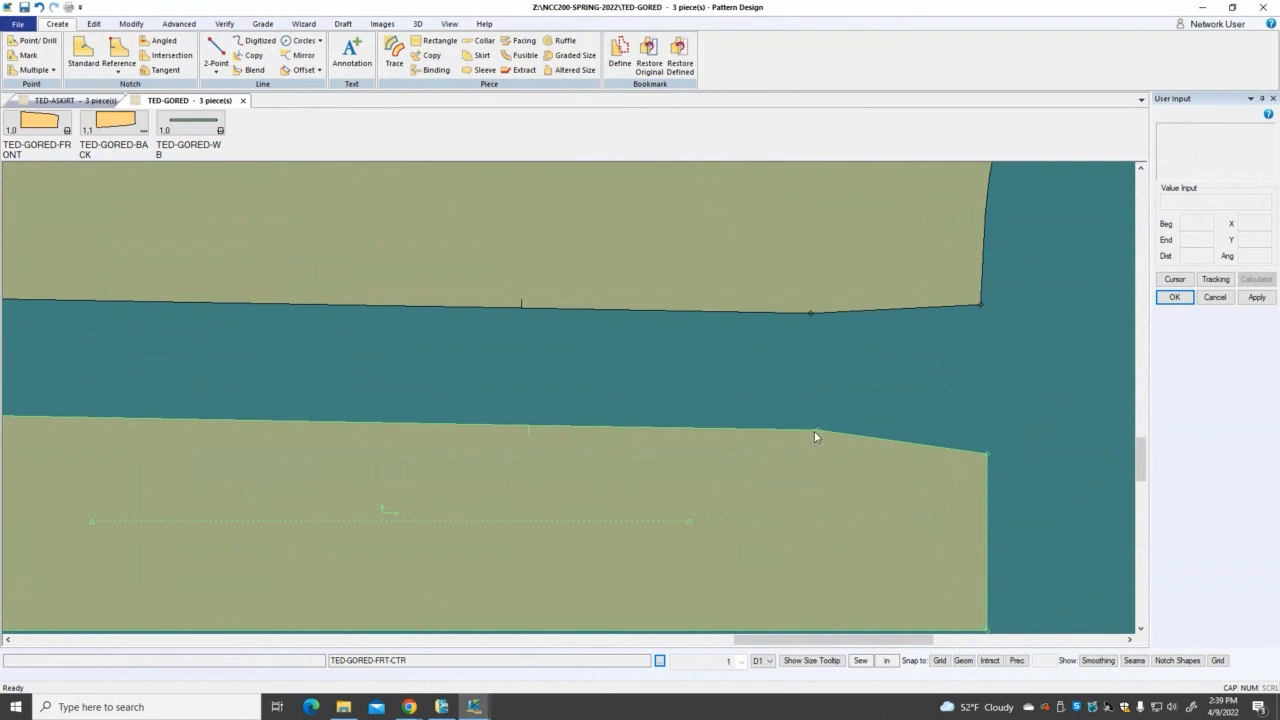
# Step: Examine the gore seams of the front center and front side gores, comparing them with the original front piece
pyautogui.scroll(-2, 853, 487)
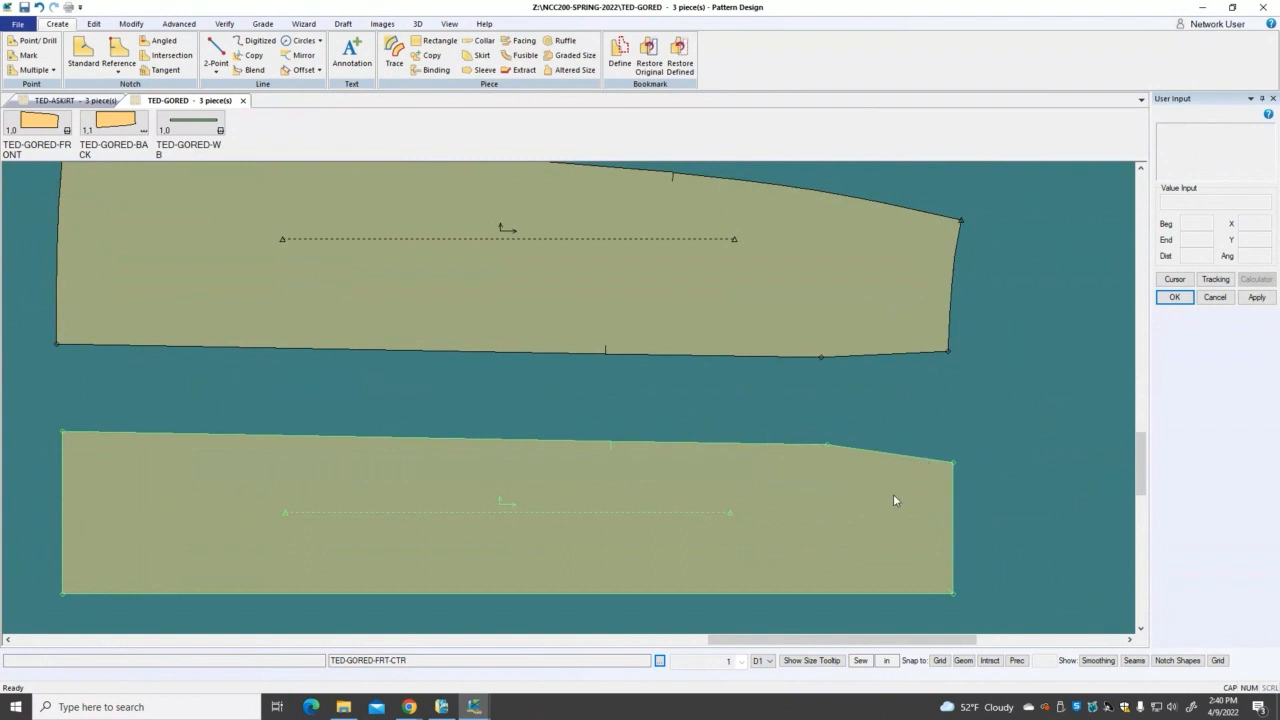
pyautogui.scroll(-1, 893, 497)
pyautogui.scroll(-1, 891, 502)
pyautogui.scroll(-1, 893, 507)
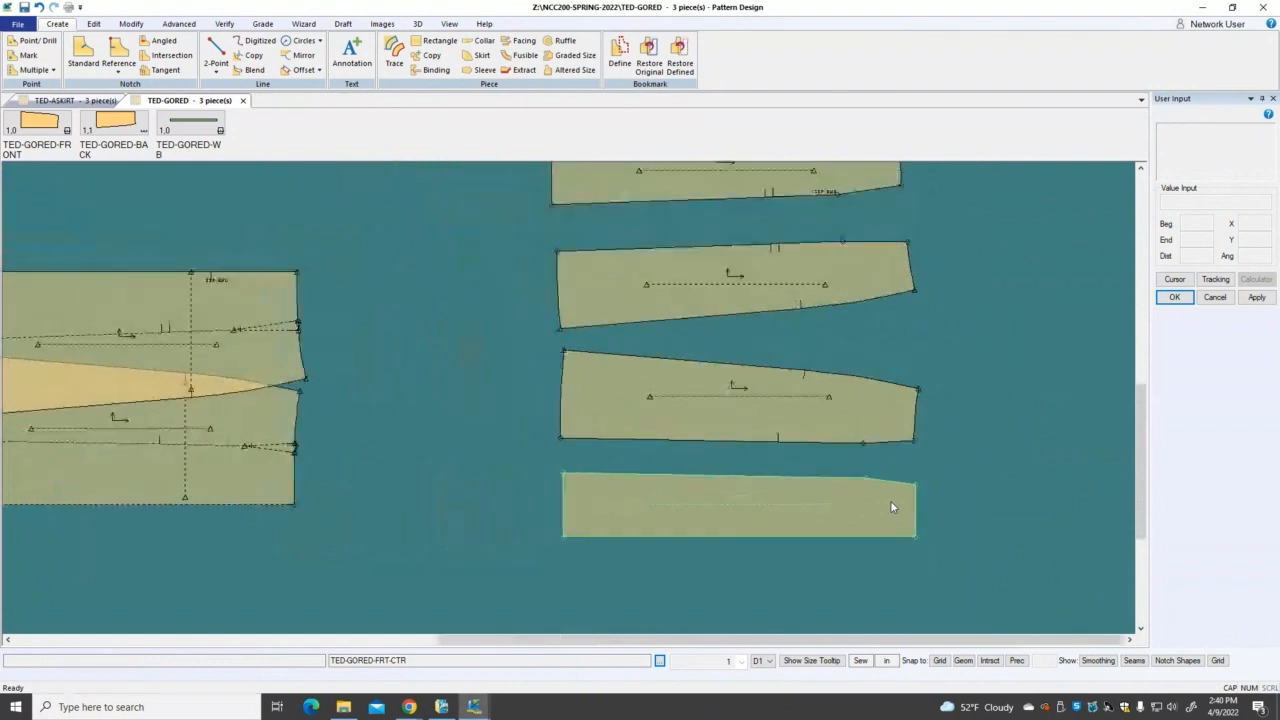
pyautogui.scroll(1, 244, 440)
pyautogui.scroll(1, 252, 455)
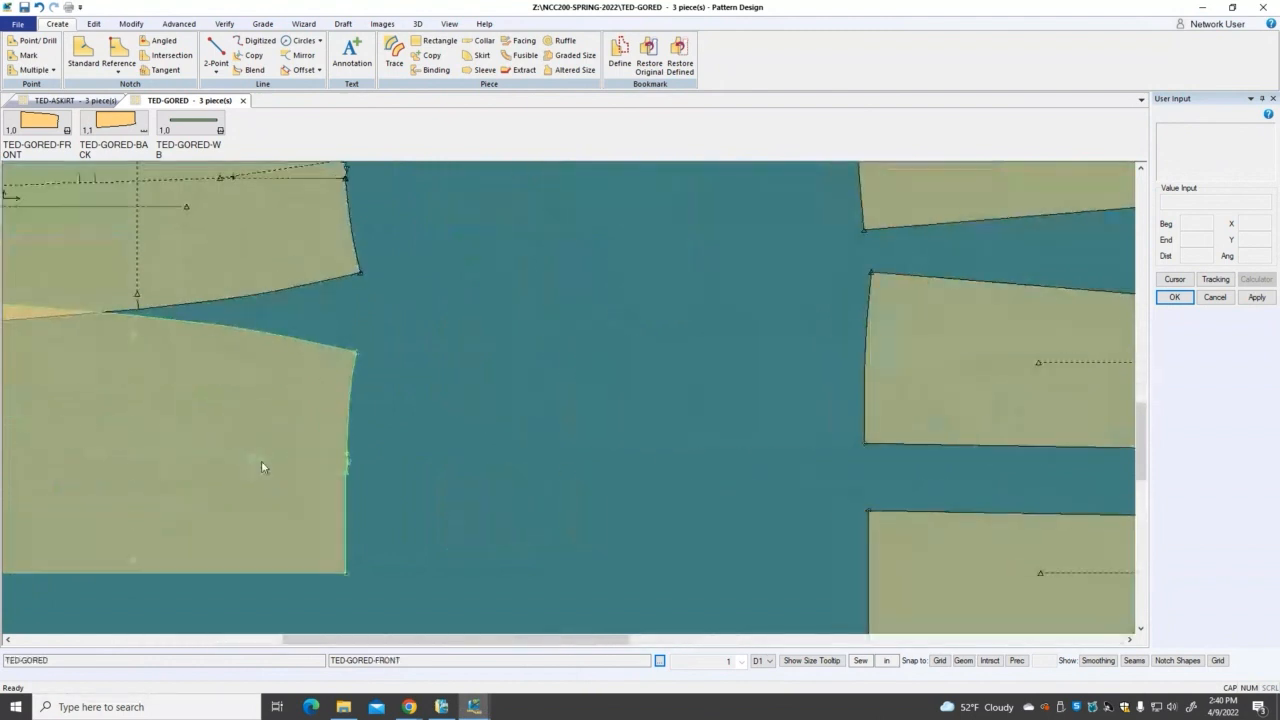
pyautogui.scroll(-3, 114, 443)
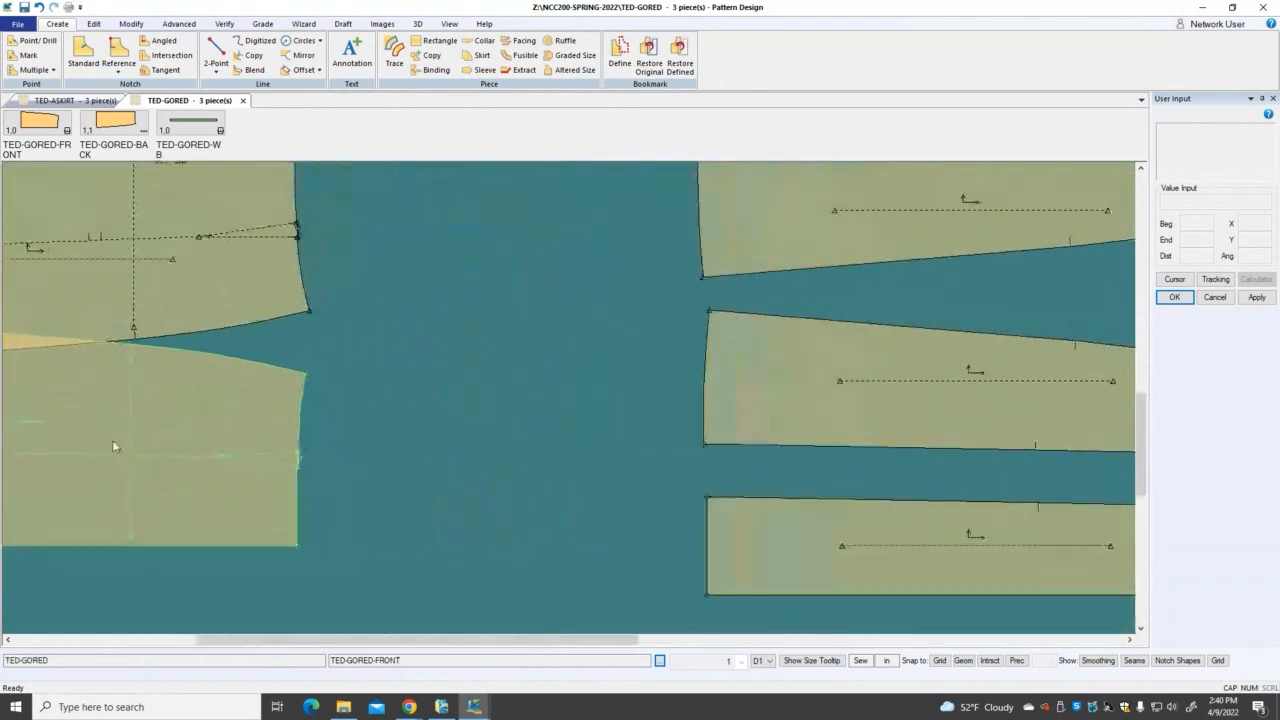
pyautogui.click(672, 532)
pyautogui.scroll(4, 830, 500)
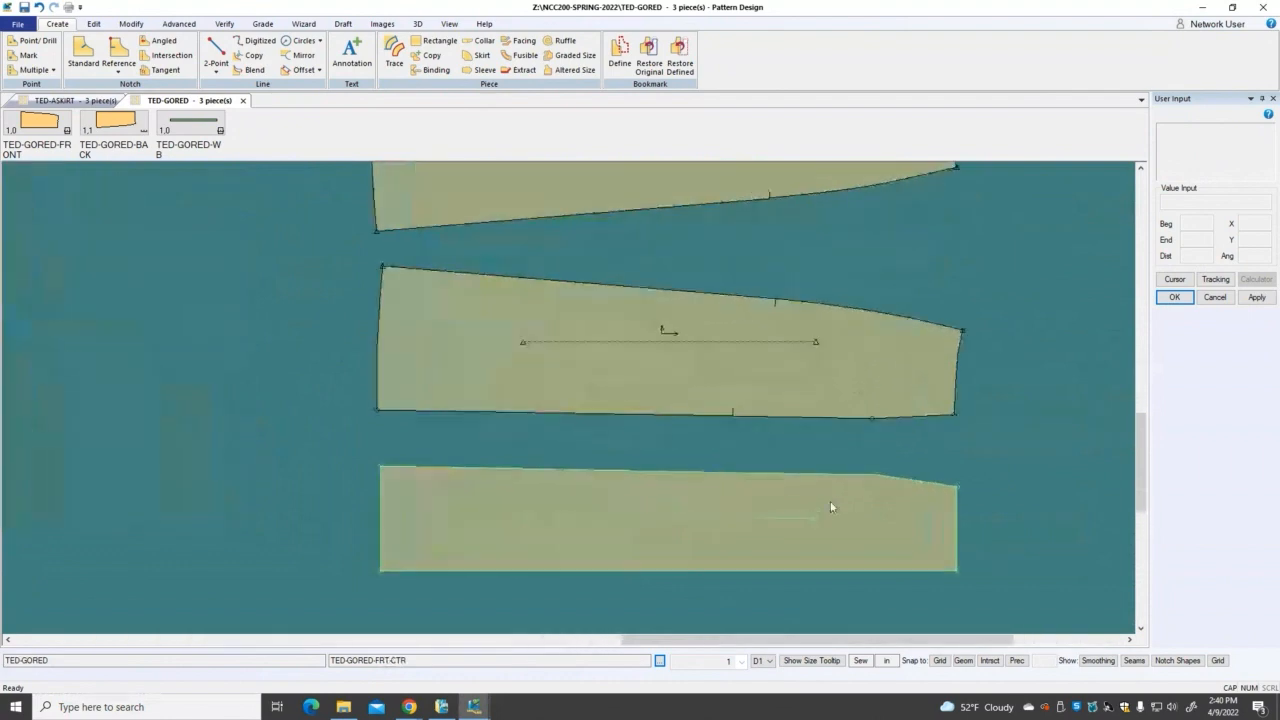
pyautogui.click(955, 389)
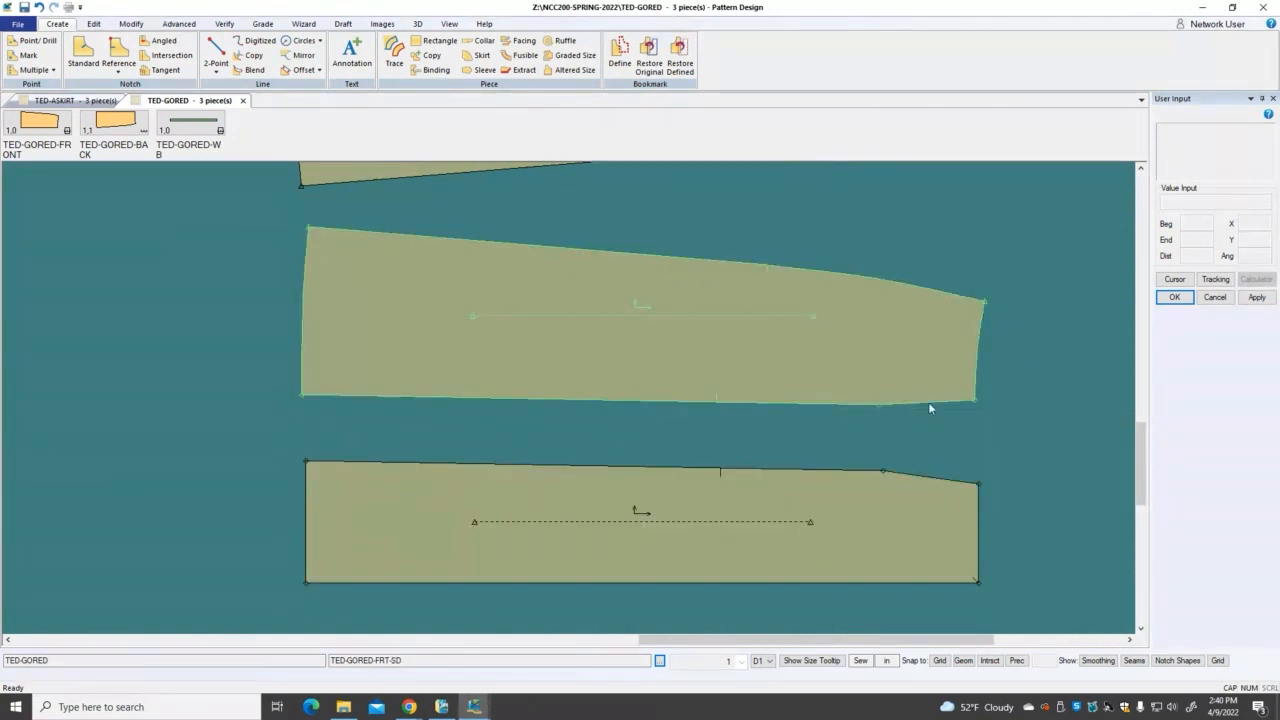
pyautogui.scroll(-2, 787, 509)
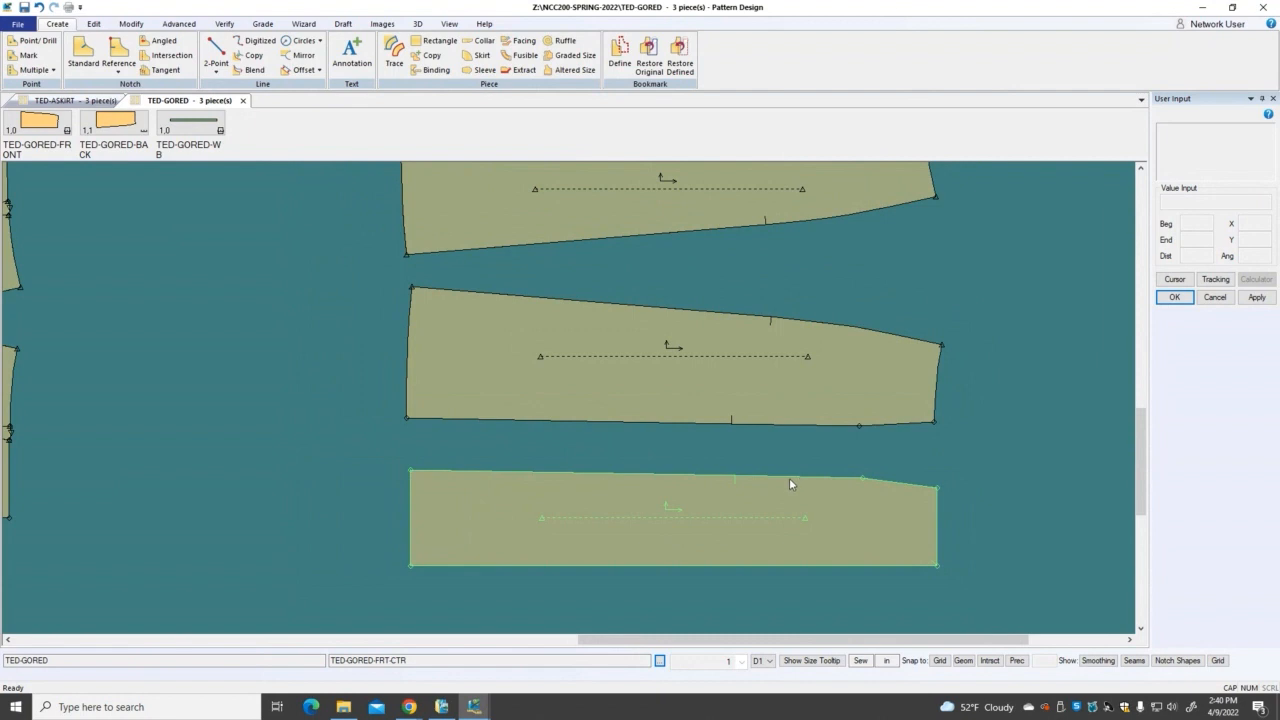
# Step: Combine the two gore seam segments into one line on the front center gore and on the front side gore
pyautogui.click(132, 25)
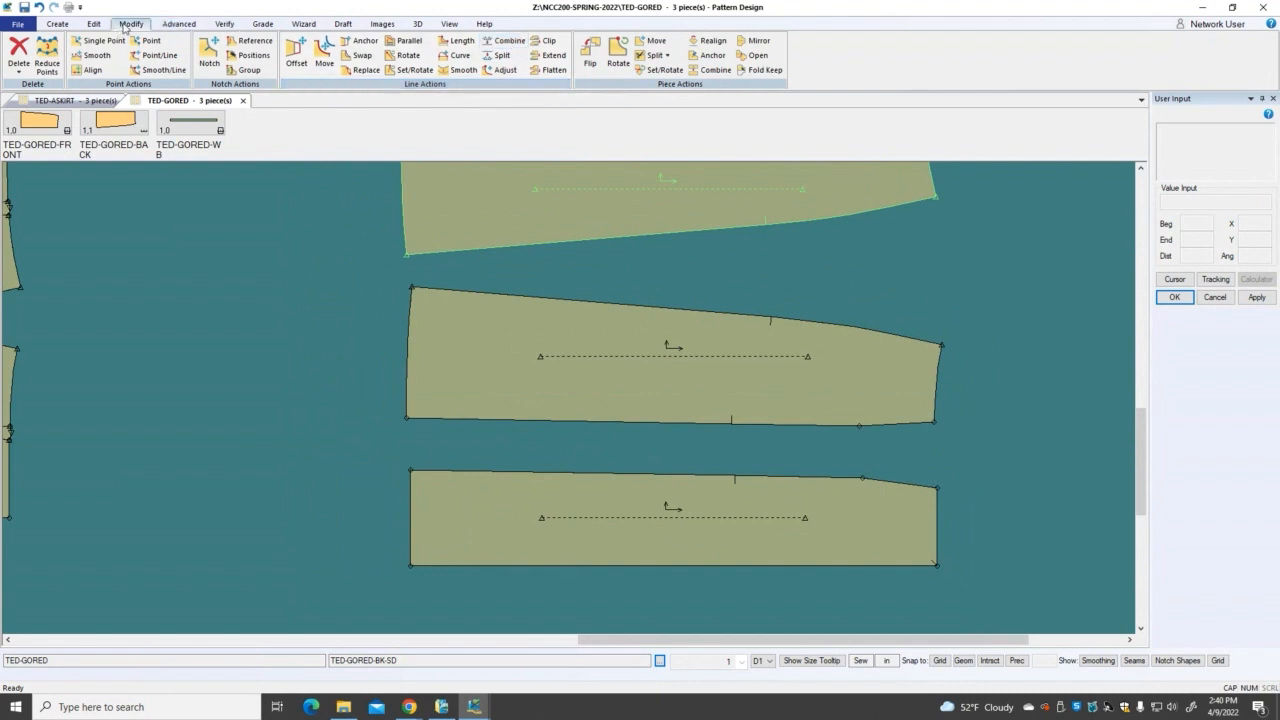
pyautogui.click(500, 44)
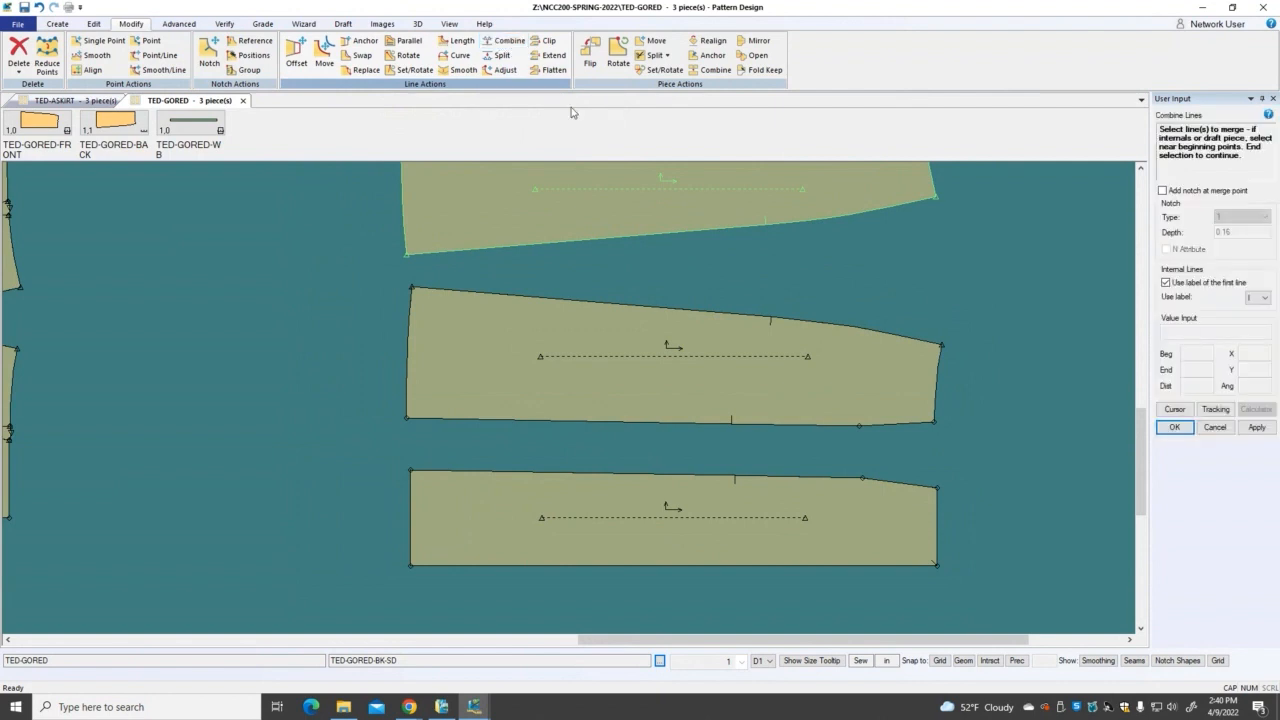
pyautogui.click(826, 476)
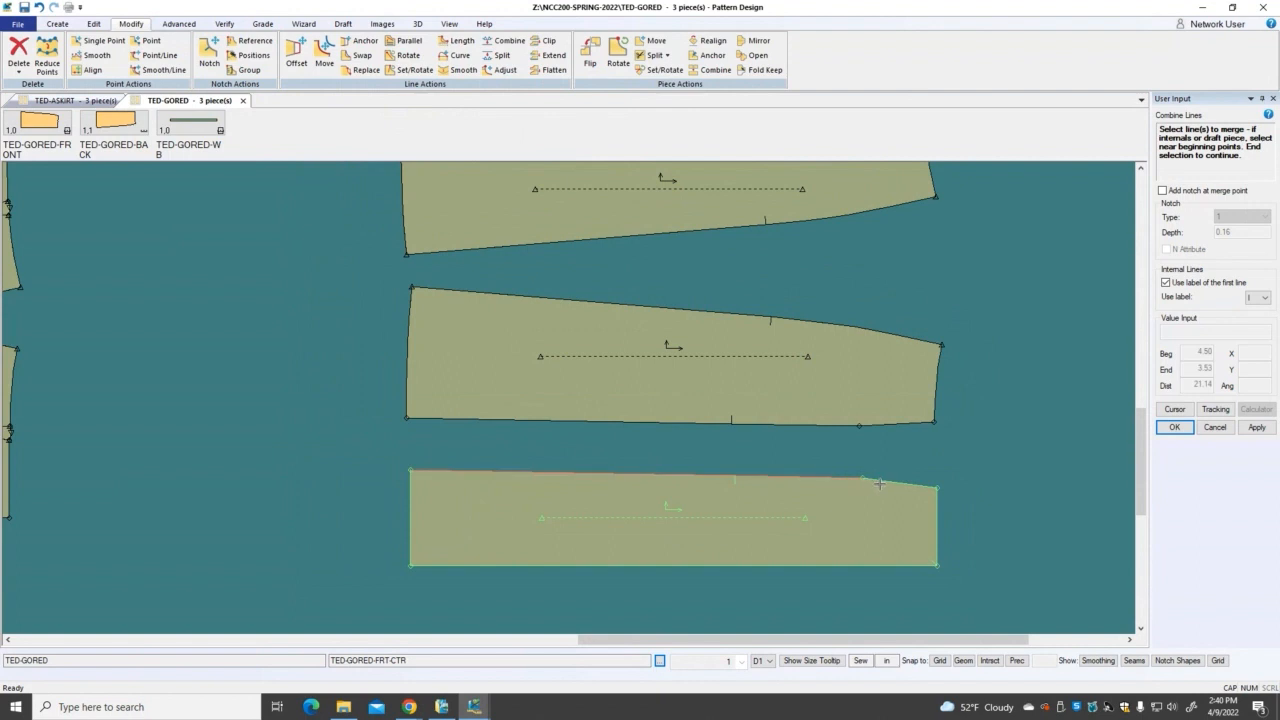
pyautogui.rightClick(882, 483)
pyautogui.click(880, 487)
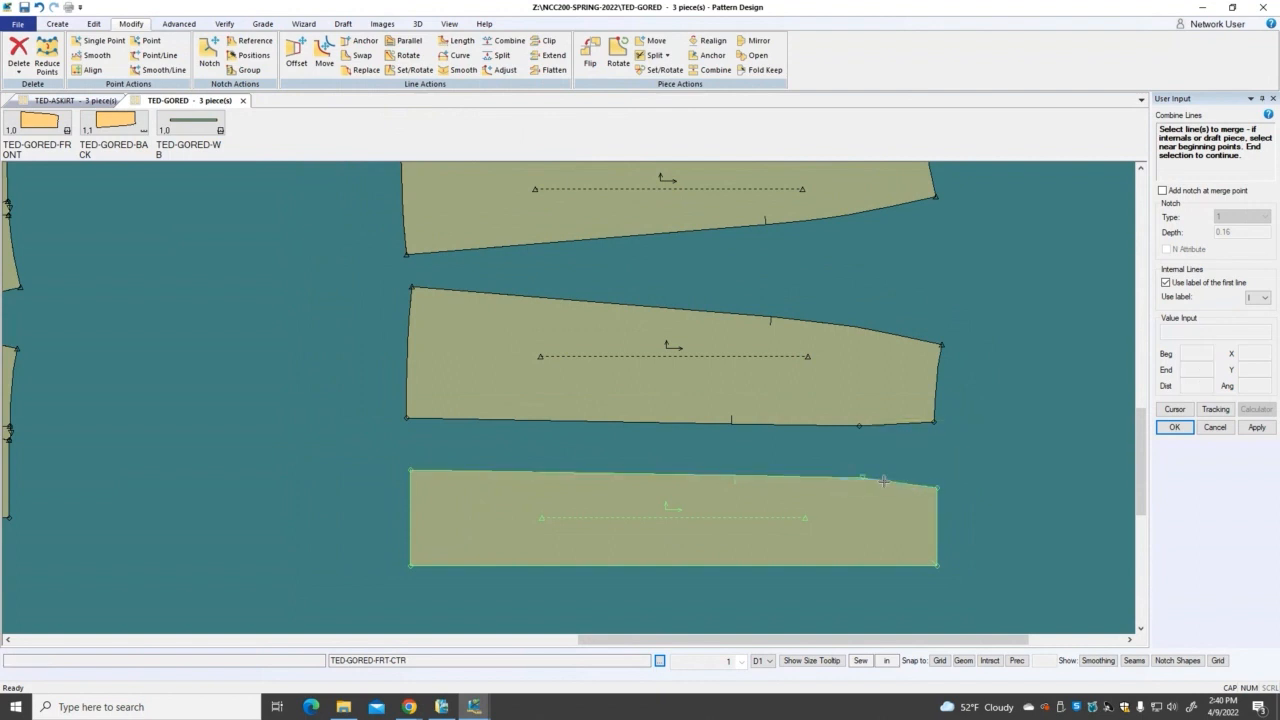
pyautogui.click(824, 425)
pyautogui.rightClick(879, 427)
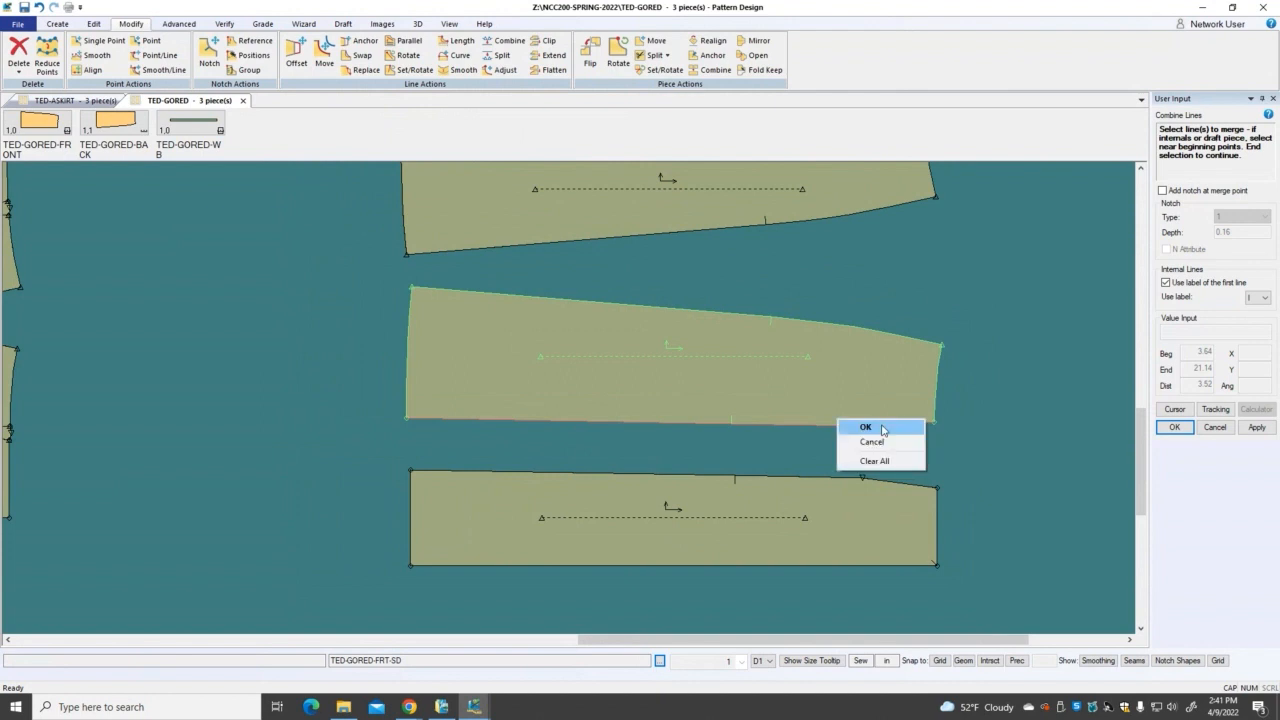
pyautogui.click(881, 431)
# Step: Combine the two gore seam segments into one line on the back center gore and on the back side gore
pyautogui.scroll(-1, 882, 434)
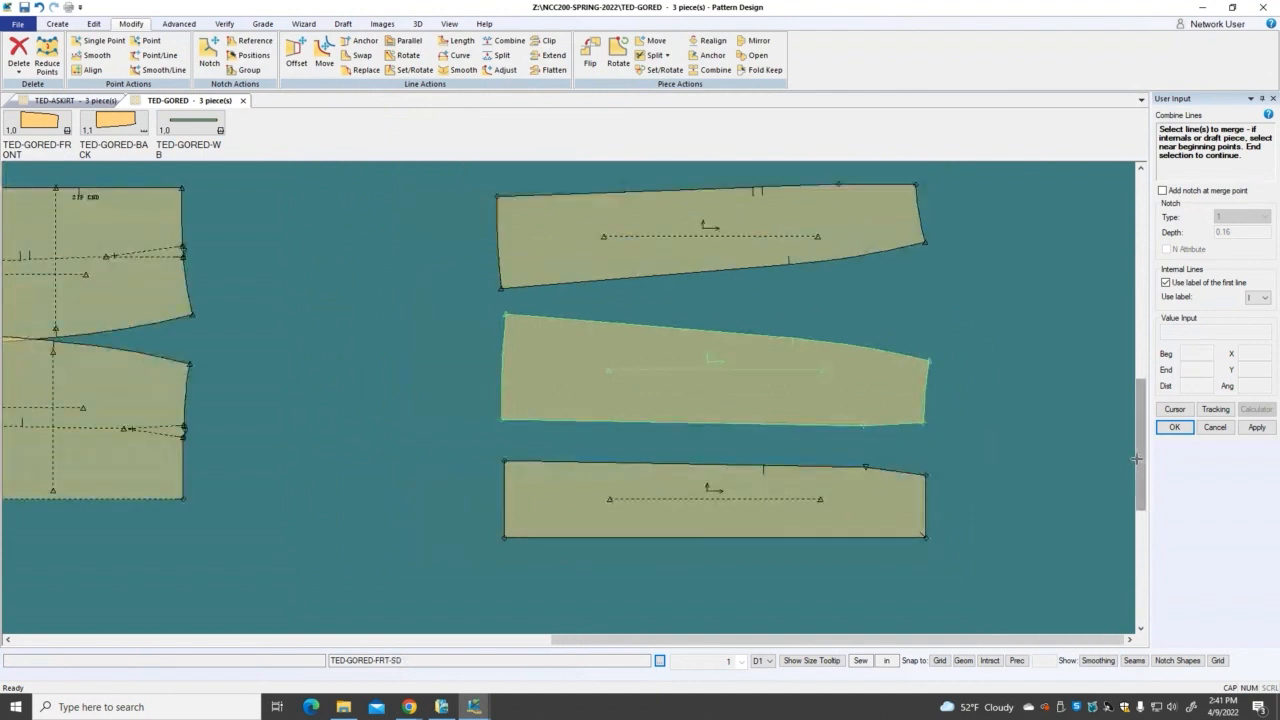
pyautogui.moveTo(1136, 459); pyautogui.dragTo(1136, 408)
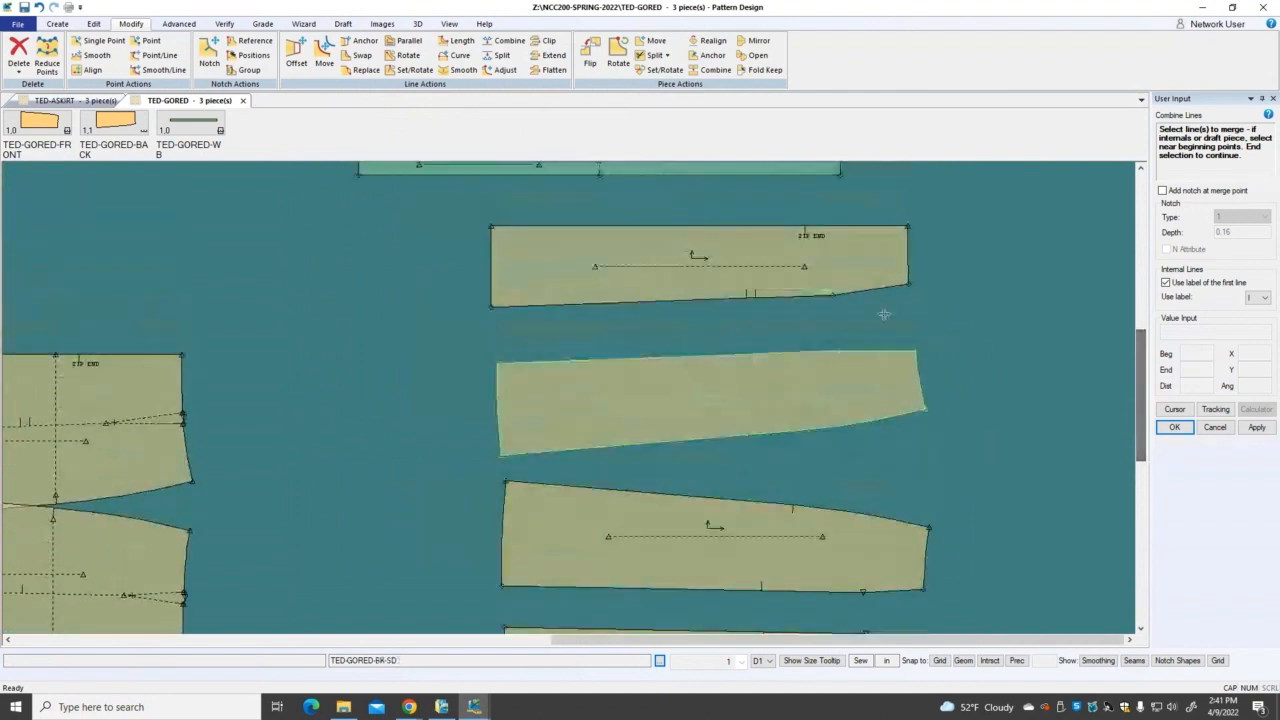
pyautogui.click(788, 297)
pyautogui.click(855, 291)
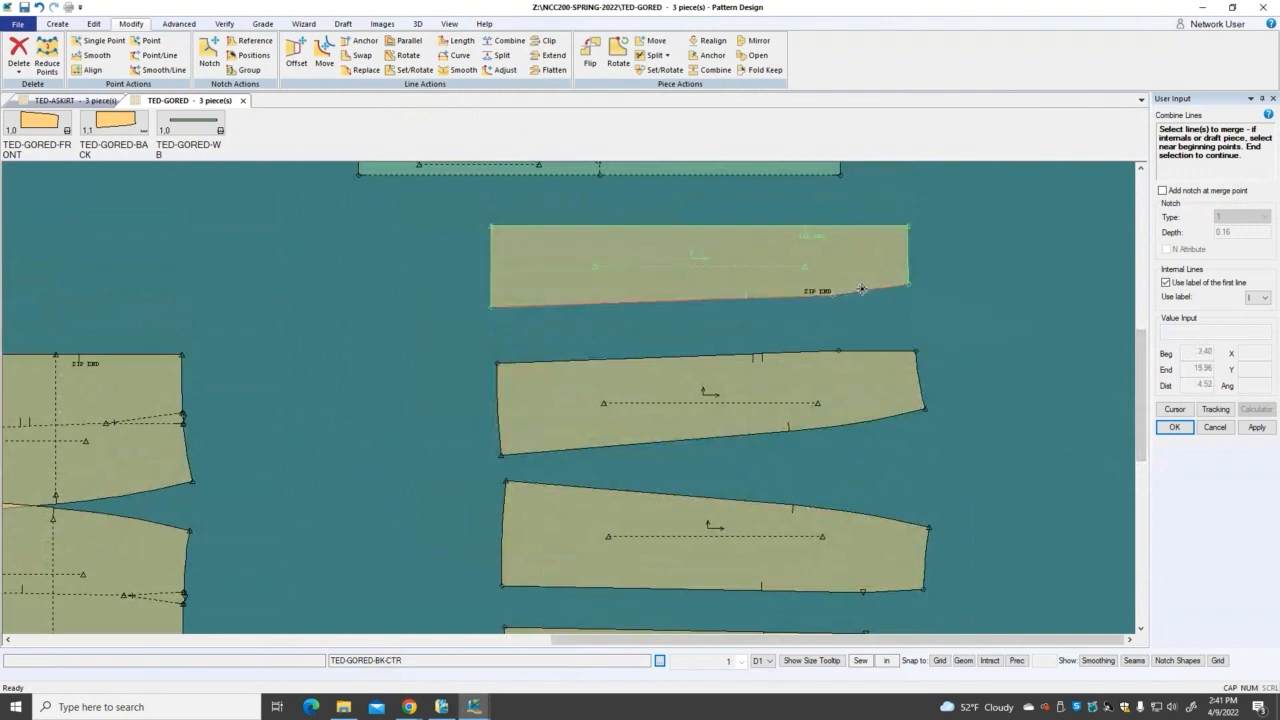
pyautogui.rightClick(822, 285)
pyautogui.click(862, 290)
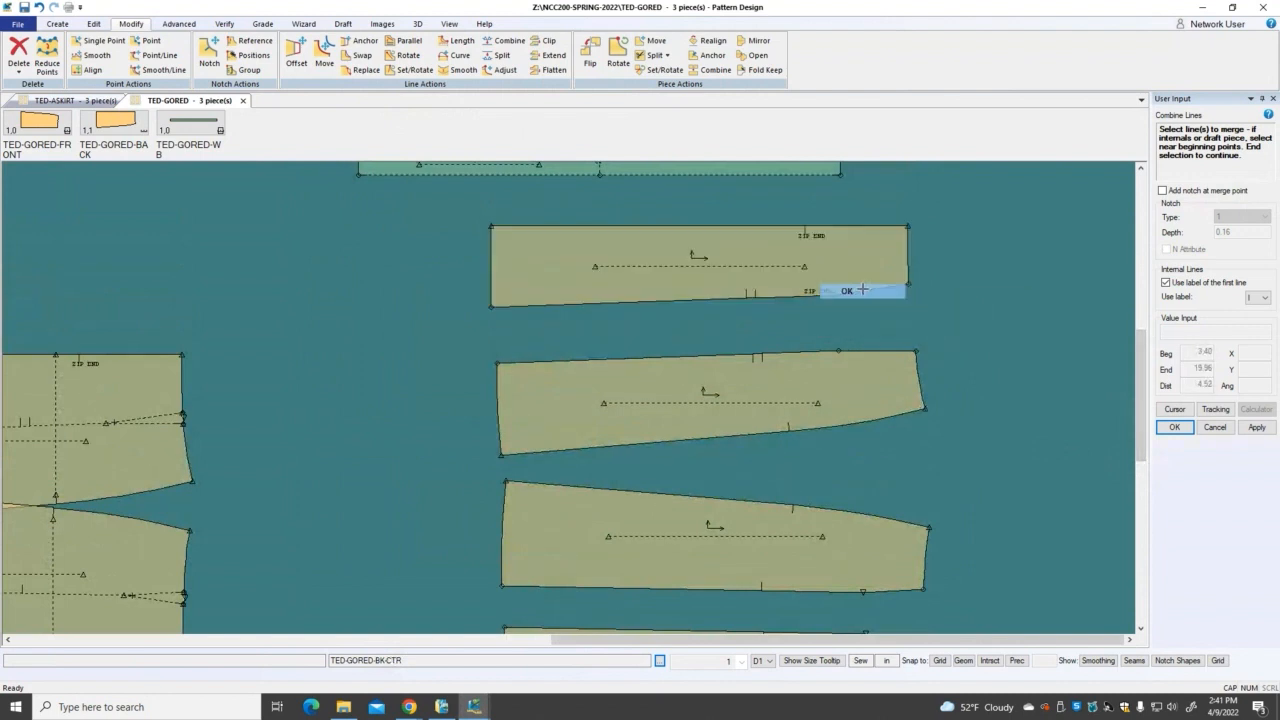
pyautogui.click(815, 351)
pyautogui.rightClick(870, 349)
pyautogui.click(865, 328)
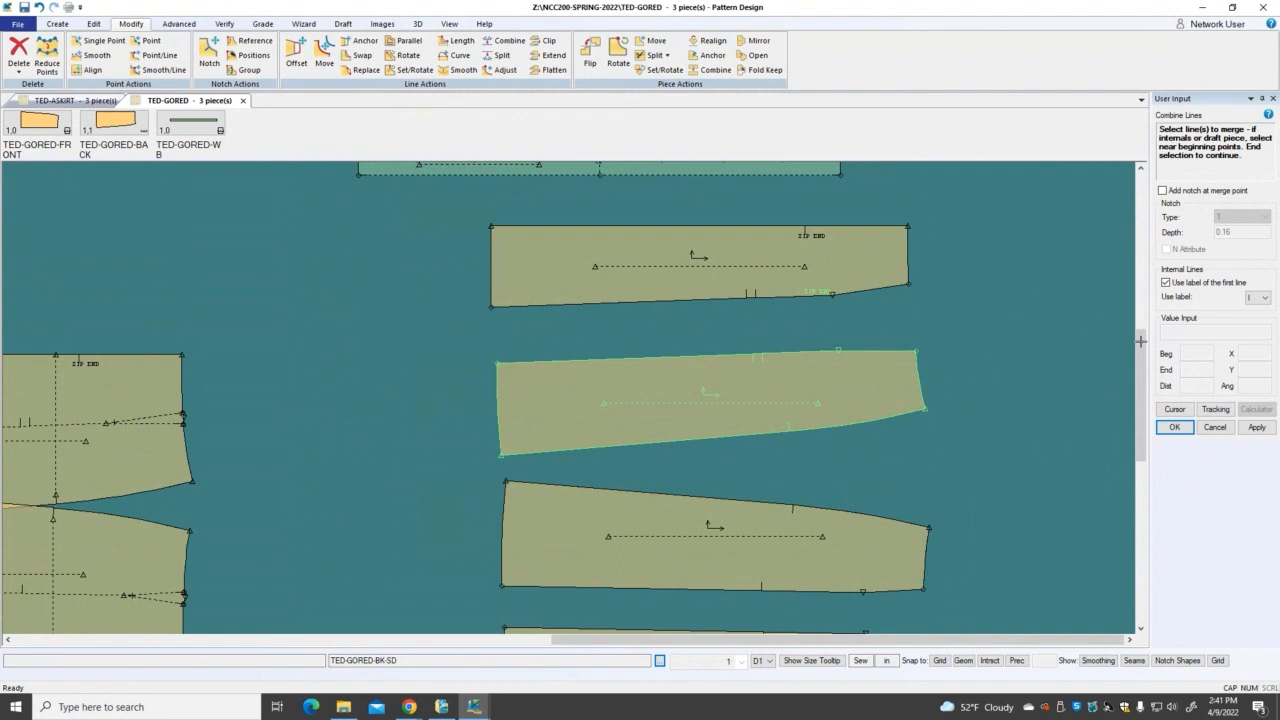
pyautogui.scroll(-5, 1140, 405)
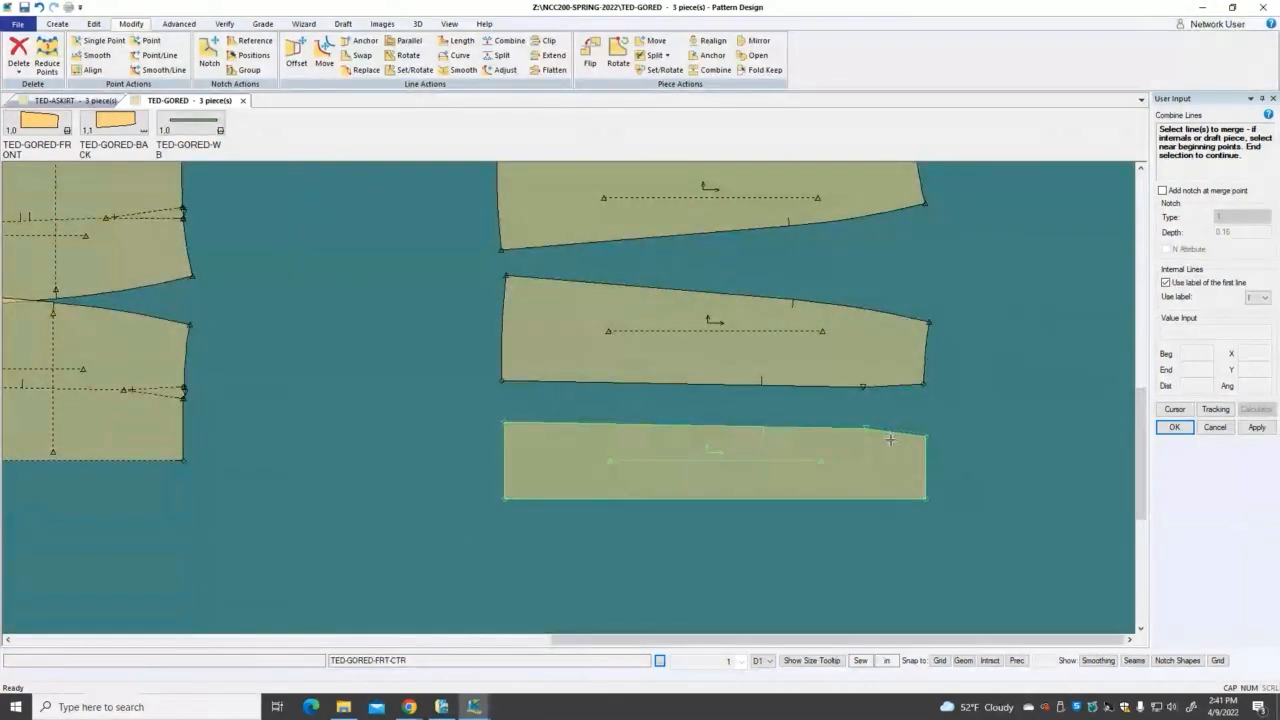
pyautogui.scroll(1, 879, 446)
pyautogui.scroll(3, 877, 446)
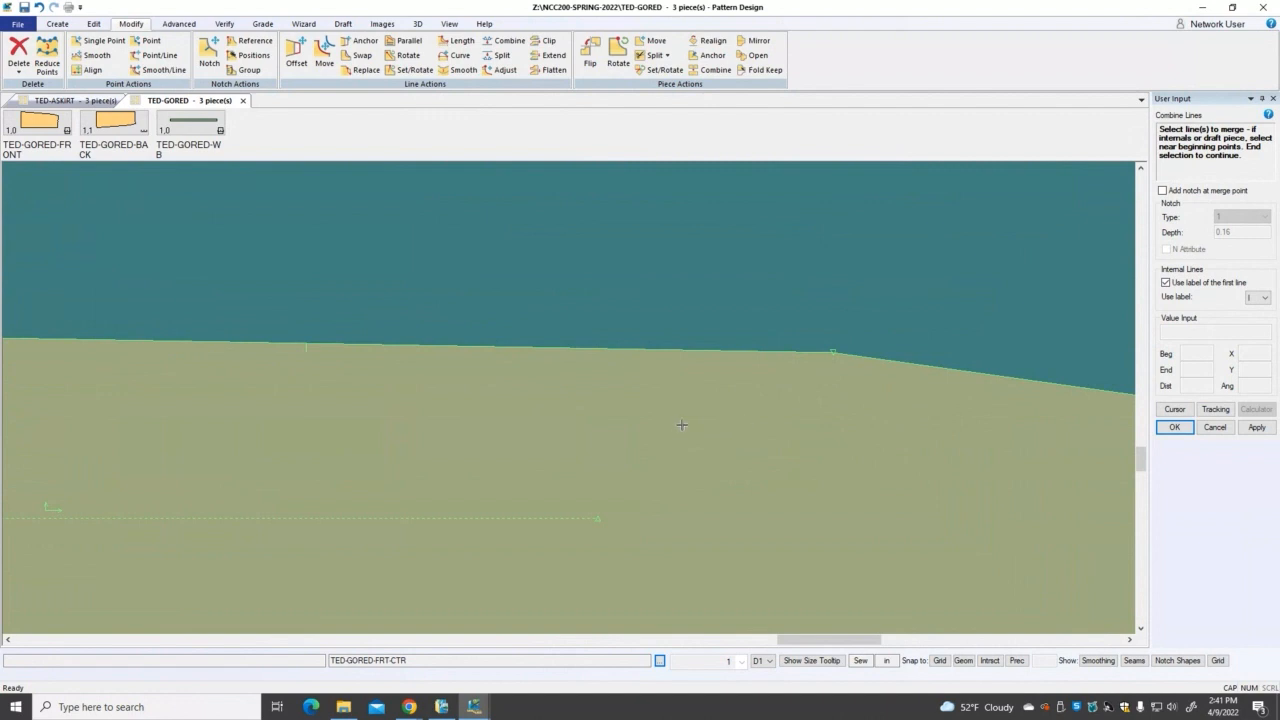
pyautogui.scroll(-3, 672, 397)
pyautogui.rightClick(713, 325)
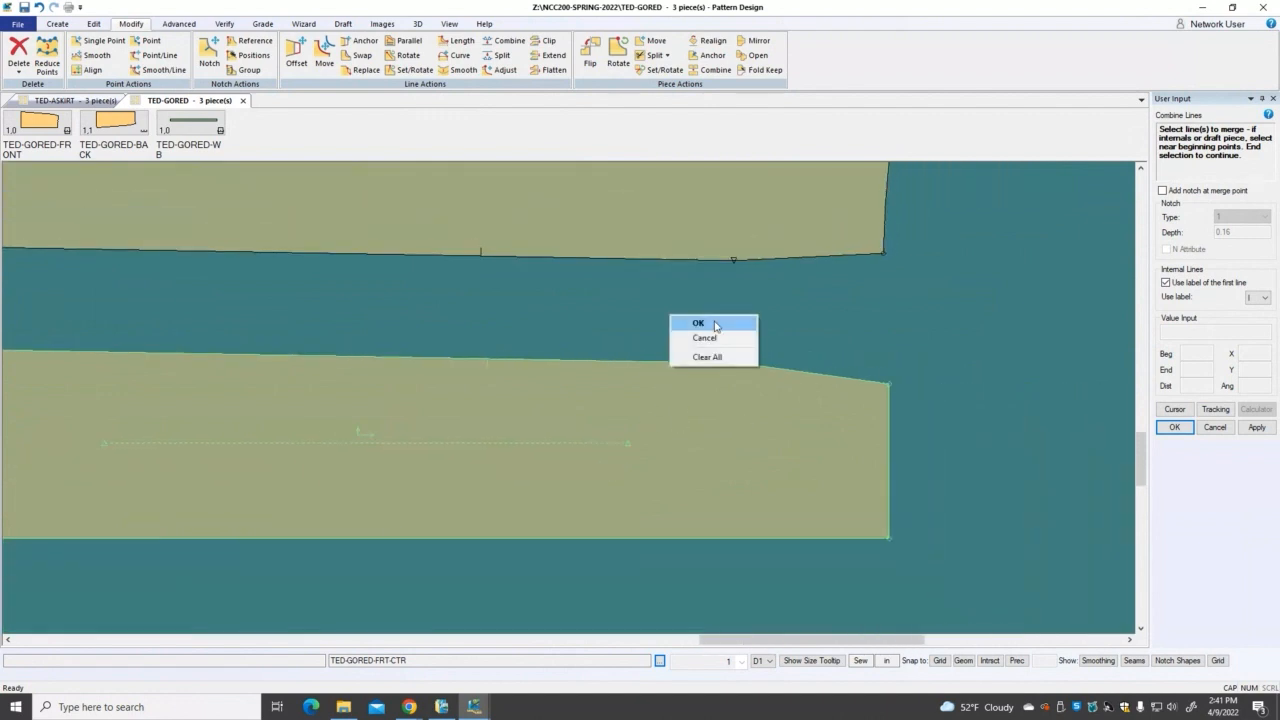
pyautogui.click(715, 324)
# Step: Shift the front center and front side gores slightly in the direction of their waist ends, keeping their gore seams facing each other
pyautogui.scroll(-6, 911, 469)
pyautogui.scroll(3, 625, 399)
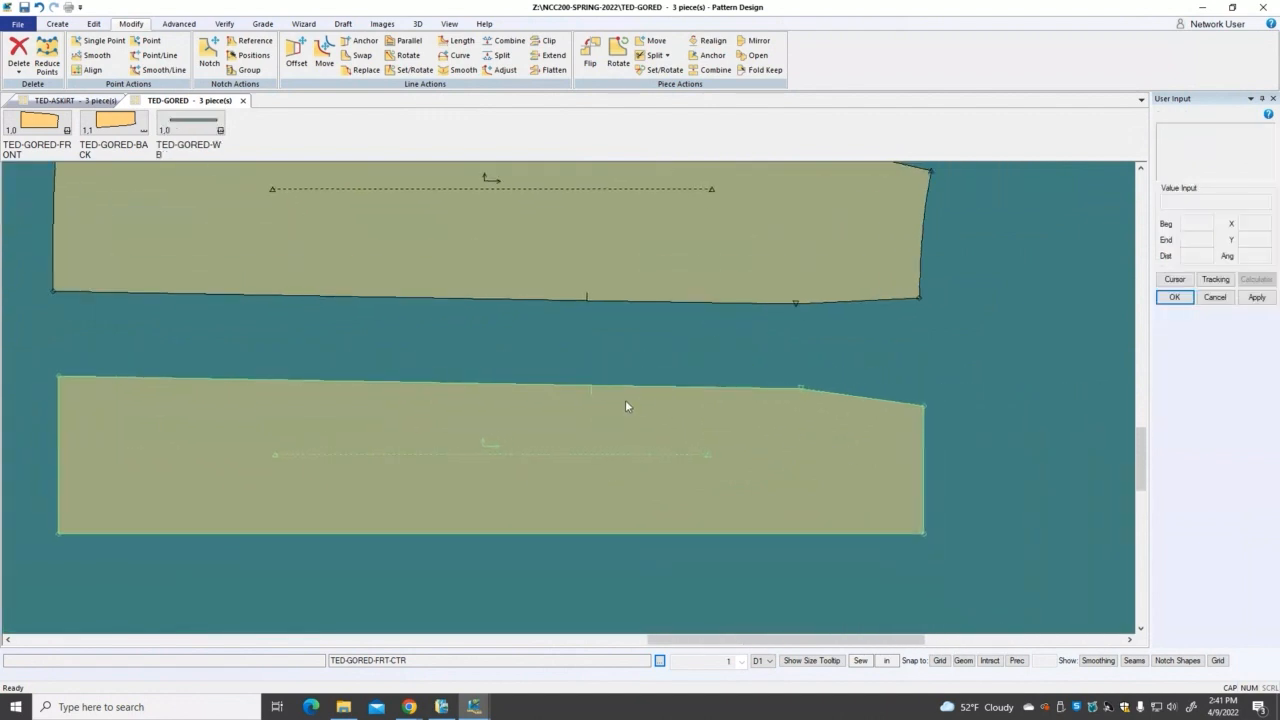
pyautogui.click(622, 444)
pyautogui.click(669, 452)
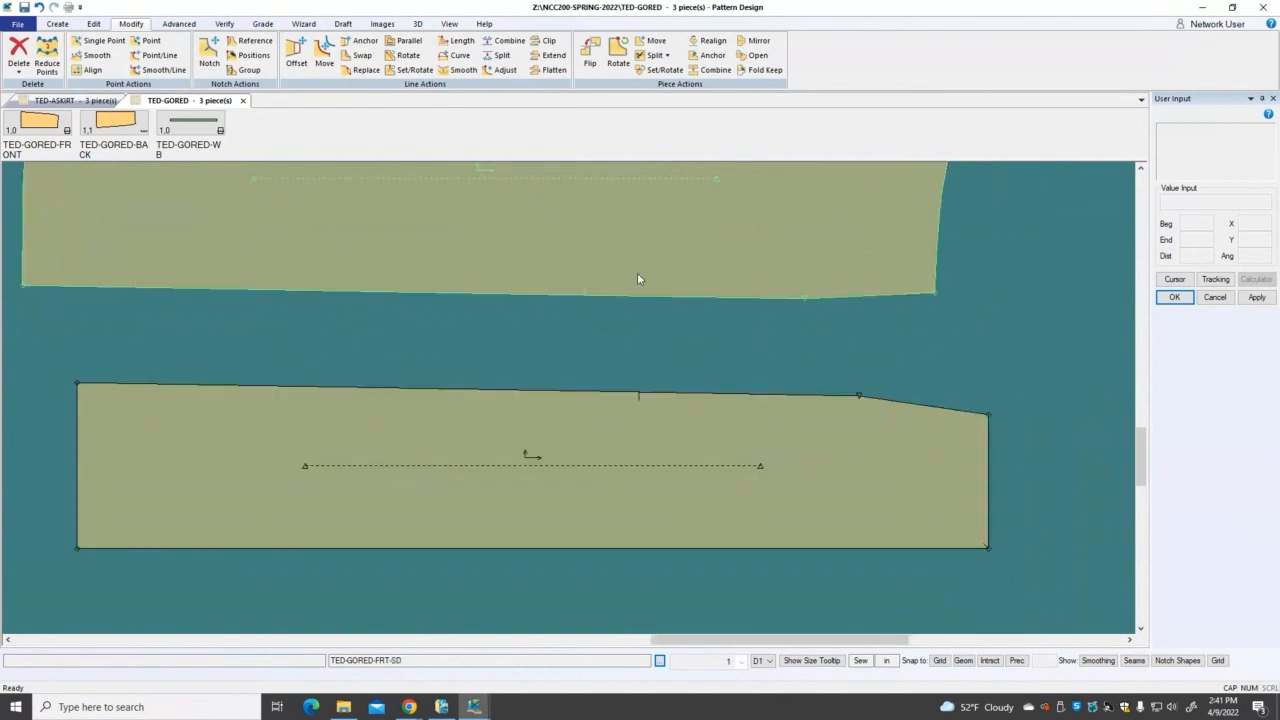
pyautogui.click(637, 272)
pyautogui.click(706, 282)
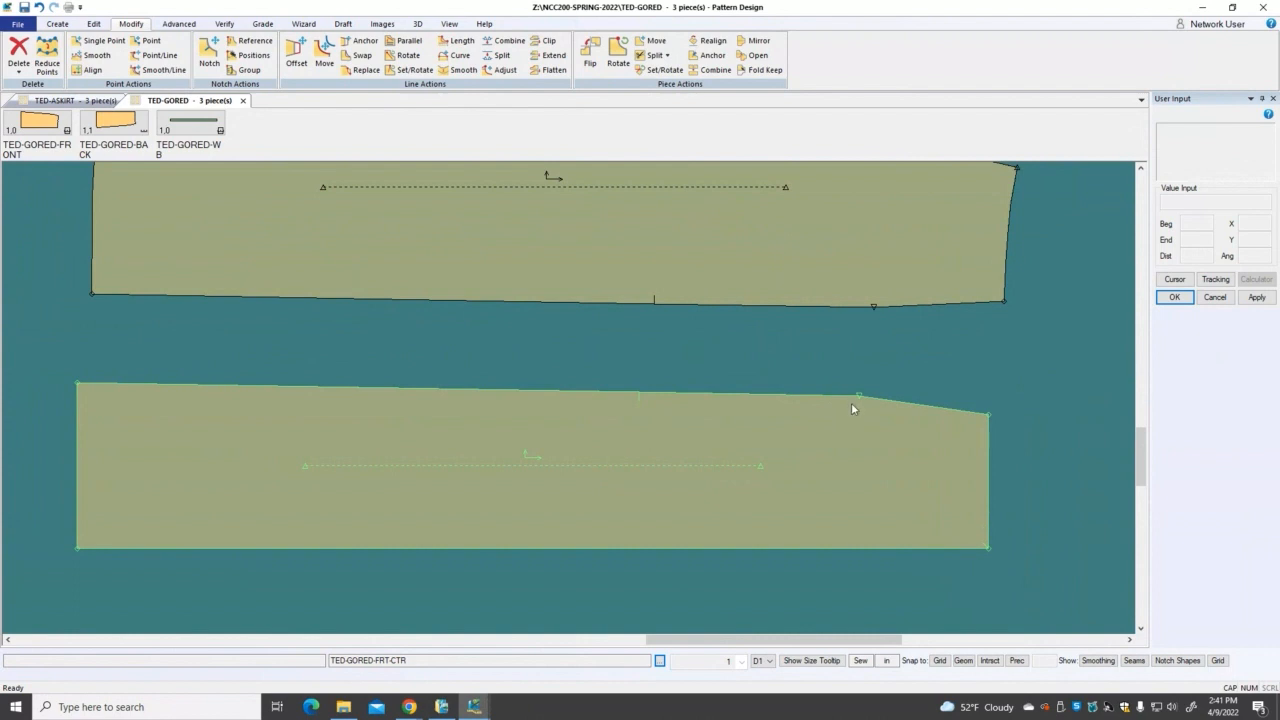
# Step: Show the point attributes on all pieces and check those at the bends of the front gore seams
pyautogui.scroll(2, 851, 402)
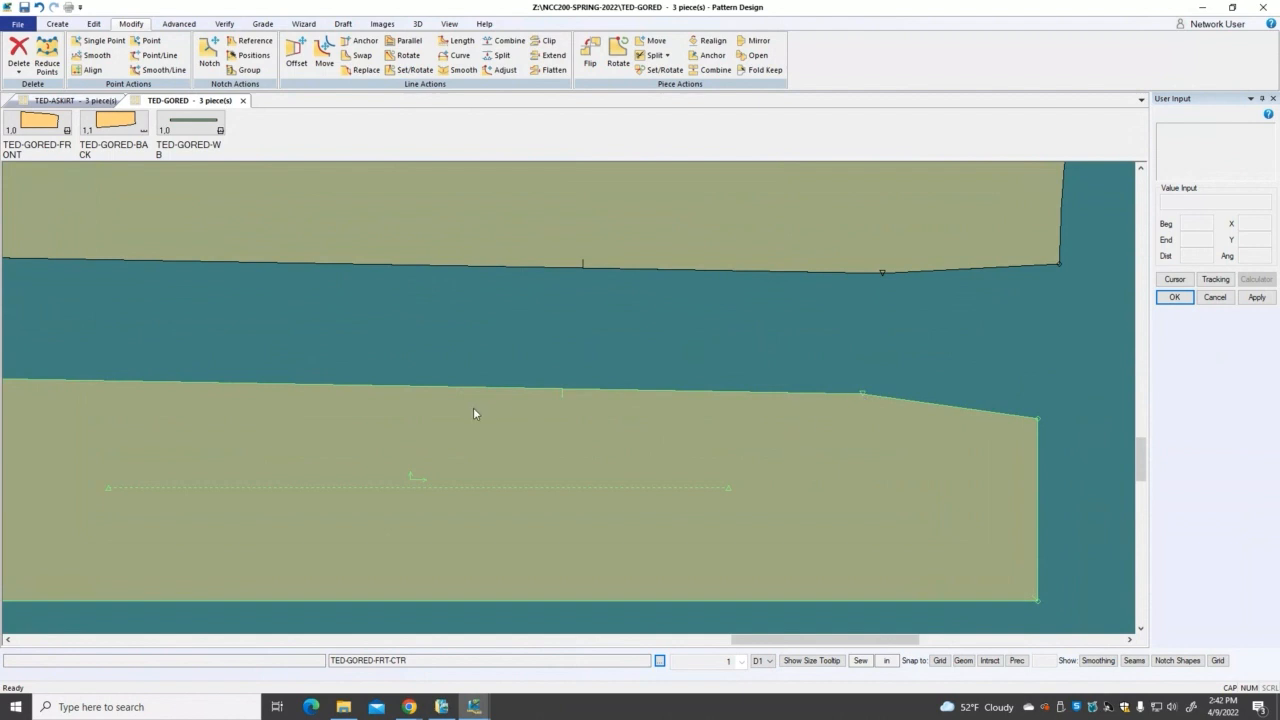
pyautogui.scroll(-1, 581, 449)
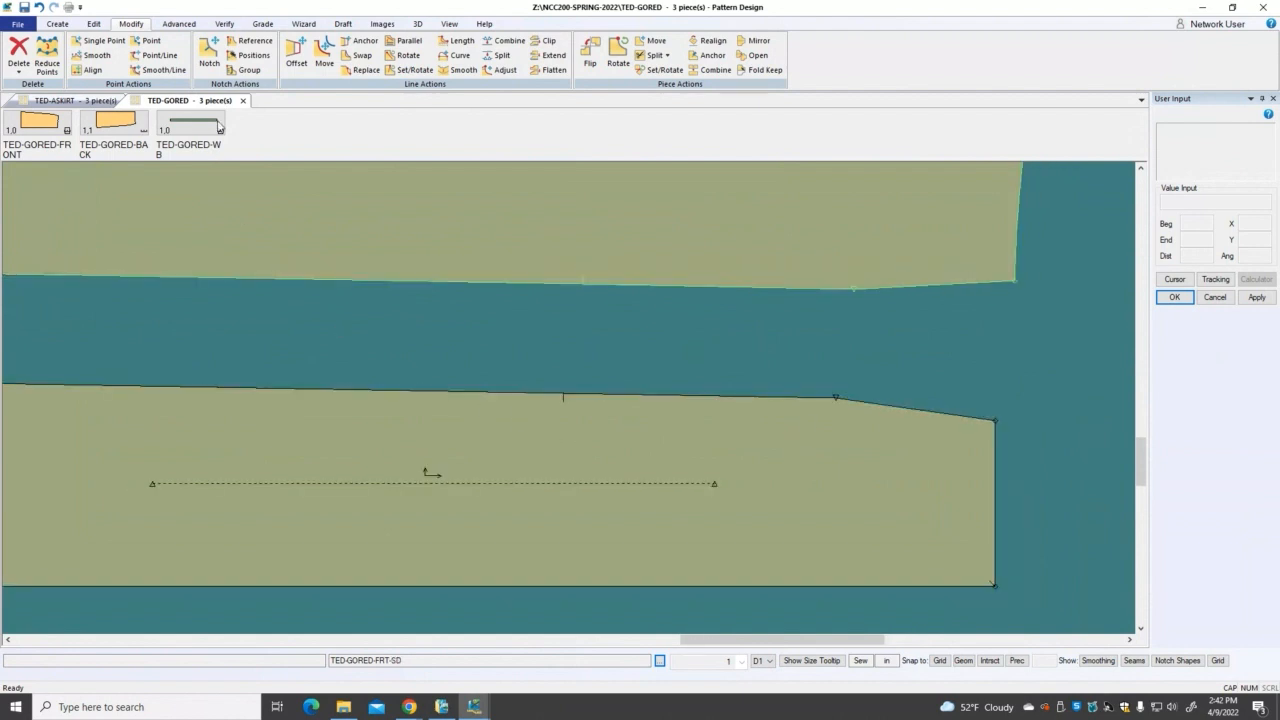
pyautogui.click(450, 24)
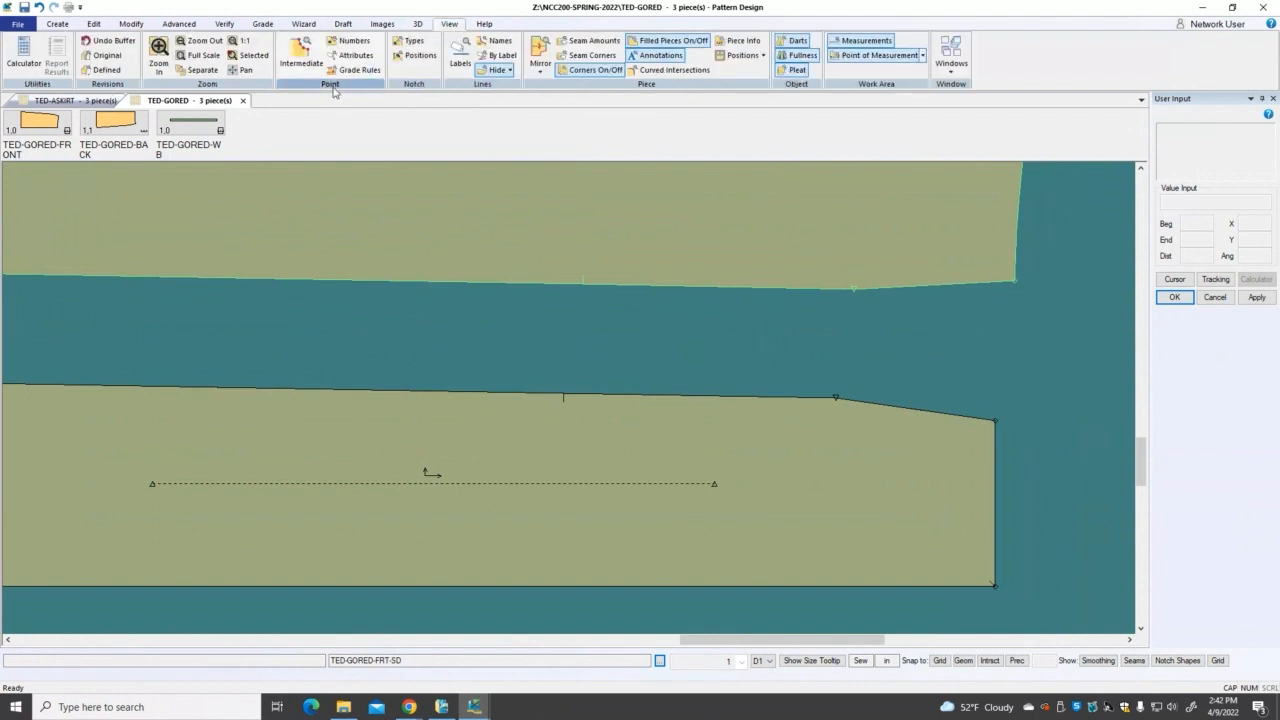
pyautogui.click(352, 55)
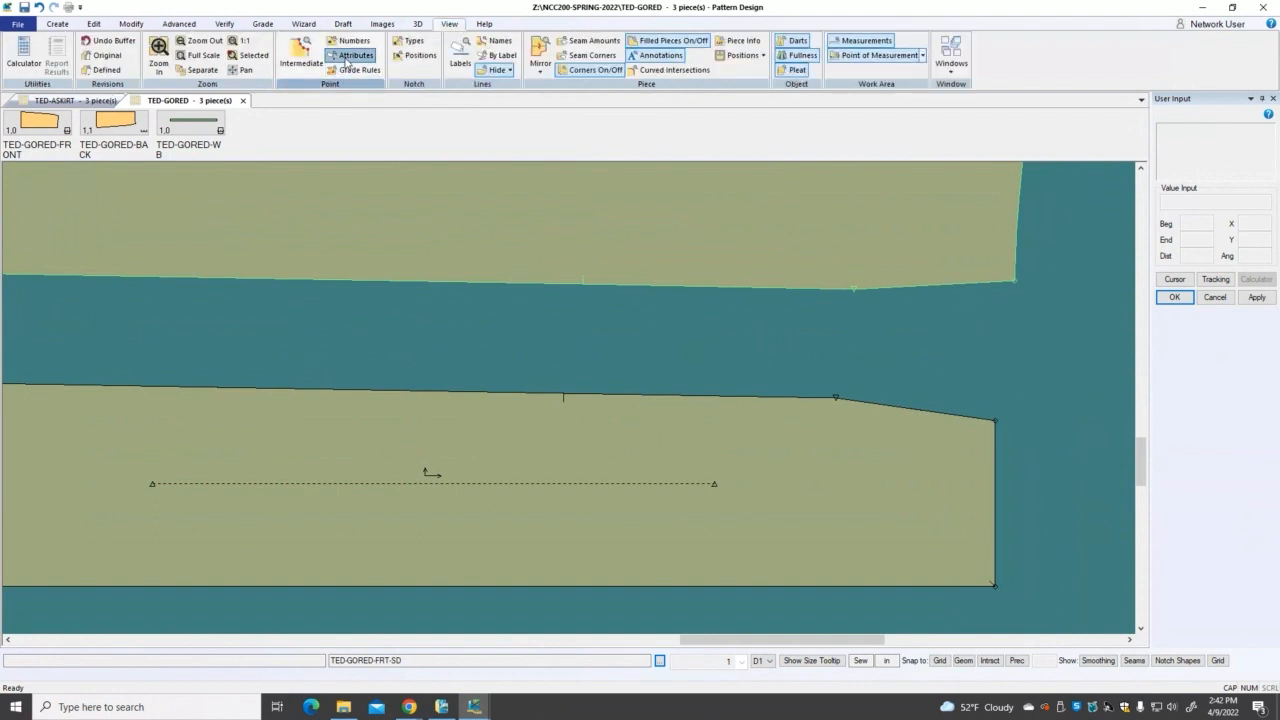
pyautogui.scroll(-2, 959, 498)
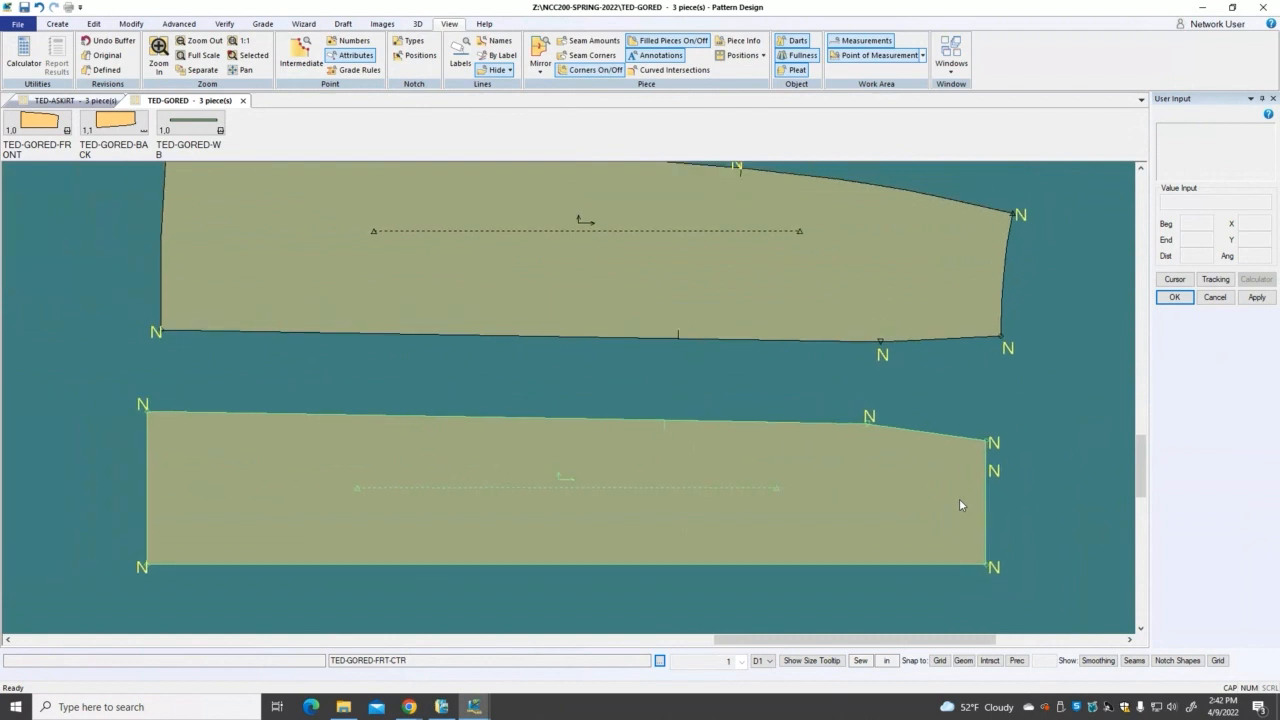
pyautogui.scroll(3, 918, 470)
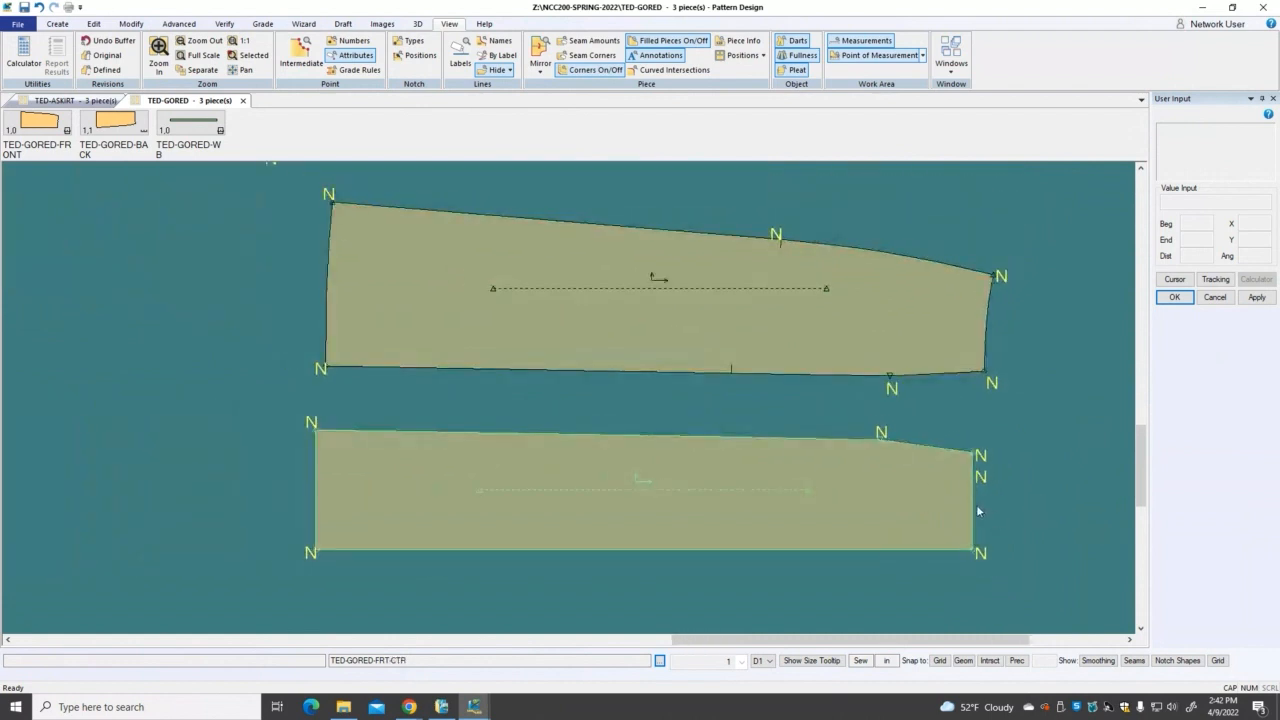
pyautogui.scroll(1, 879, 456)
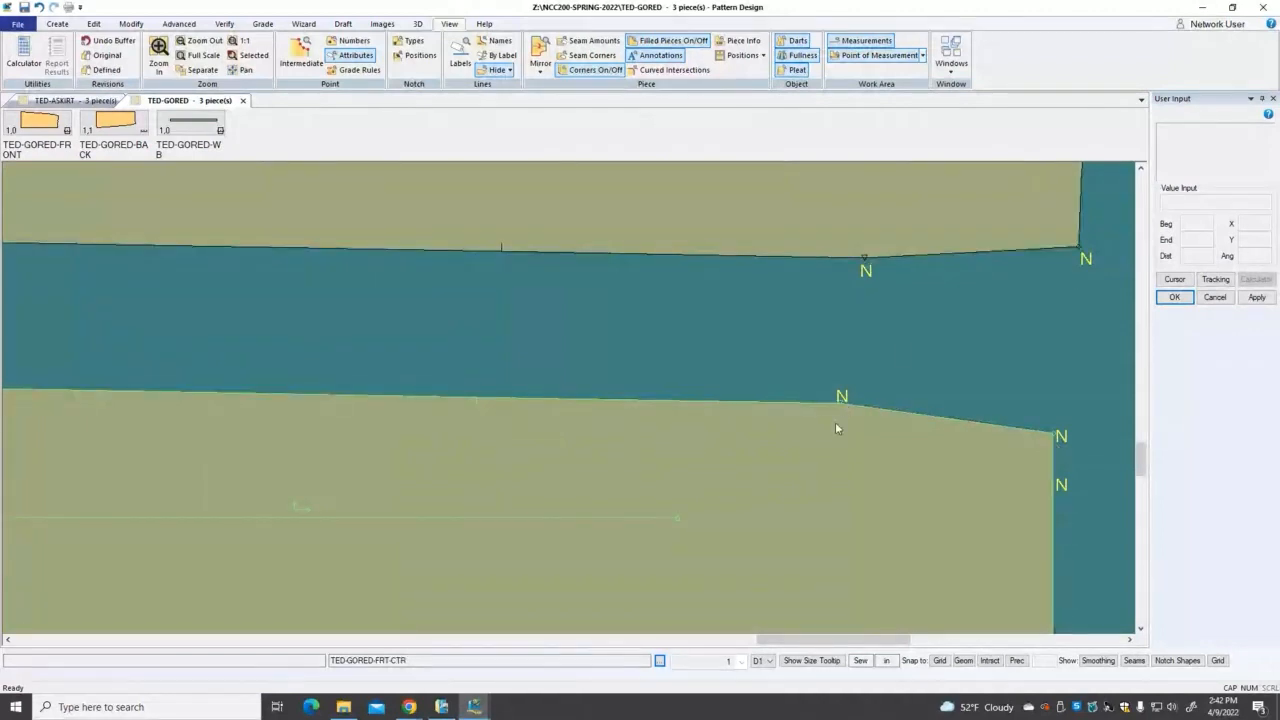
pyautogui.scroll(2, 839, 410)
pyautogui.scroll(-1, 839, 409)
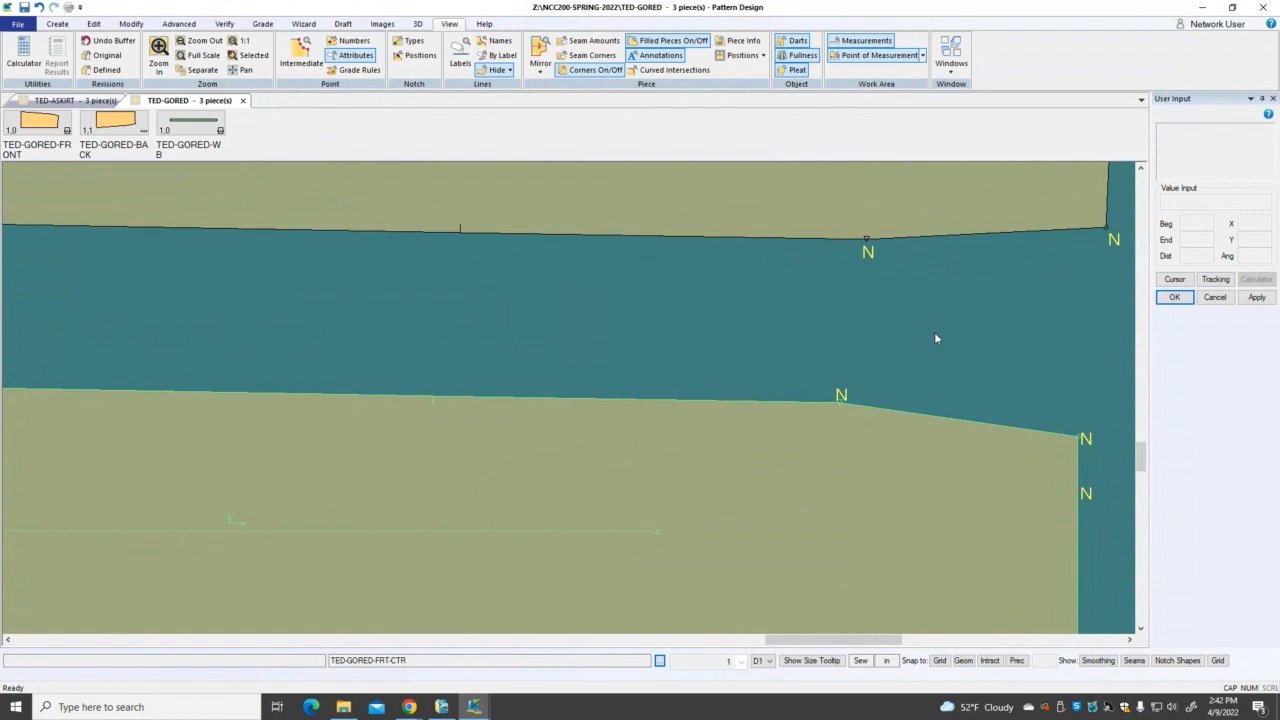
# Step: Change the bend point on the front center gore's seam to attribute S - Smoothing Point
pyautogui.click(105, 28)
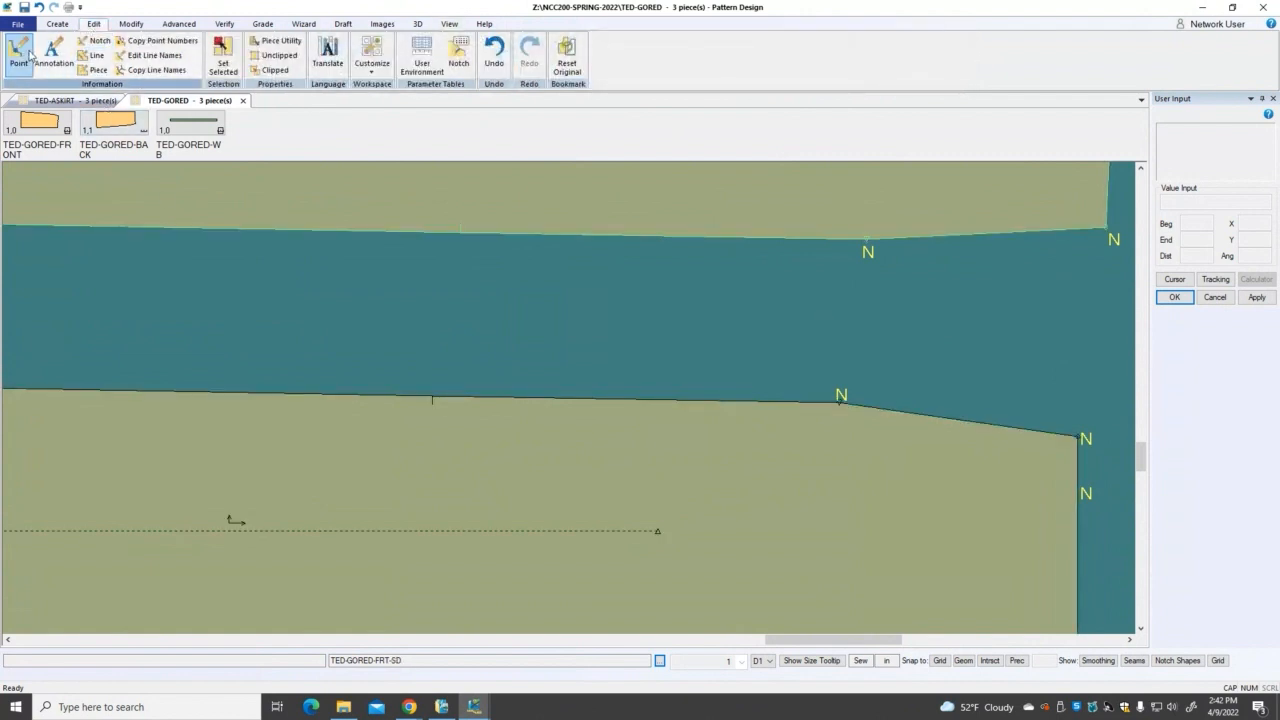
pyautogui.click(29, 54)
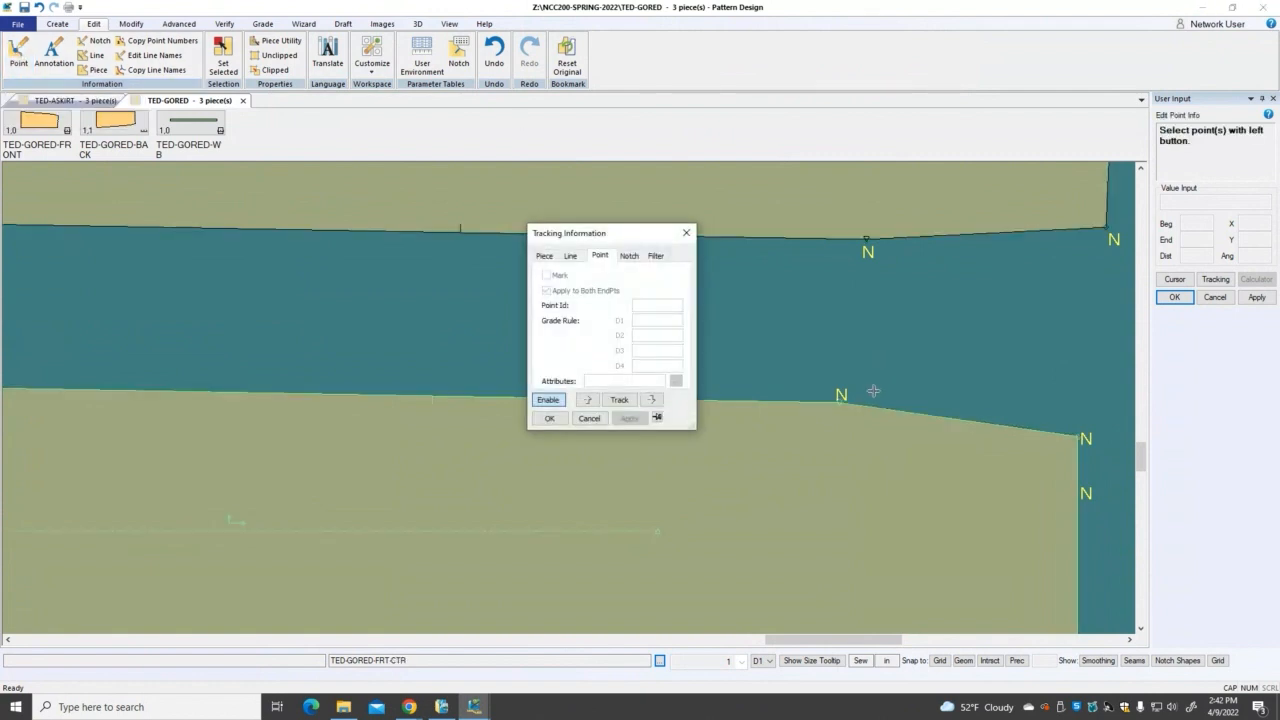
pyautogui.click(841, 403)
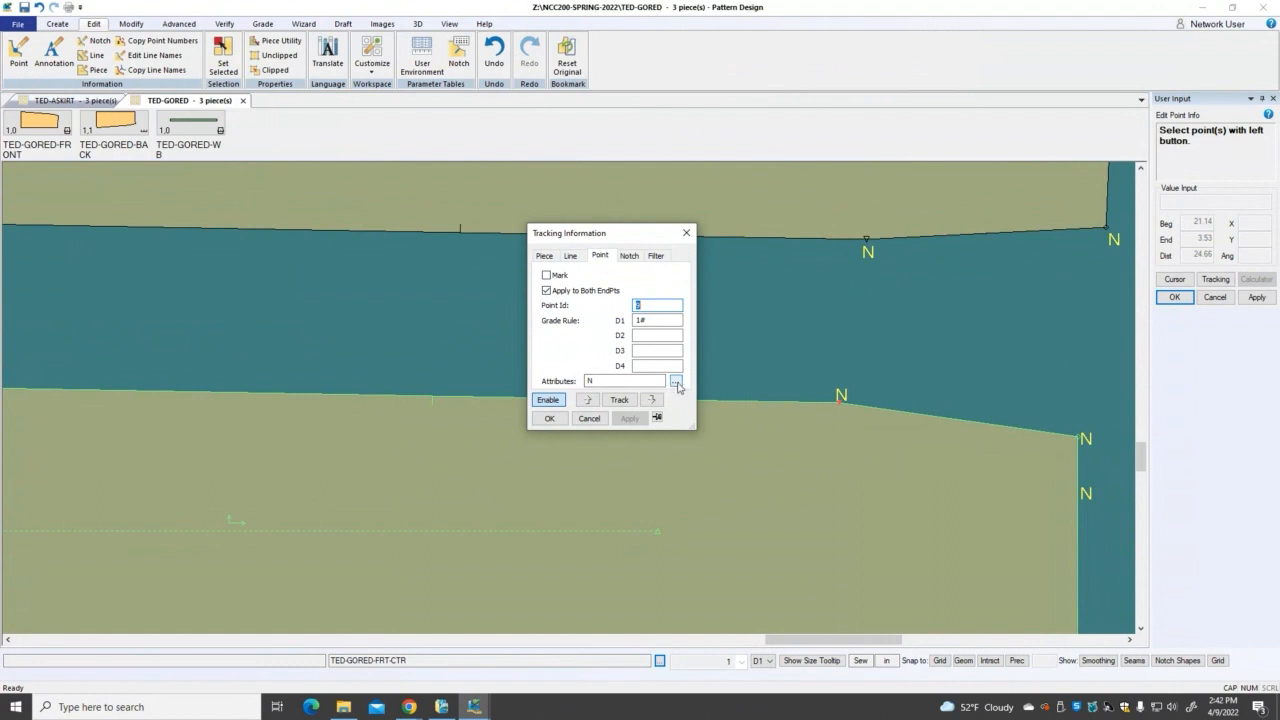
pyautogui.write('9')
pyautogui.click(677, 384)
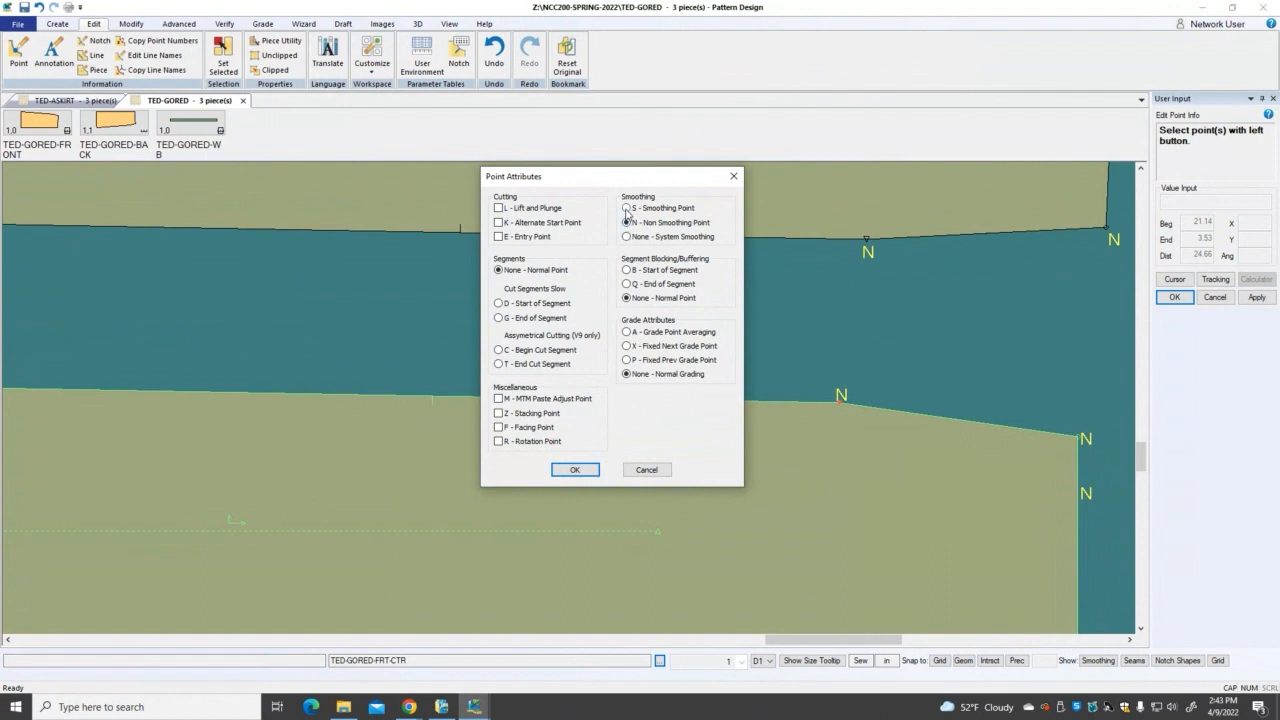
pyautogui.click(575, 469)
pyautogui.click(629, 418)
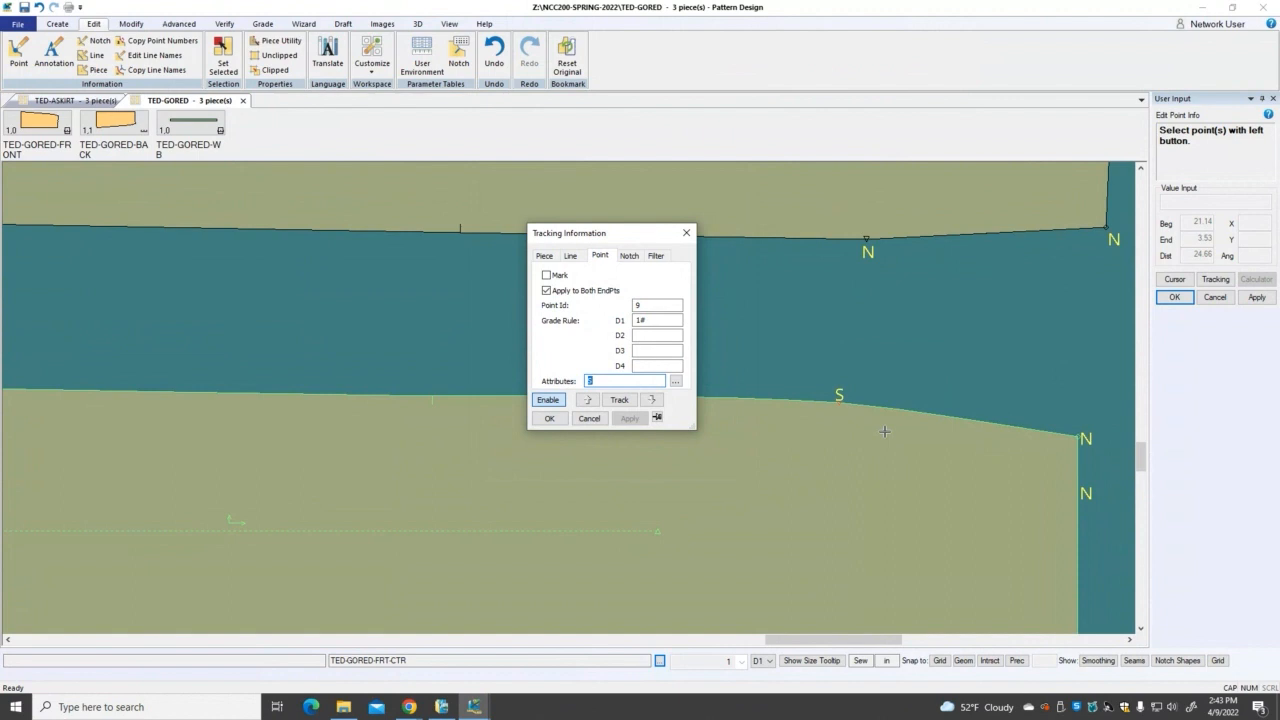
# Step: Return the front center gore seam's bend point to attribute N - Non Smoothing Point
pyautogui.click(675, 384)
pyautogui.click(627, 222)
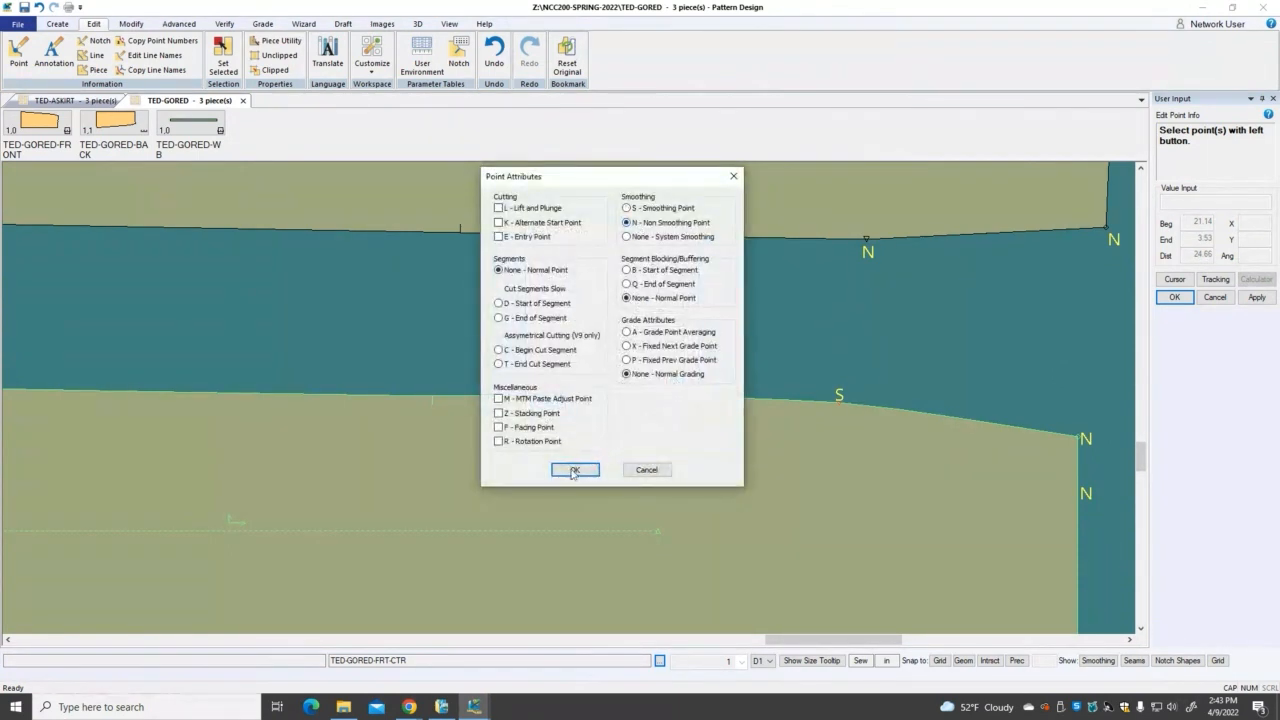
pyautogui.click(574, 470)
pyautogui.click(629, 418)
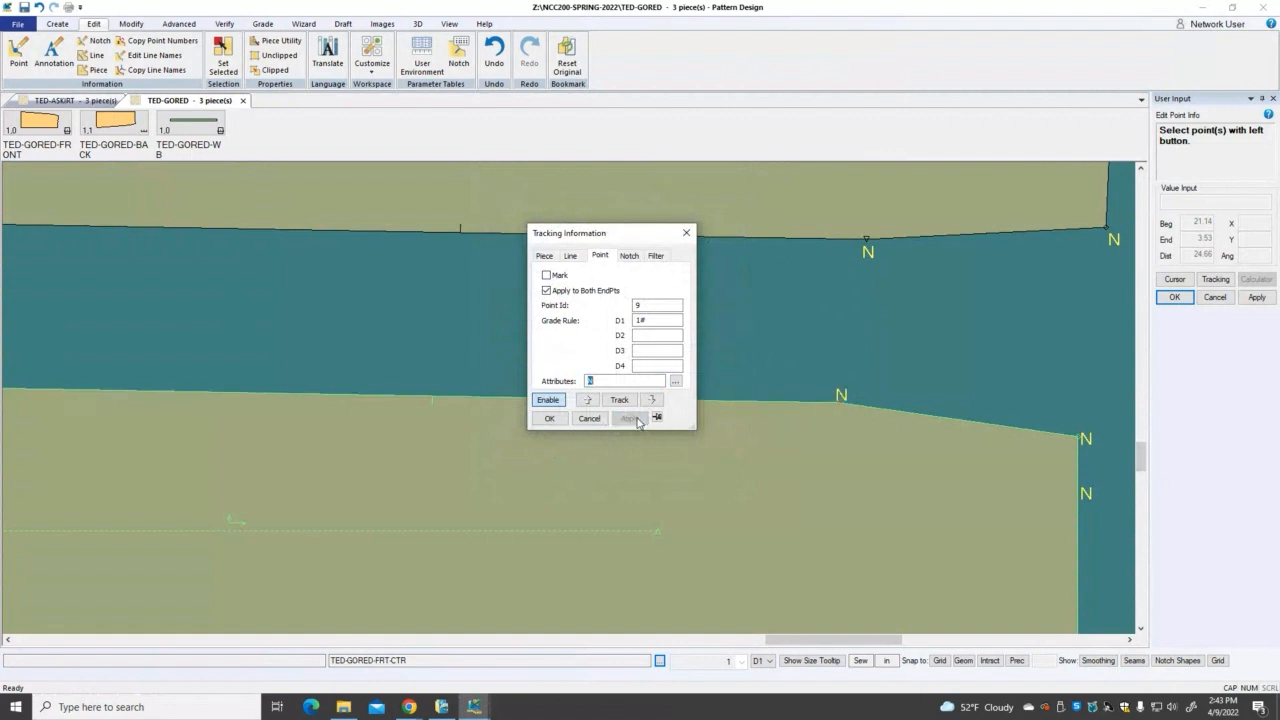
# Step: Reapply the S - Smoothing Point attribute to the front center gore's bend point and finish editing its point information
pyautogui.click(675, 381)
pyautogui.click(637, 210)
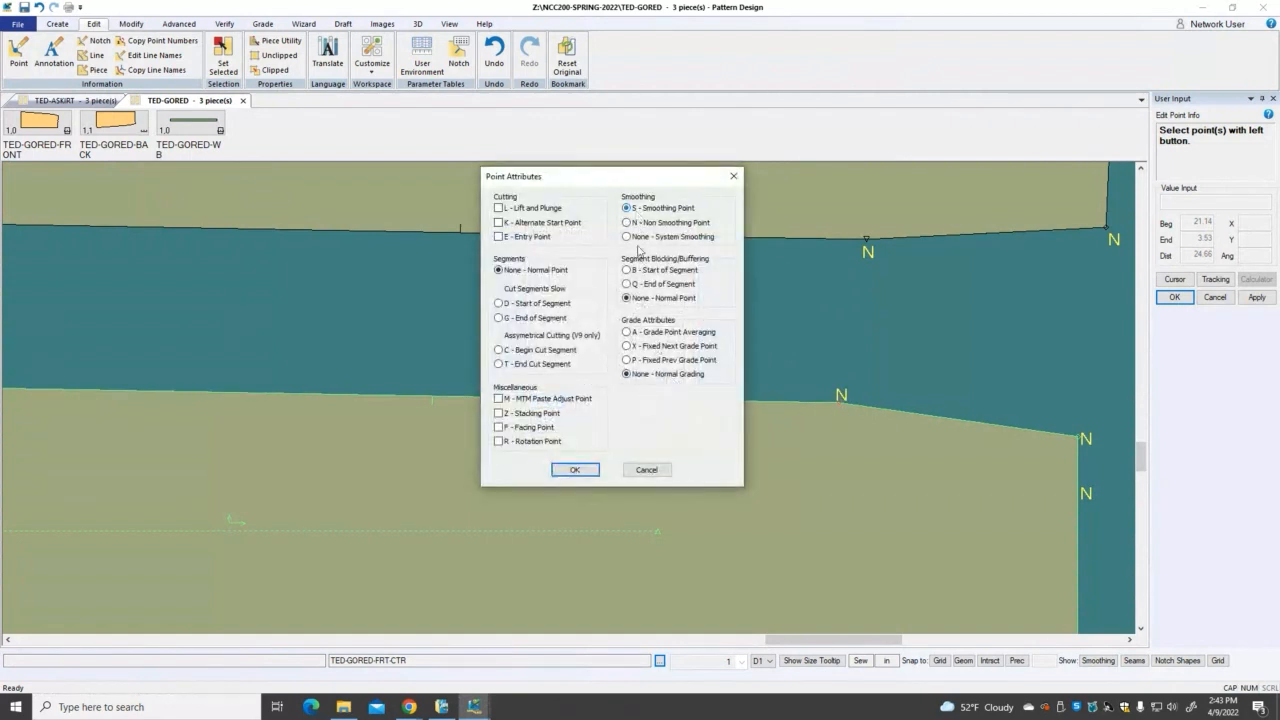
pyautogui.click(574, 470)
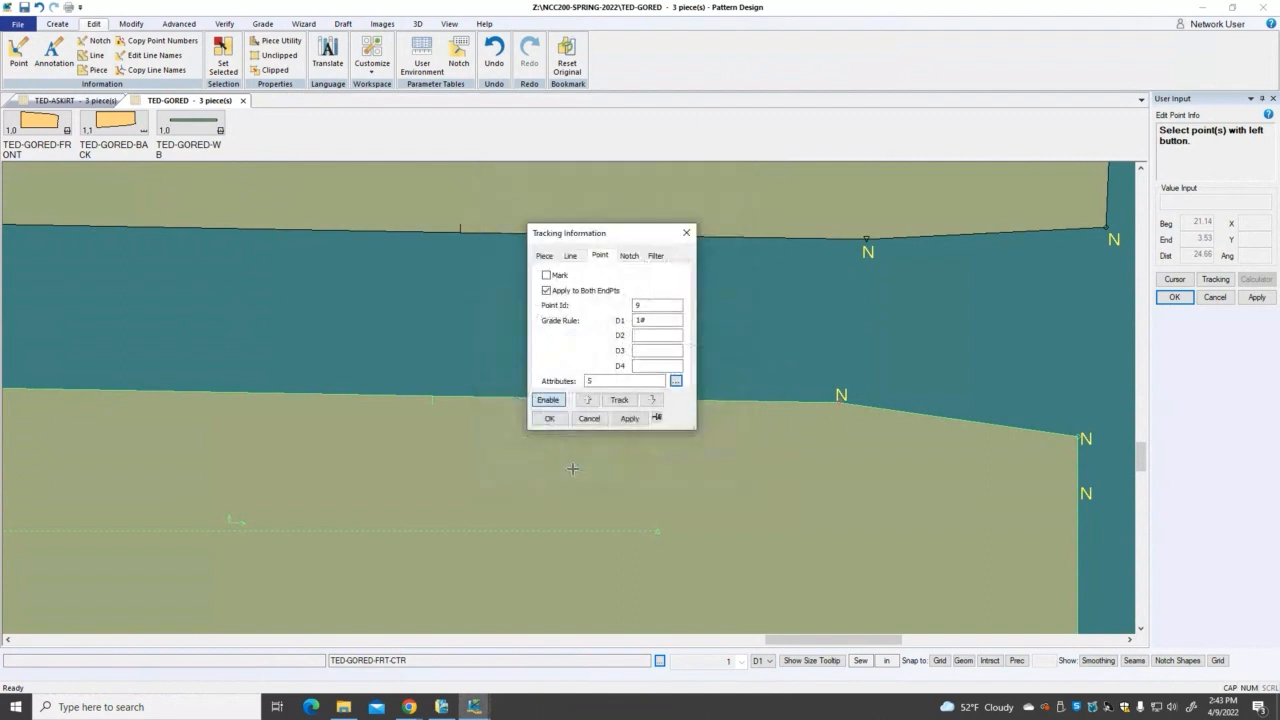
pyautogui.click(630, 418)
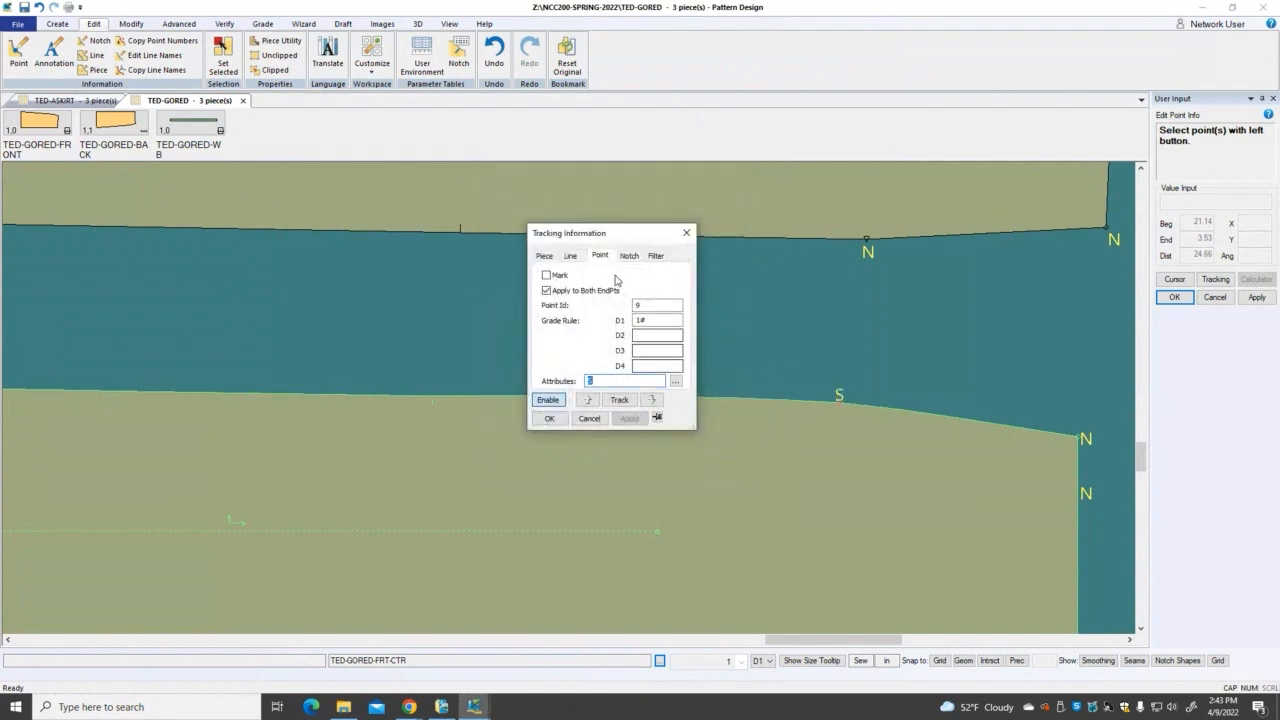
pyautogui.moveTo(660, 233); pyautogui.dragTo(490, 215)
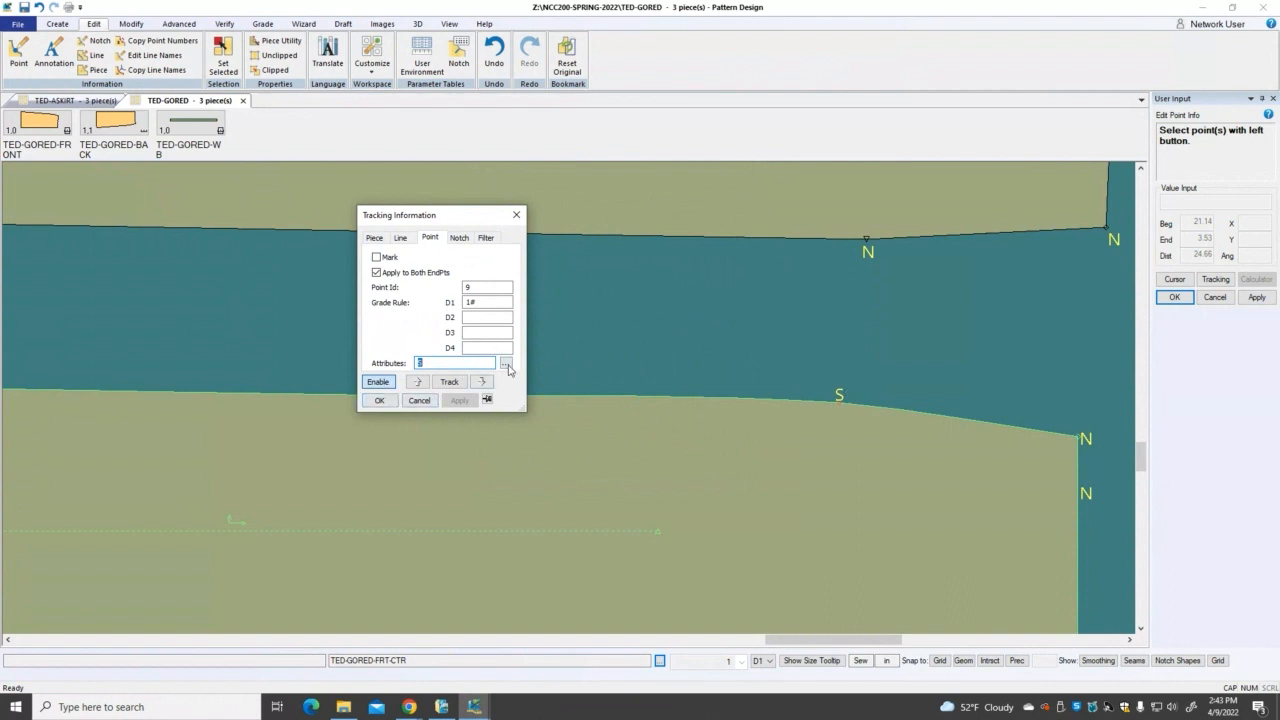
pyautogui.click(386, 402)
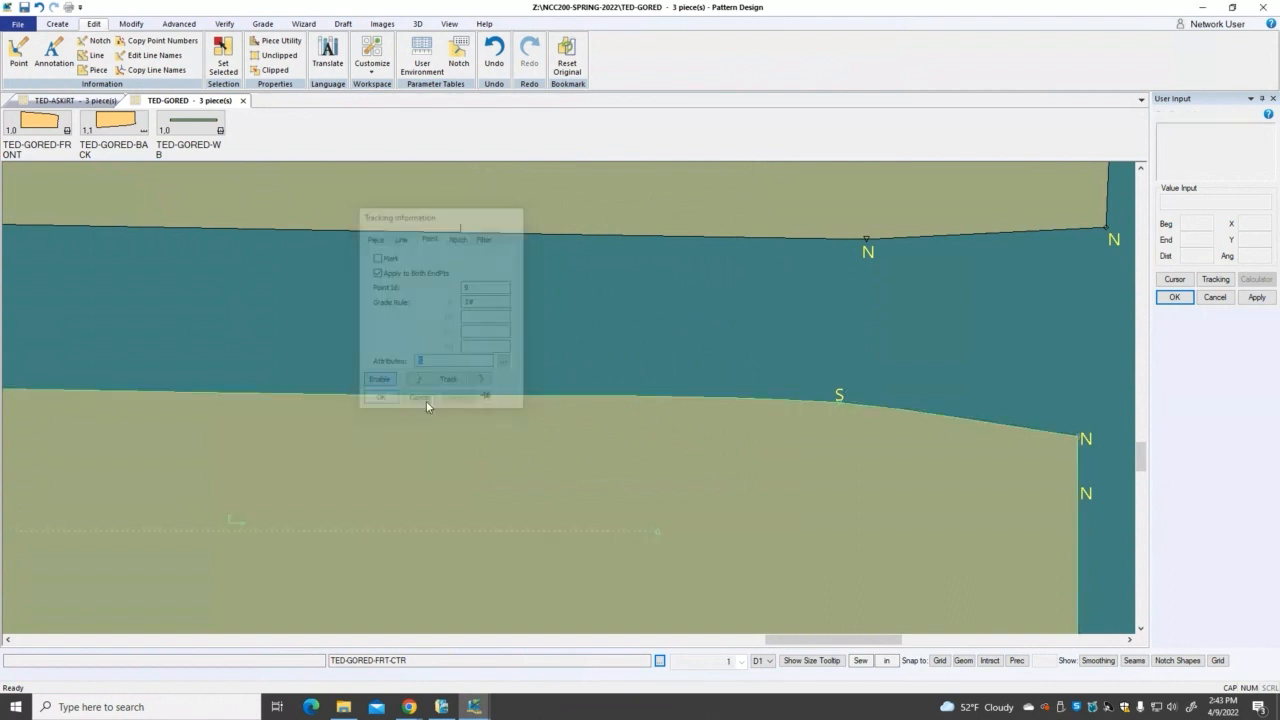
# Step: Undo the last attribute change at the front center gore's bend point
pyautogui.hotkey('ctrl', 'z')
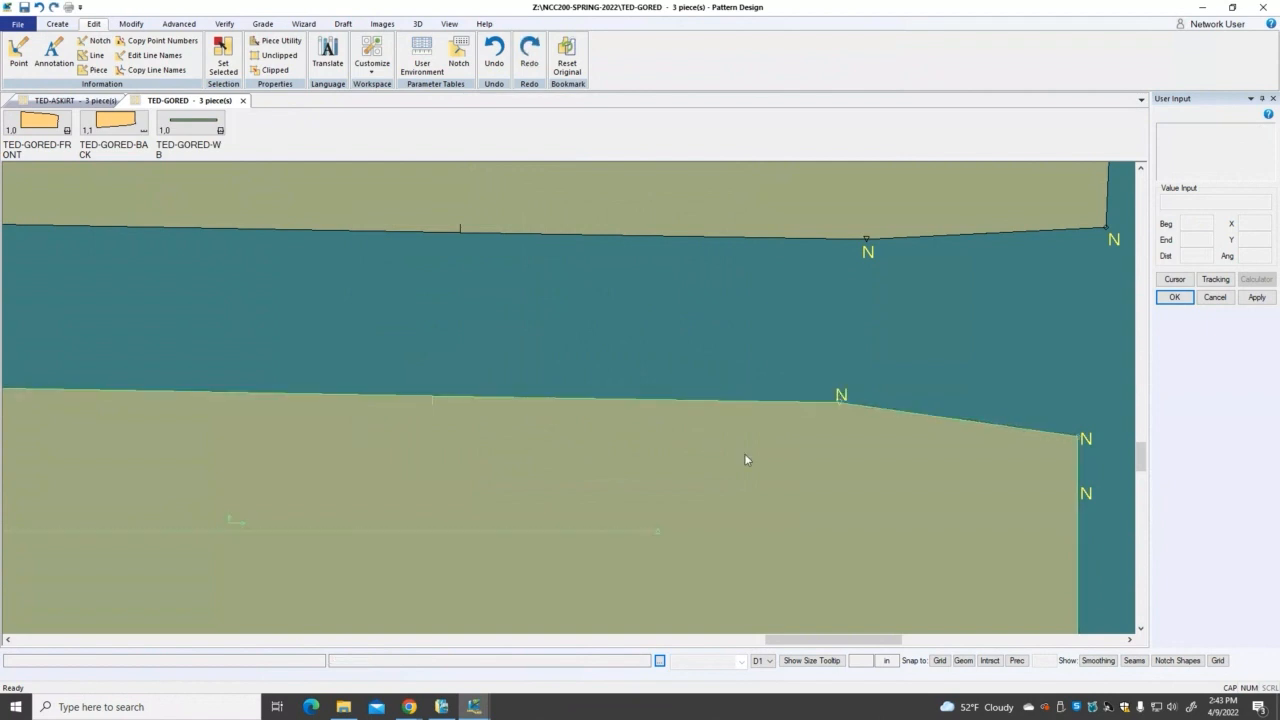
pyautogui.scroll(1, 890, 428)
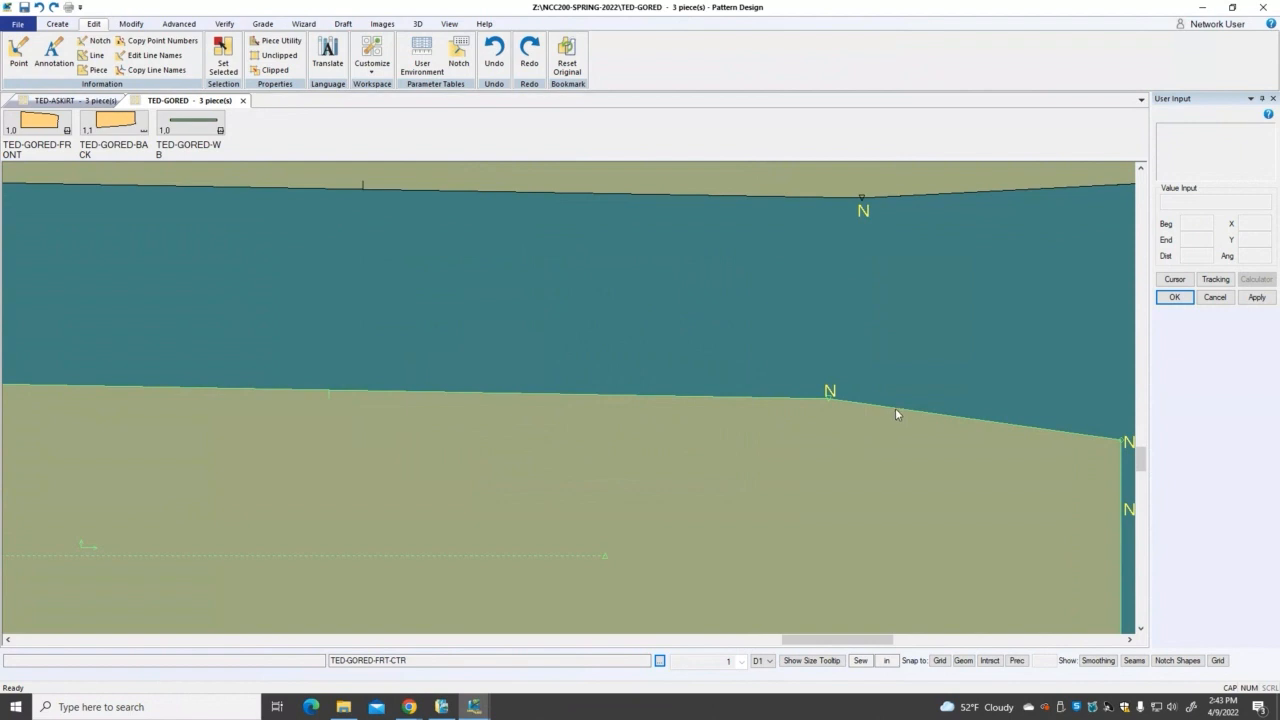
pyautogui.hotkey('ctrl', 'y')
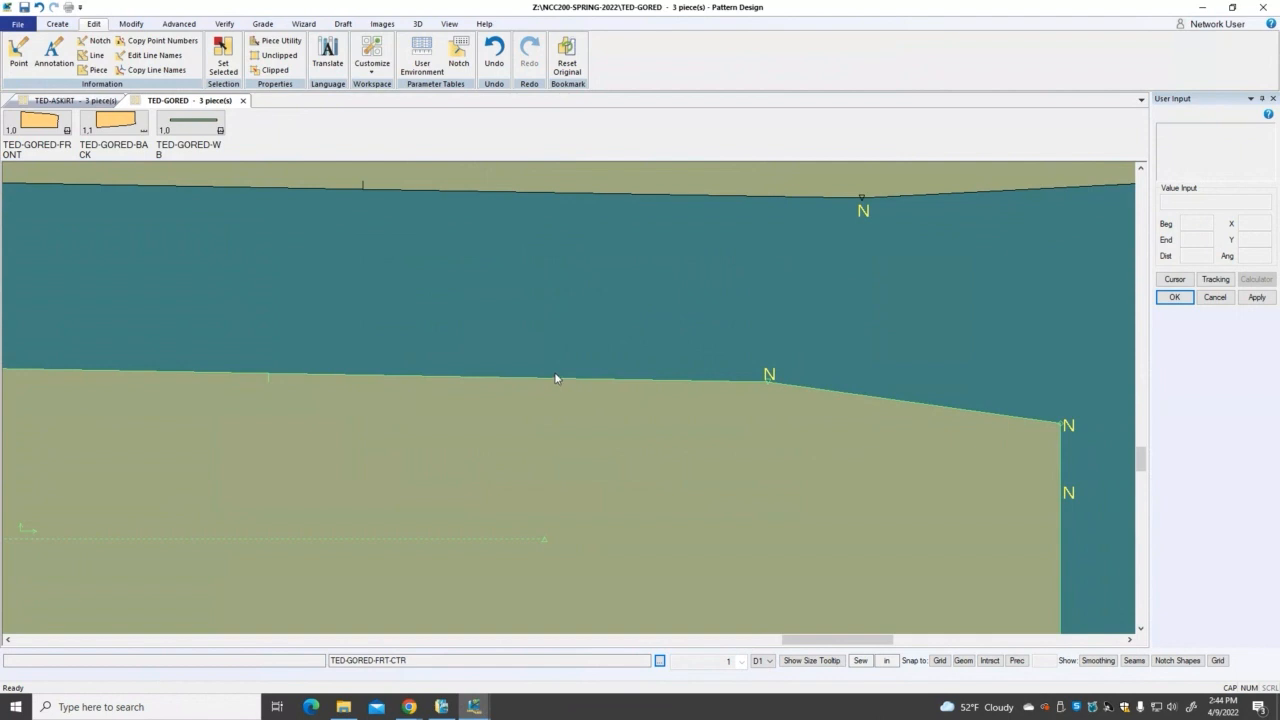
# Step: Add points along the front center gore's seam on both sides of the bend, without the N attribute
pyautogui.click(57, 25)
pyautogui.click(36, 40)
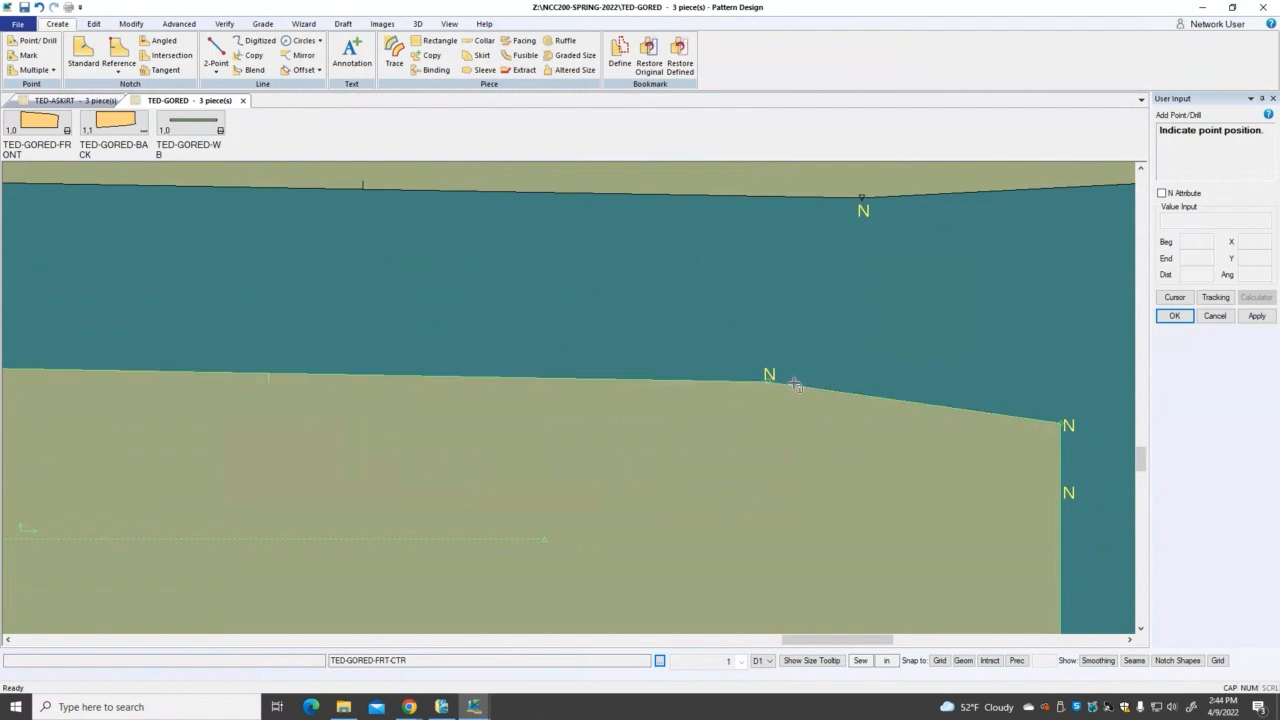
pyautogui.click(725, 380)
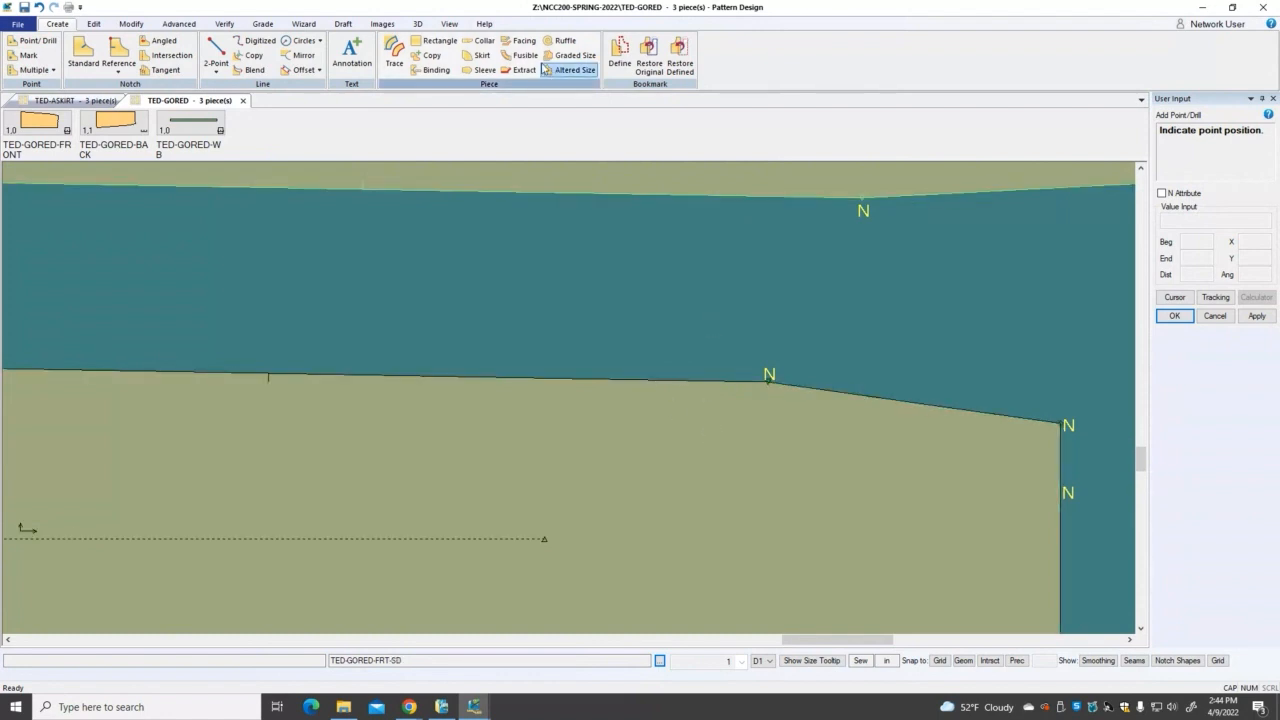
# Step: Display the intermediate points on the front center gore and inspect those on either side of the seam bend
pyautogui.click(450, 24)
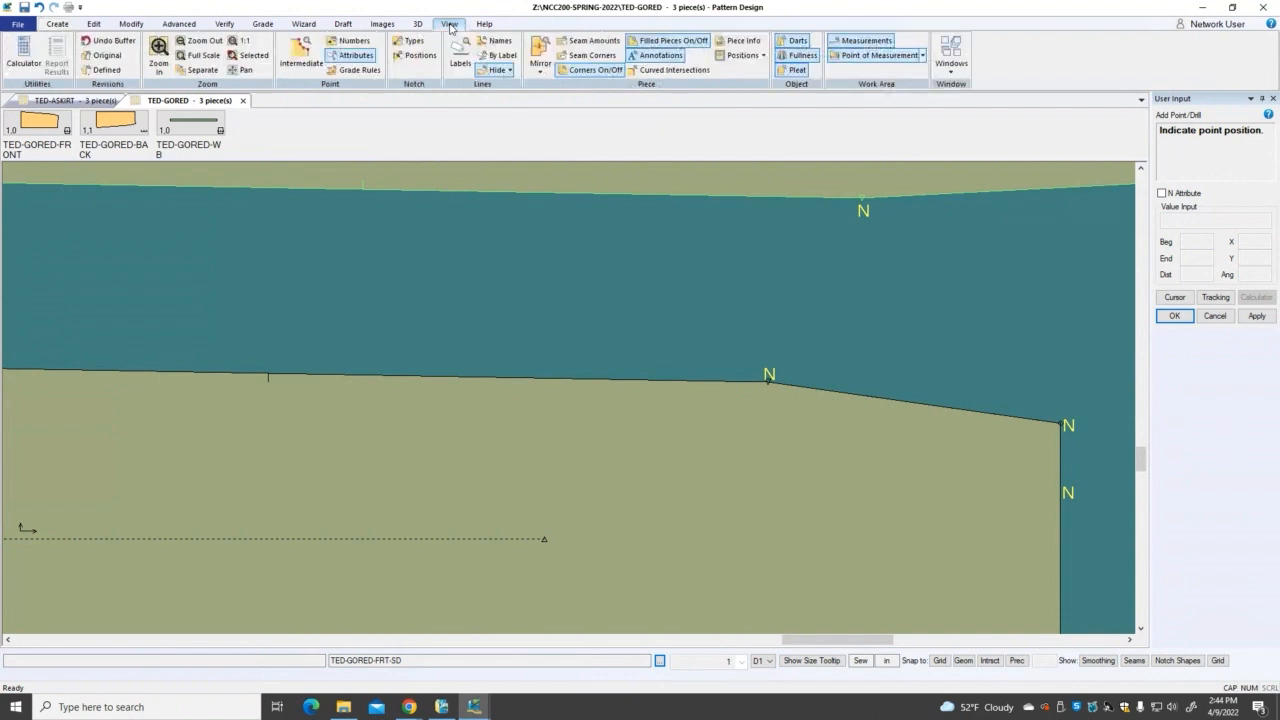
pyautogui.click(301, 55)
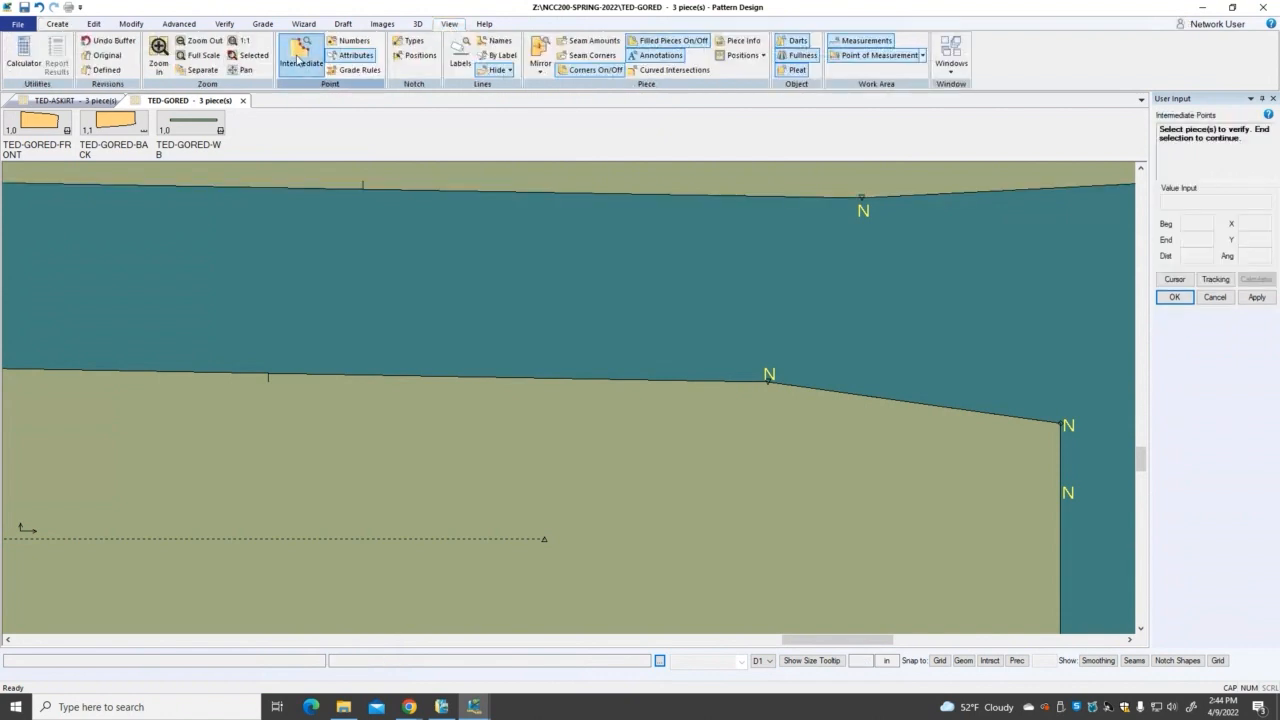
pyautogui.click(743, 451)
pyautogui.rightClick(794, 472)
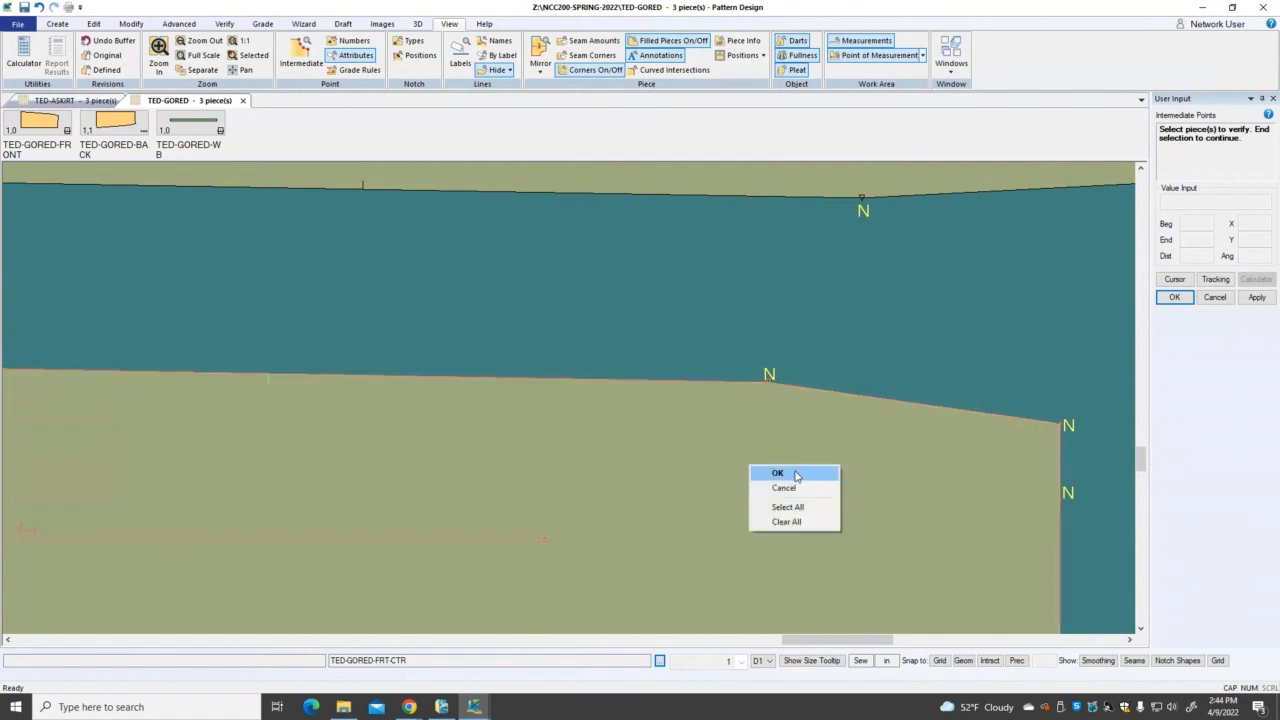
pyautogui.click(794, 472)
pyautogui.rightClick(861, 363)
pyautogui.click(861, 363)
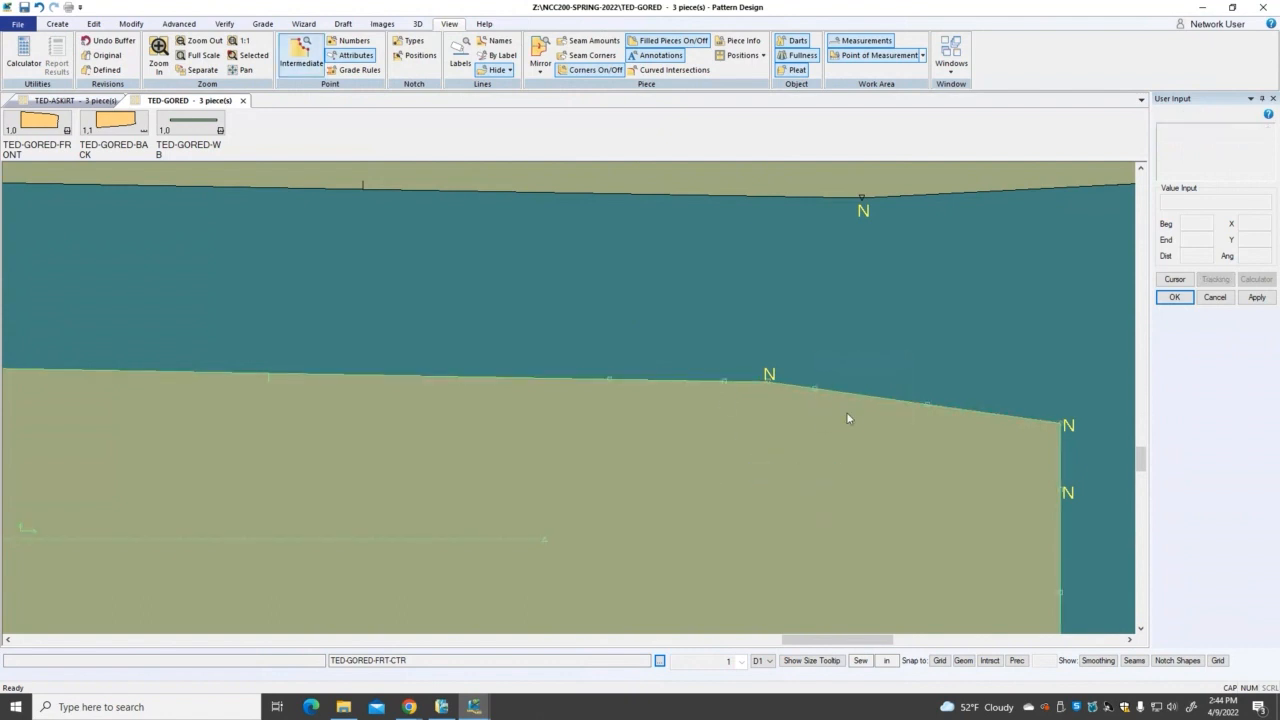
pyautogui.scroll(2, 820, 428)
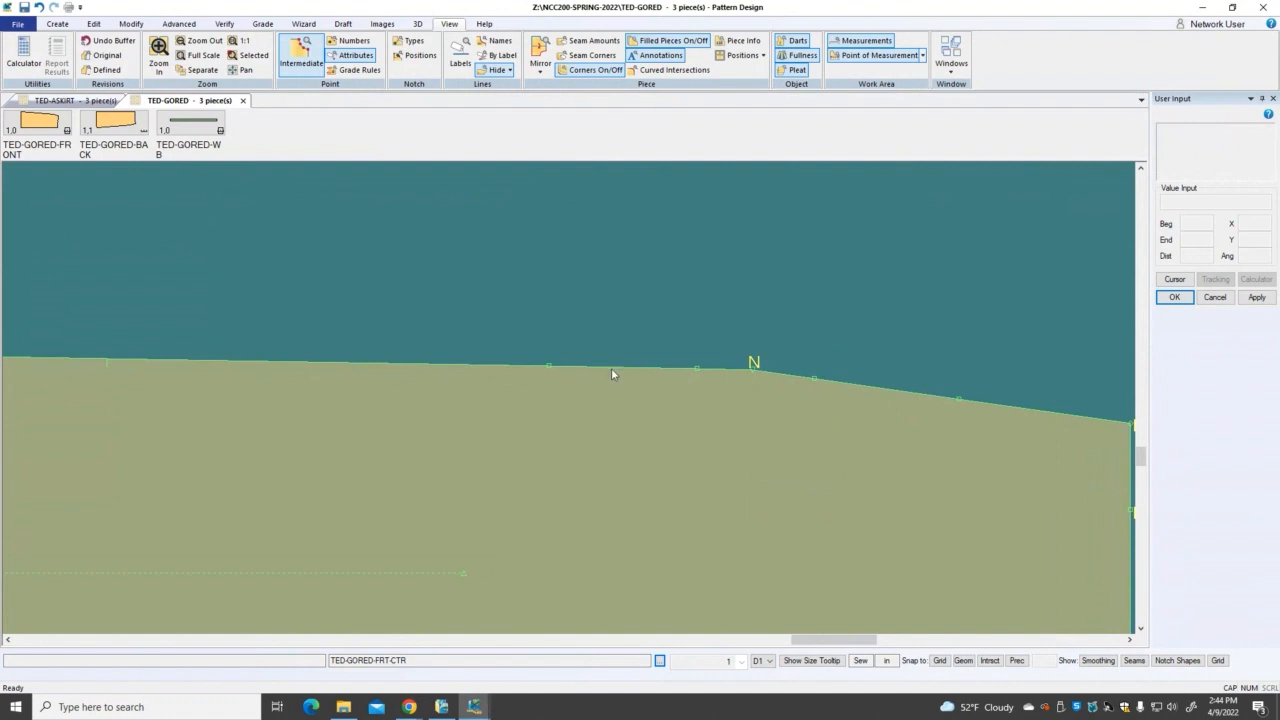
pyautogui.scroll(-2, 801, 431)
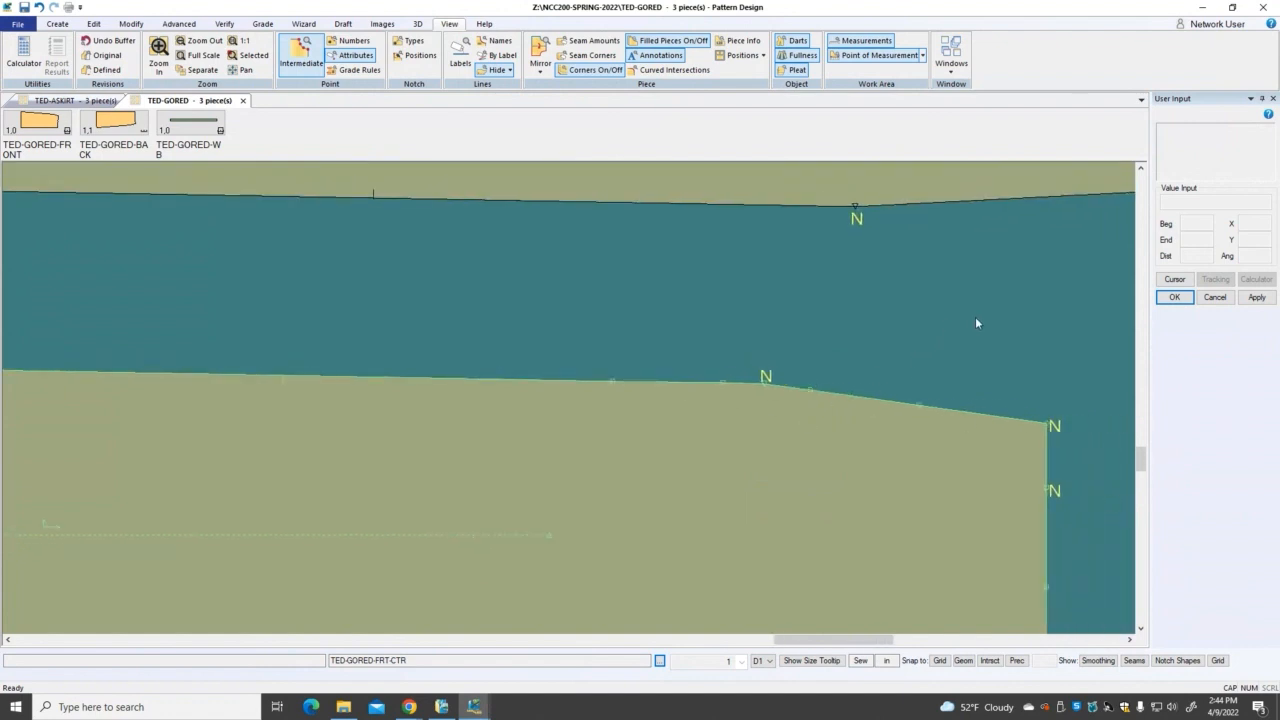
# Step: Set the bend point between the added seam points on the front center gore to S - Smoothing Point
pyautogui.rightClick(996, 297)
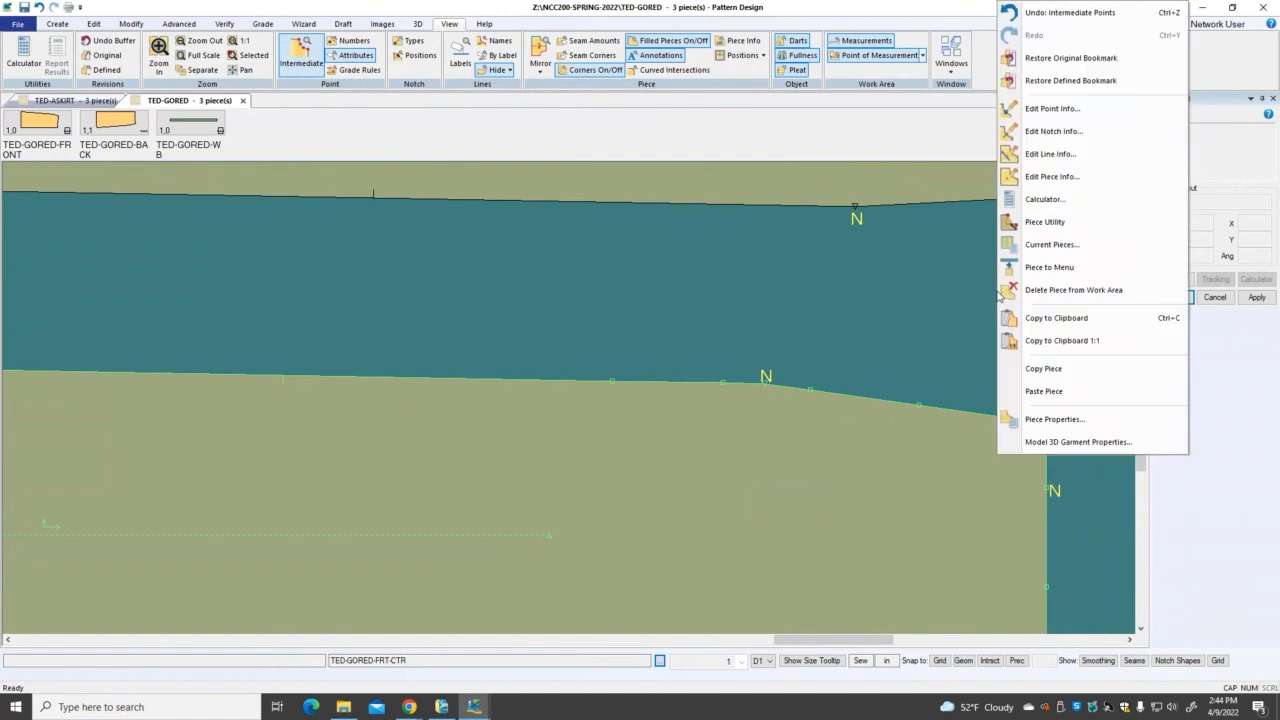
pyautogui.click(94, 24)
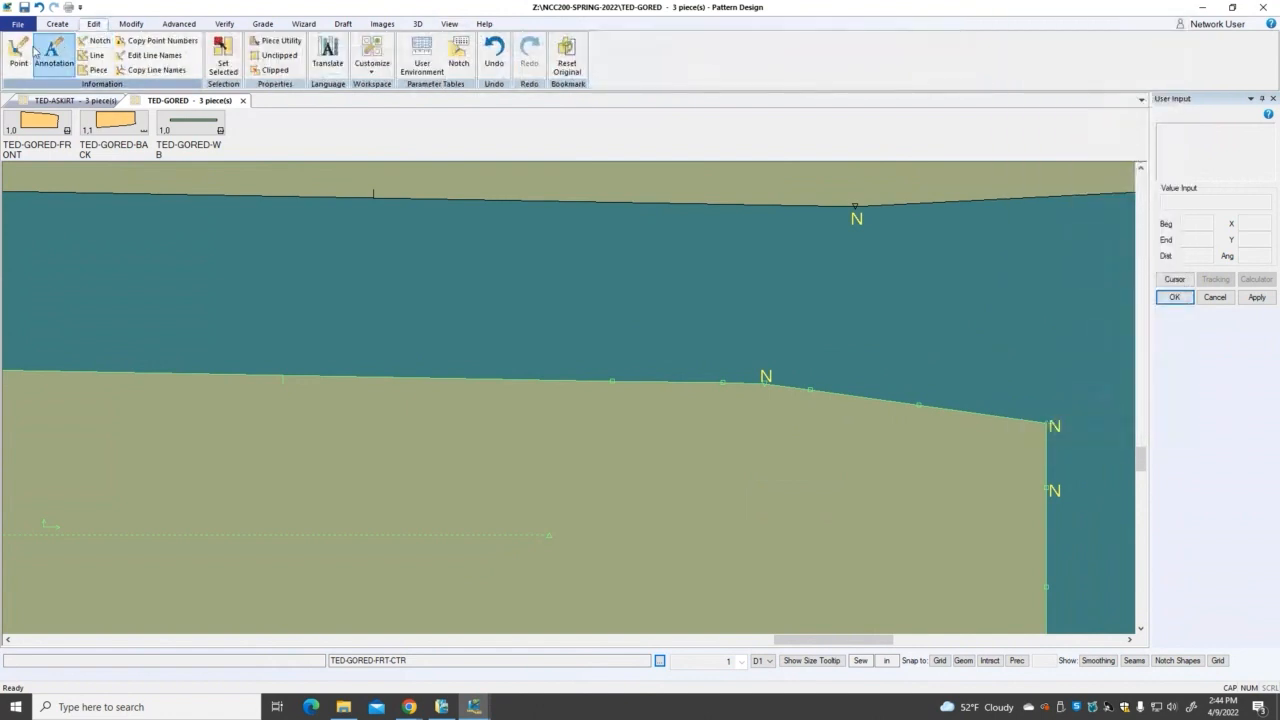
pyautogui.click(17, 60)
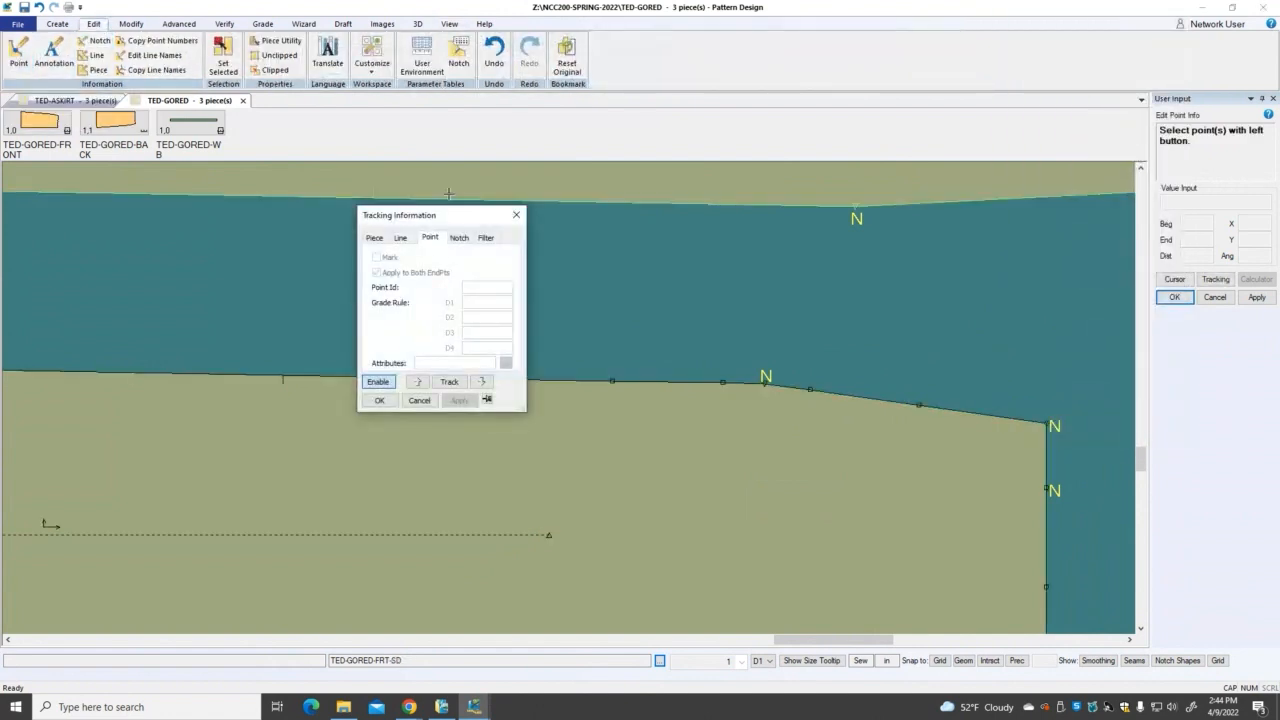
pyautogui.click(766, 385)
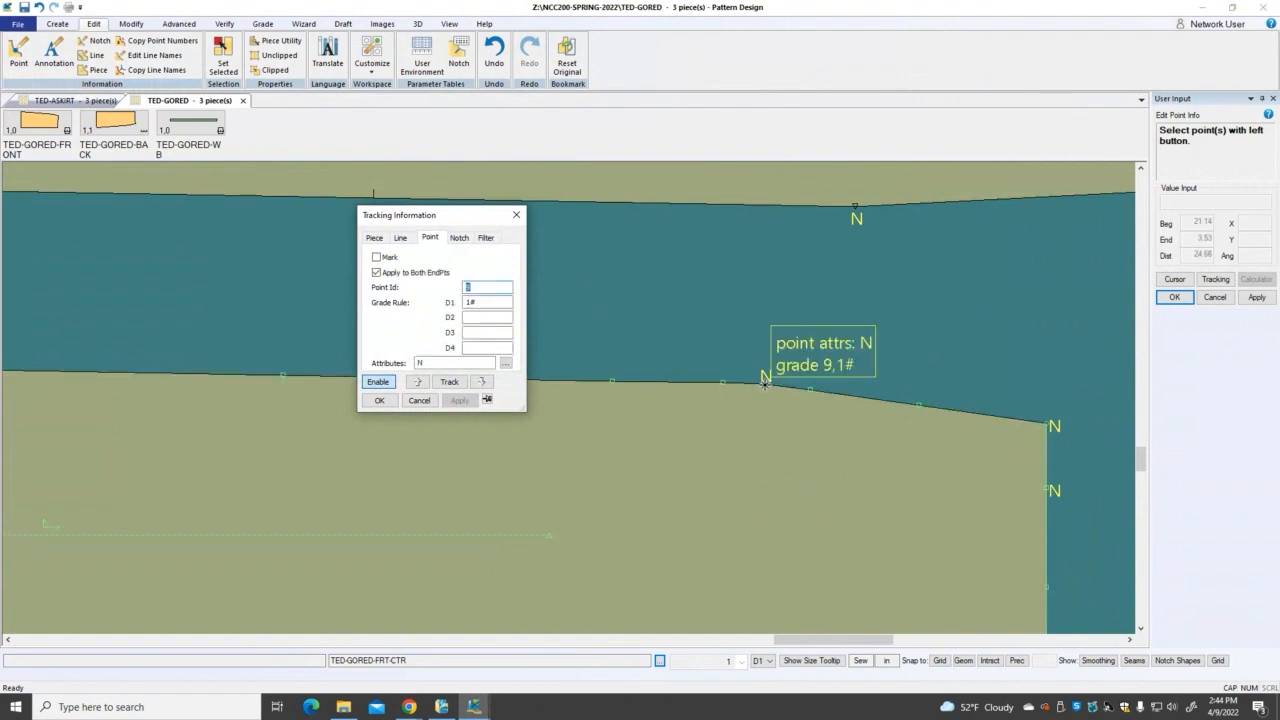
pyautogui.click(506, 362)
pyautogui.click(475, 192)
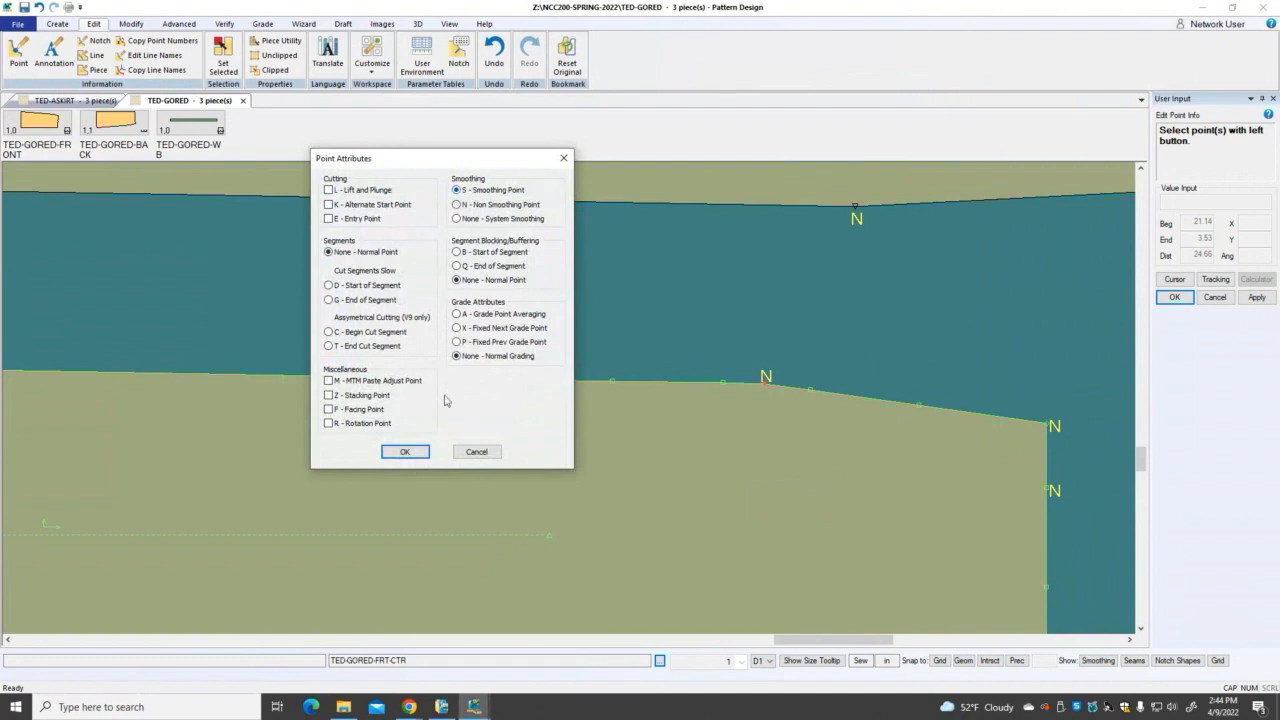
pyautogui.click(400, 452)
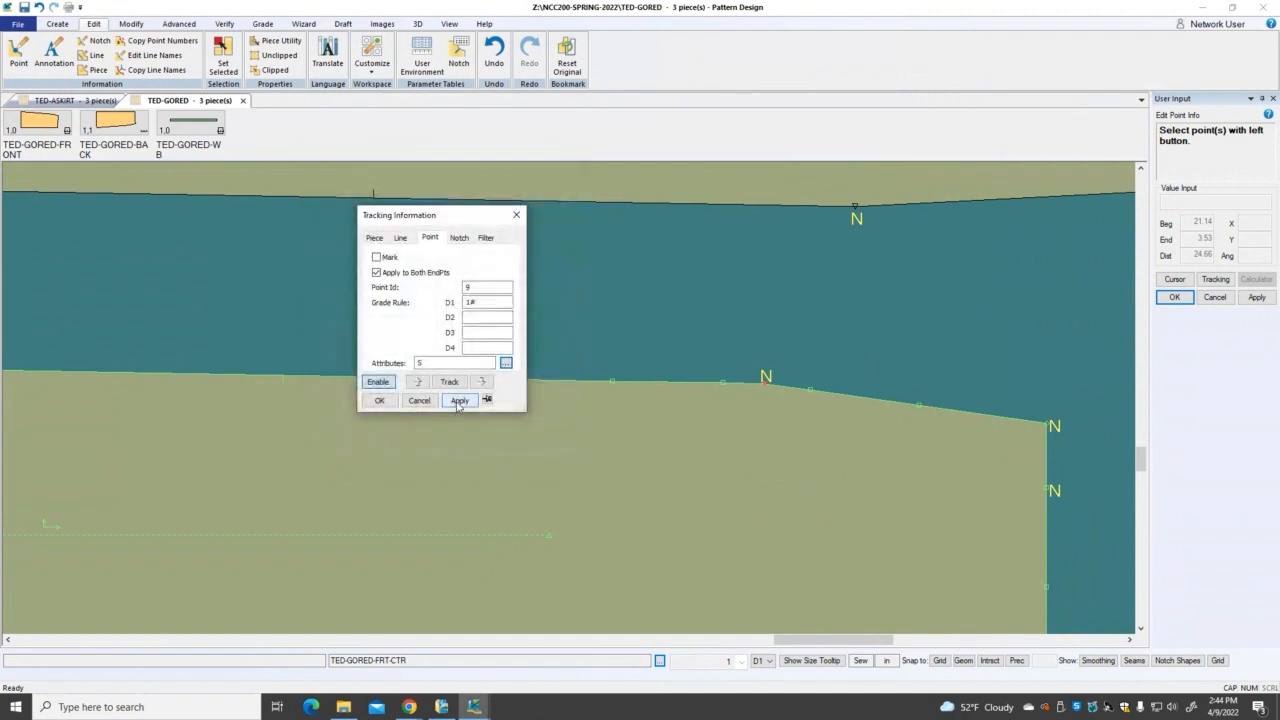
pyautogui.click(458, 401)
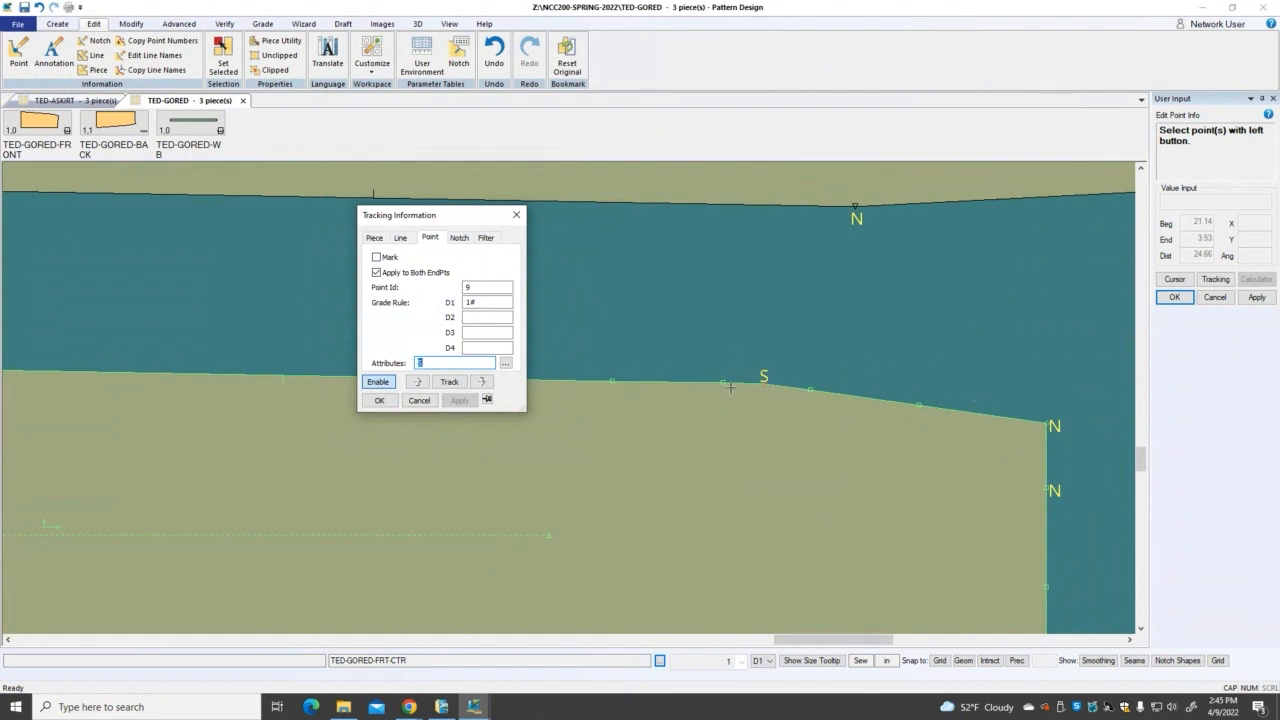
pyautogui.click(380, 400)
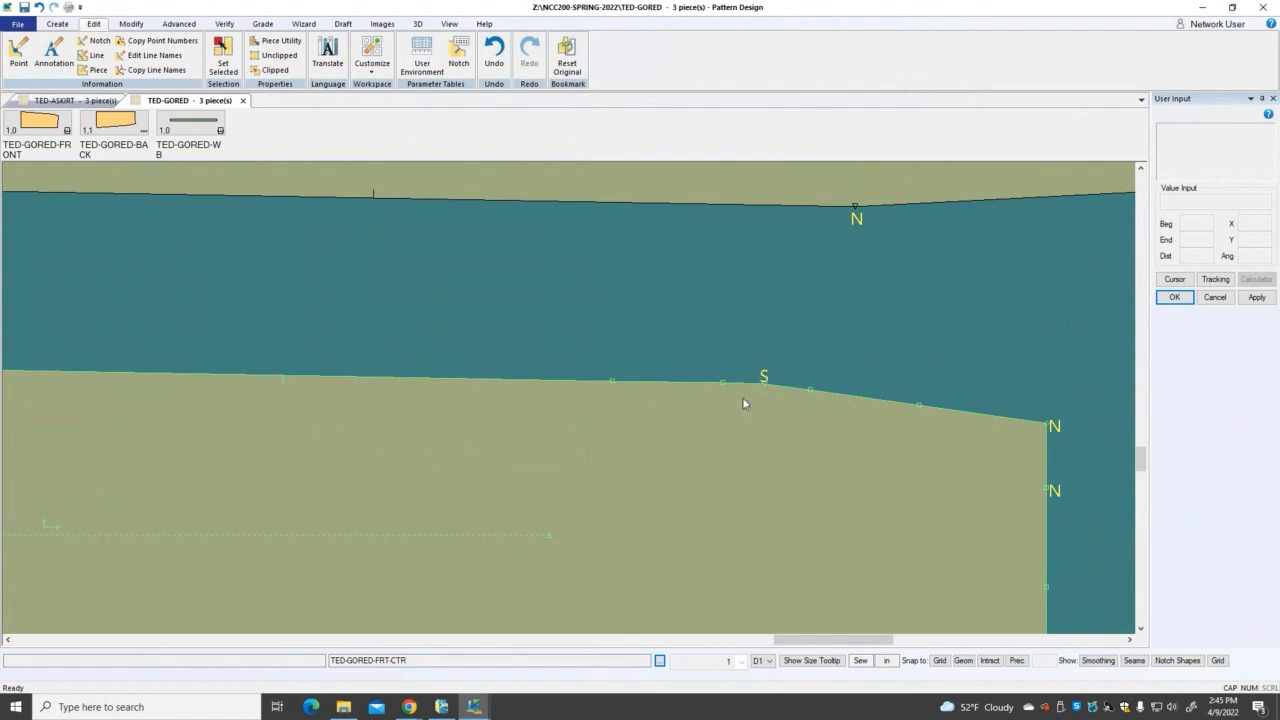
# Step: Move the front center gore's S smoothing point slightly into the piece to soften the seam bend, using Move Single Point
pyautogui.scroll(3, 775, 406)
pyautogui.scroll(3, 775, 412)
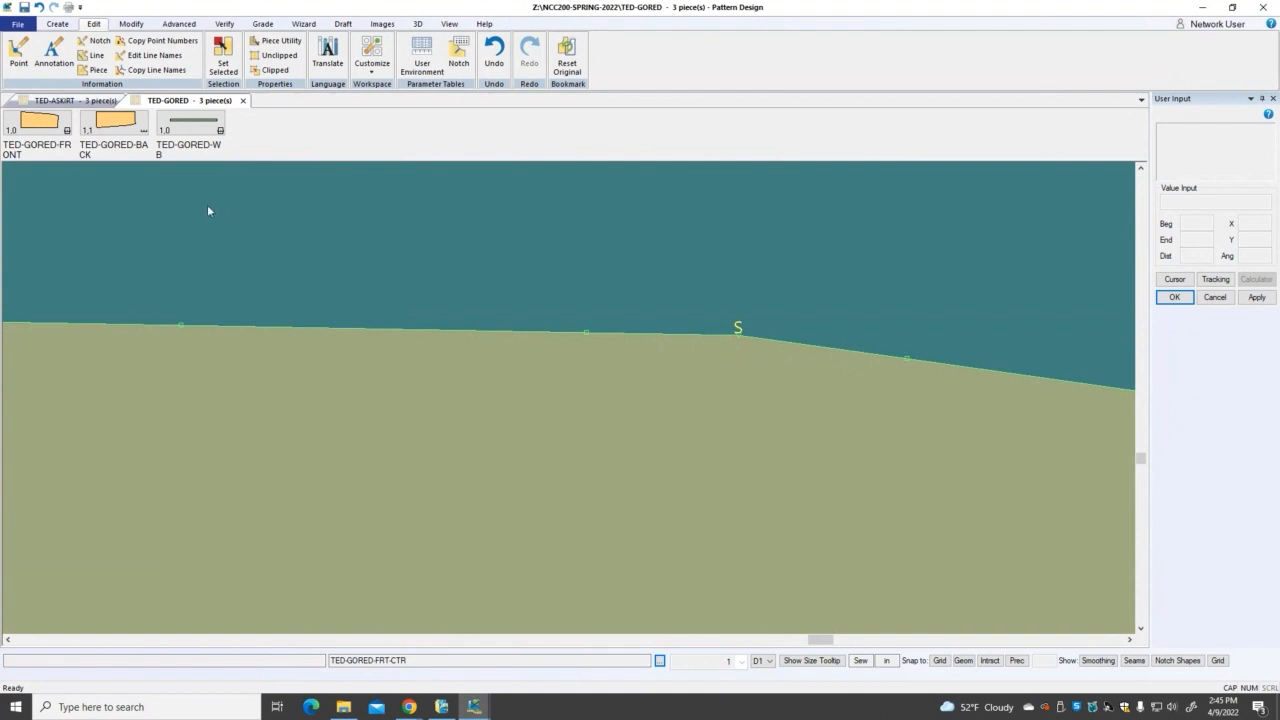
pyautogui.click(129, 25)
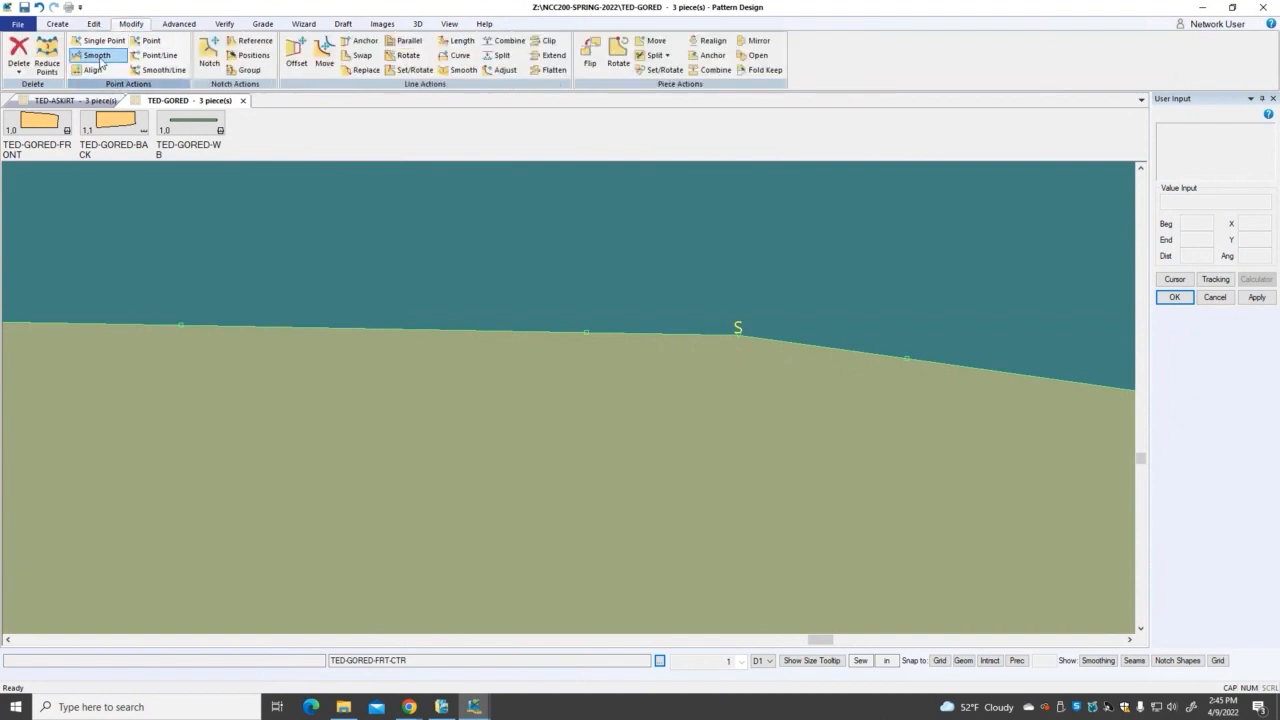
pyautogui.click(100, 41)
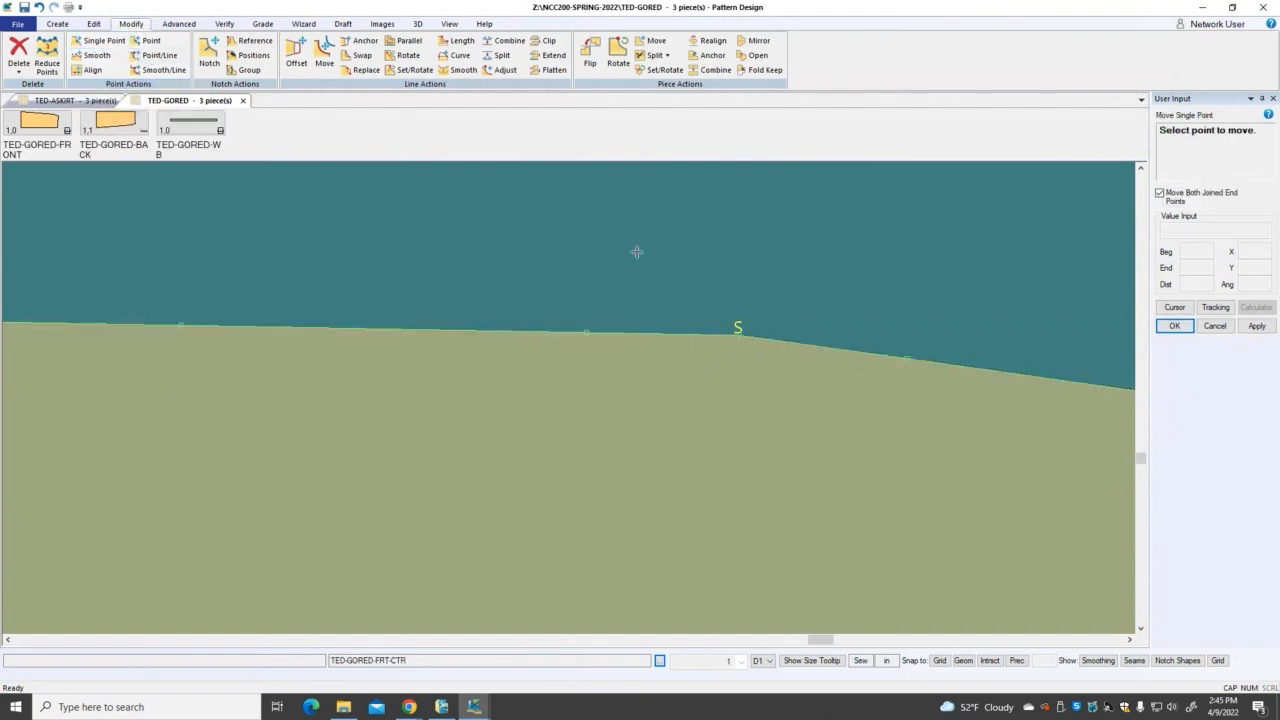
pyautogui.click(739, 337)
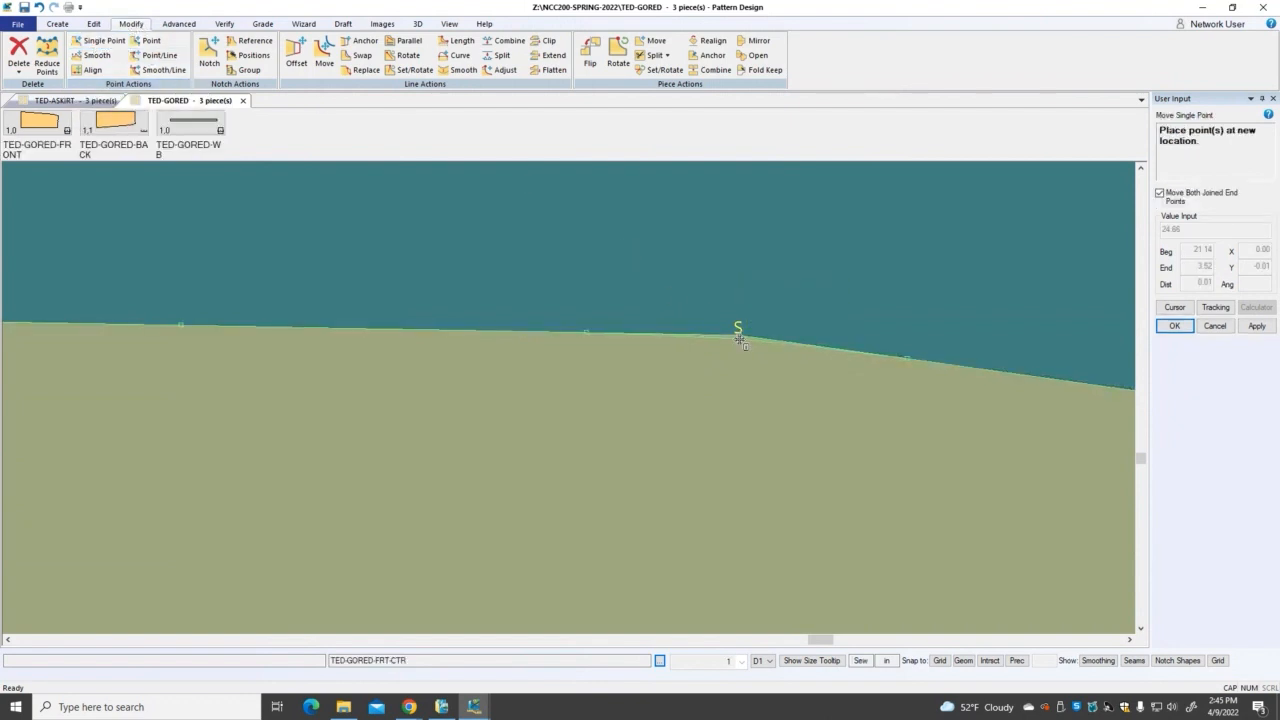
pyautogui.click(740, 341)
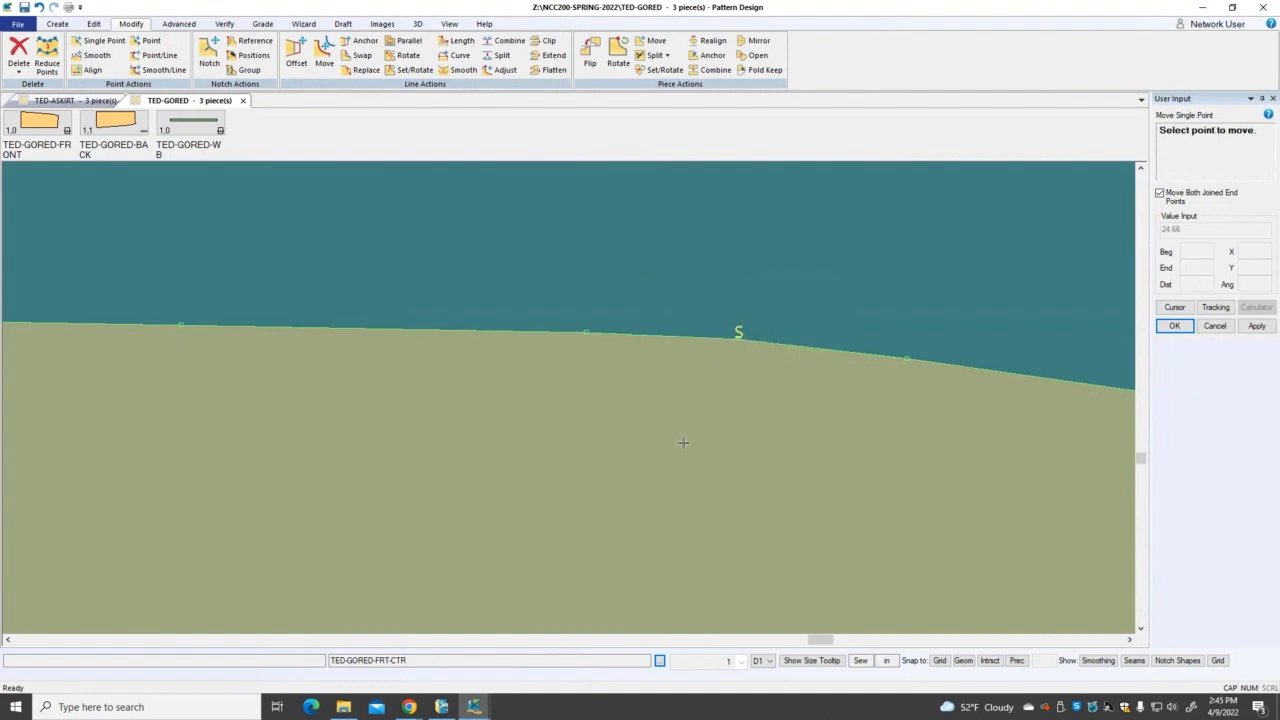
pyautogui.scroll(-1, 628, 415)
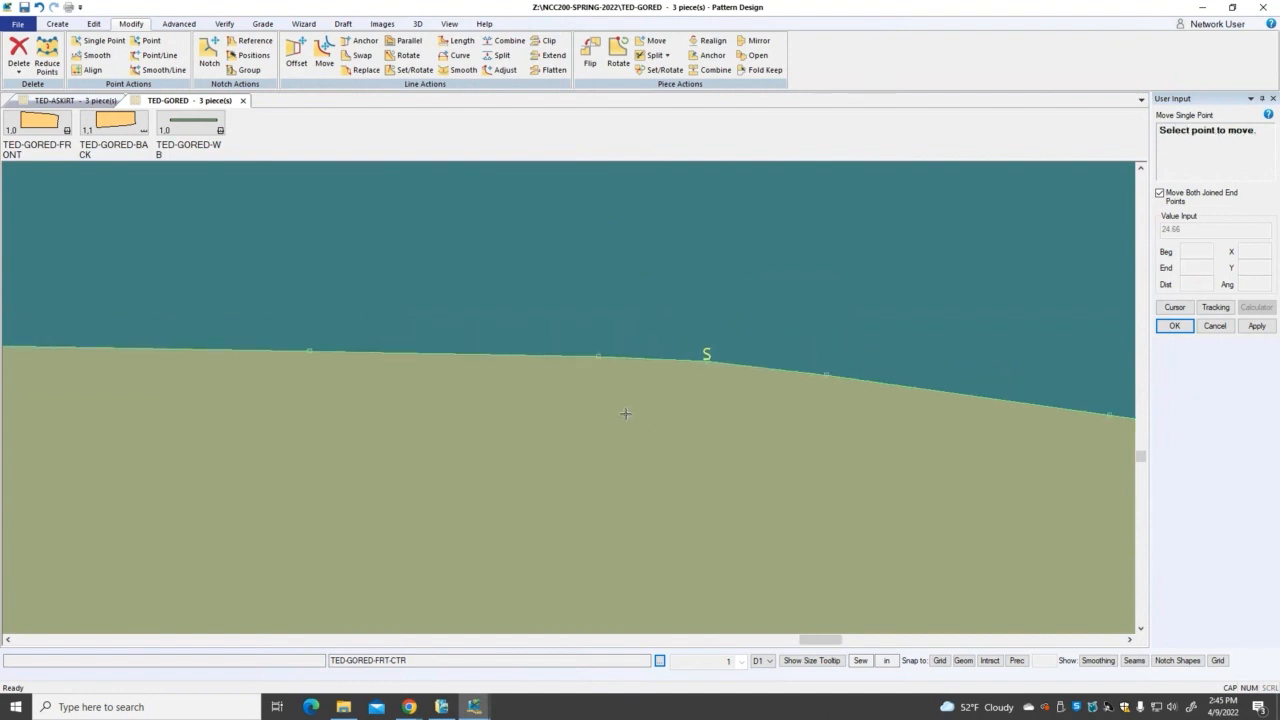
pyautogui.scroll(-1, 626, 410)
pyautogui.scroll(-1, 626, 409)
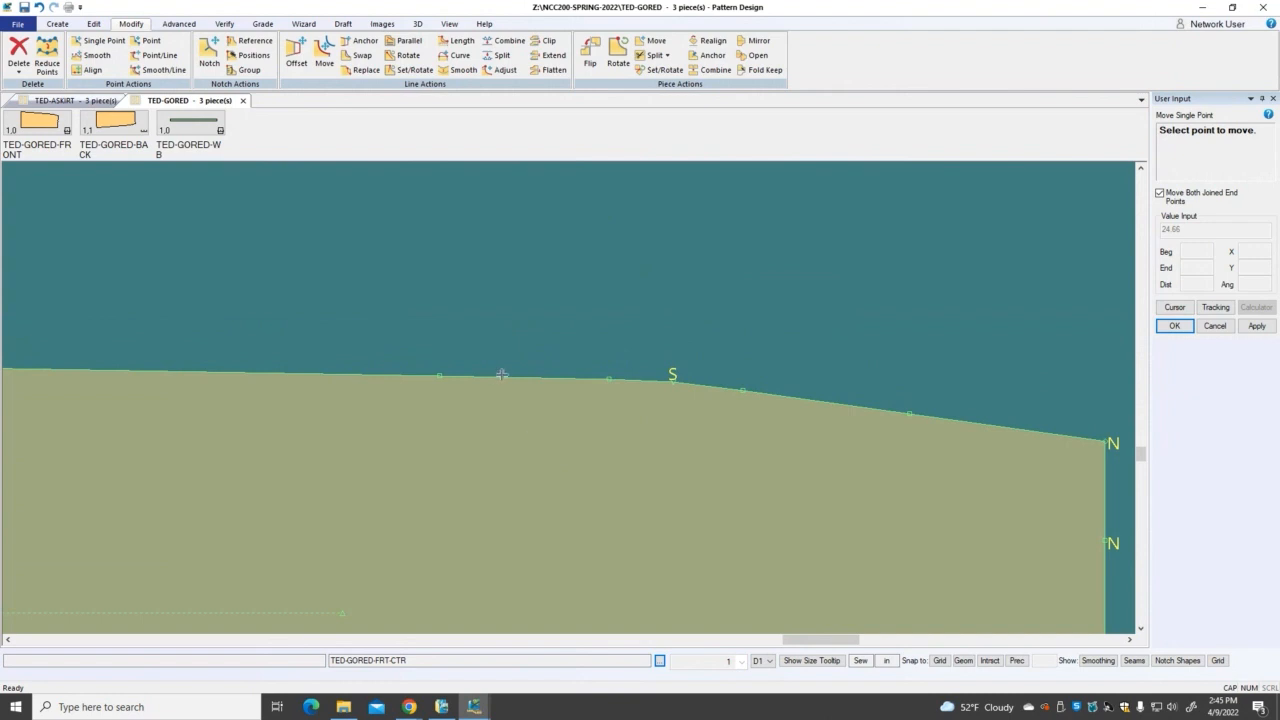
# Step: Undo the bend point's move, its smoothing attribute and the added seam points on the front center gore, displaying the intermediate points while checking
pyautogui.press('Escape')
pyautogui.hotkey('ctrl', 'z')
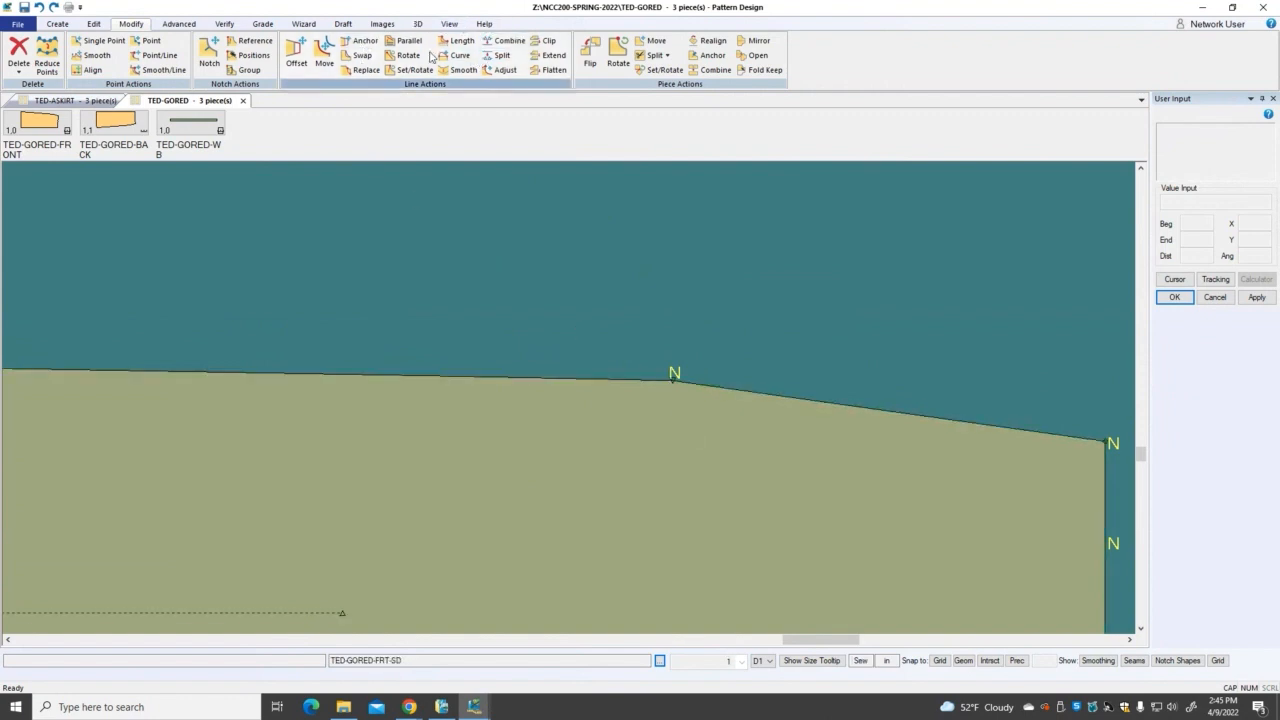
pyautogui.click(450, 25)
pyautogui.click(301, 55)
pyautogui.click(651, 443)
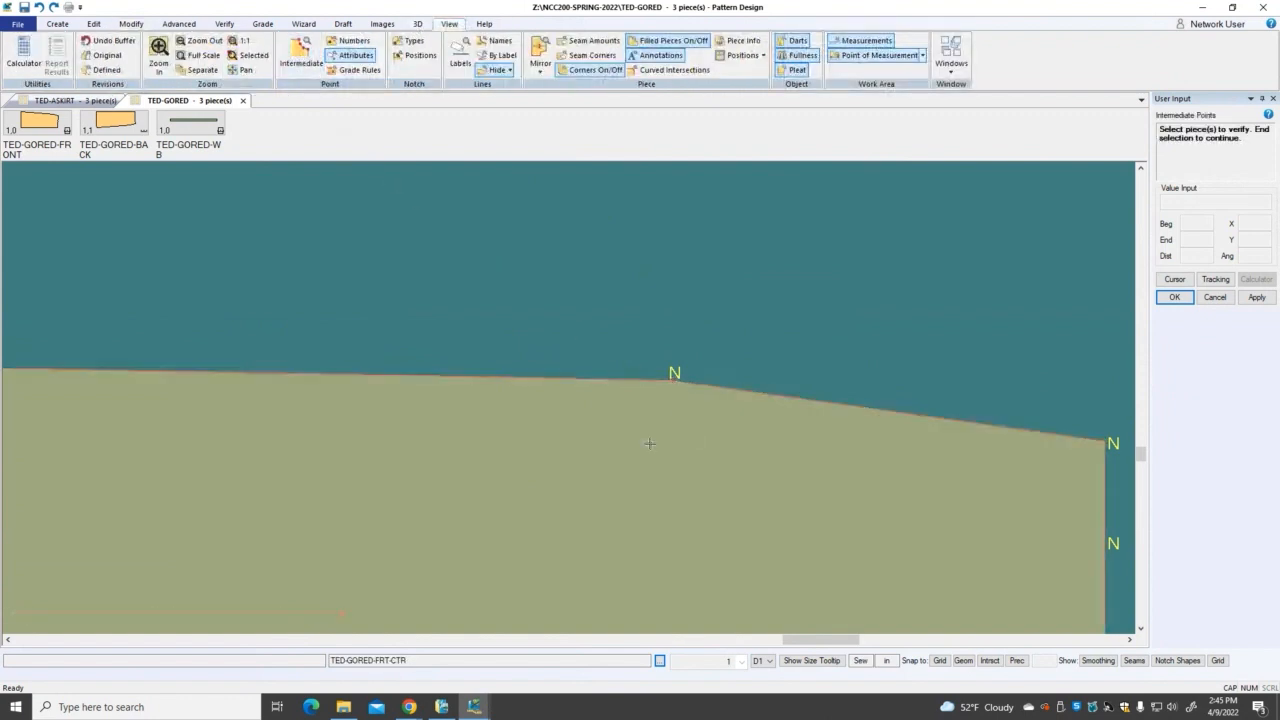
pyautogui.rightClick(651, 446)
pyautogui.click(651, 446)
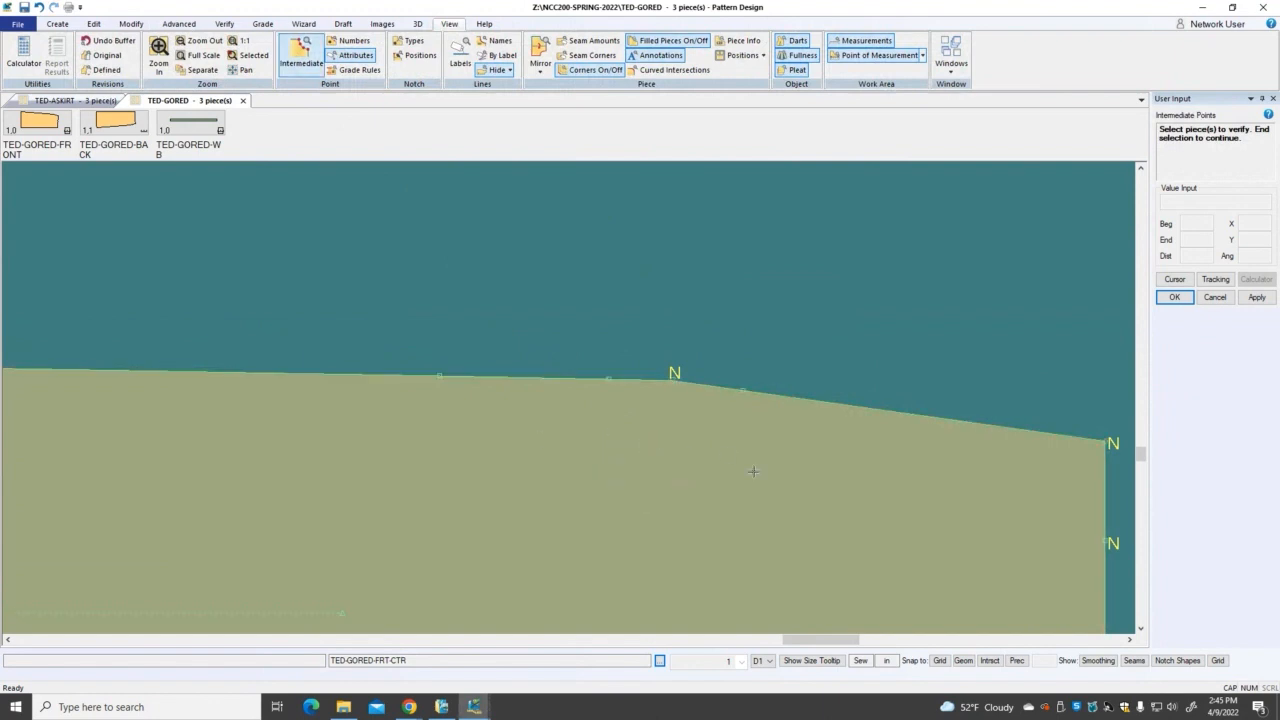
pyautogui.scroll(2, 753, 471)
pyautogui.press('Escape')
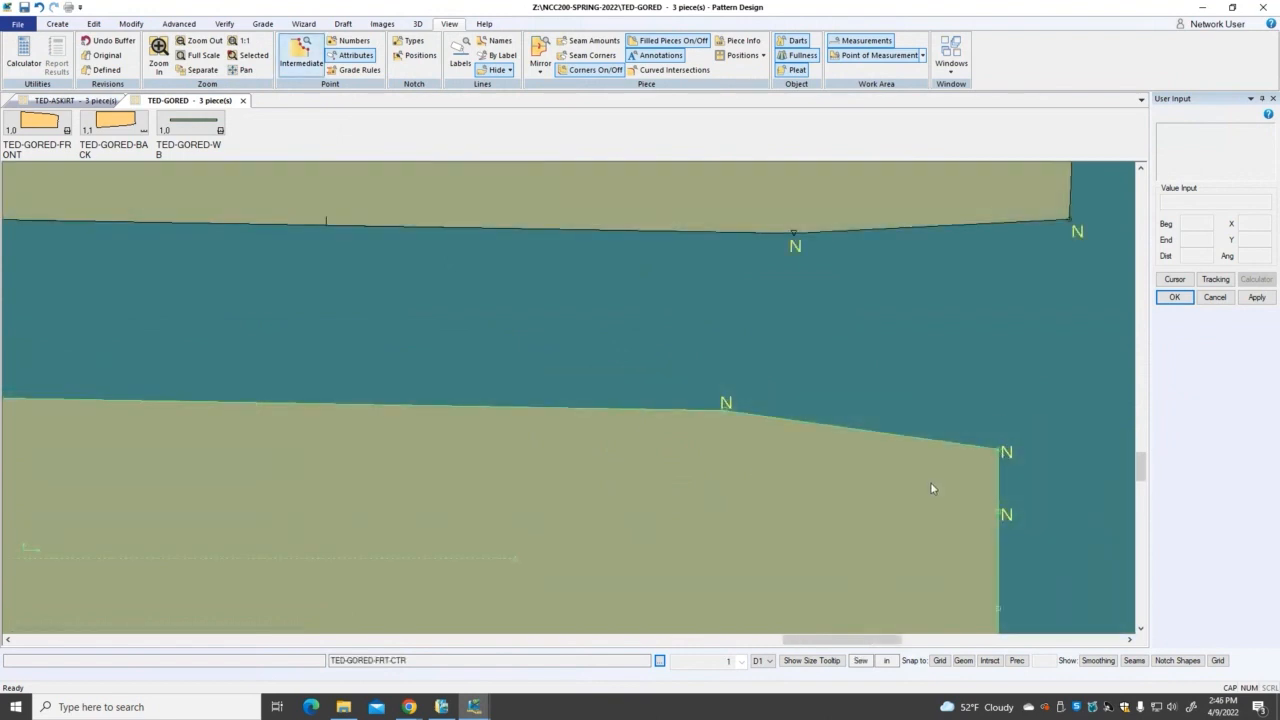
# Step: Try to move the front center gore's N bend point into the piece without any neighbouring seam points
pyautogui.scroll(-1, 930, 488)
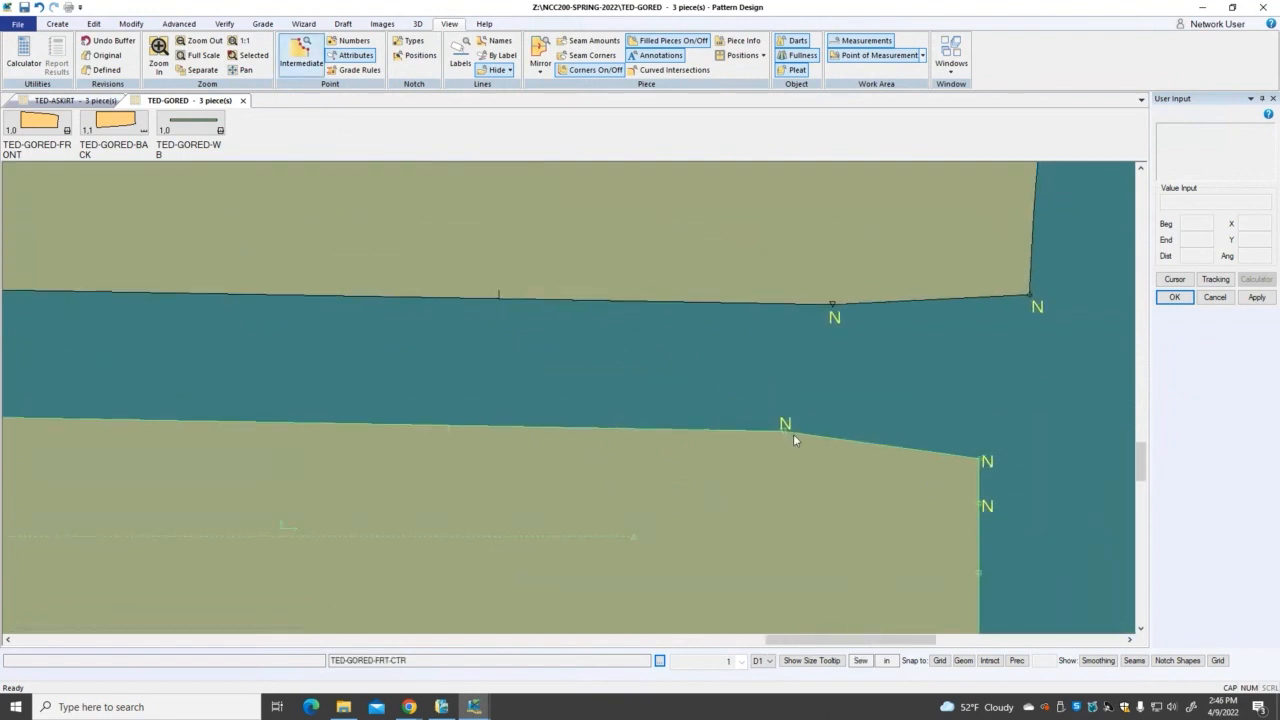
pyautogui.scroll(2, 785, 432)
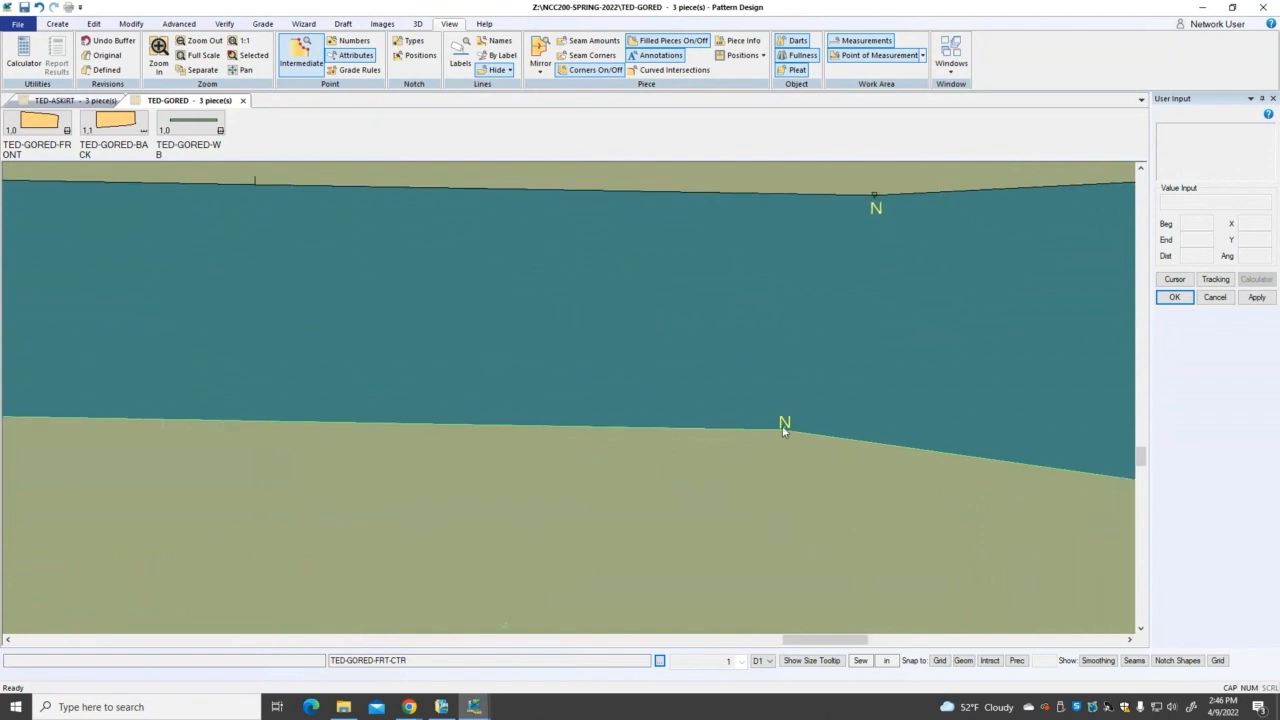
pyautogui.scroll(1, 785, 428)
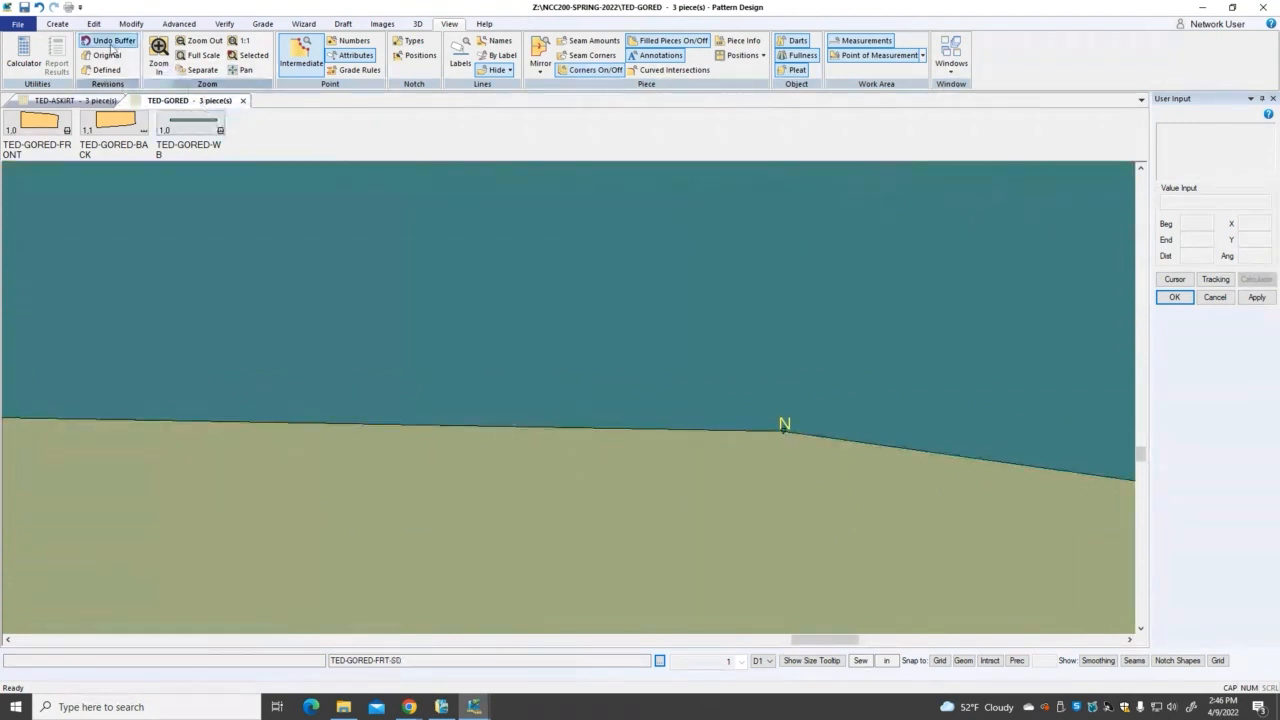
pyautogui.click(131, 23)
pyautogui.click(97, 40)
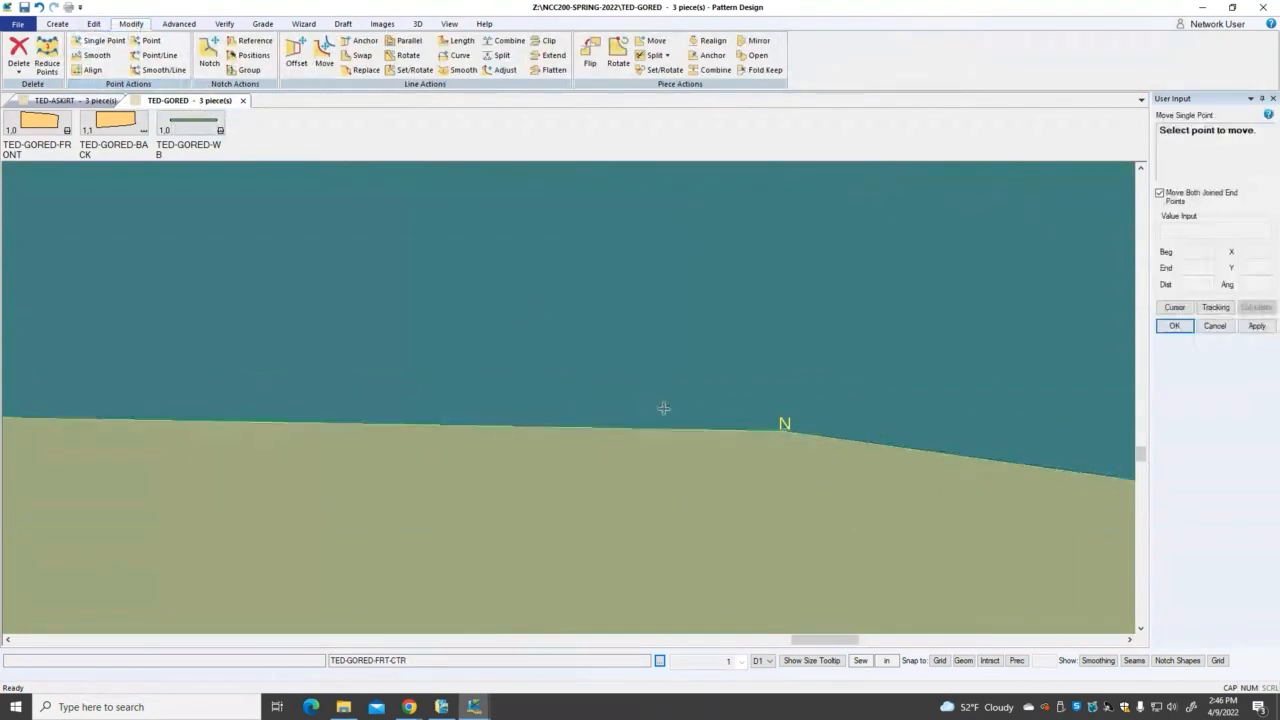
pyautogui.scroll(-2, 779, 475)
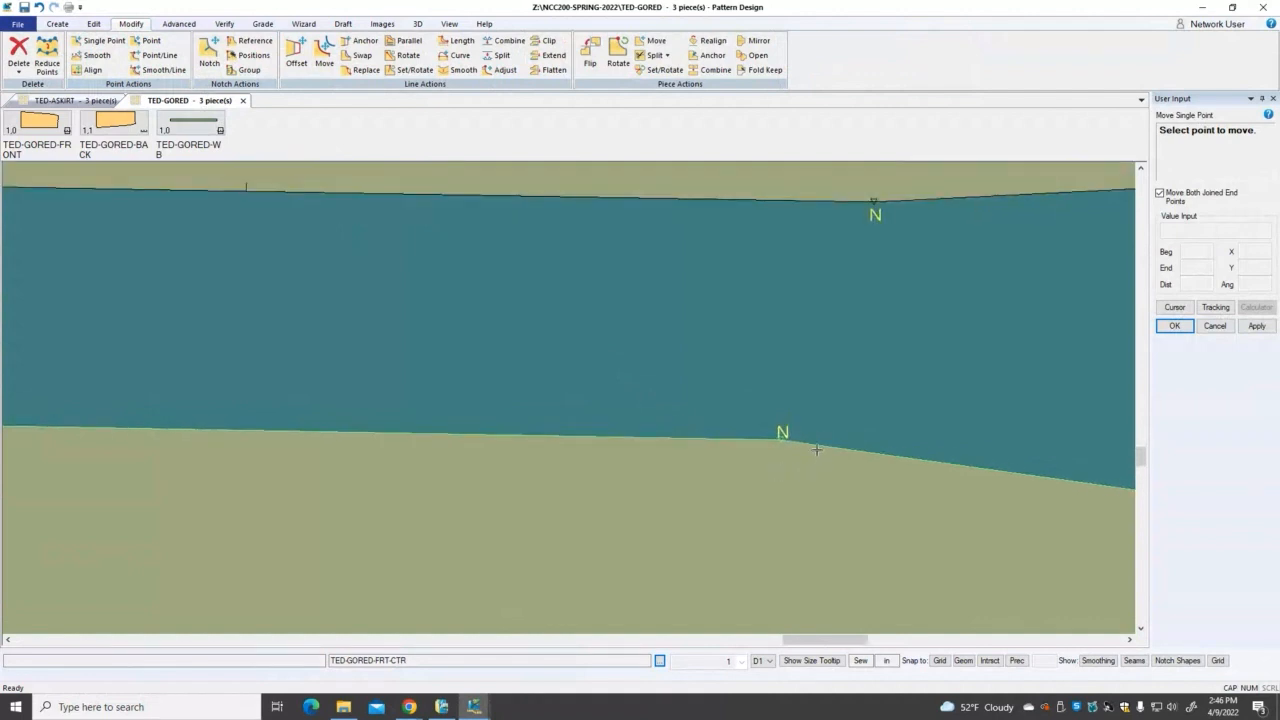
pyautogui.click(785, 442)
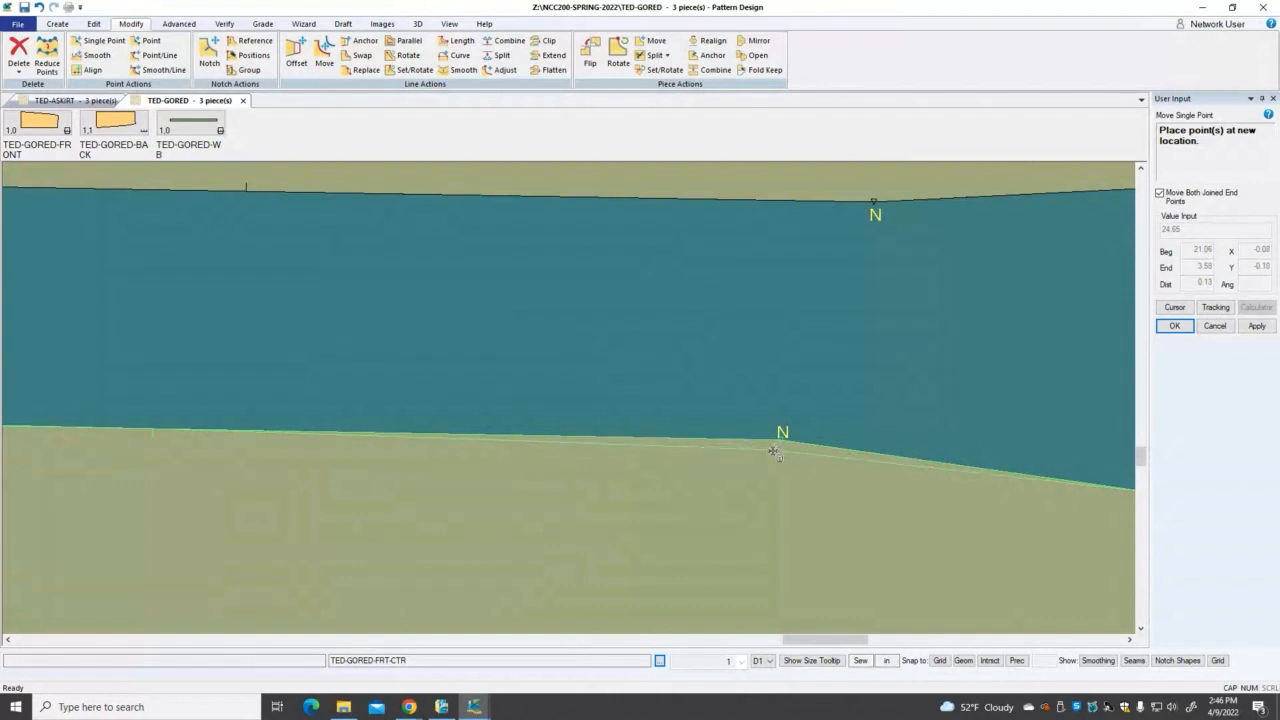
pyautogui.rightClick(778, 454)
pyautogui.click(780, 455)
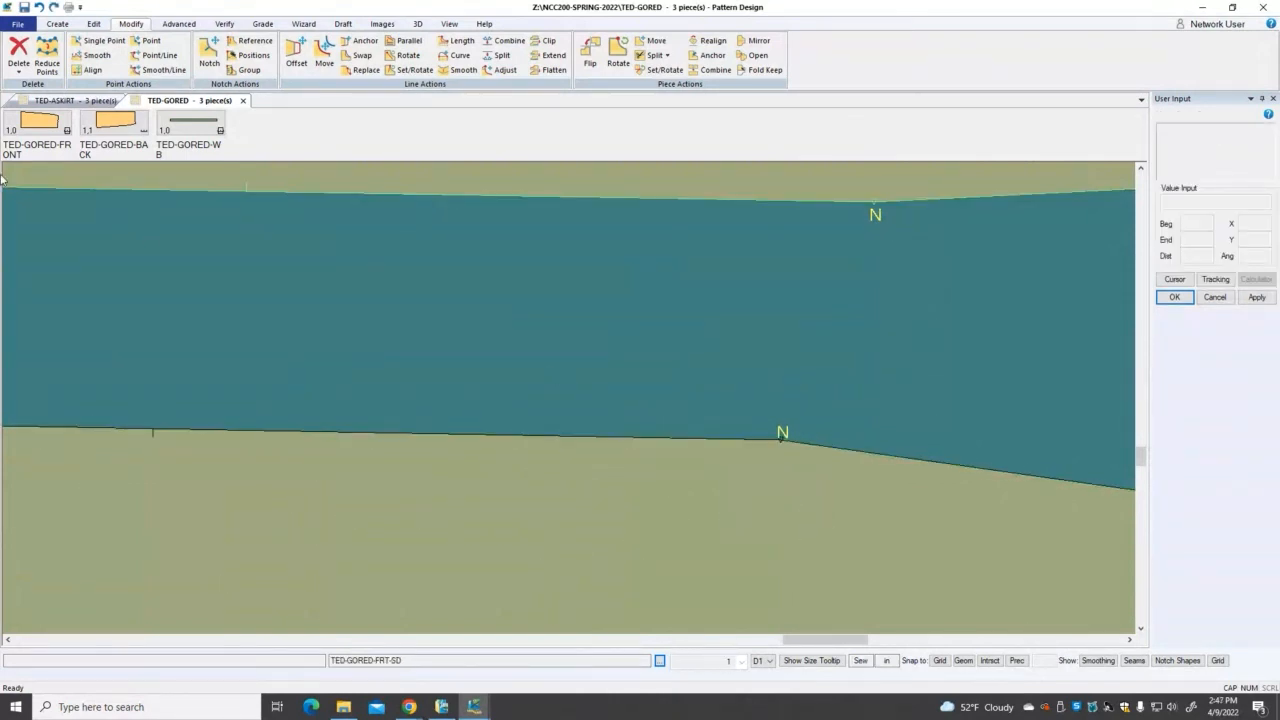
# Step: Add two points on each side of the front center gore's seam bend, without the N attribute
pyautogui.click(100, 41)
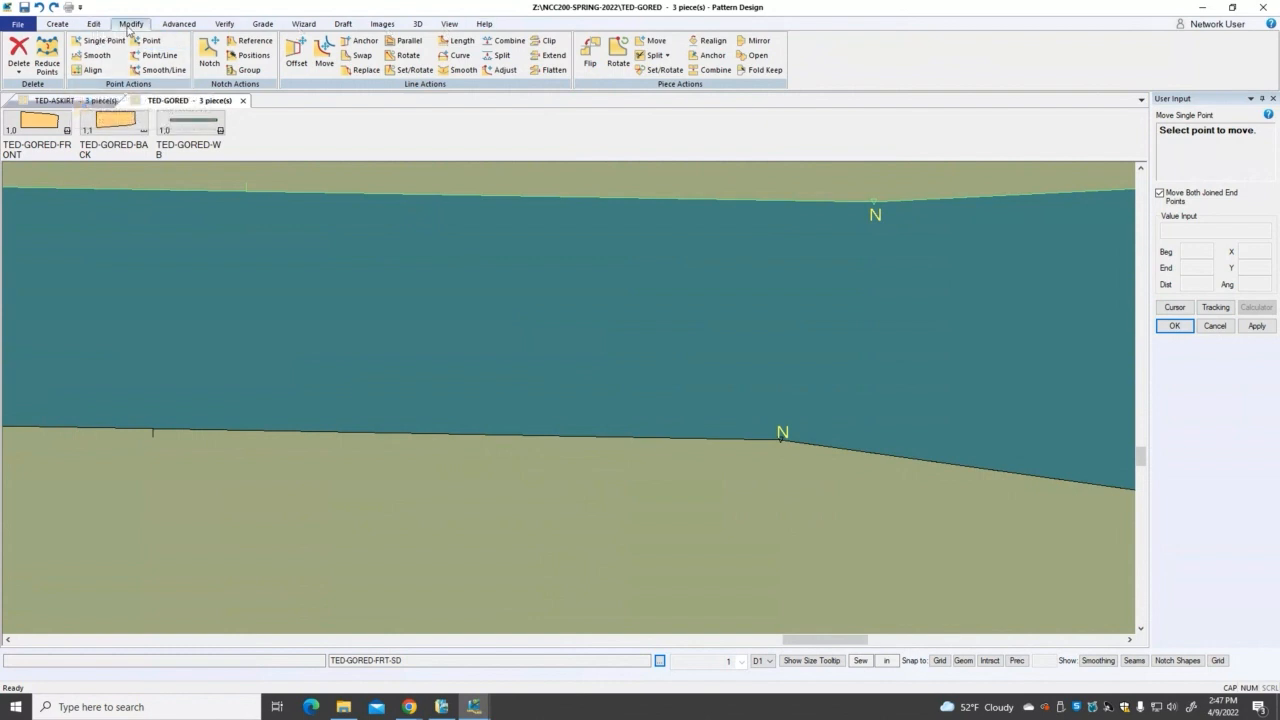
pyautogui.click(100, 40)
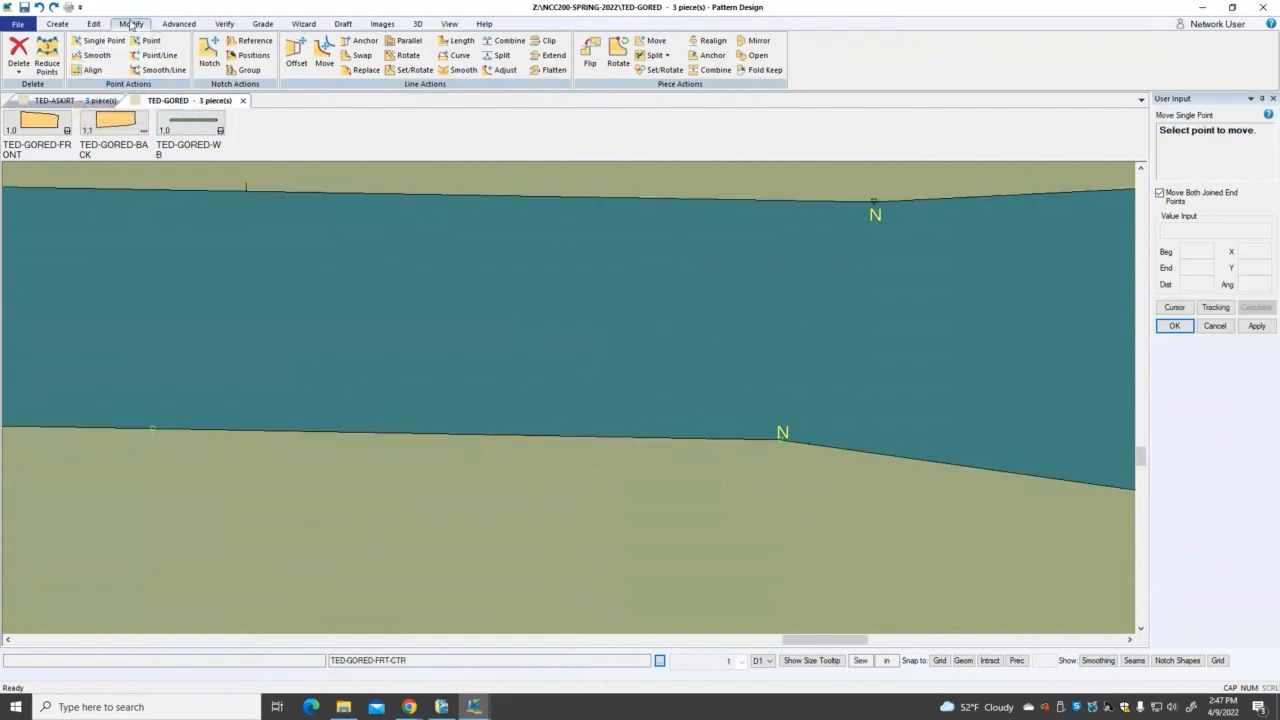
pyautogui.click(57, 23)
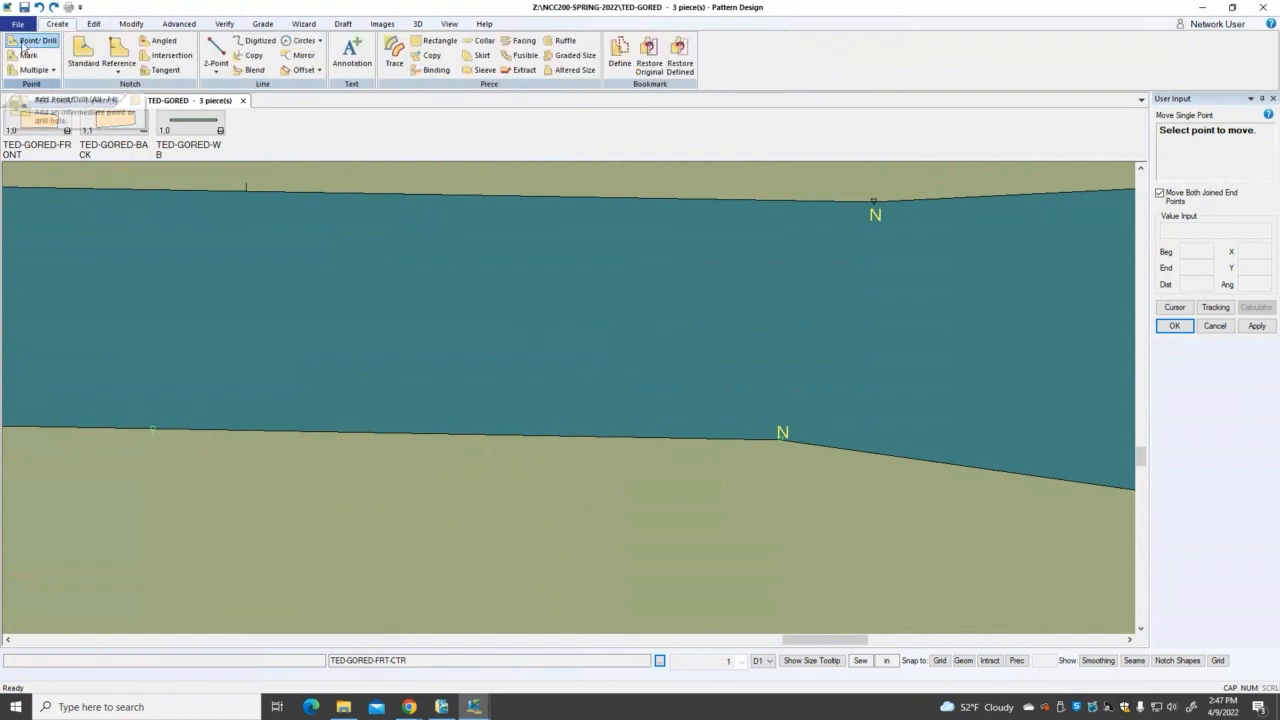
pyautogui.click(30, 41)
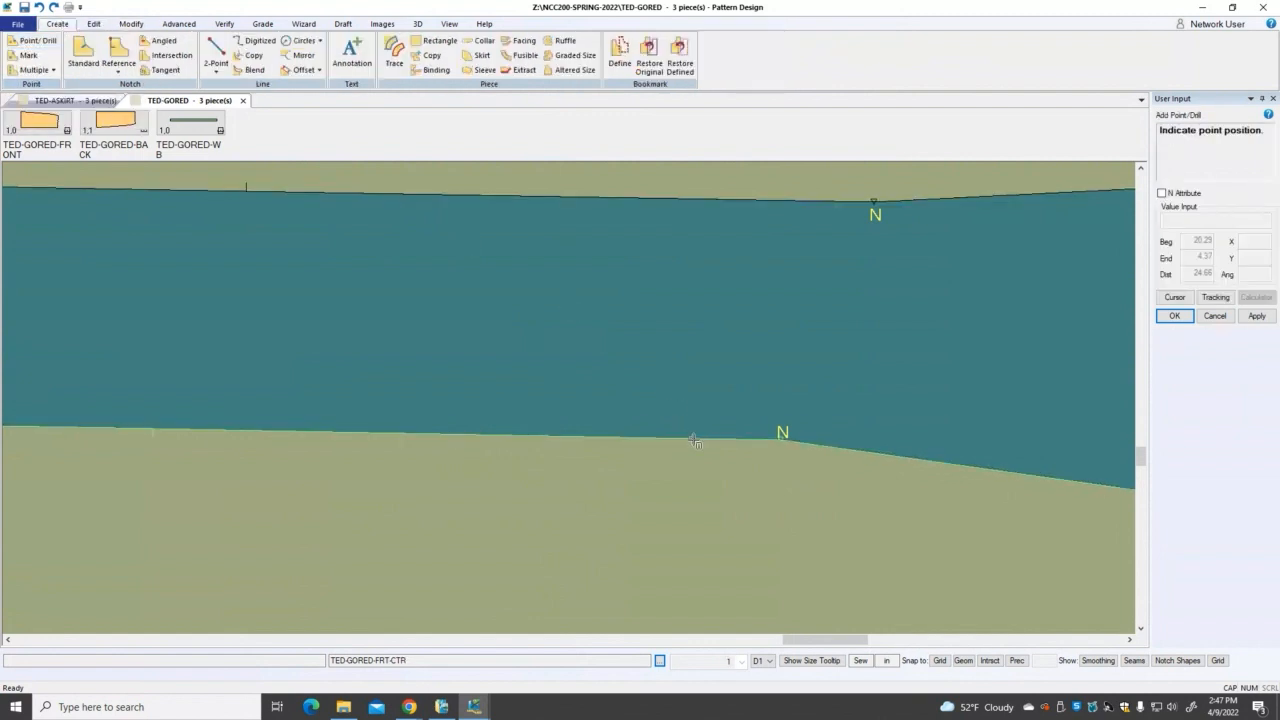
pyautogui.click(693, 439)
pyautogui.click(875, 455)
pyautogui.click(503, 436)
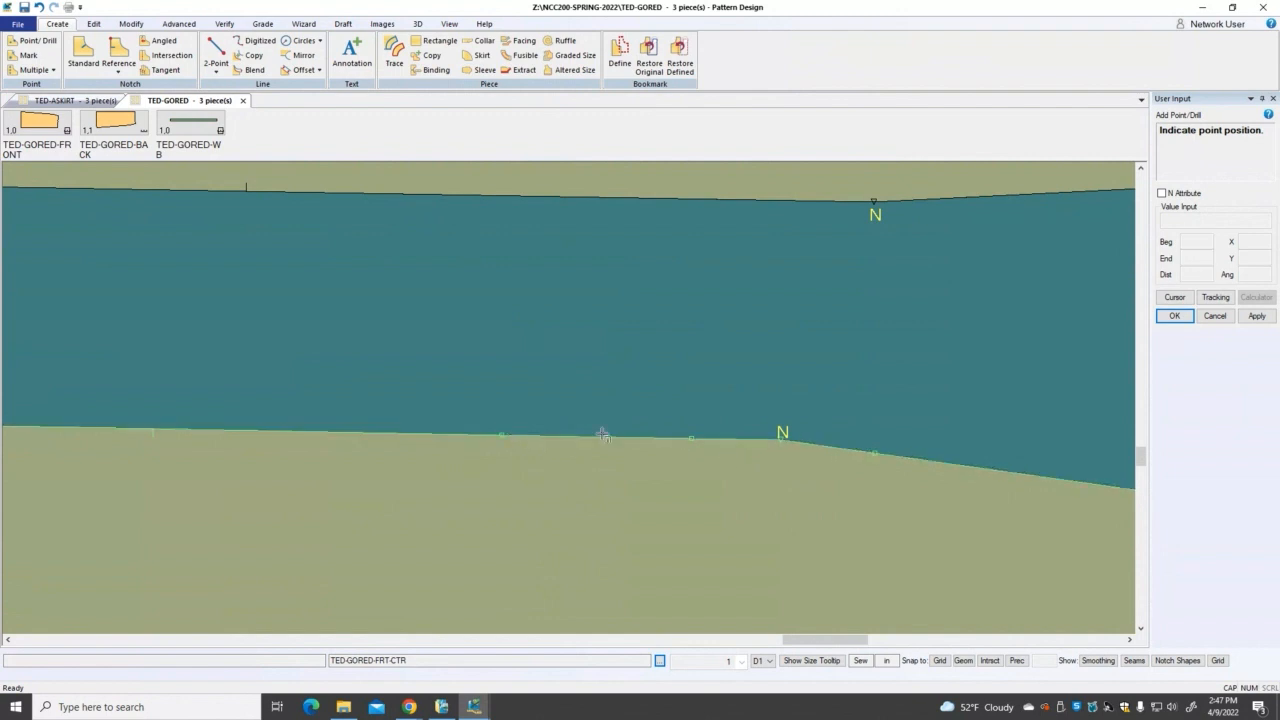
pyautogui.click(1051, 479)
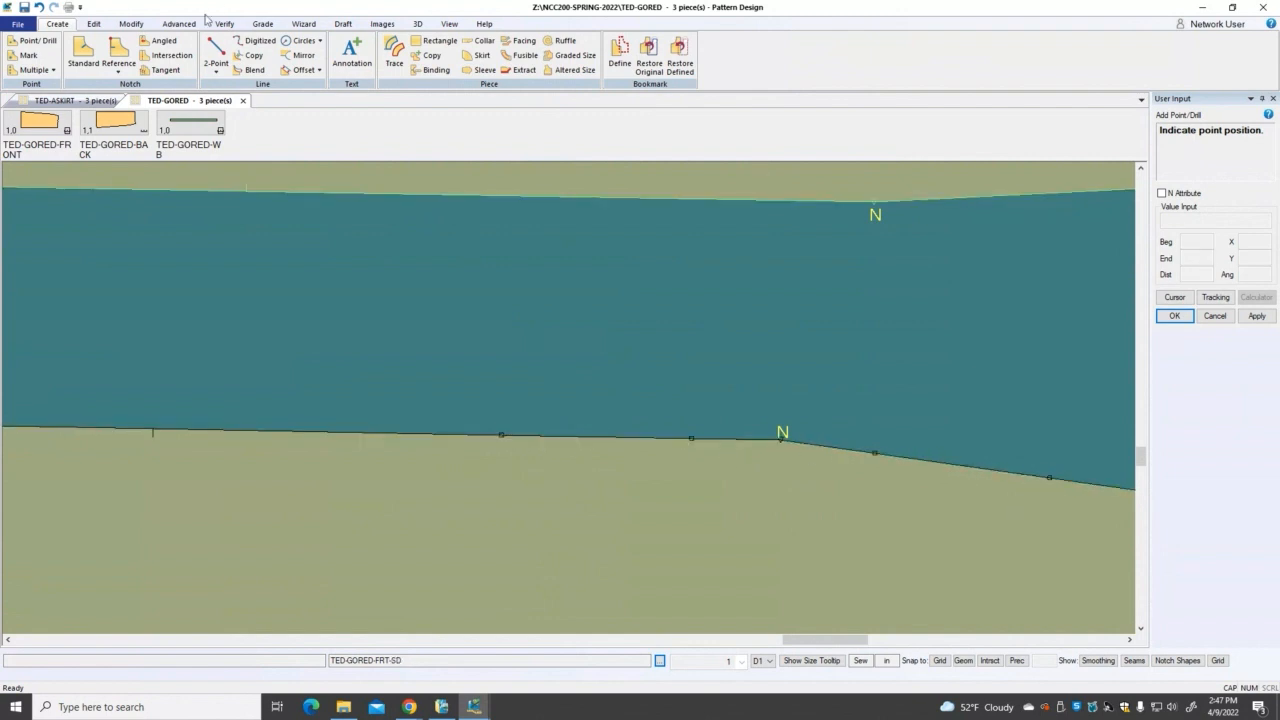
# Step: Move the front center gore's N bend point slightly into the piece to soften the bend between the added points
pyautogui.click(131, 24)
pyautogui.click(100, 41)
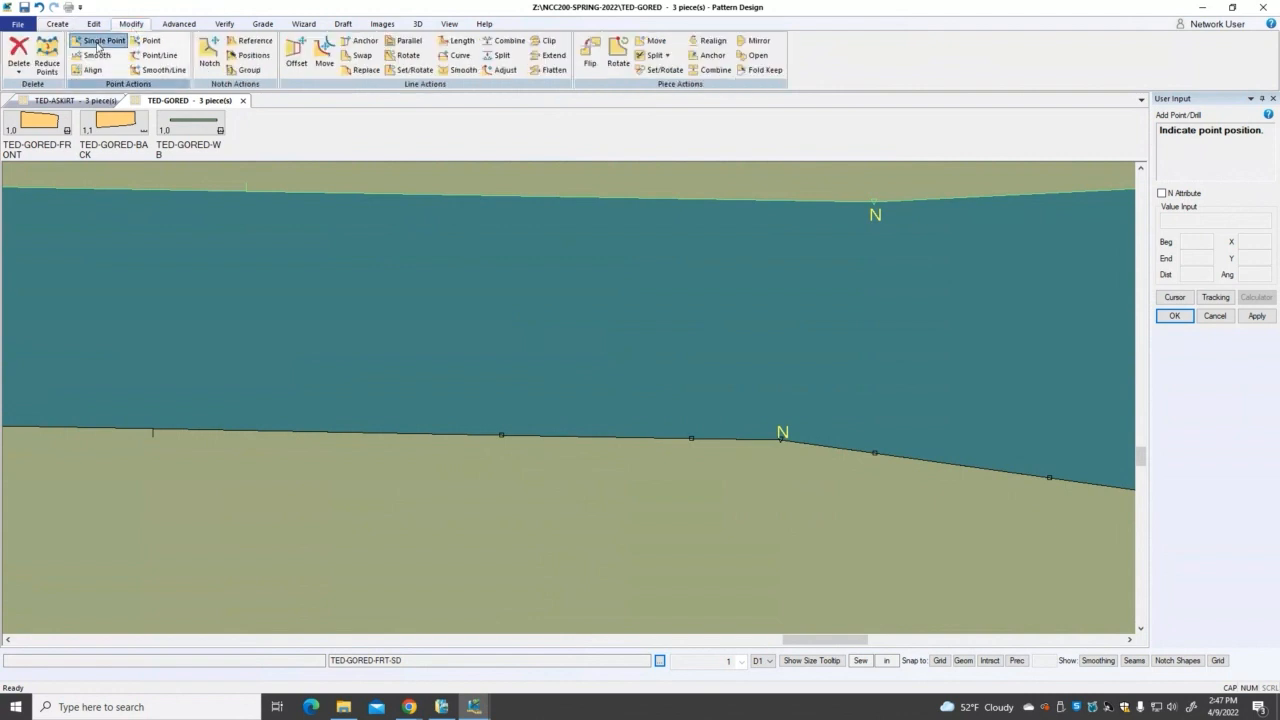
pyautogui.click(783, 438)
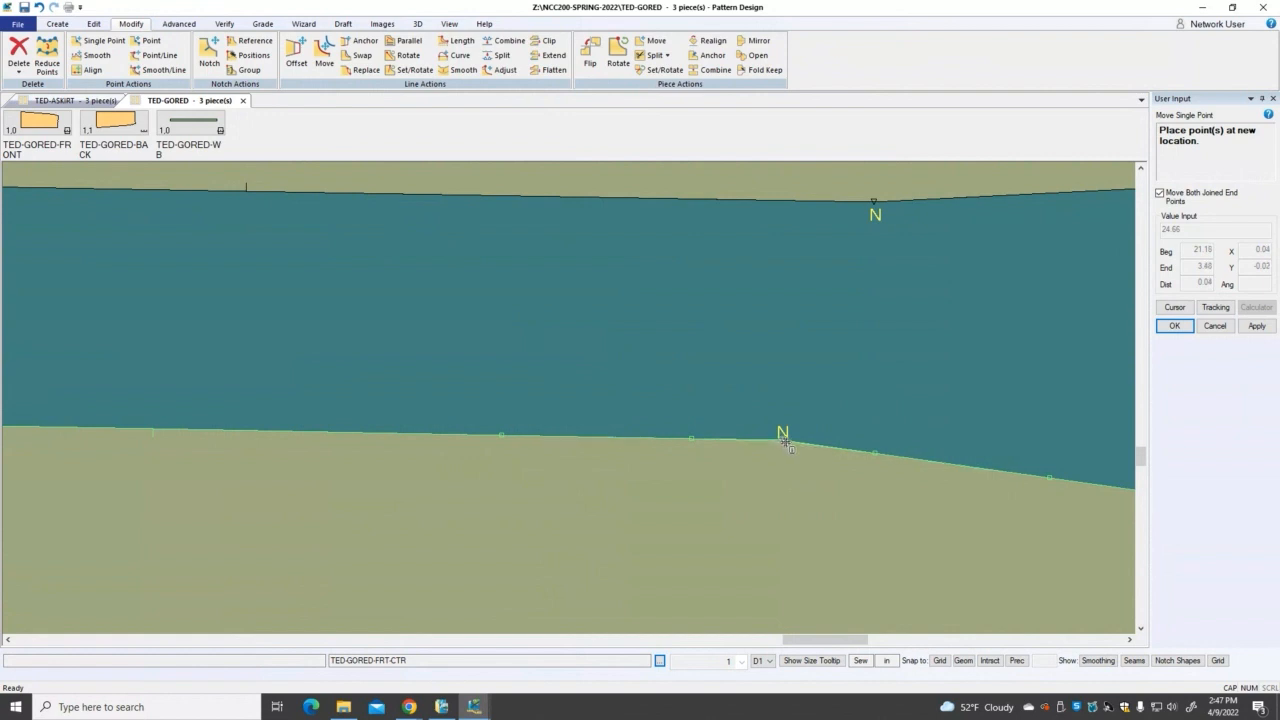
pyautogui.click(786, 444)
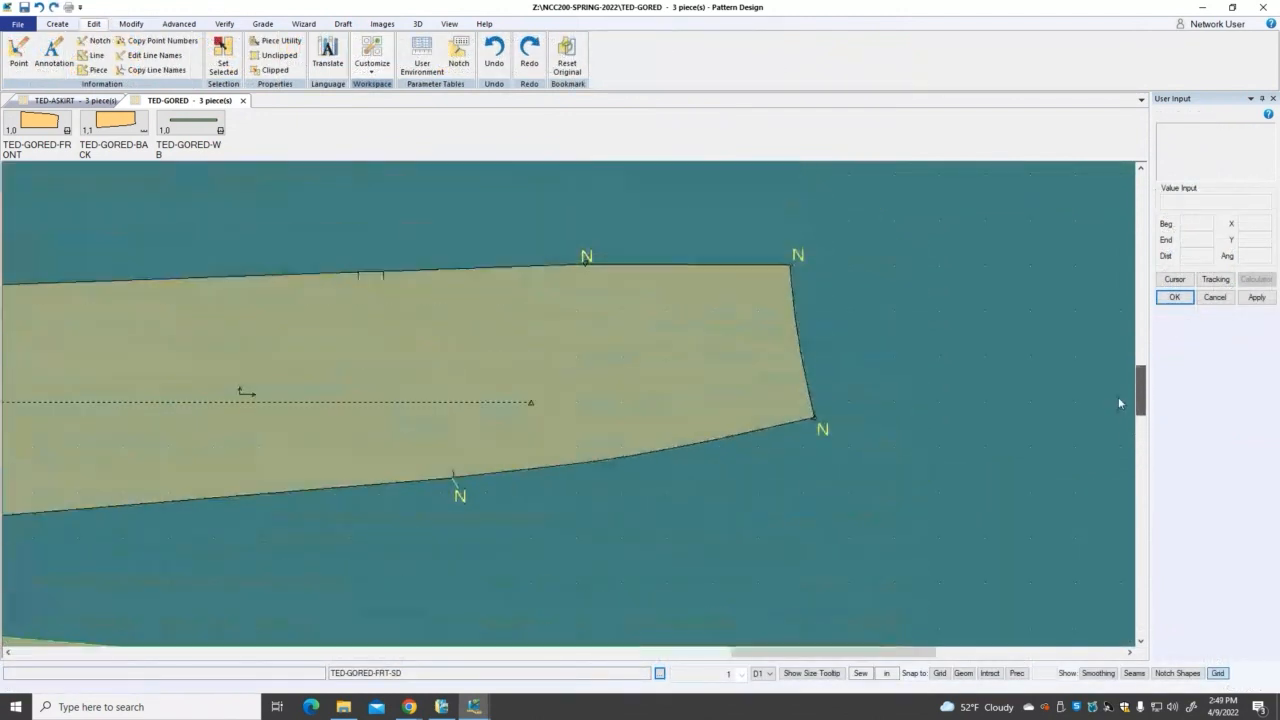
# Step: Add a point on each side of the ZIP END bend along the back center gore's seam, without the N attribute
pyautogui.scroll(3, 1118, 397)
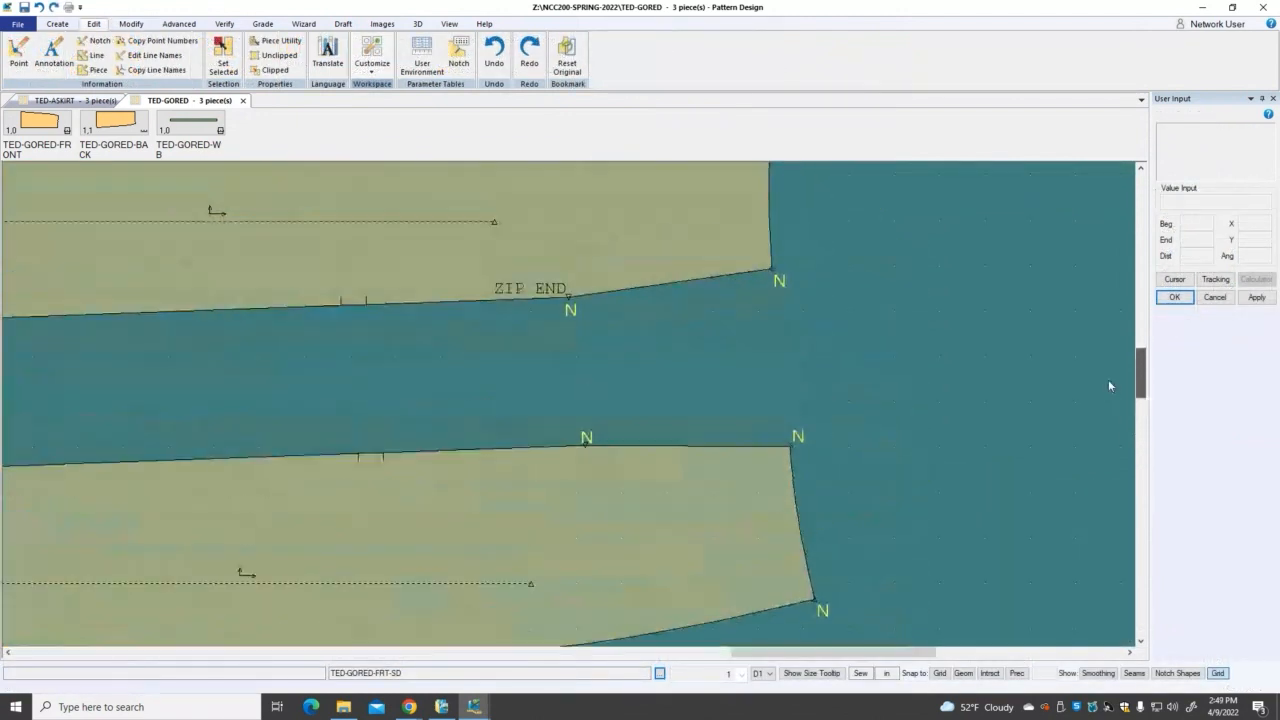
pyautogui.scroll(4, 569, 282)
pyautogui.scroll(2, 566, 277)
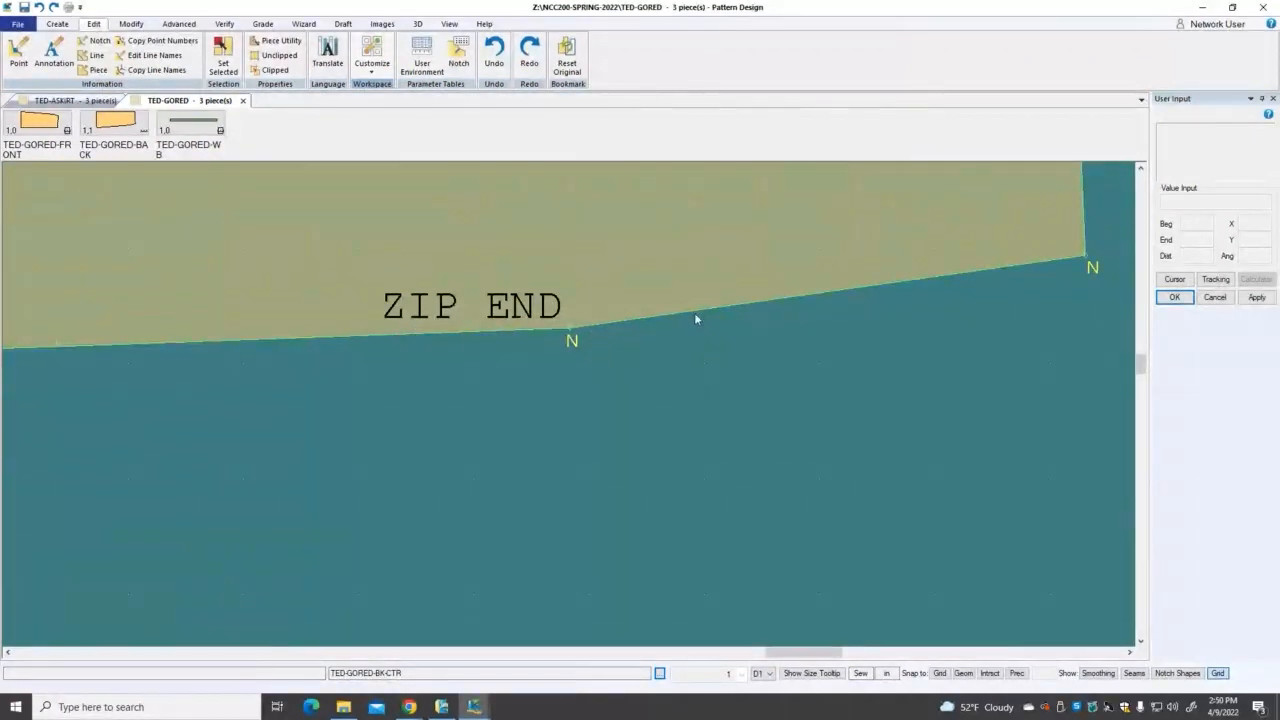
pyautogui.click(57, 24)
pyautogui.click(37, 40)
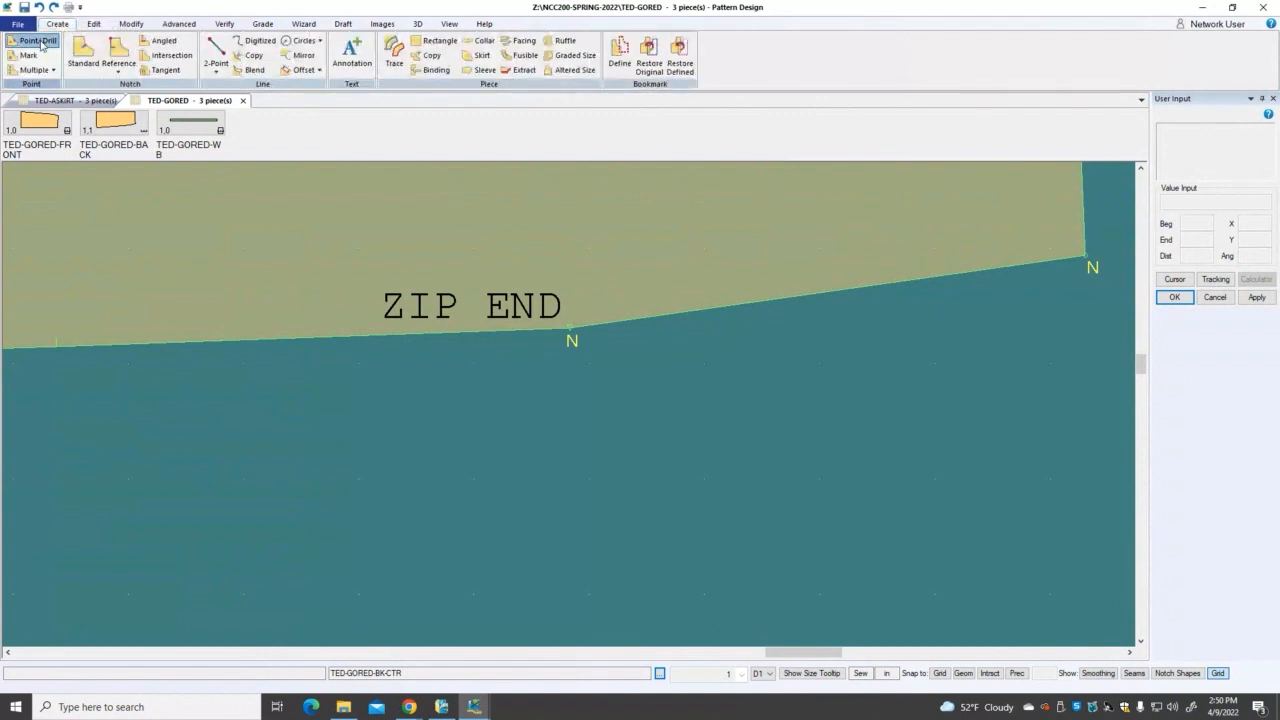
pyautogui.click(657, 316)
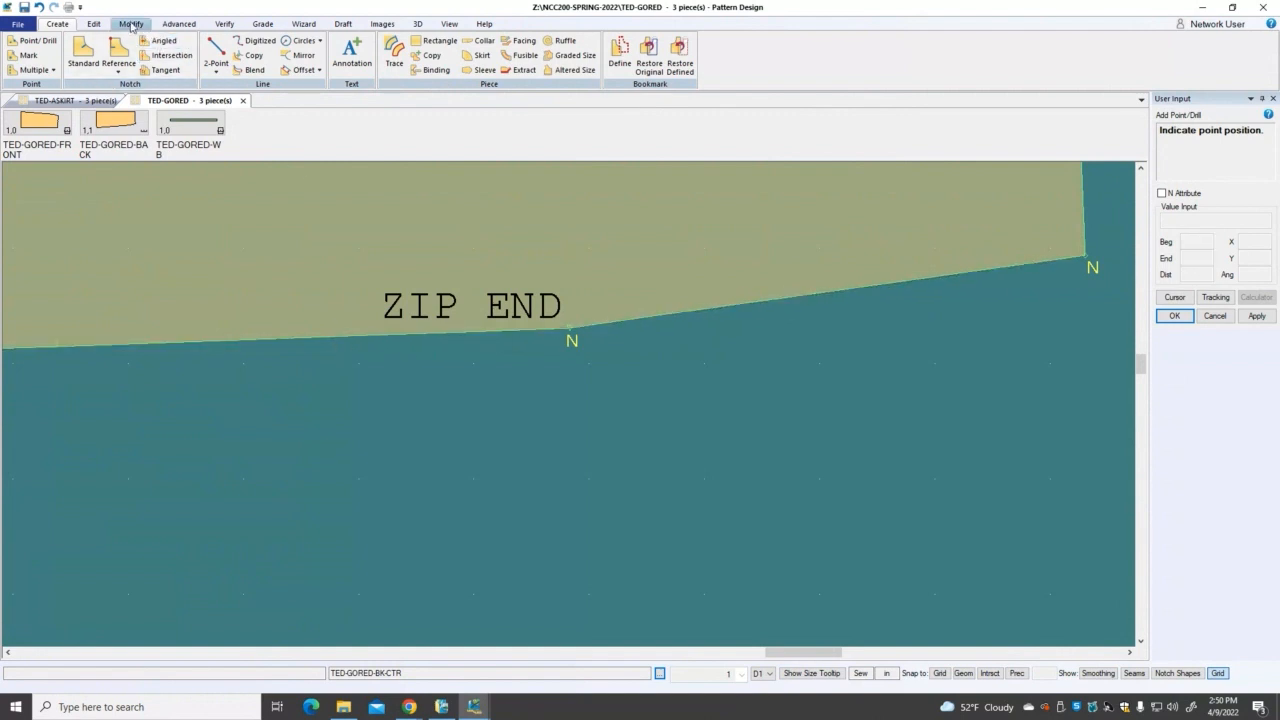
# Step: Move the back center gore's bend point at ZIP END about 0.04 in into the piece to soften the seam
pyautogui.click(131, 24)
pyautogui.click(102, 41)
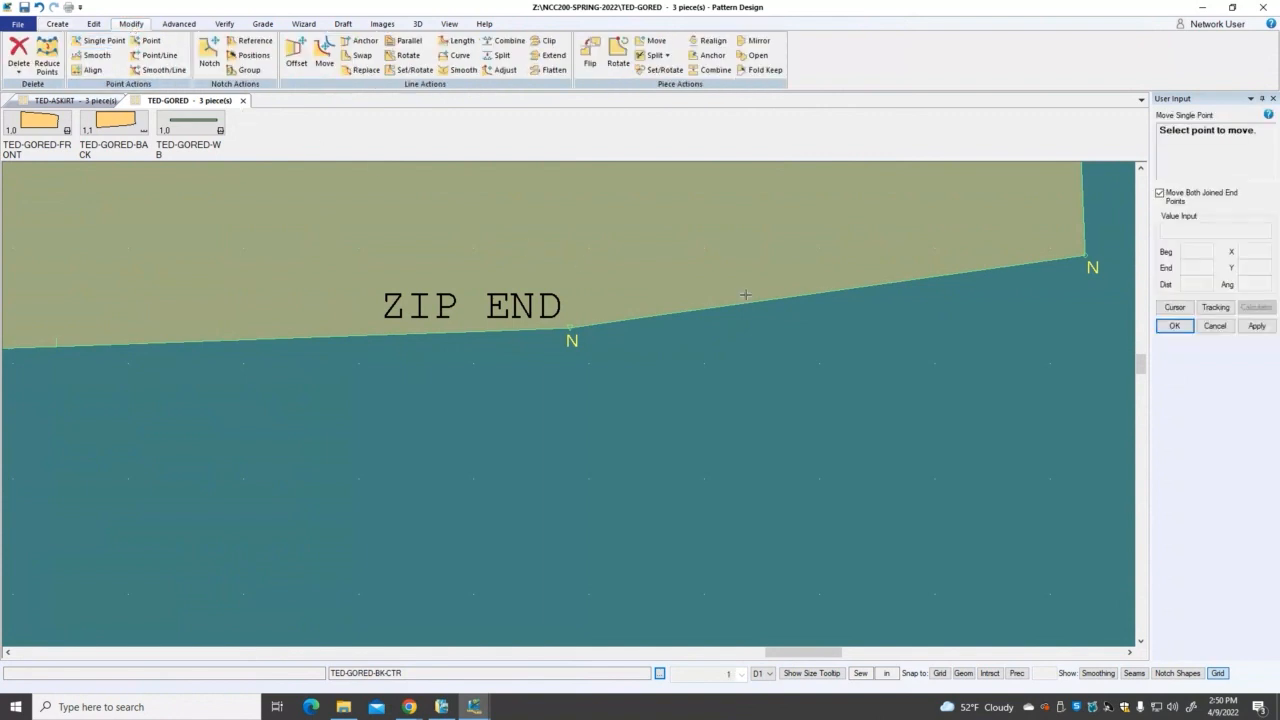
pyautogui.click(569, 326)
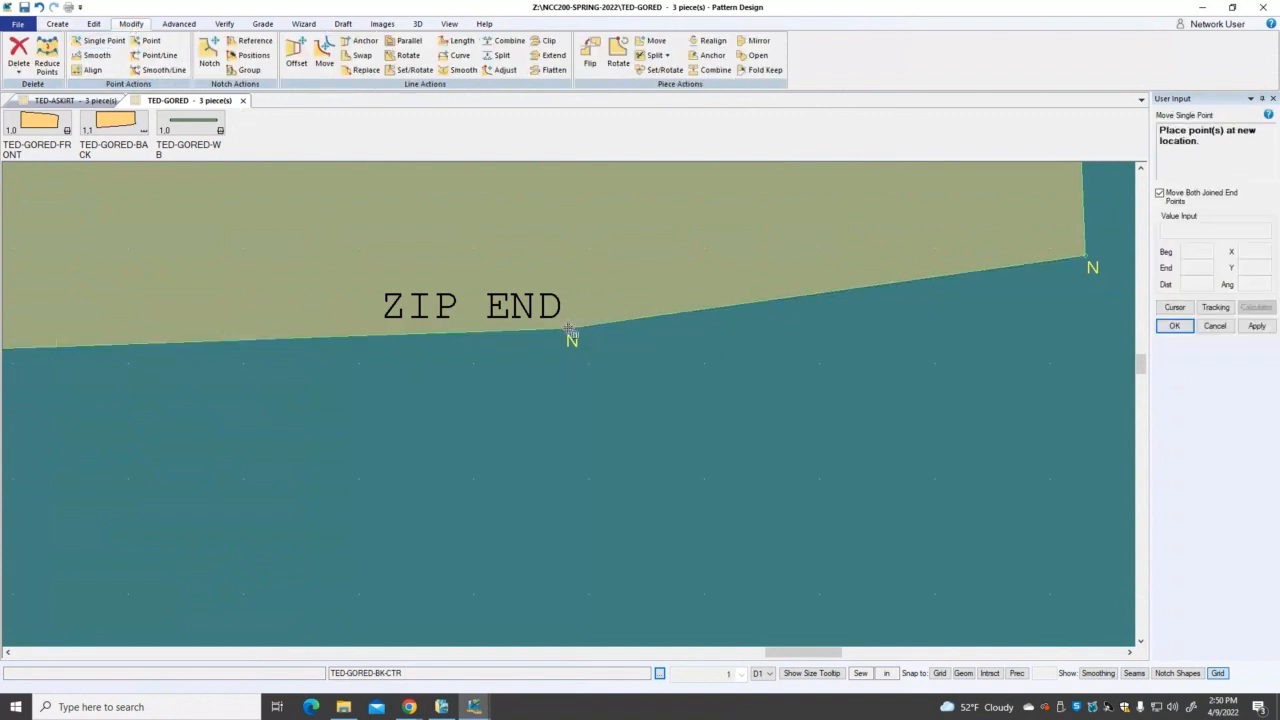
pyautogui.click(569, 326)
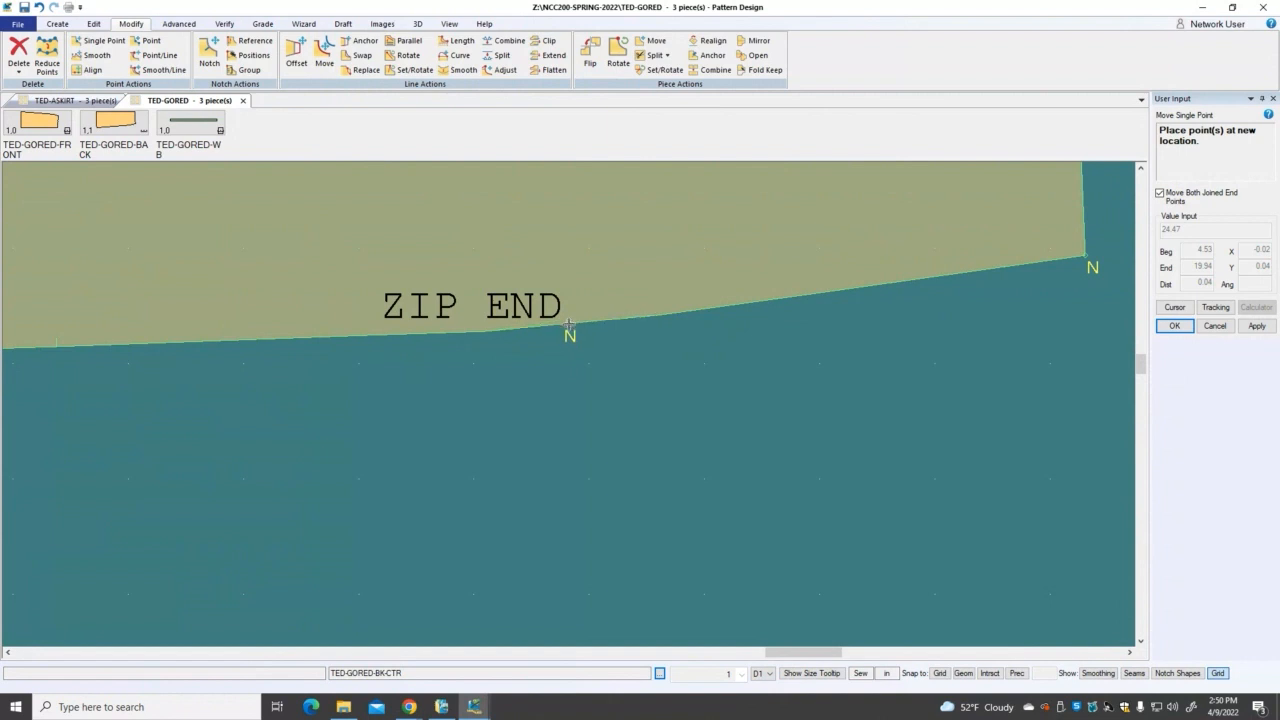
pyautogui.click(571, 326)
pyautogui.click(568, 329)
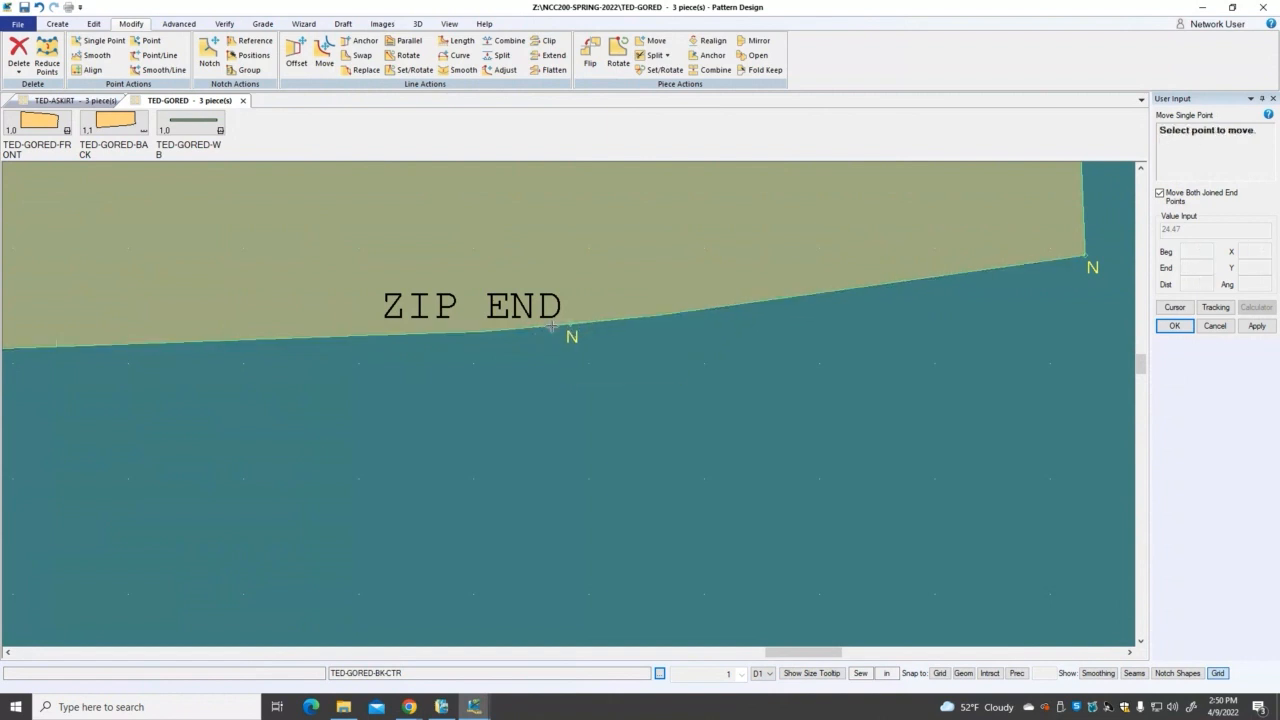
# Step: Shift the back center gore's N bend point at ZIP END about 0.03 in along the seam toward the waist
pyautogui.click(571, 327)
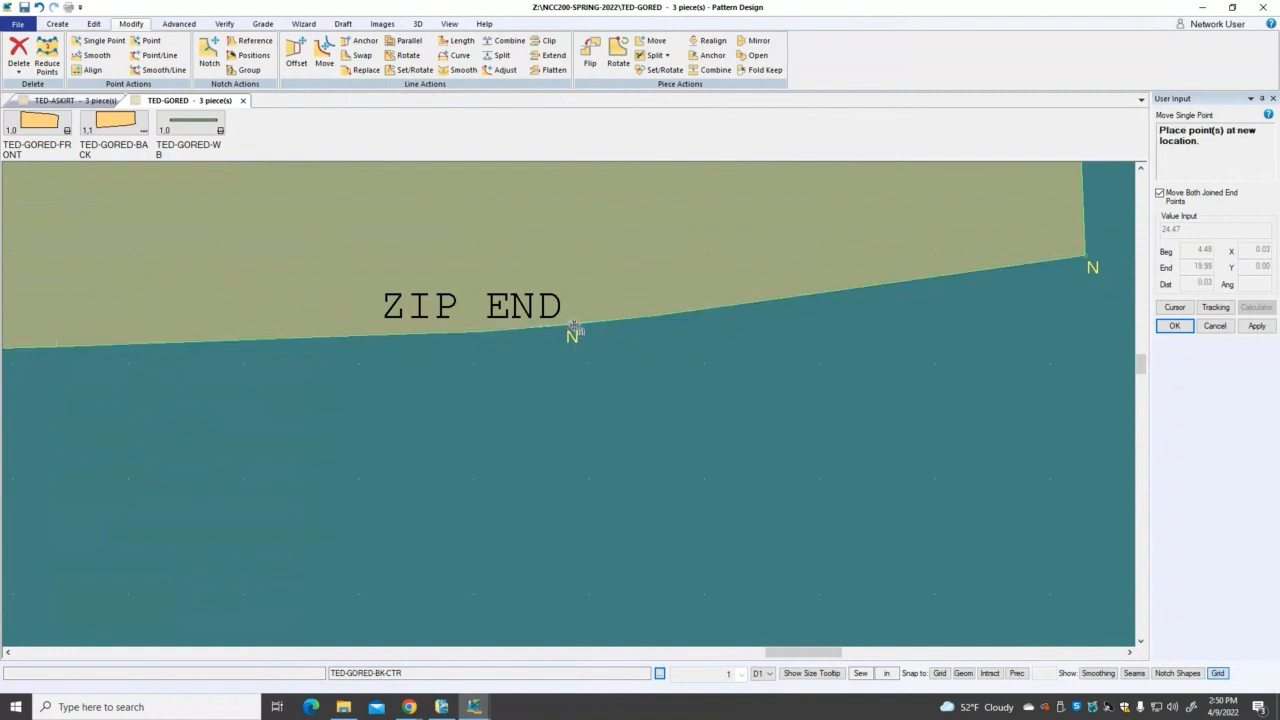
pyautogui.click(573, 328)
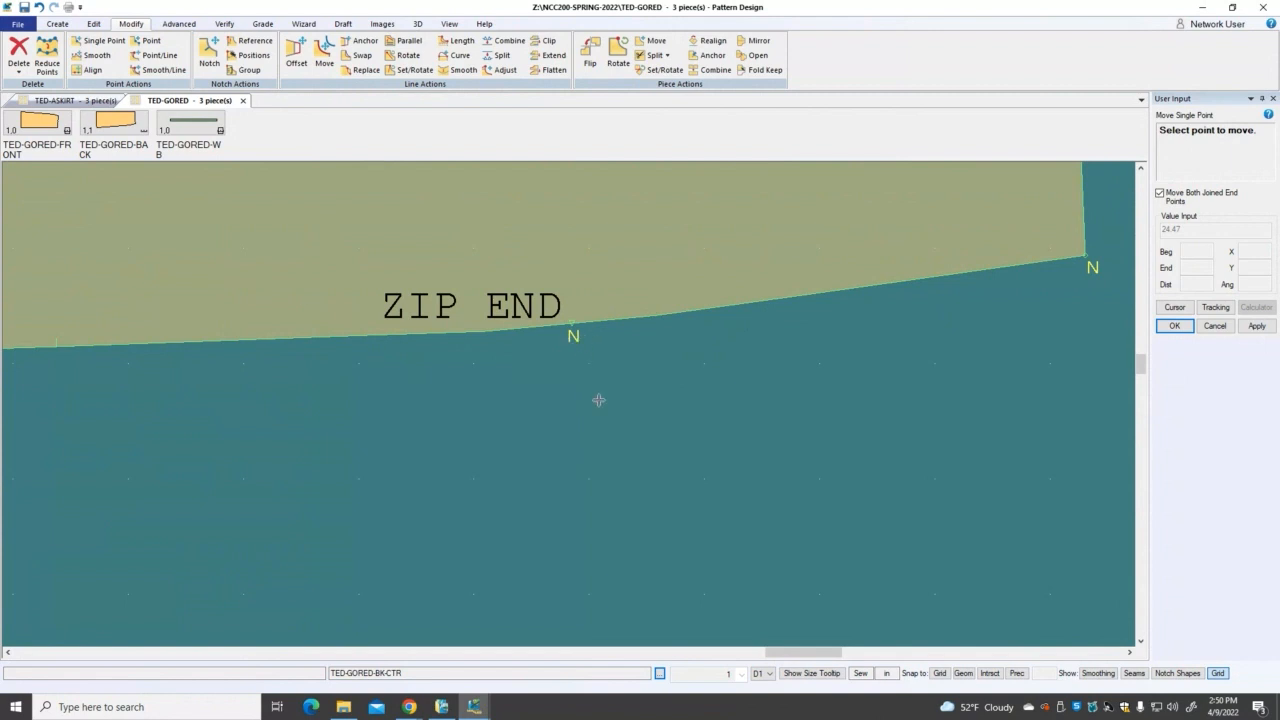
pyautogui.rightClick(684, 373)
pyautogui.click(686, 374)
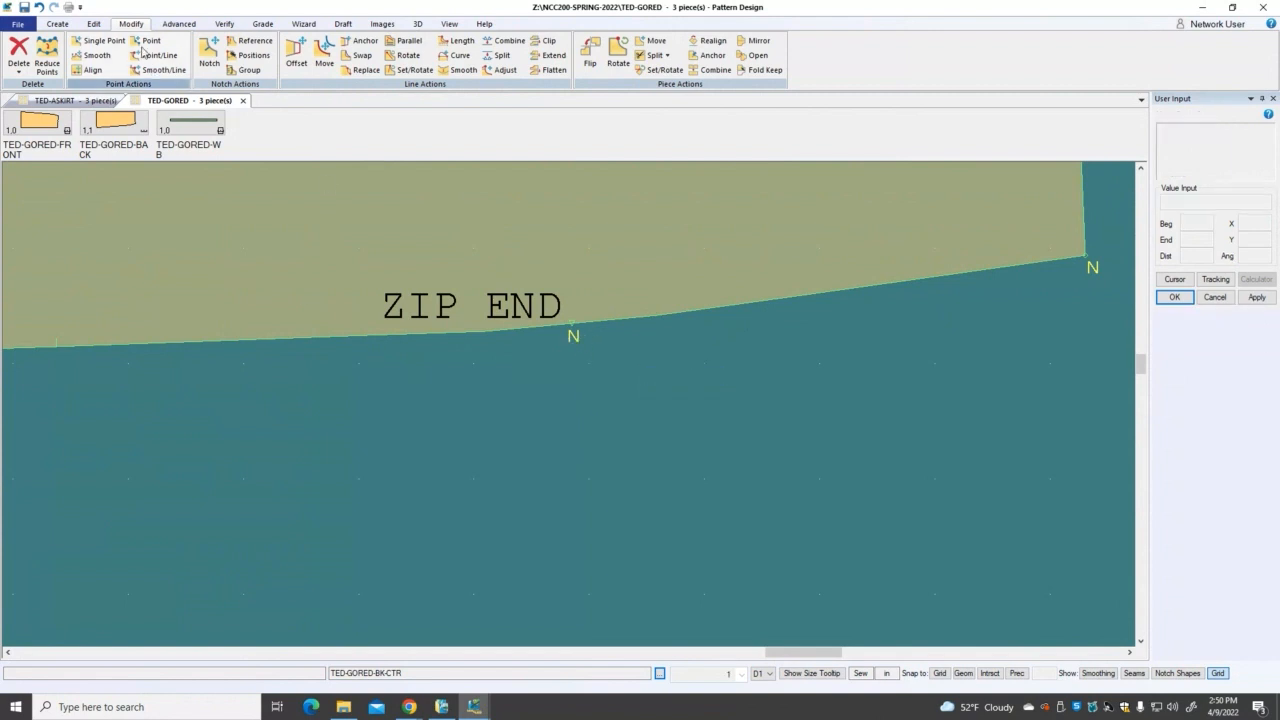
# Step: Move the back side gore farther away from the back center gore's seam, clearing the space around the bend
pyautogui.click(93, 23)
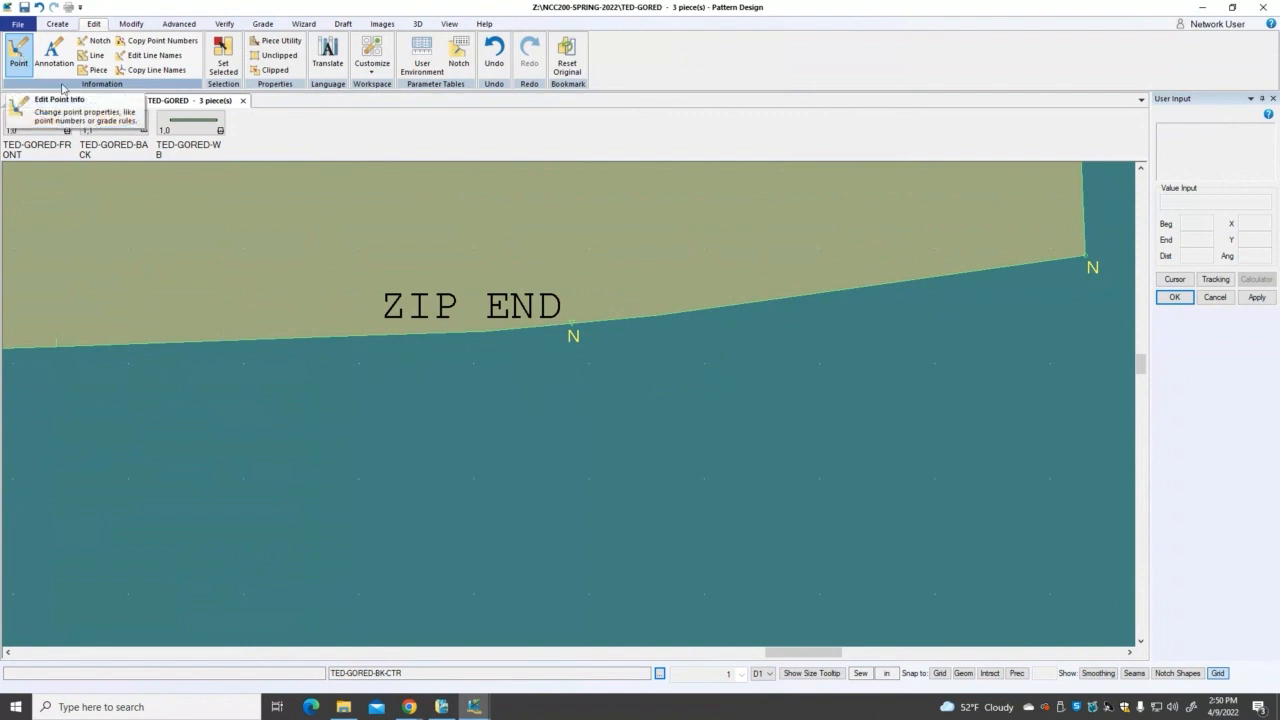
pyautogui.rightClick(729, 376)
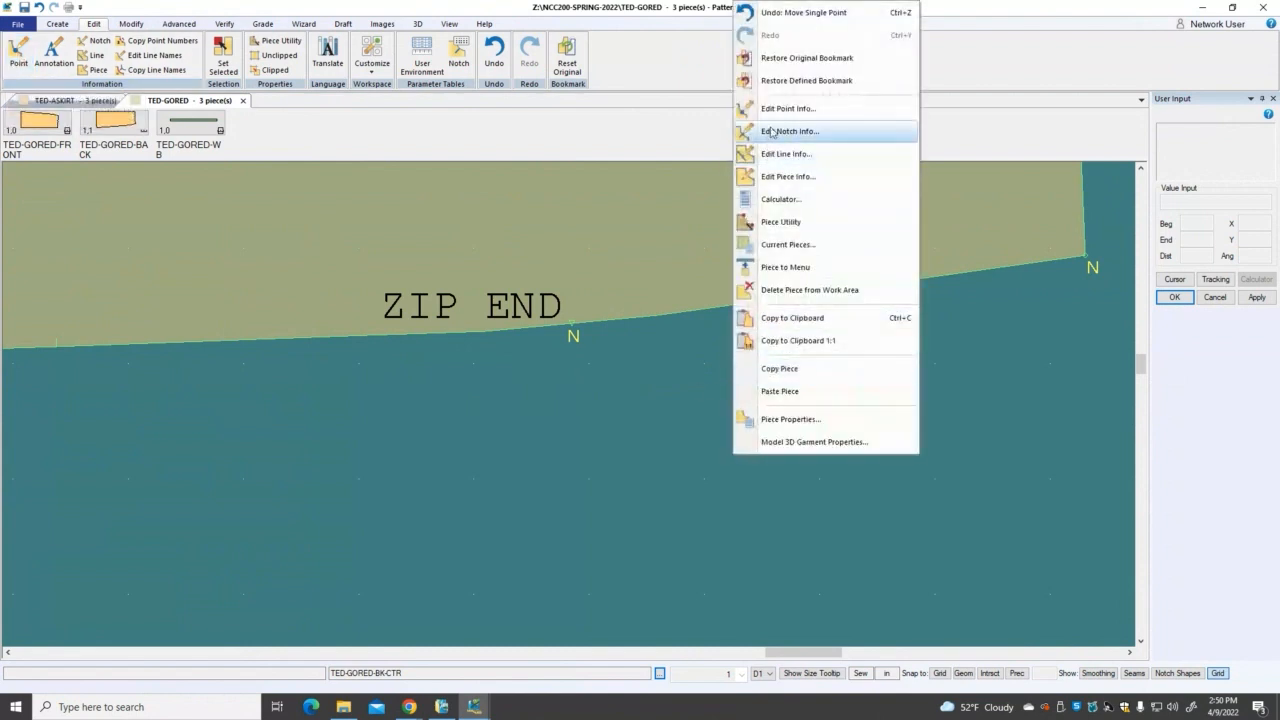
pyautogui.click(252, 450)
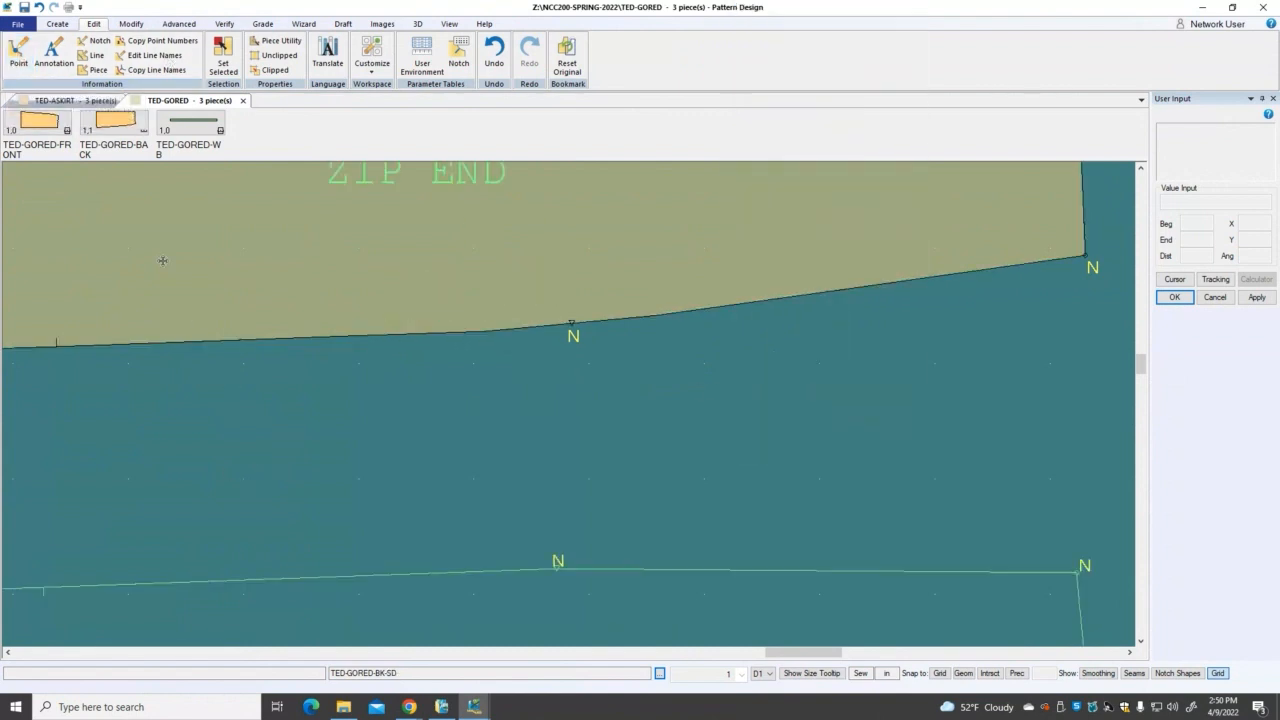
pyautogui.click(468, 629)
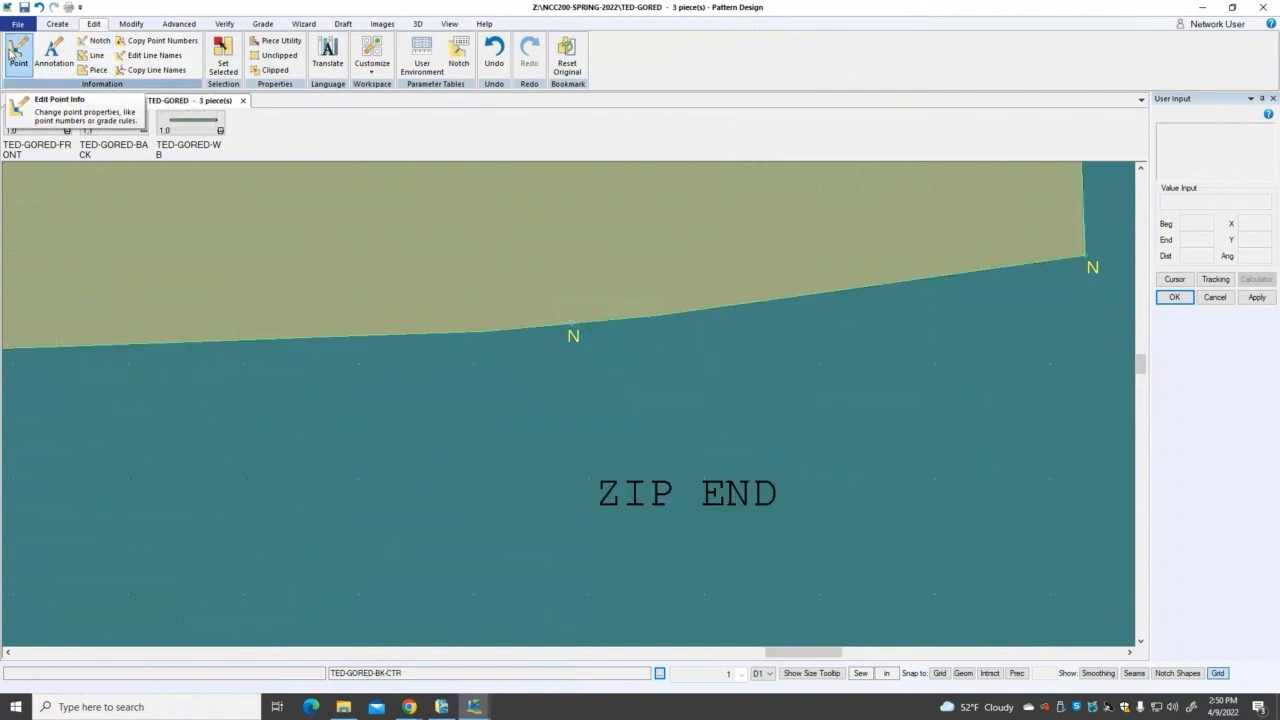
# Step: Set the smoothing attribute of the back center gore's seam bend point to S - Smoothing Point
pyautogui.rightClick(825, 372)
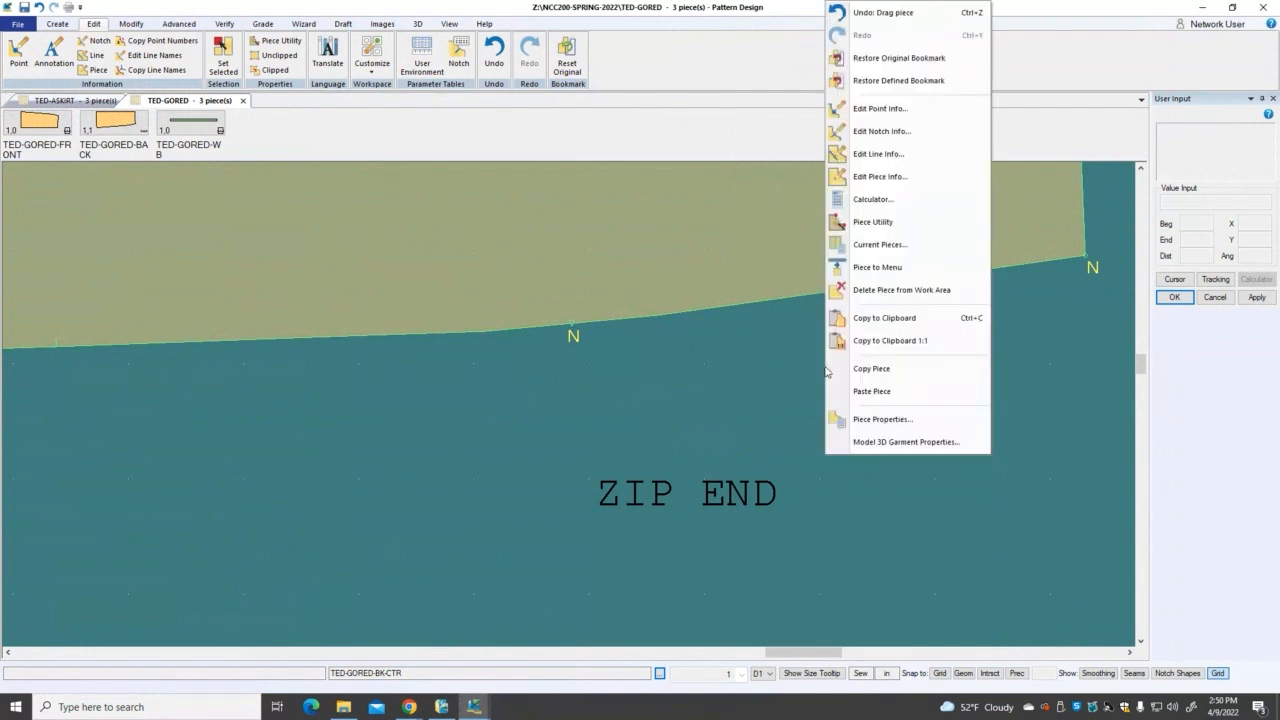
pyautogui.click(875, 108)
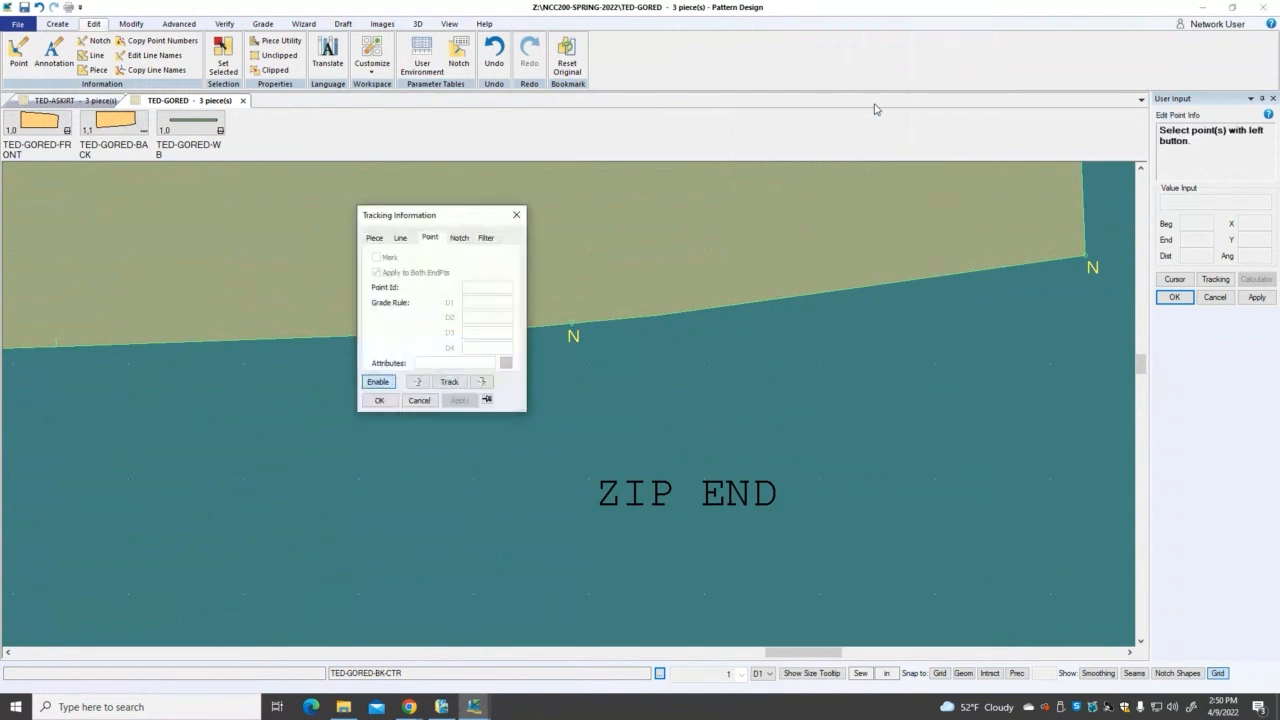
pyautogui.moveTo(453, 219); pyautogui.dragTo(365, 280)
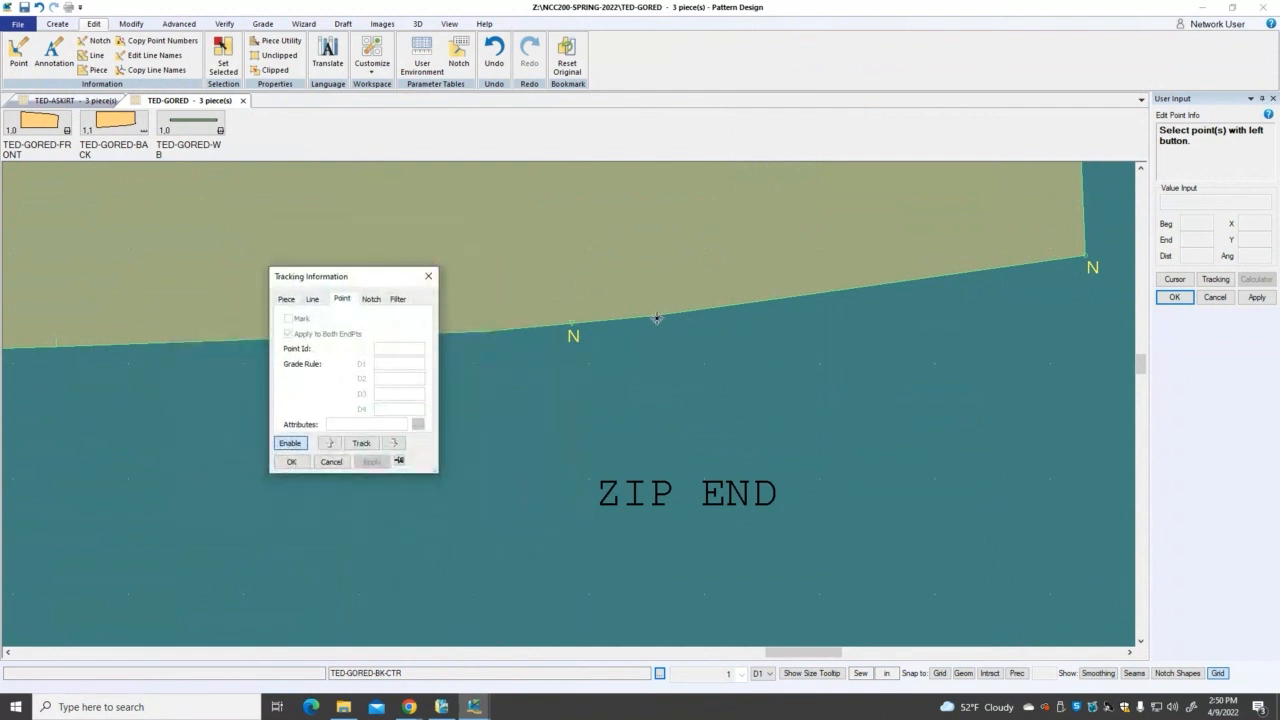
pyautogui.click(572, 323)
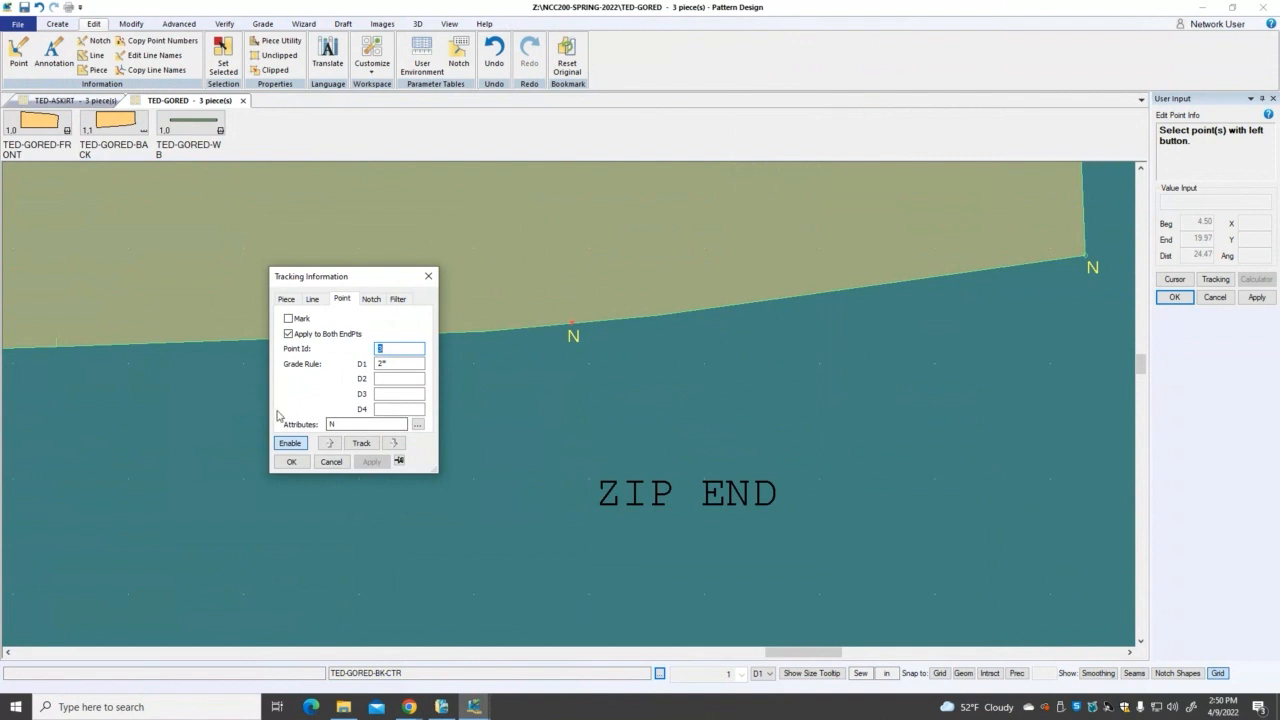
pyautogui.click(418, 426)
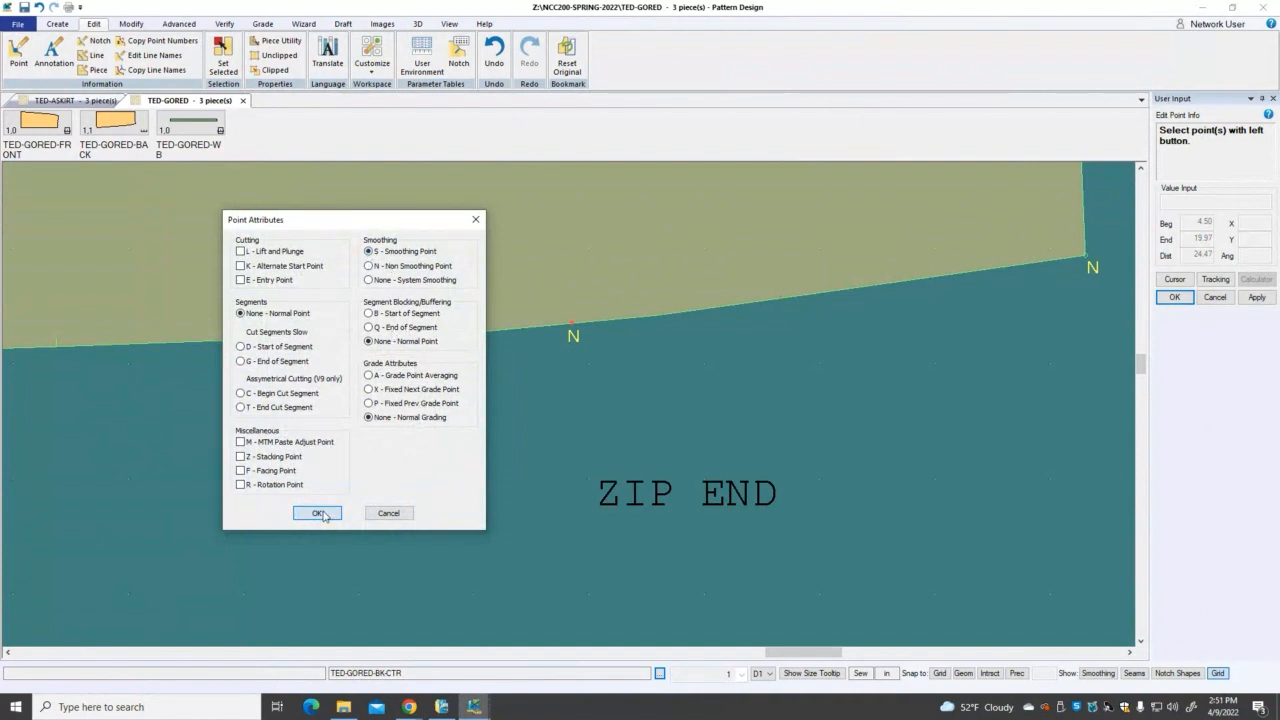
pyautogui.click(322, 513)
pyautogui.click(370, 463)
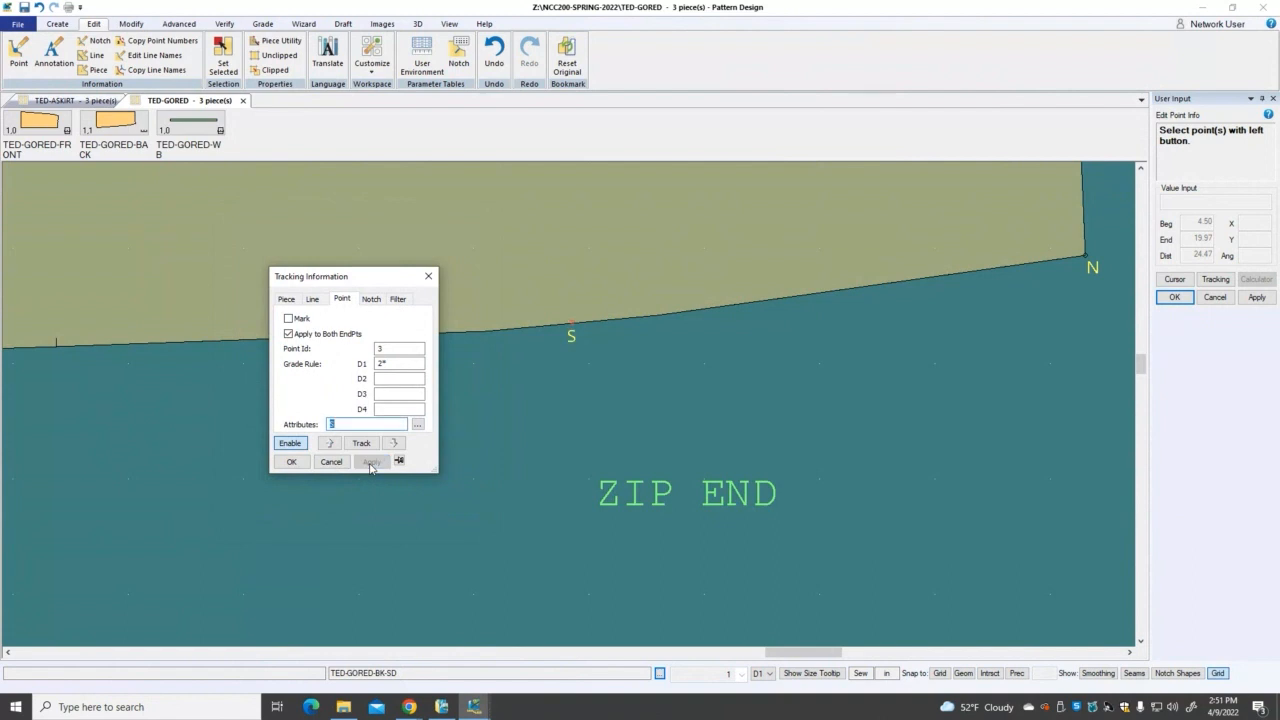
pyautogui.click(291, 462)
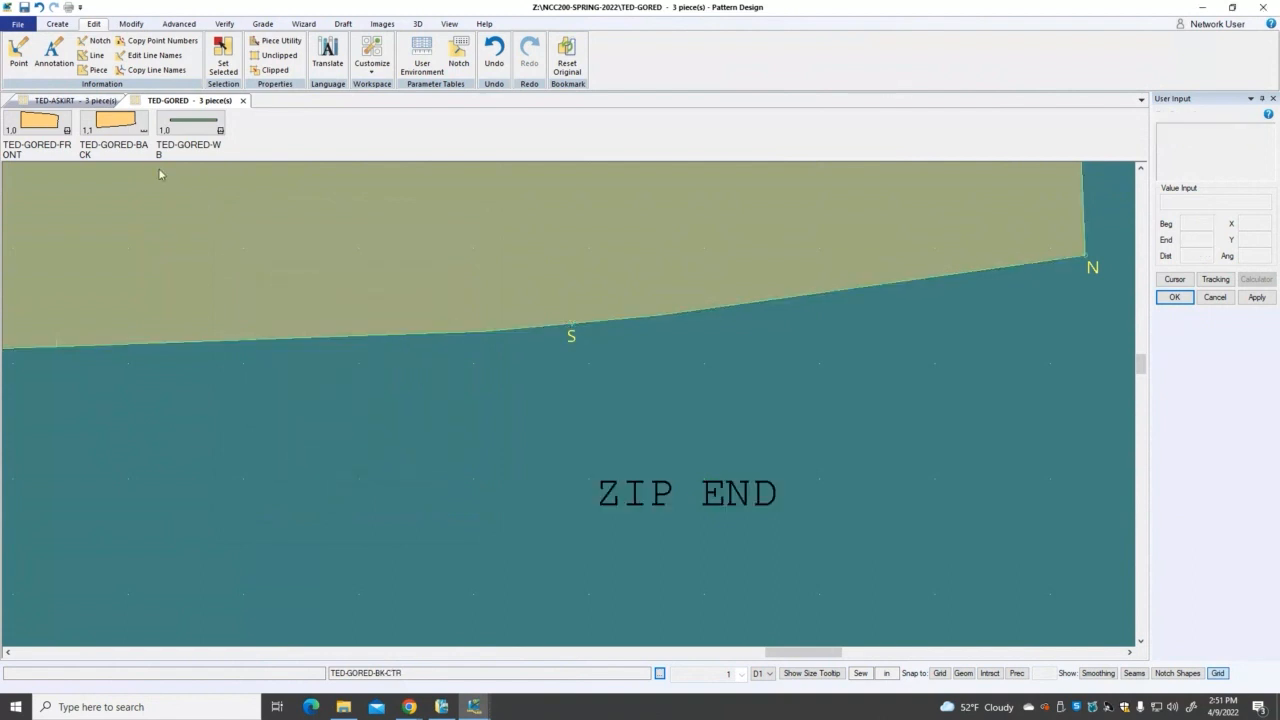
# Step: Move the back center gore's S bend point slightly outward, about 0.02 in, with Move Single Point
pyautogui.click(57, 23)
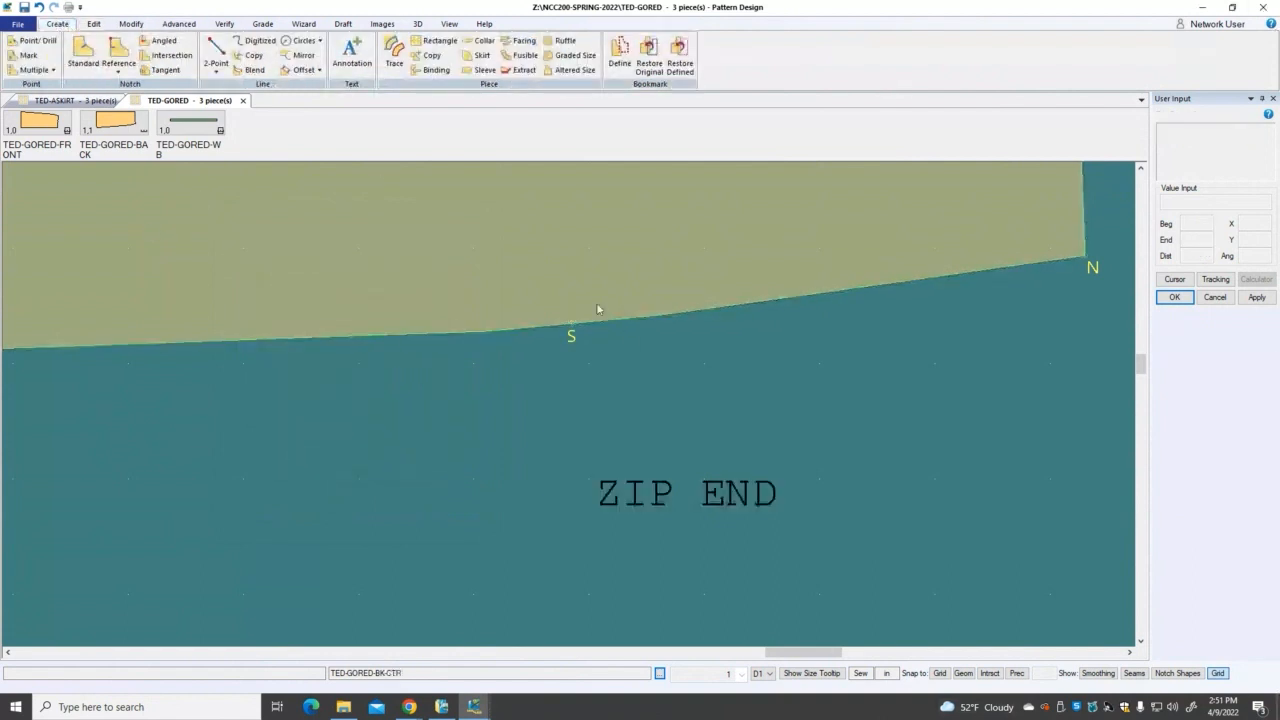
pyautogui.click(131, 23)
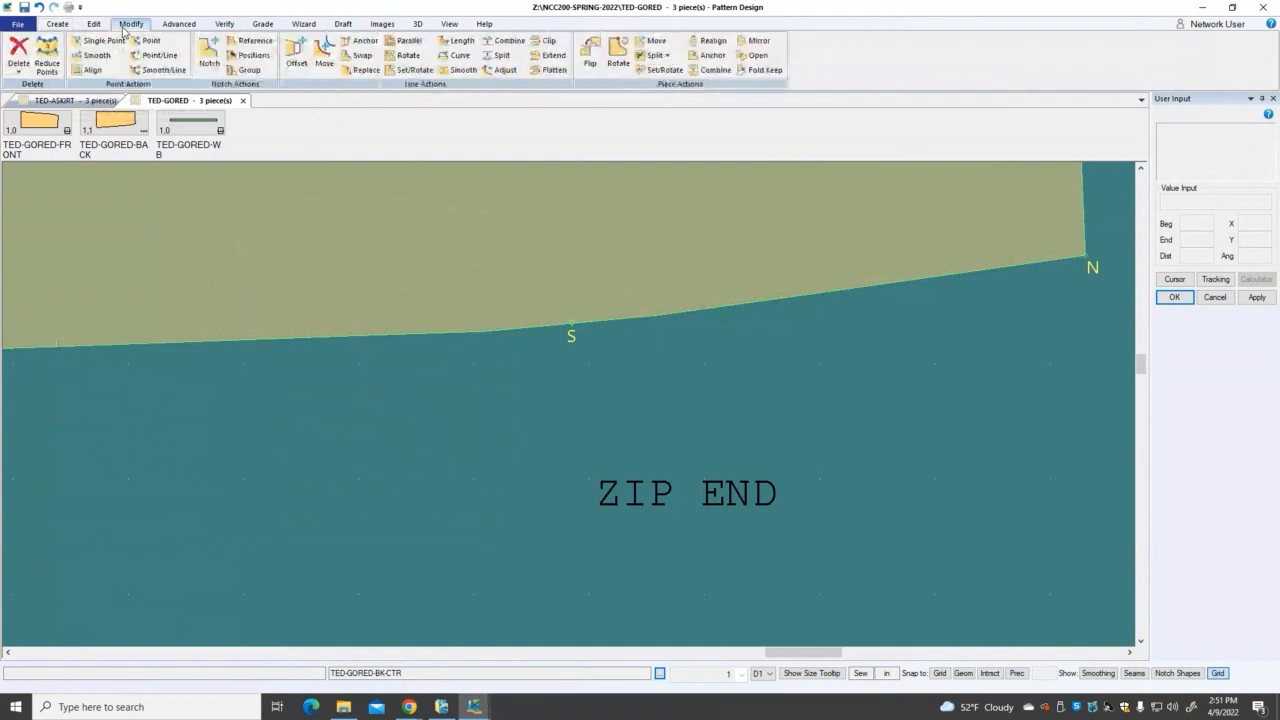
pyautogui.click(100, 41)
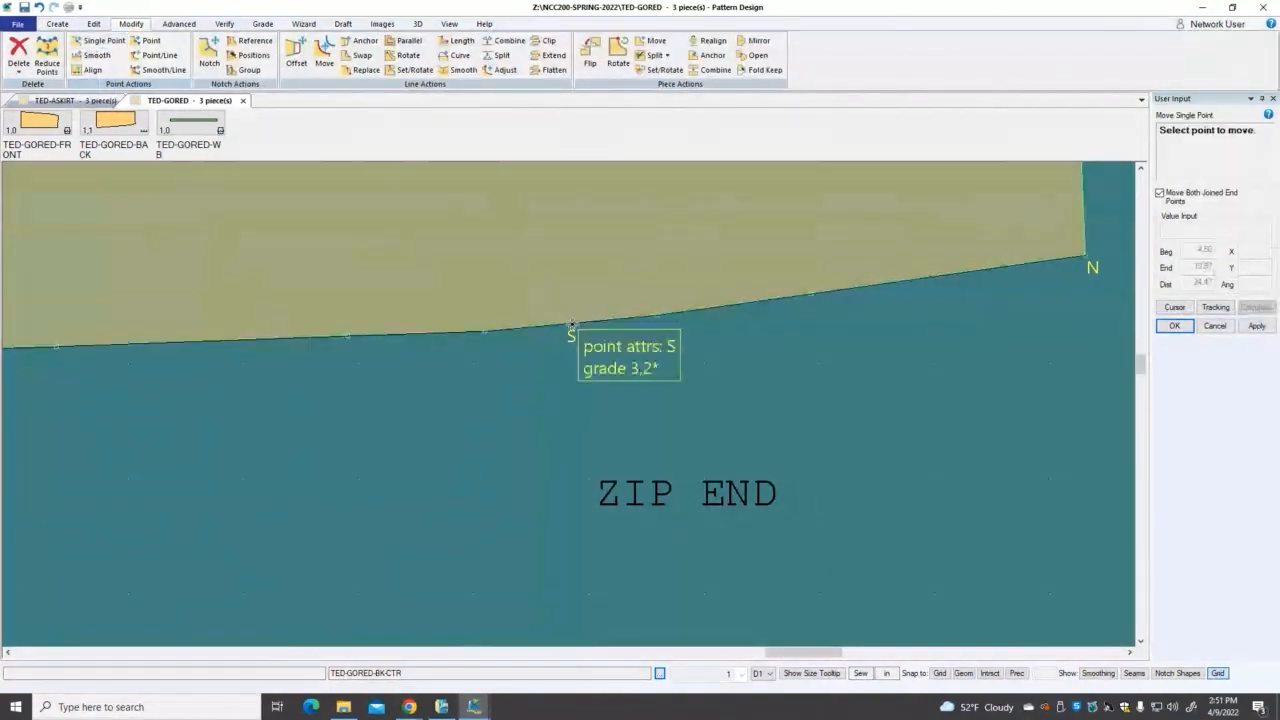
pyautogui.click(572, 332)
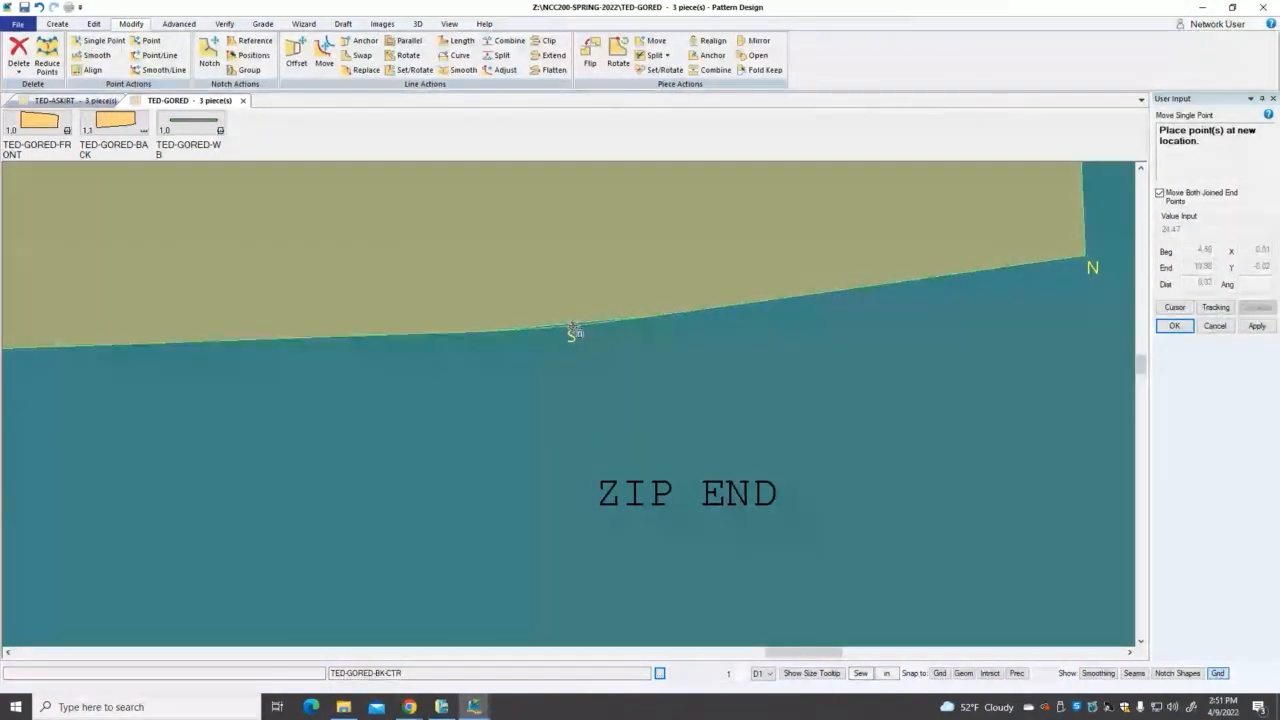
pyautogui.click(572, 330)
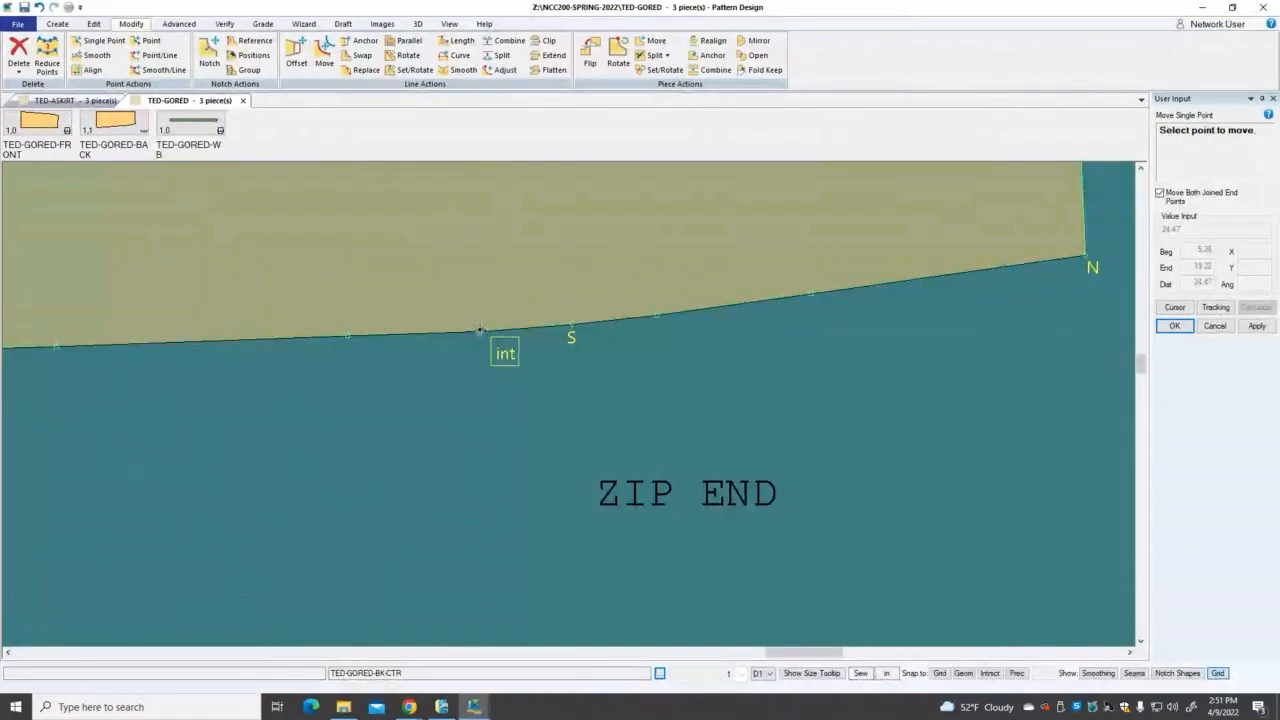
# Step: Move the intermediate point on the hem side of the S bend point slightly along the seam toward the hem
pyautogui.click(479, 333)
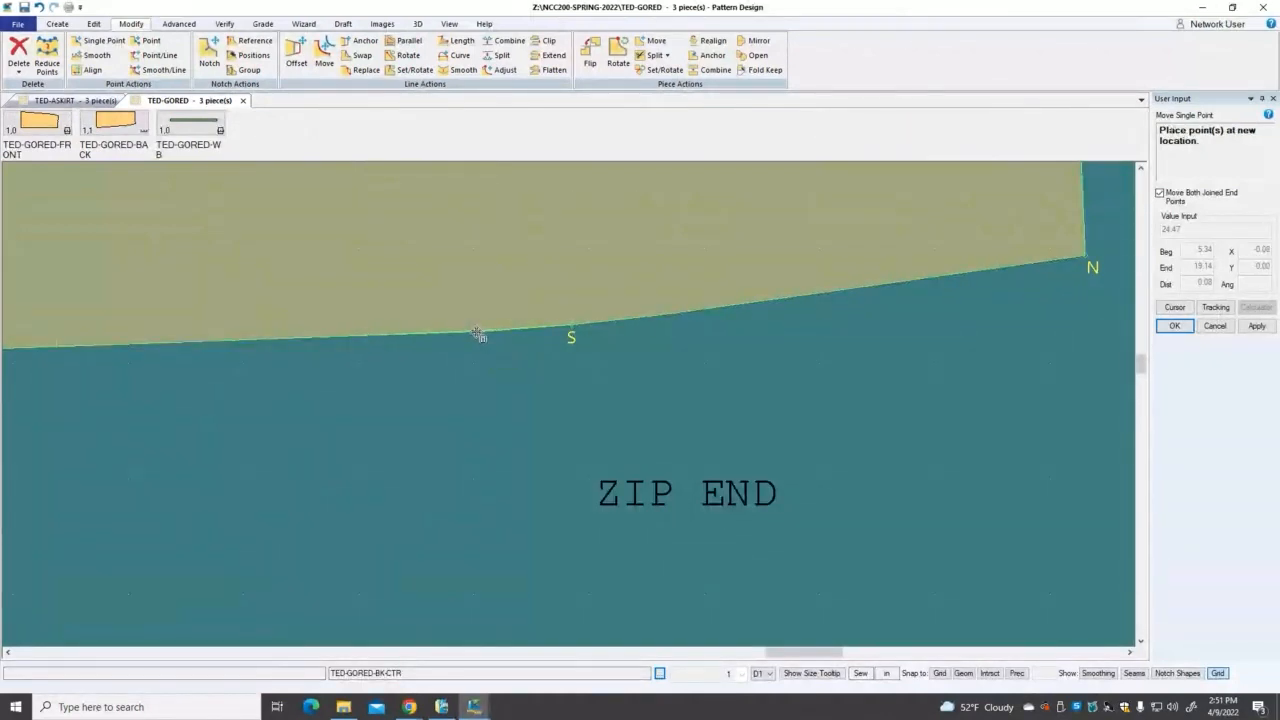
pyautogui.click(479, 333)
pyautogui.rightClick(692, 346)
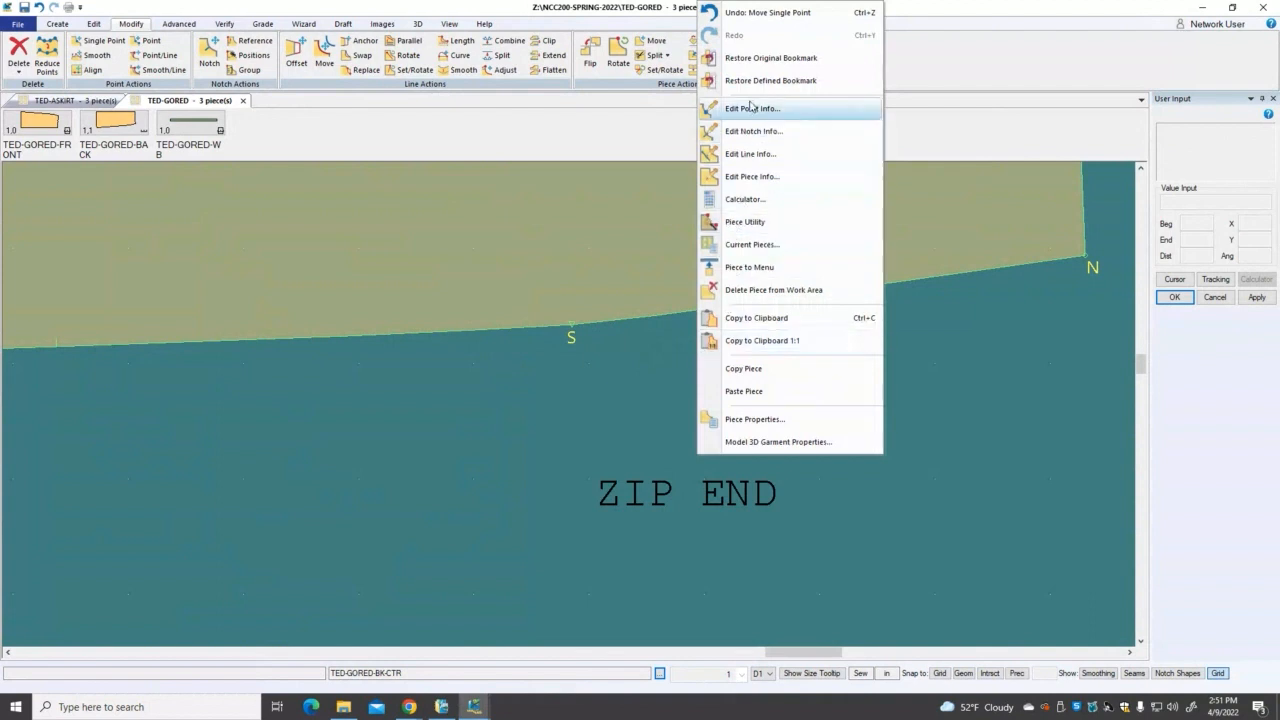
pyautogui.click(960, 450)
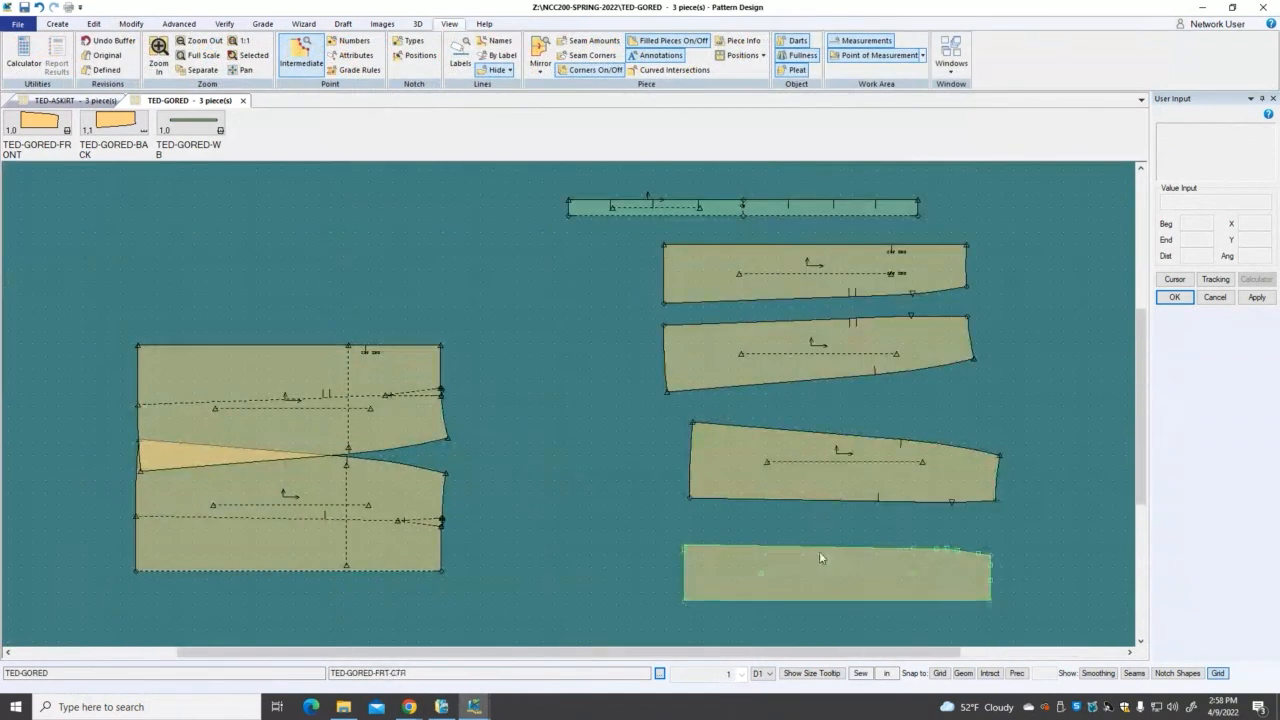
# Step: Hide the intermediate points on the front center gore
pyautogui.click(301, 55)
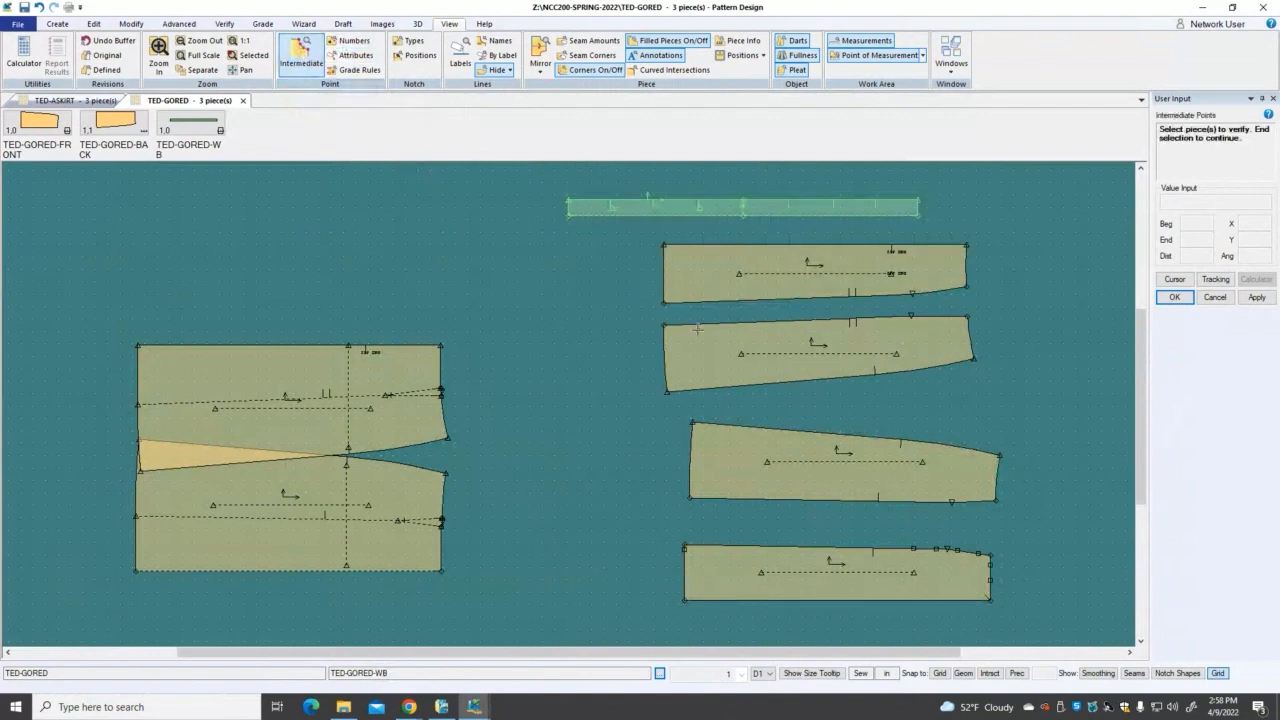
pyautogui.click(856, 574)
pyautogui.rightClick(856, 573)
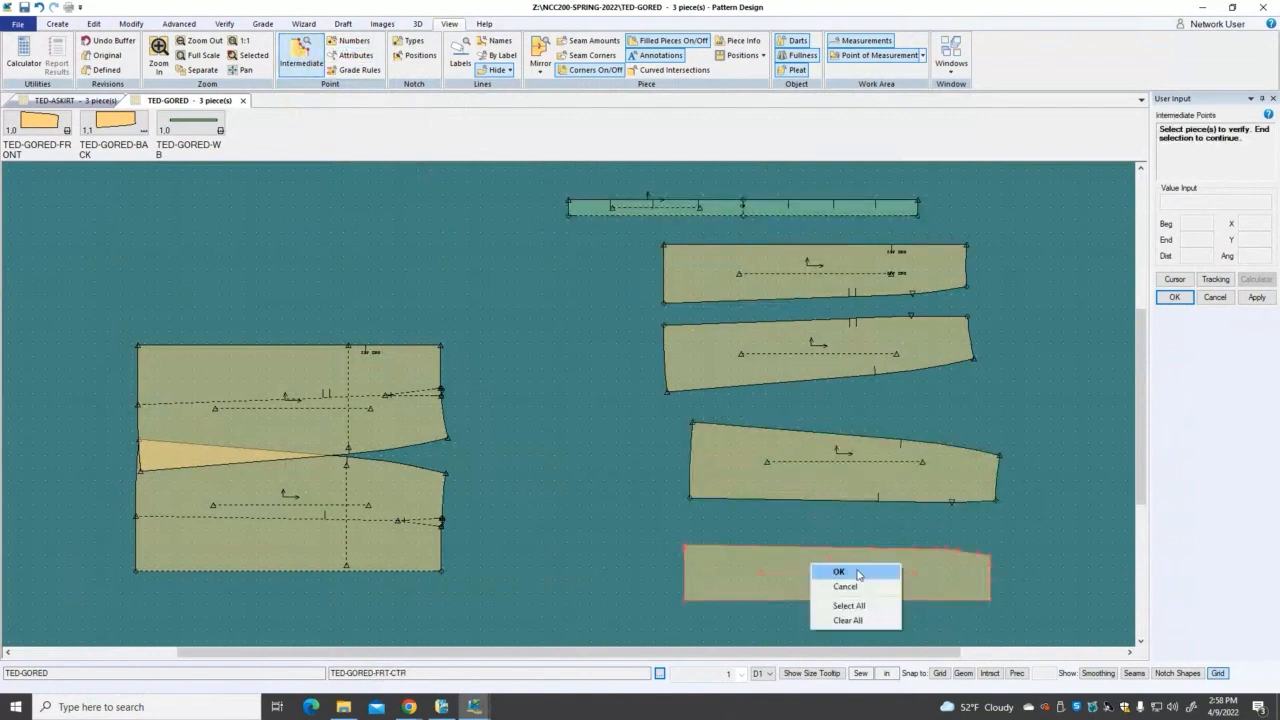
pyautogui.click(835, 571)
pyautogui.click(673, 488)
pyautogui.rightClick(644, 474)
pyautogui.click(644, 474)
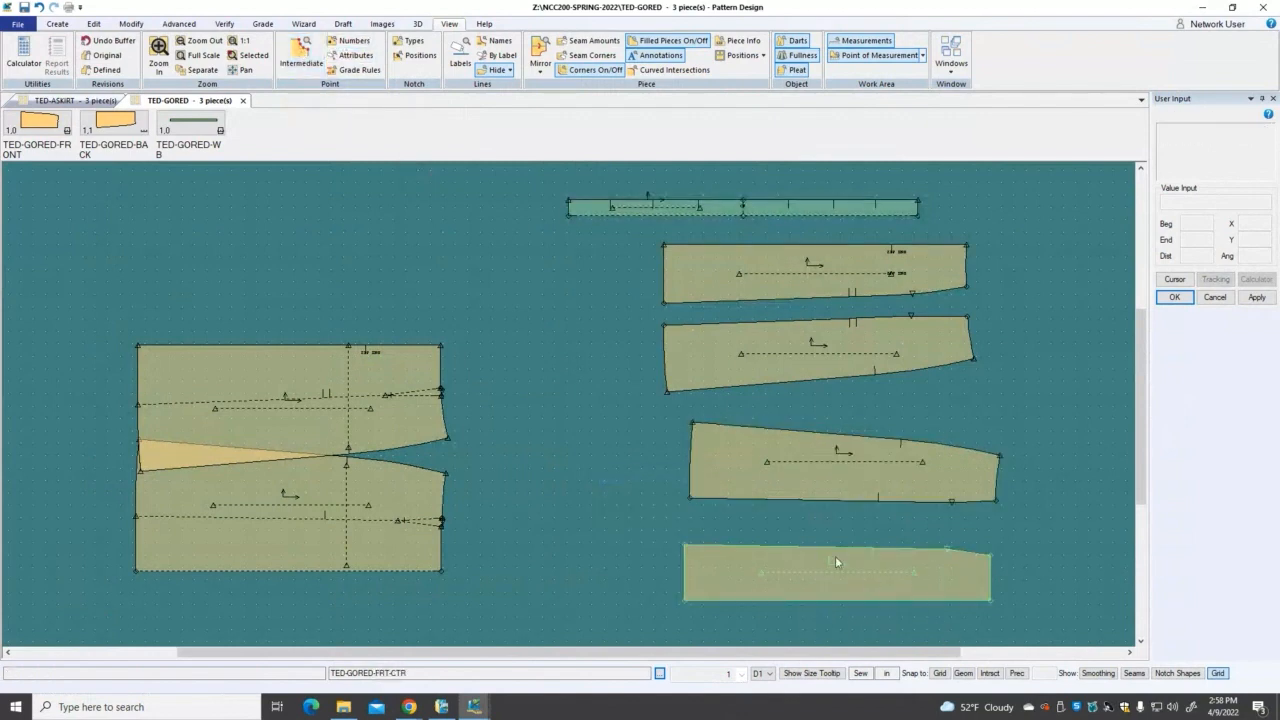
# Step: Place the front side gore just above the front center gore, and the back side gore just above the front side gore
pyautogui.click(848, 505)
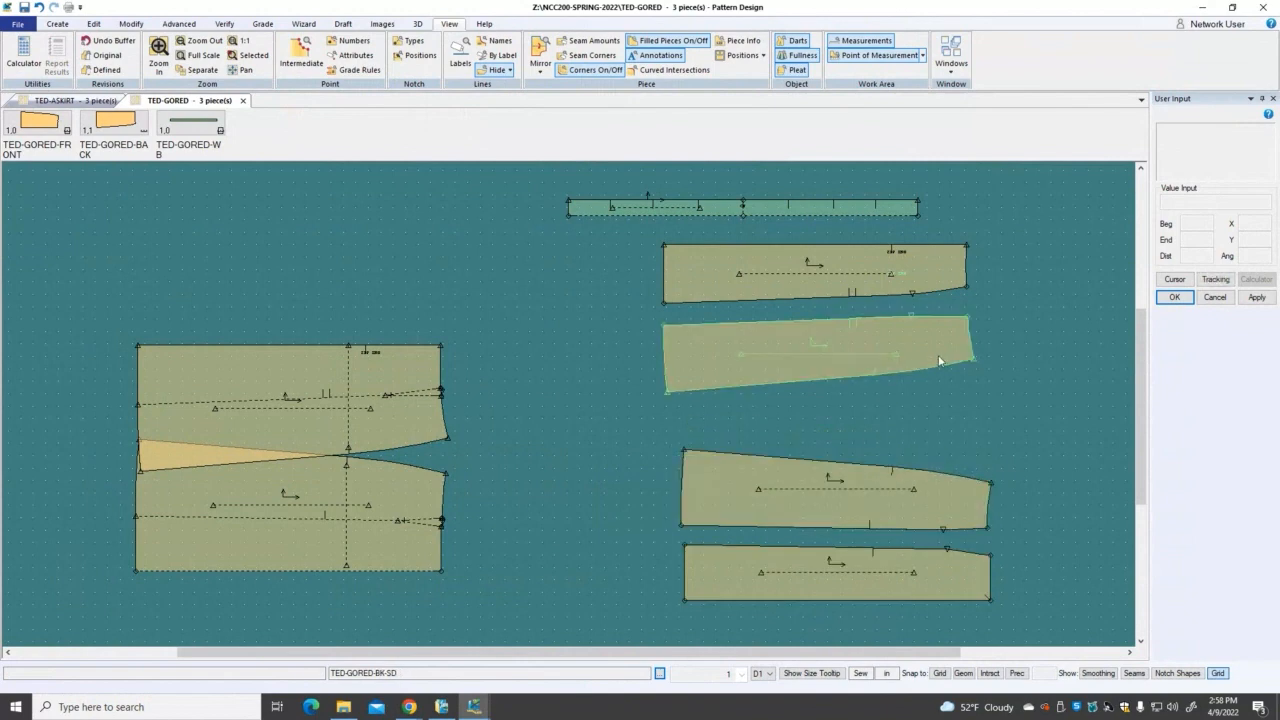
pyautogui.click(948, 570)
pyautogui.click(946, 568)
pyautogui.click(846, 322)
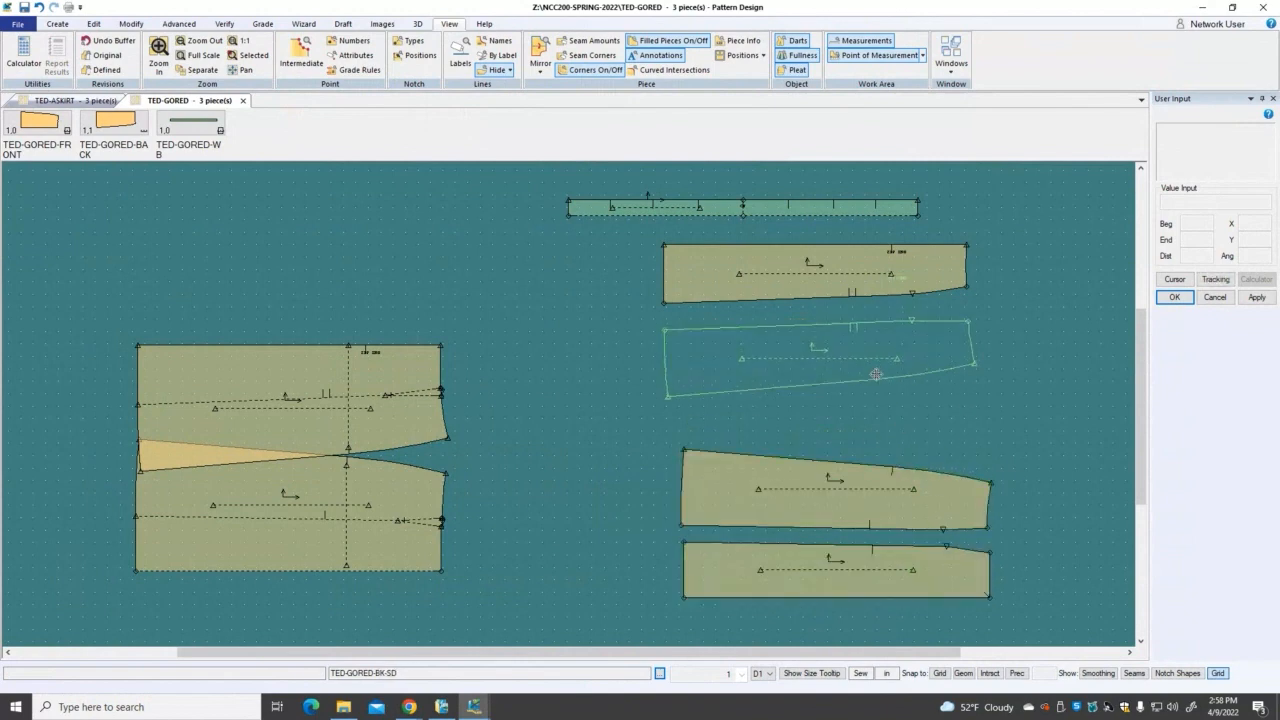
pyautogui.click(860, 370)
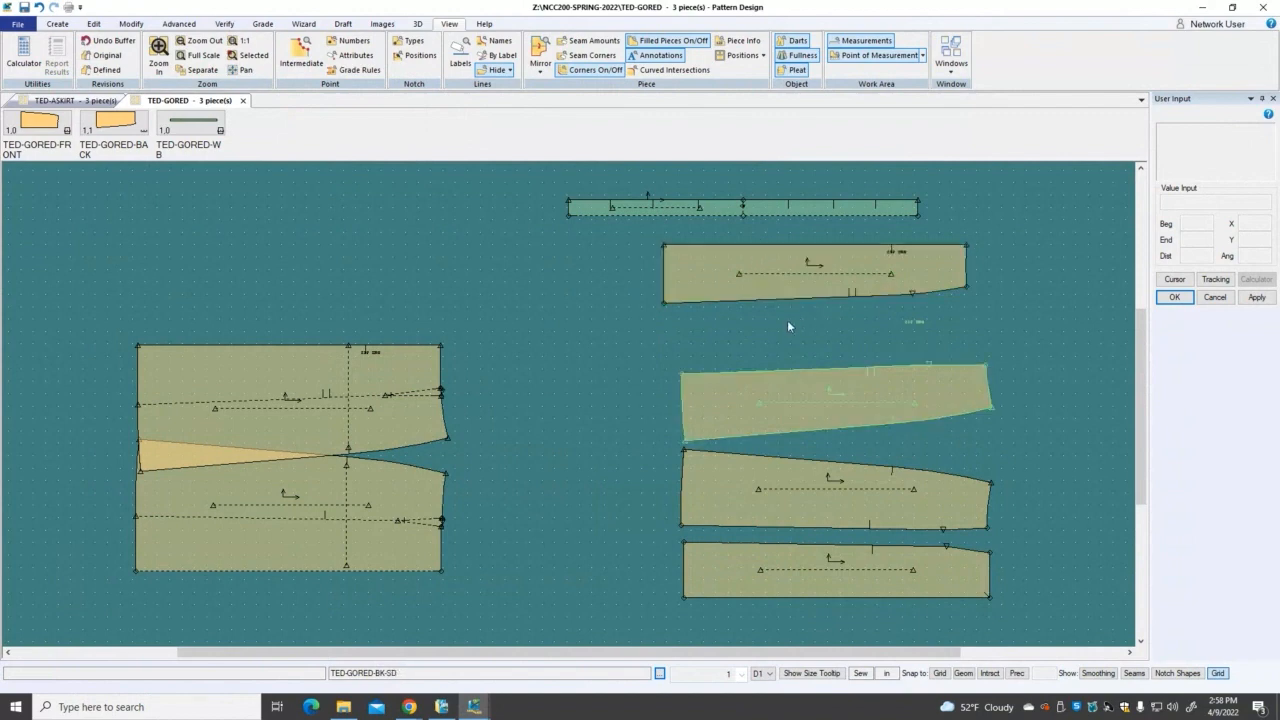
pyautogui.click(905, 404)
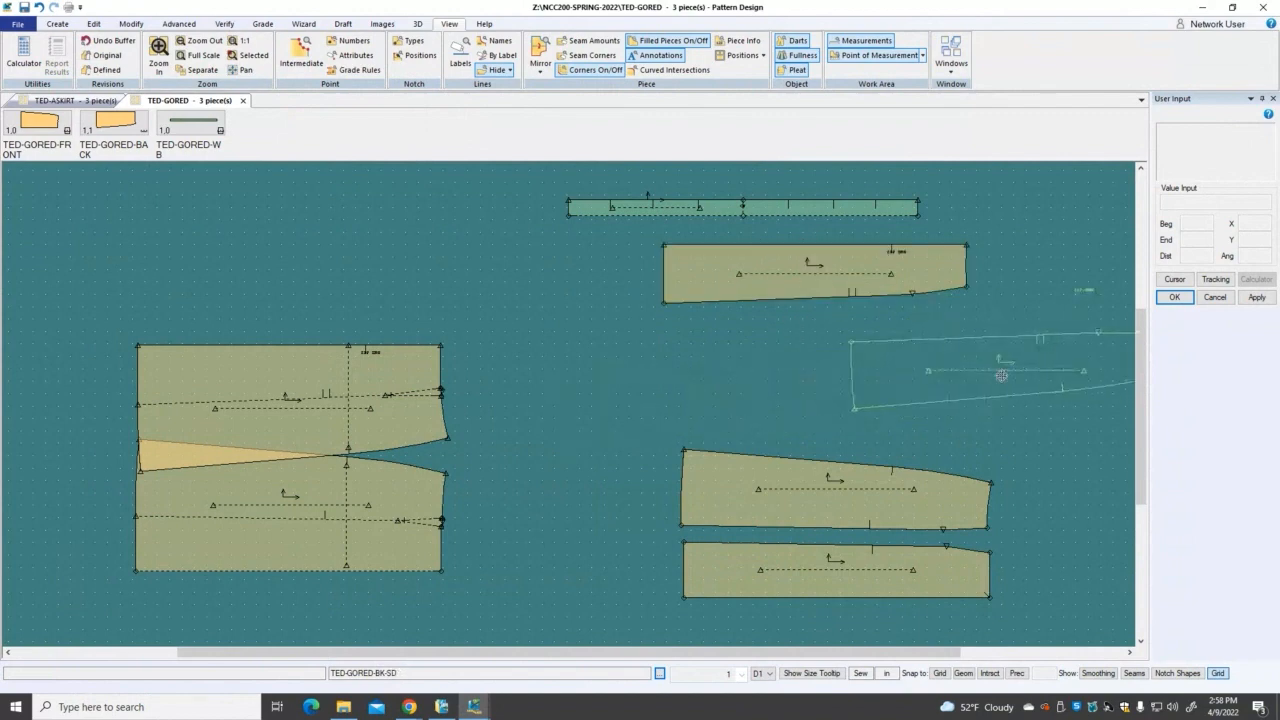
pyautogui.click(904, 398)
# Step: Separate the original unsplit back and front skirt pieces, moving the back up and the front down
pyautogui.click(352, 353)
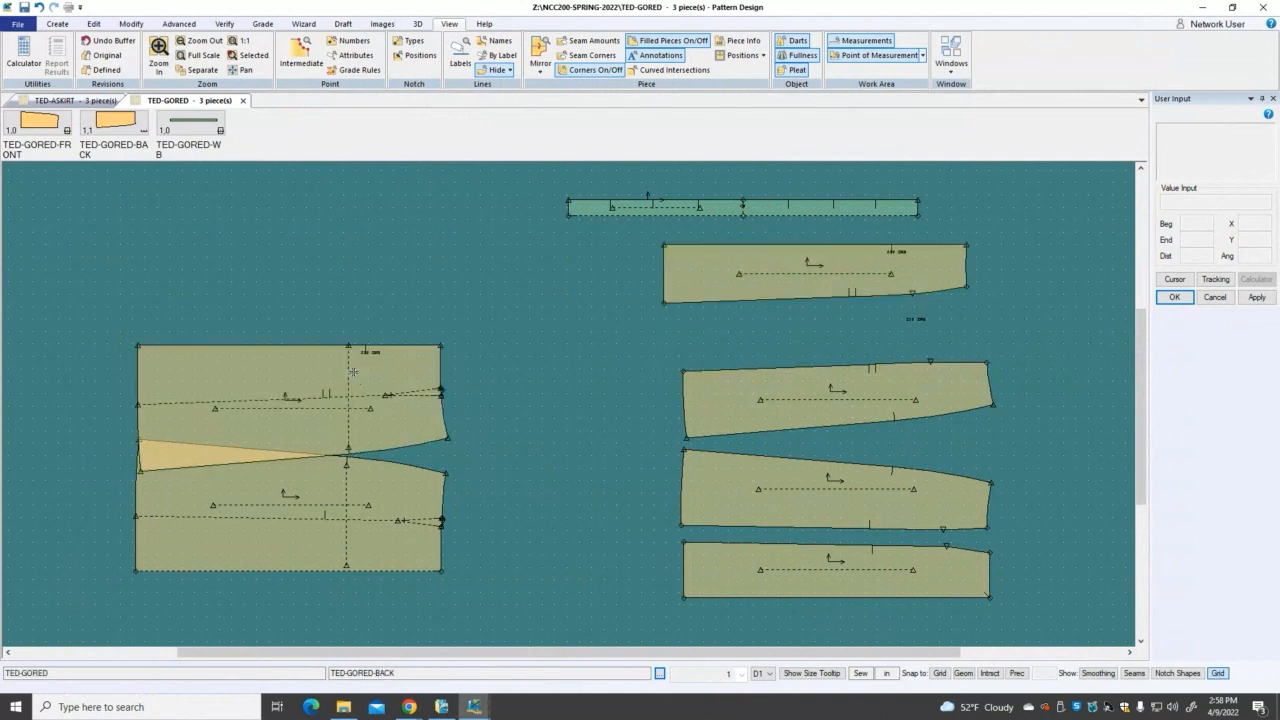
pyautogui.click(344, 315)
pyautogui.scroll(2, 344, 312)
pyautogui.scroll(1, 344, 316)
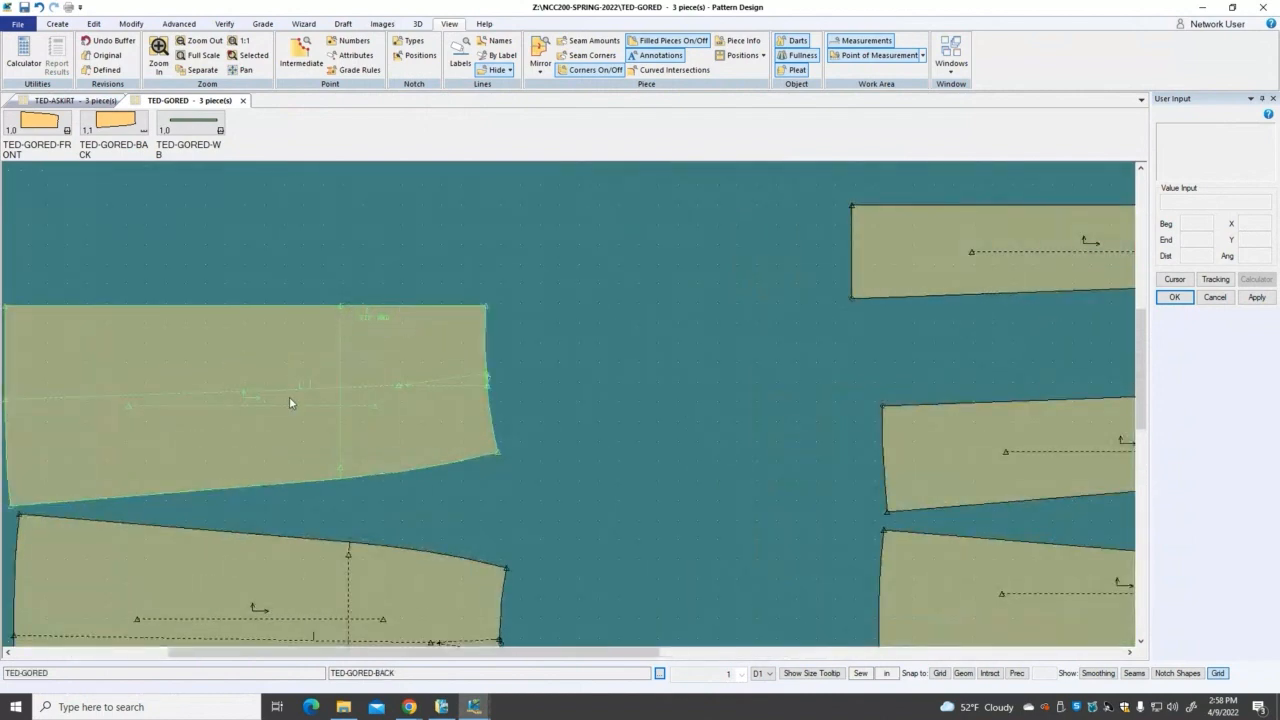
pyautogui.scroll(-2, 289, 390)
pyautogui.click(222, 557)
pyautogui.click(225, 636)
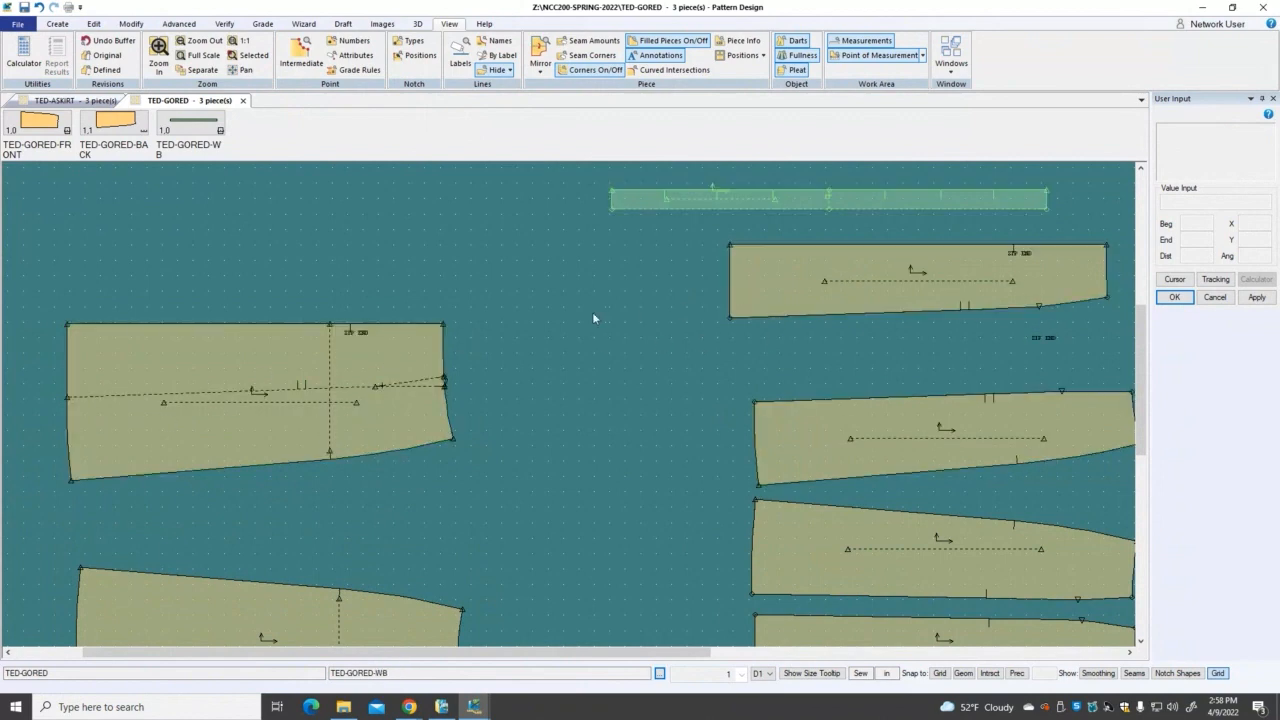
# Step: Move the back side gore slightly toward the hem side and the back center gore up over the waistband
pyautogui.scroll(-1, 592, 312)
pyautogui.click(858, 373)
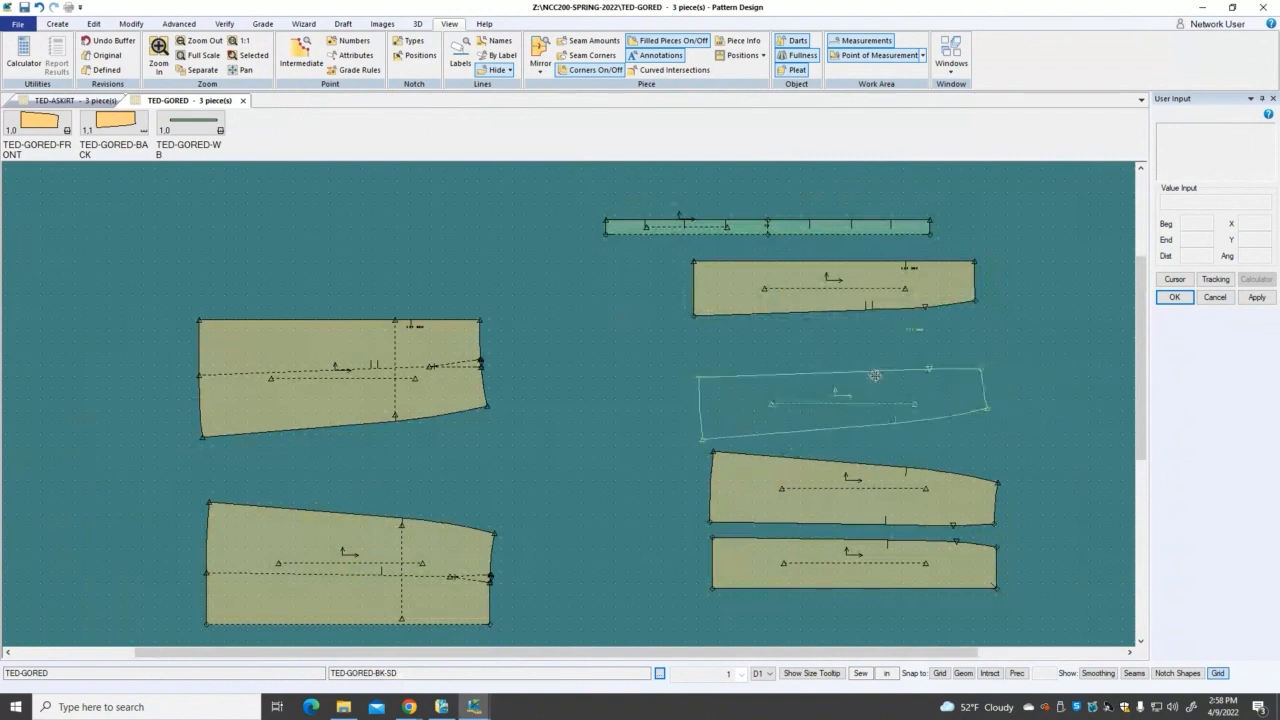
pyautogui.click(794, 369)
pyautogui.click(890, 300)
pyautogui.click(903, 294)
# Step: Delete the stray zipper-end annotation floating above the back side gore
pyautogui.scroll(2, 912, 310)
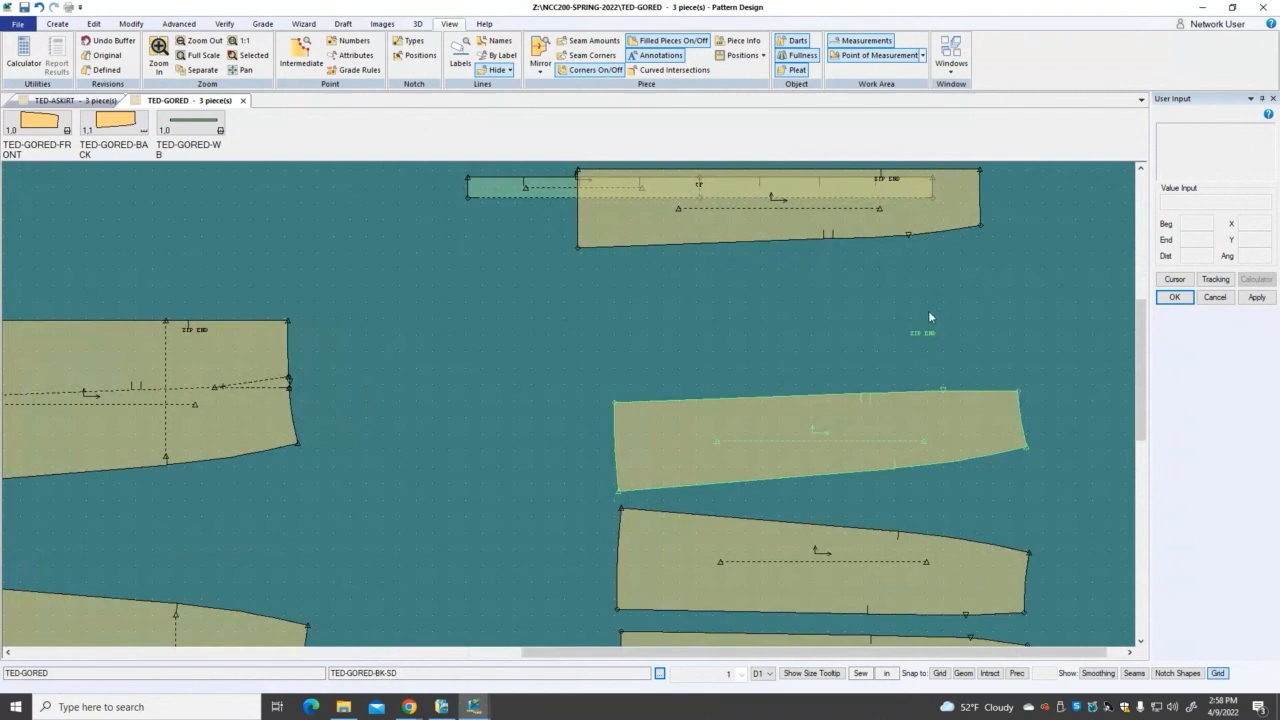
pyautogui.click(131, 24)
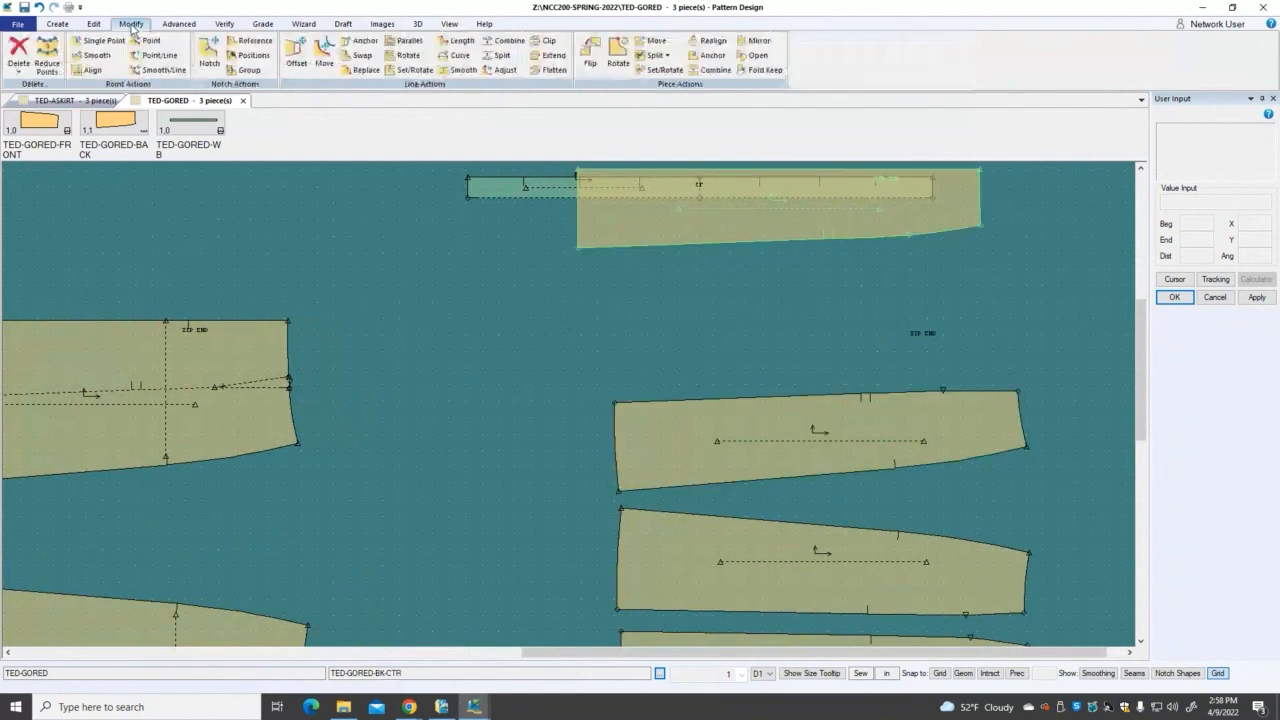
pyautogui.click(22, 72)
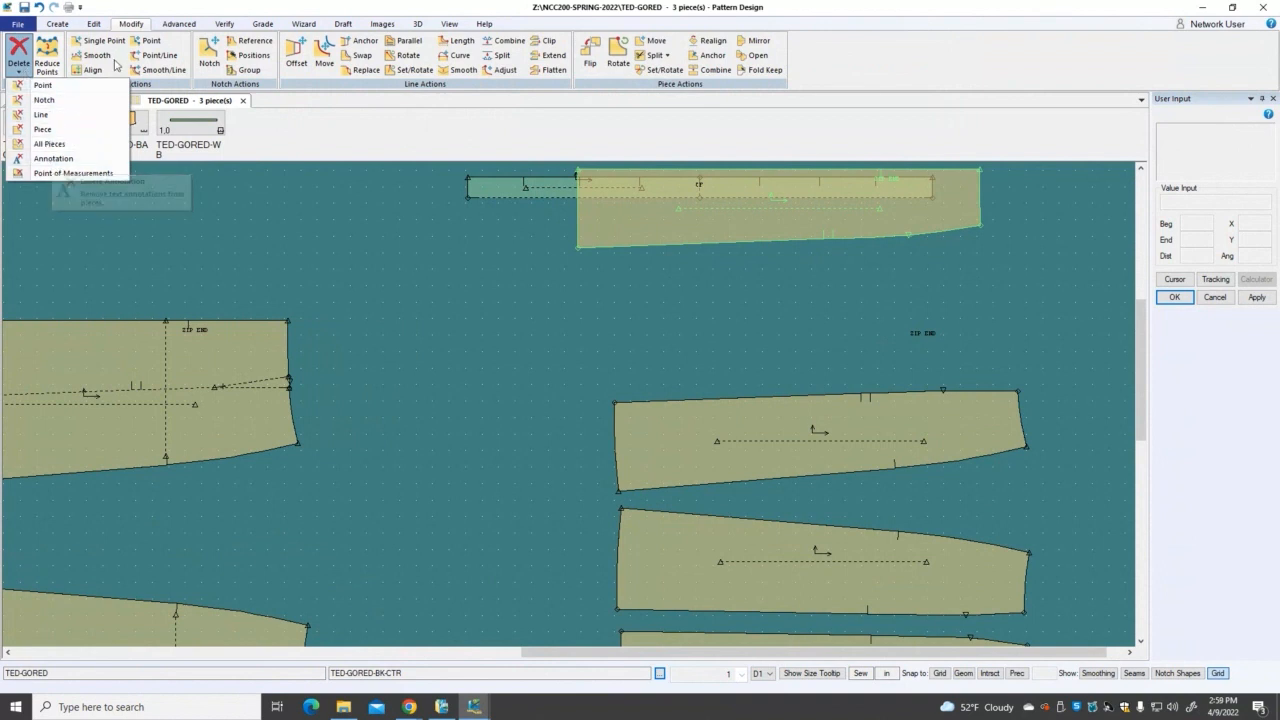
pyautogui.click(22, 63)
pyautogui.click(20, 68)
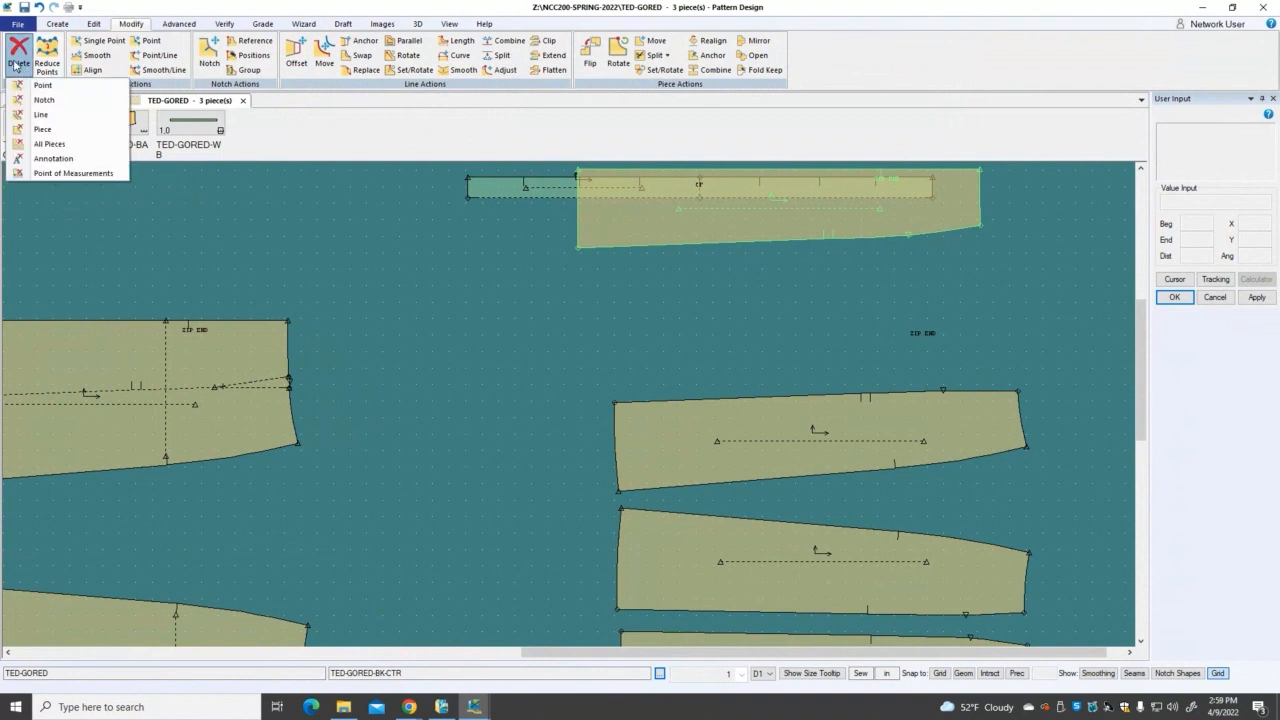
pyautogui.click(55, 160)
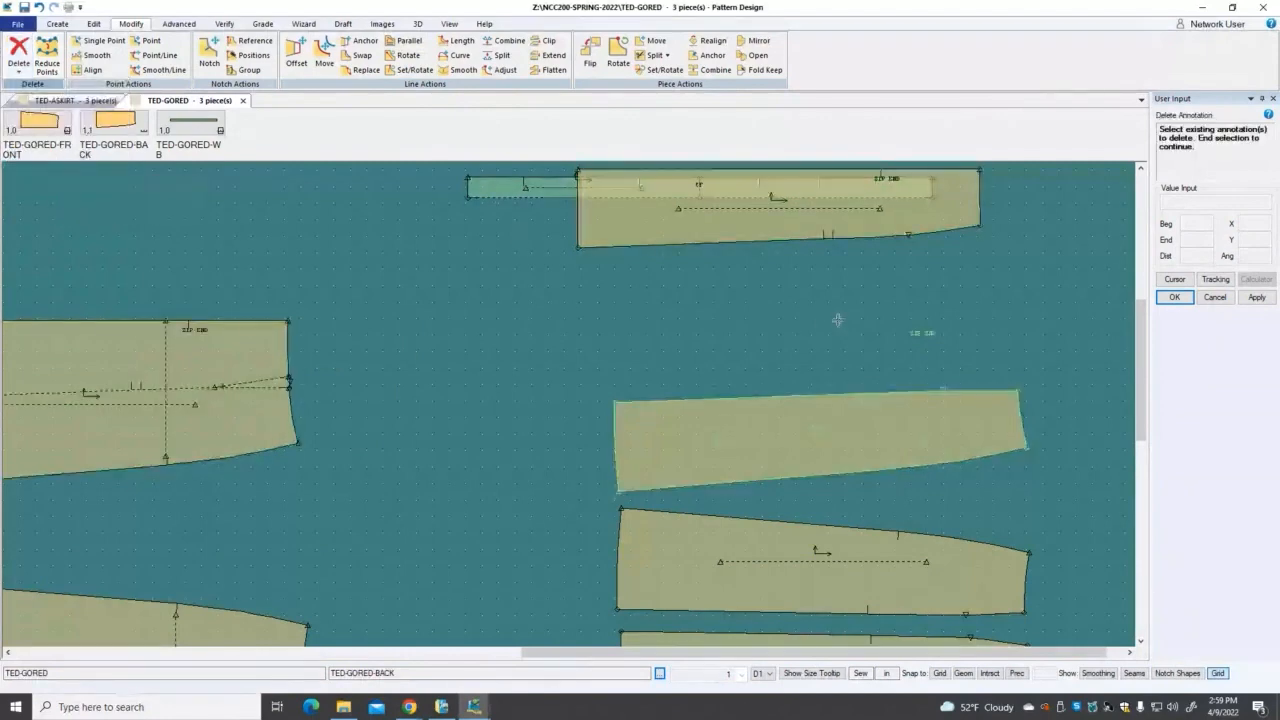
pyautogui.rightClick(770, 330)
pyautogui.click(810, 337)
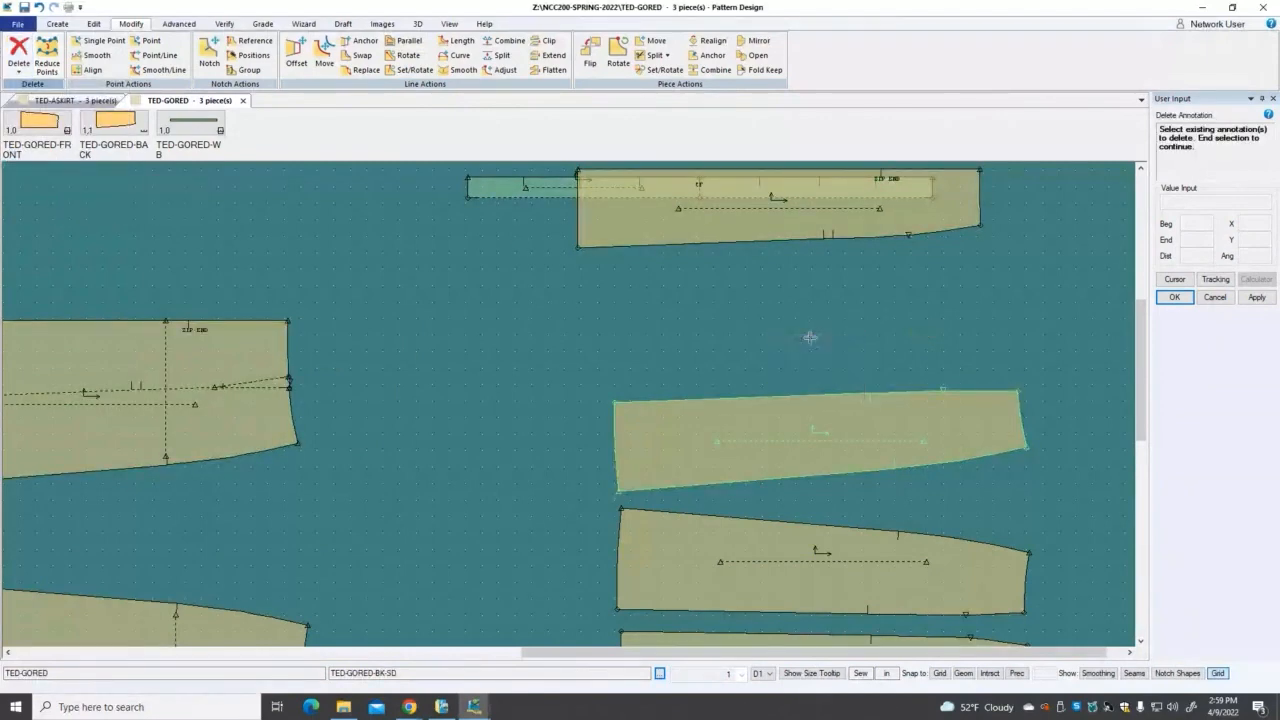
pyautogui.rightClick(810, 337)
pyautogui.click(812, 338)
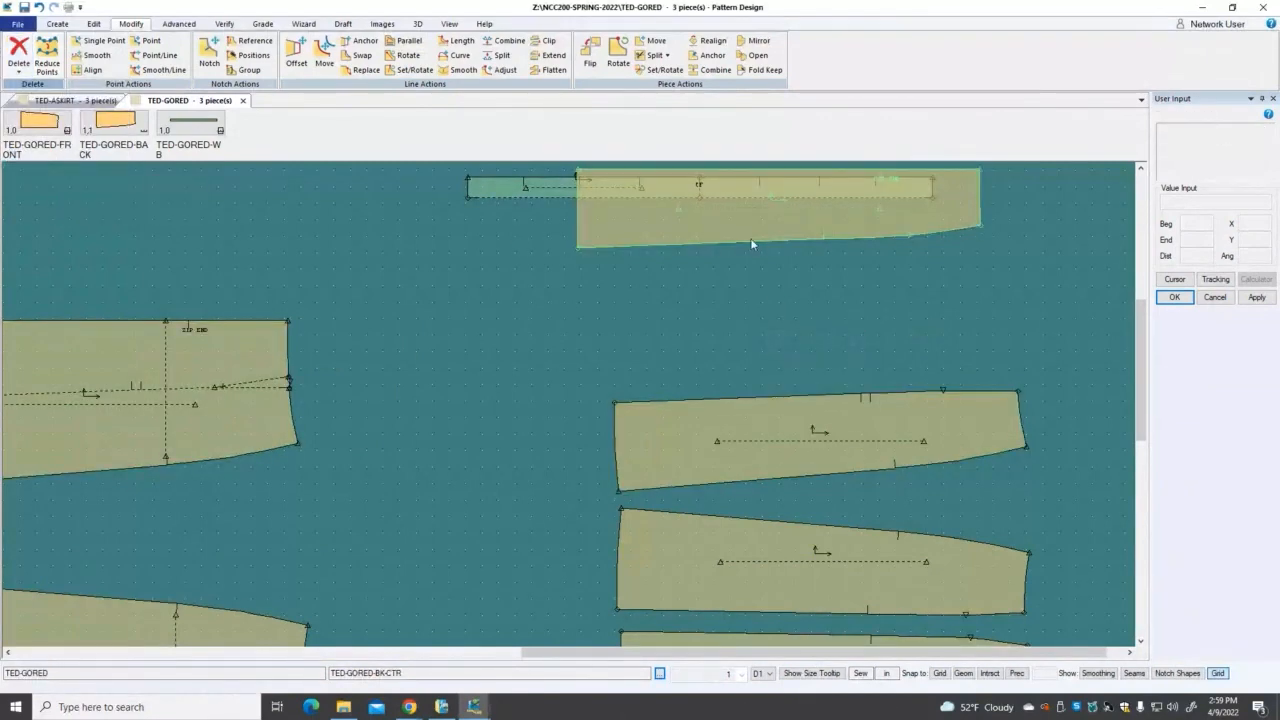
# Step: Move the back center gore down off the waistband, centre the waistband above the gores, and raise the back side gore slightly
pyautogui.moveTo(751, 246)
pyautogui.mouseDown()
pyautogui.moveTo(763, 292)
pyautogui.moveTo(751, 325)
pyautogui.mouseUp()
pyautogui.scroll(-3, 600, 330)
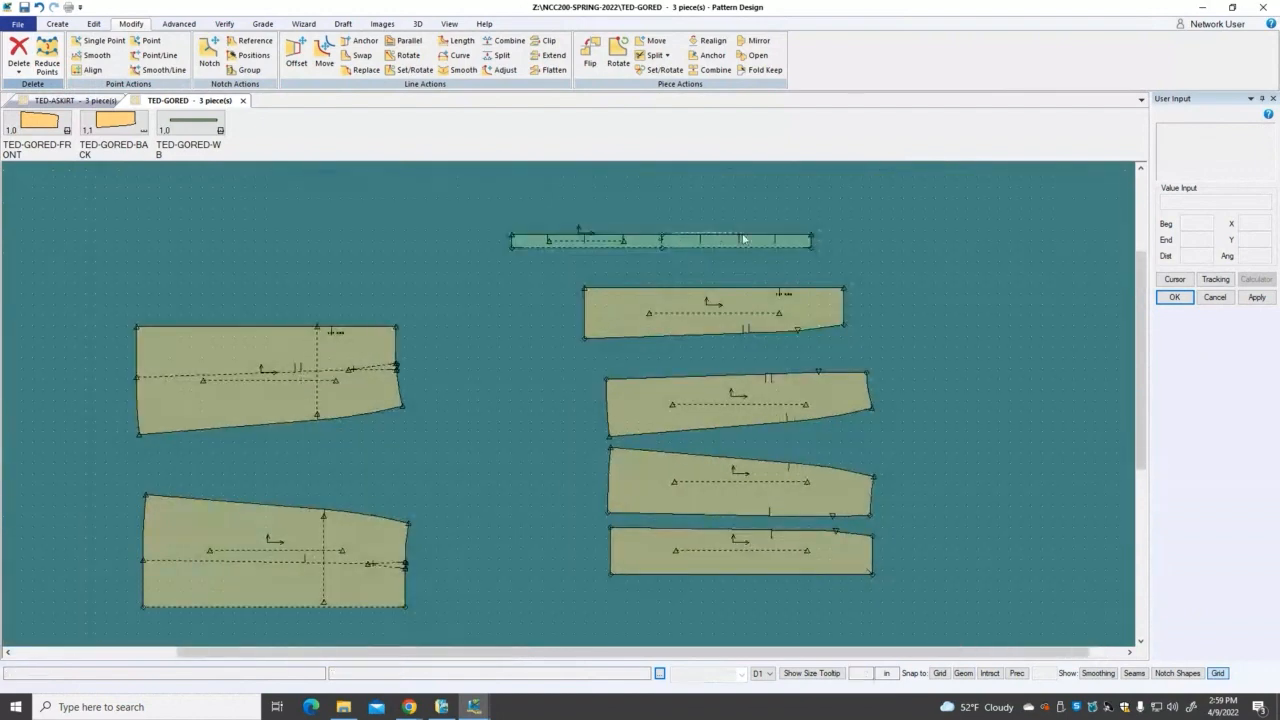
pyautogui.moveTo(683, 242); pyautogui.dragTo(751, 224)
pyautogui.moveTo(747, 324); pyautogui.dragTo(769, 319)
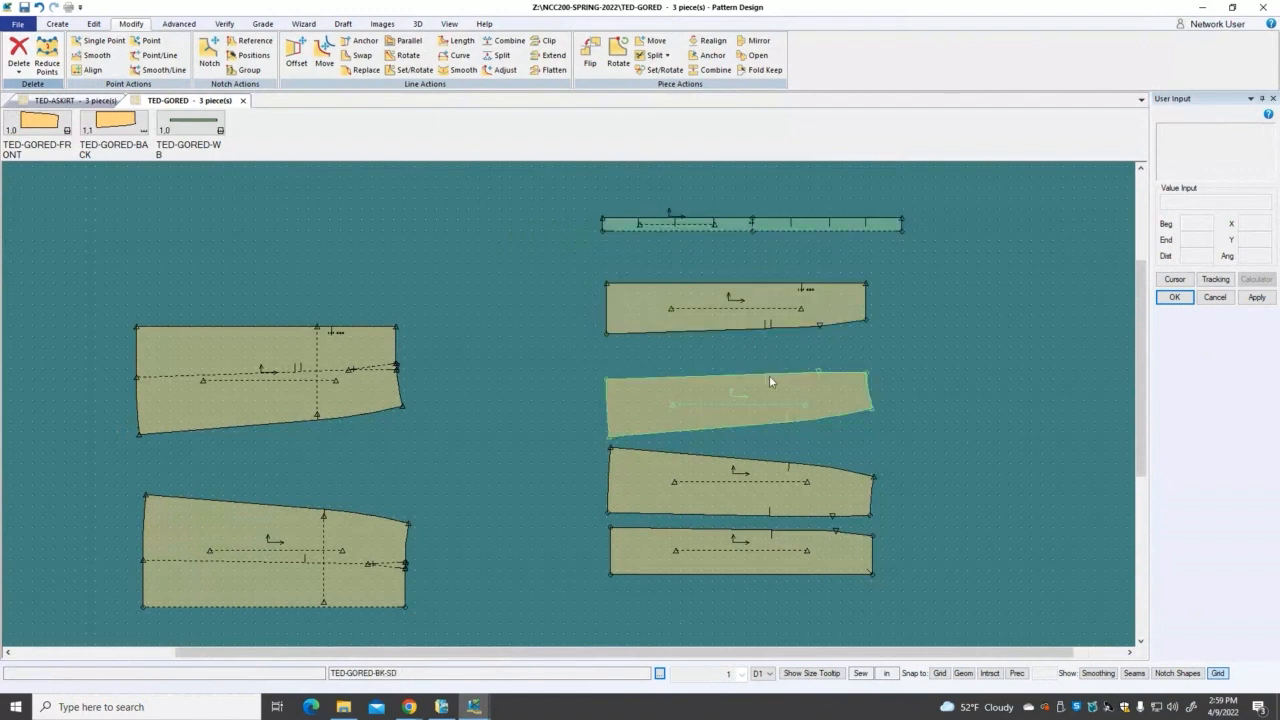
pyautogui.moveTo(772, 386); pyautogui.dragTo(775, 378)
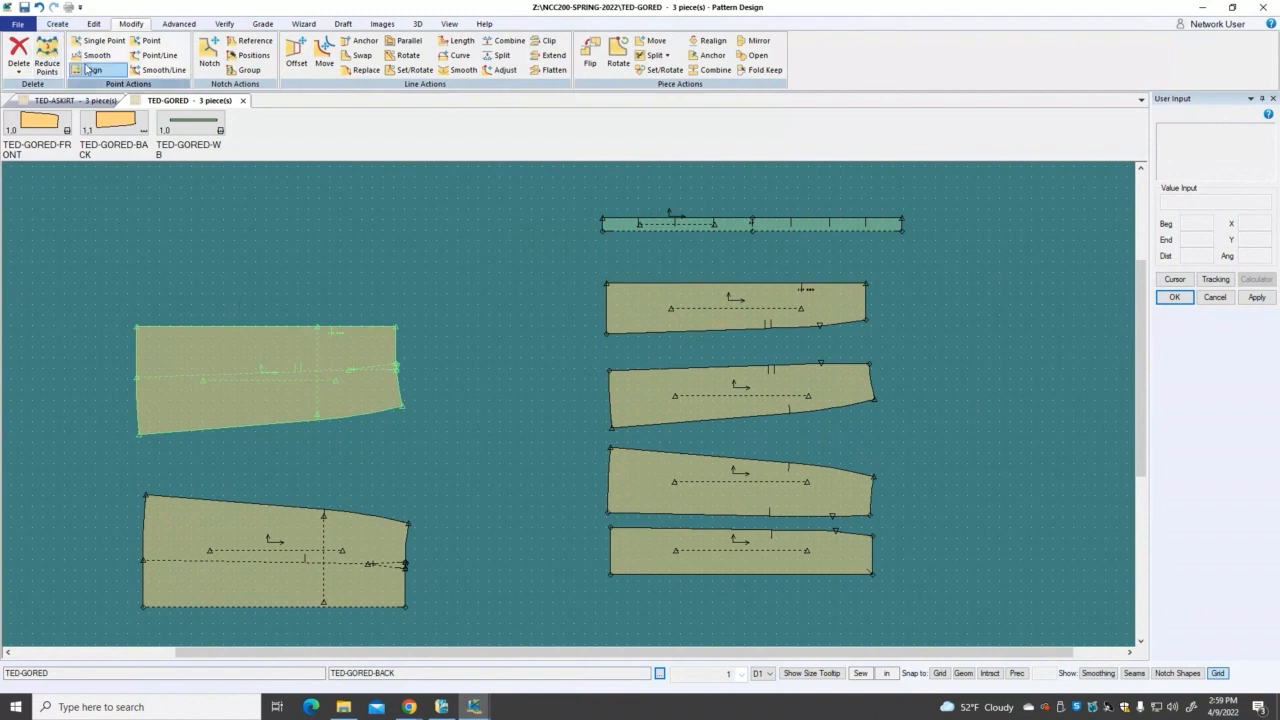
# Step: Show the seam allowance lines on all skirt pieces
pyautogui.click(180, 25)
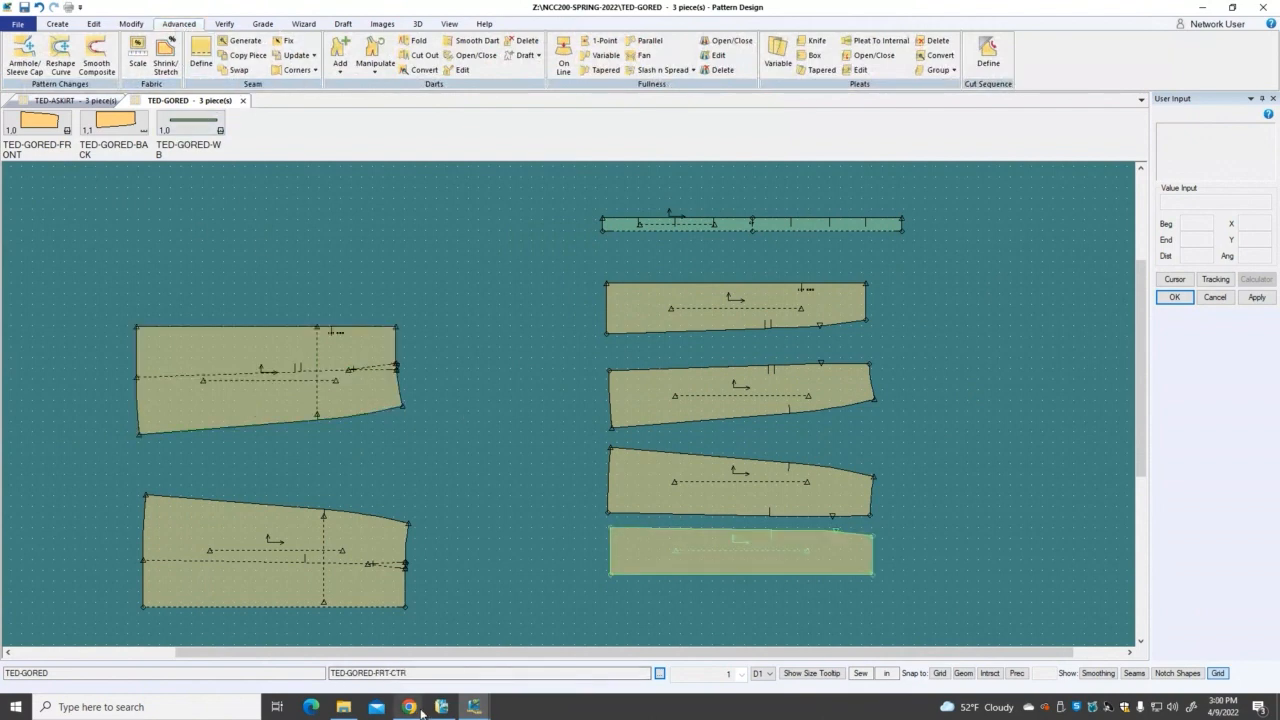
pyautogui.moveTo(410, 706)
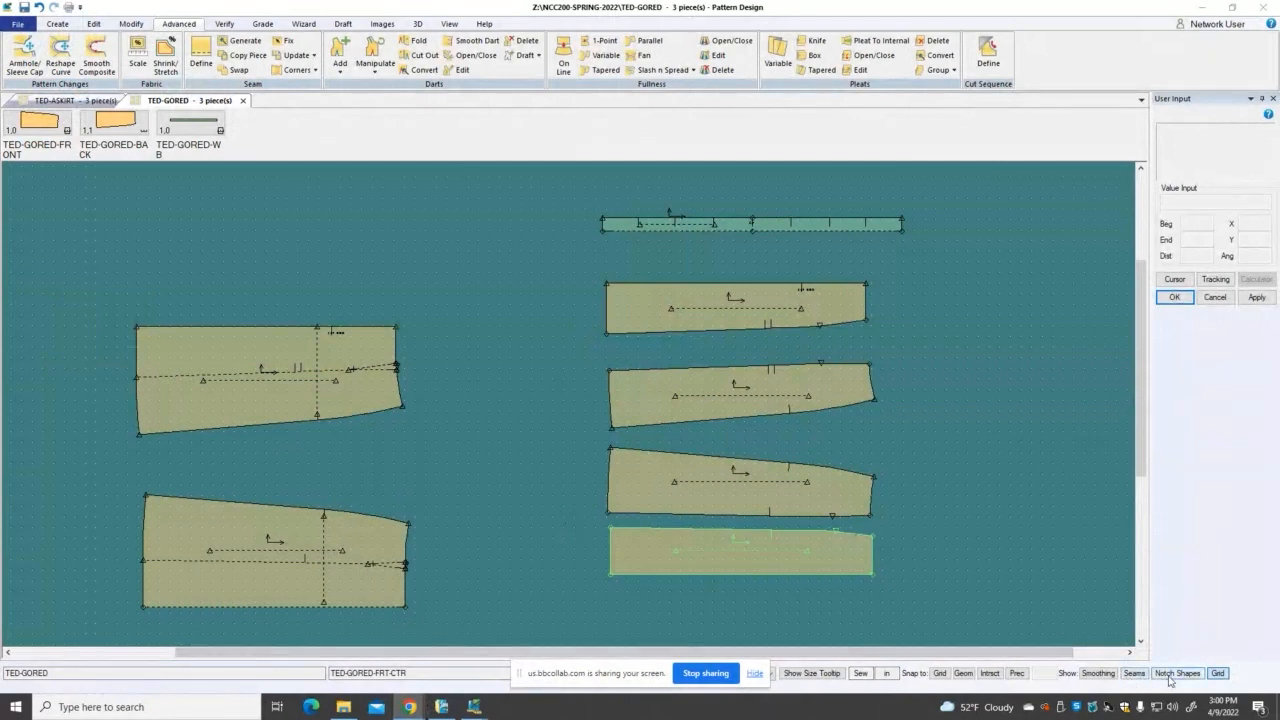
pyautogui.click(1134, 673)
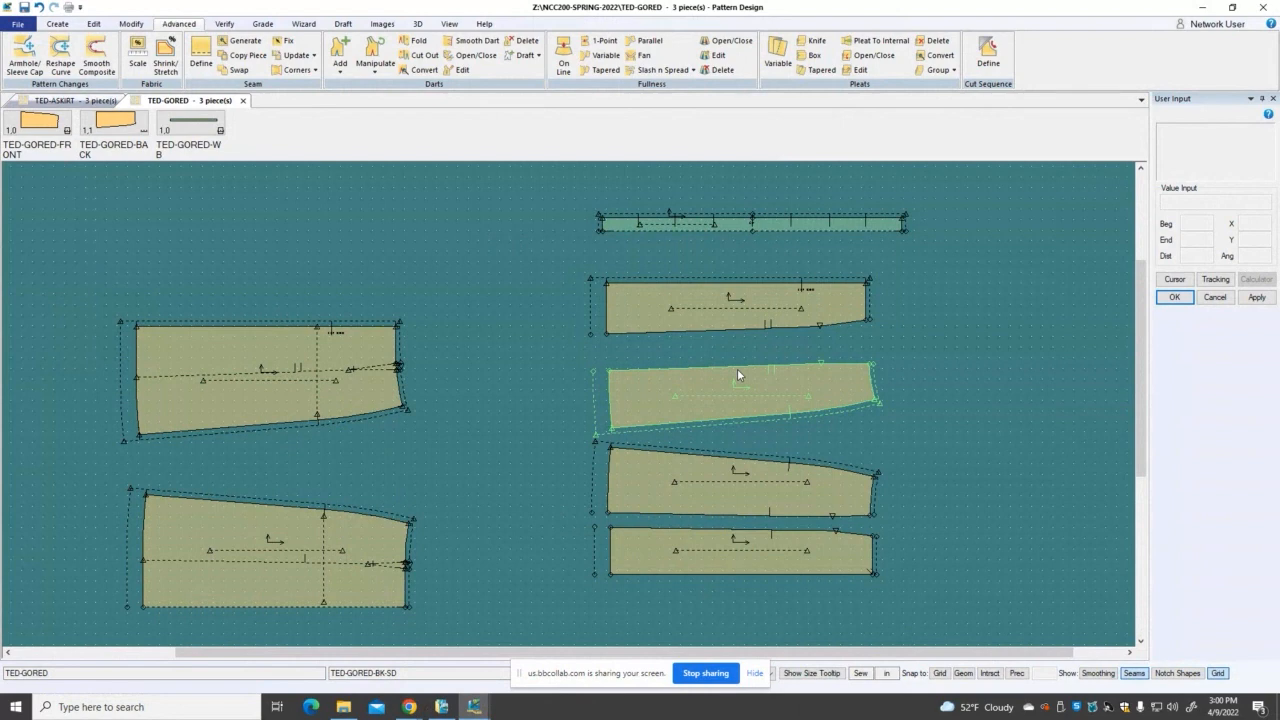
pyautogui.click(750, 222)
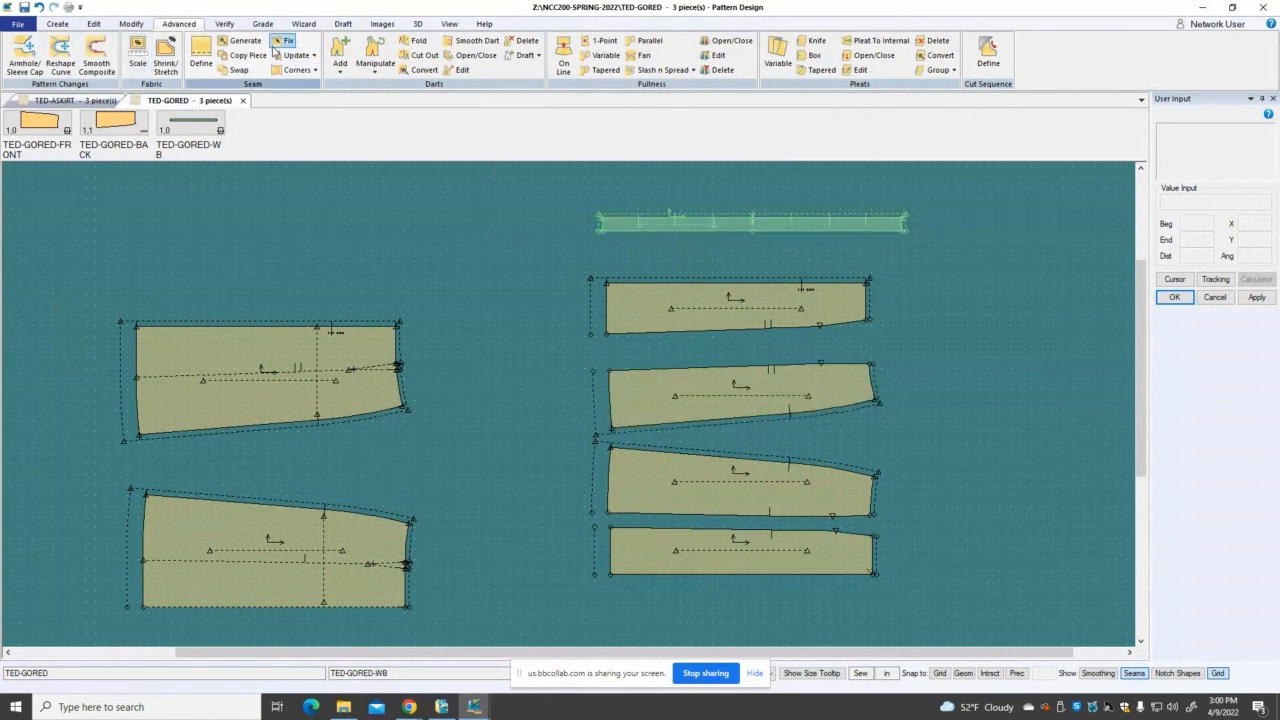
# Step: Define an even 0.5 in seam allowance on the joining seams of the front and back center and side gores
pyautogui.click(201, 55)
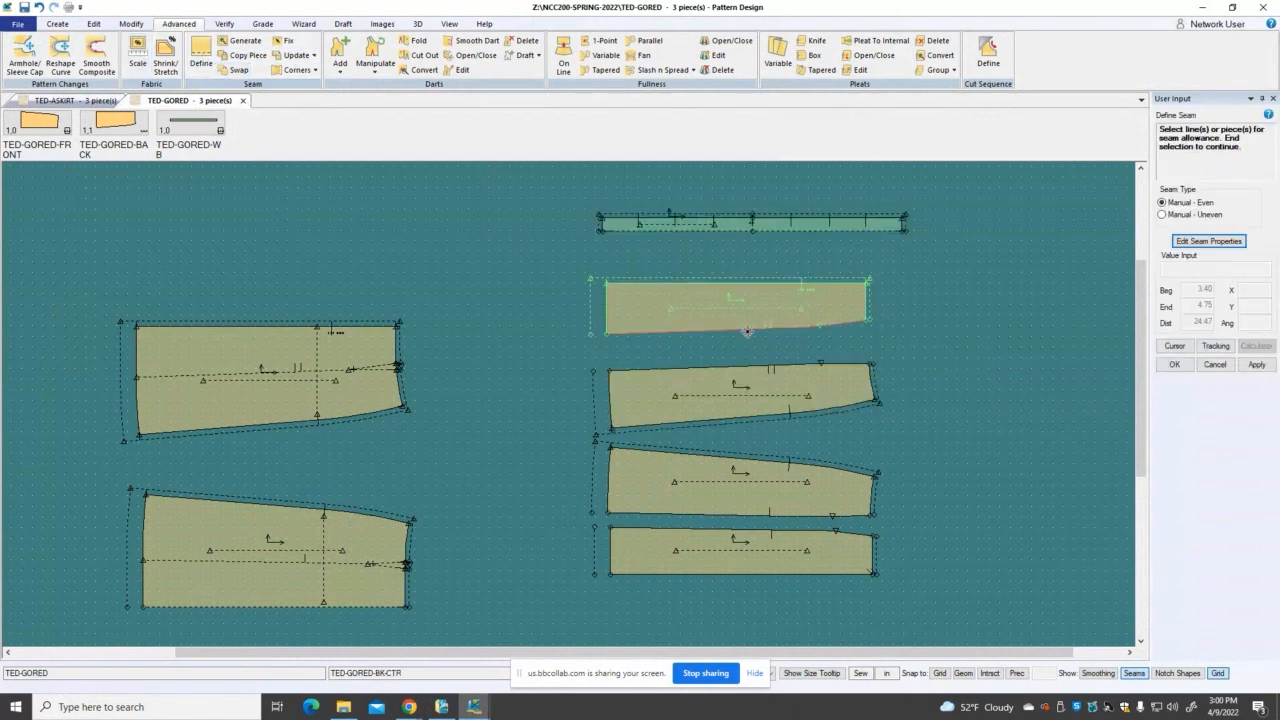
pyautogui.click(811, 528)
pyautogui.rightClick(911, 417)
pyautogui.click(911, 419)
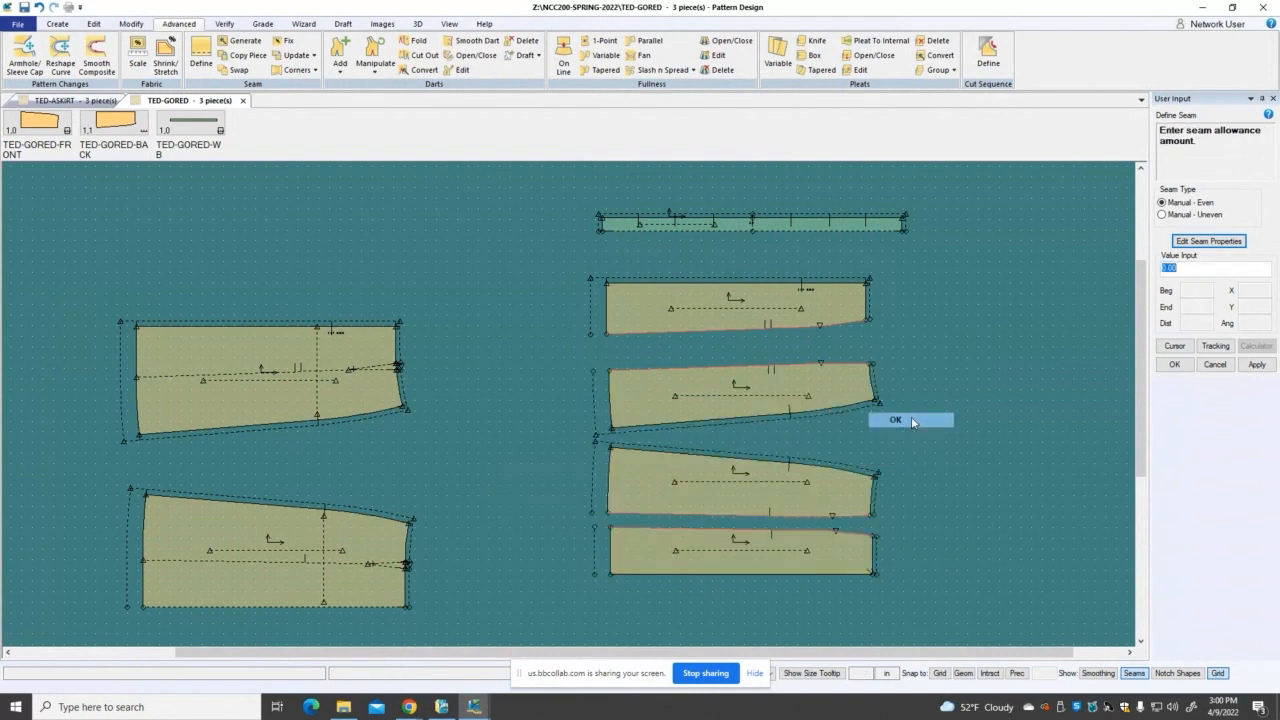
pyautogui.write('.5')
pyautogui.press('Return')
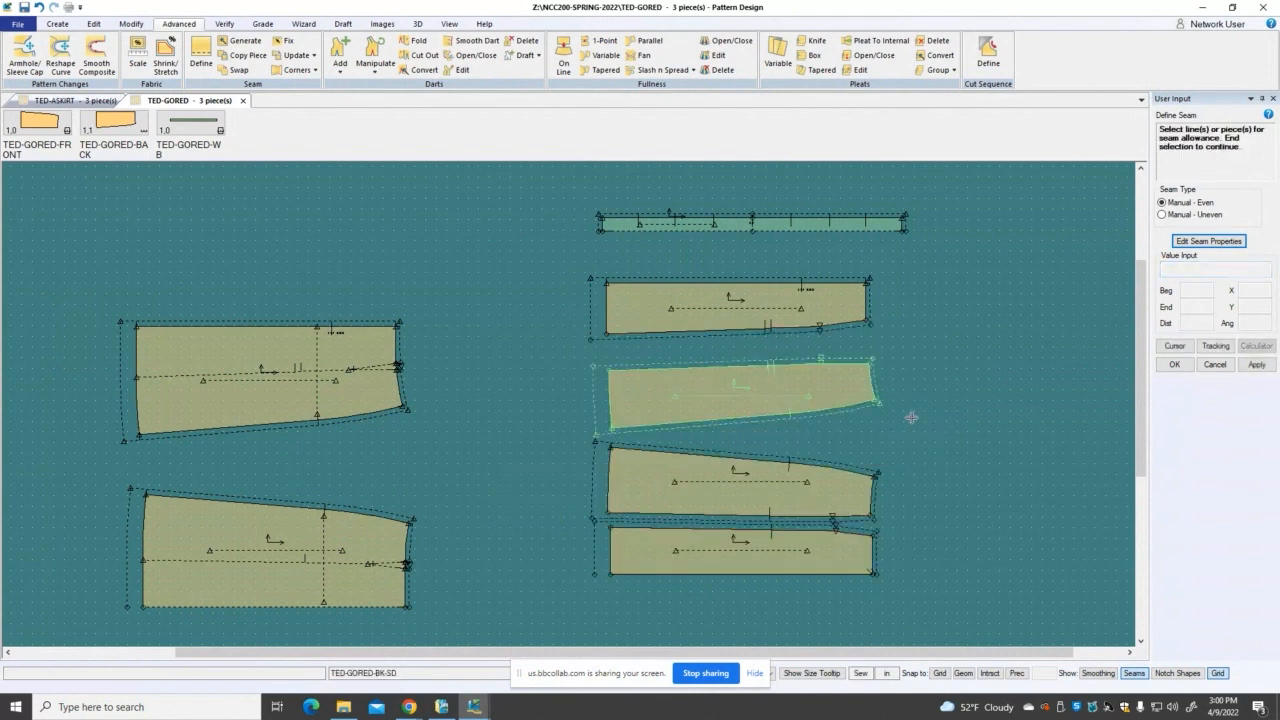
pyautogui.rightClick(933, 298)
pyautogui.click(934, 298)
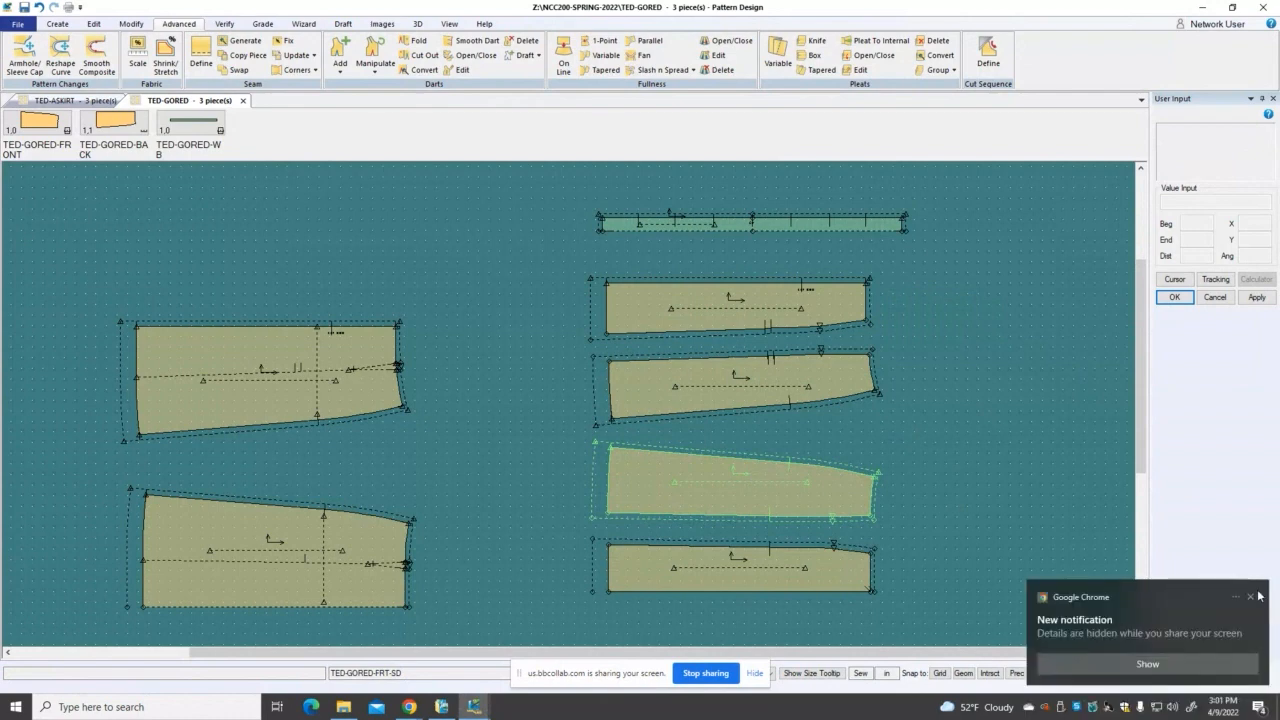
# Step: Display the seam amounts on all pieces and examine the allowances around the gores
pyautogui.click(609, 390)
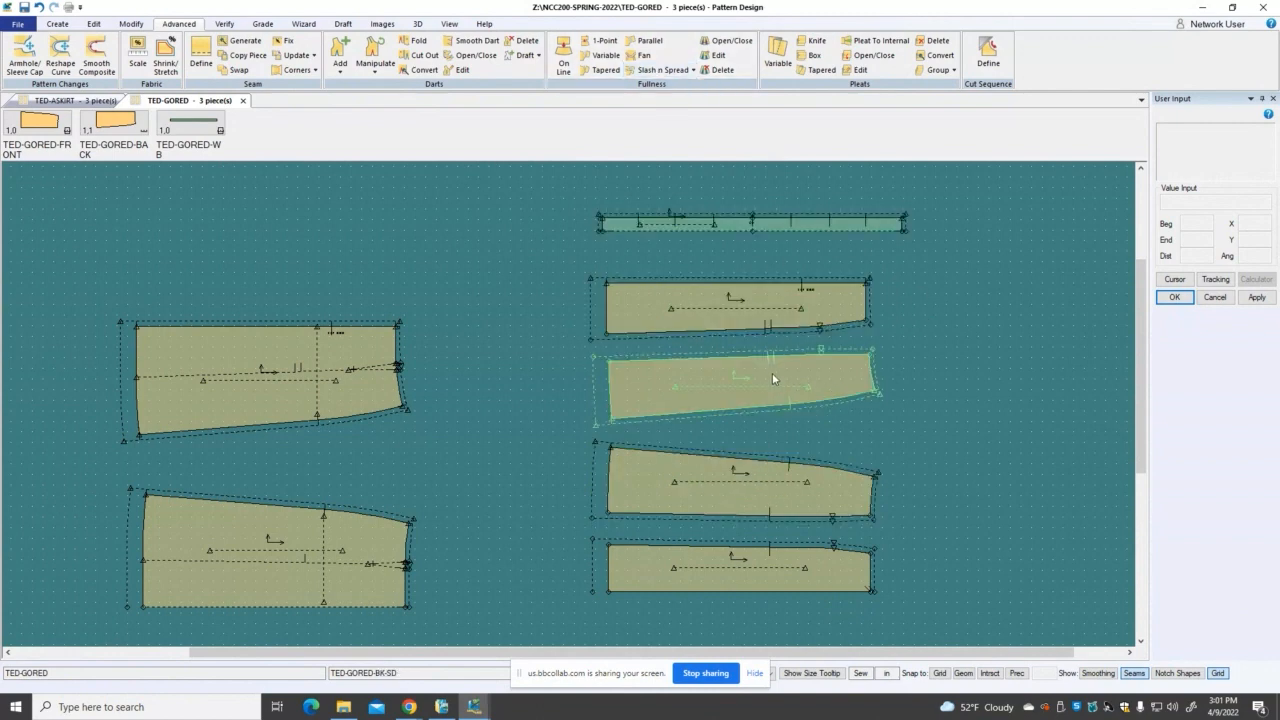
pyautogui.click(450, 24)
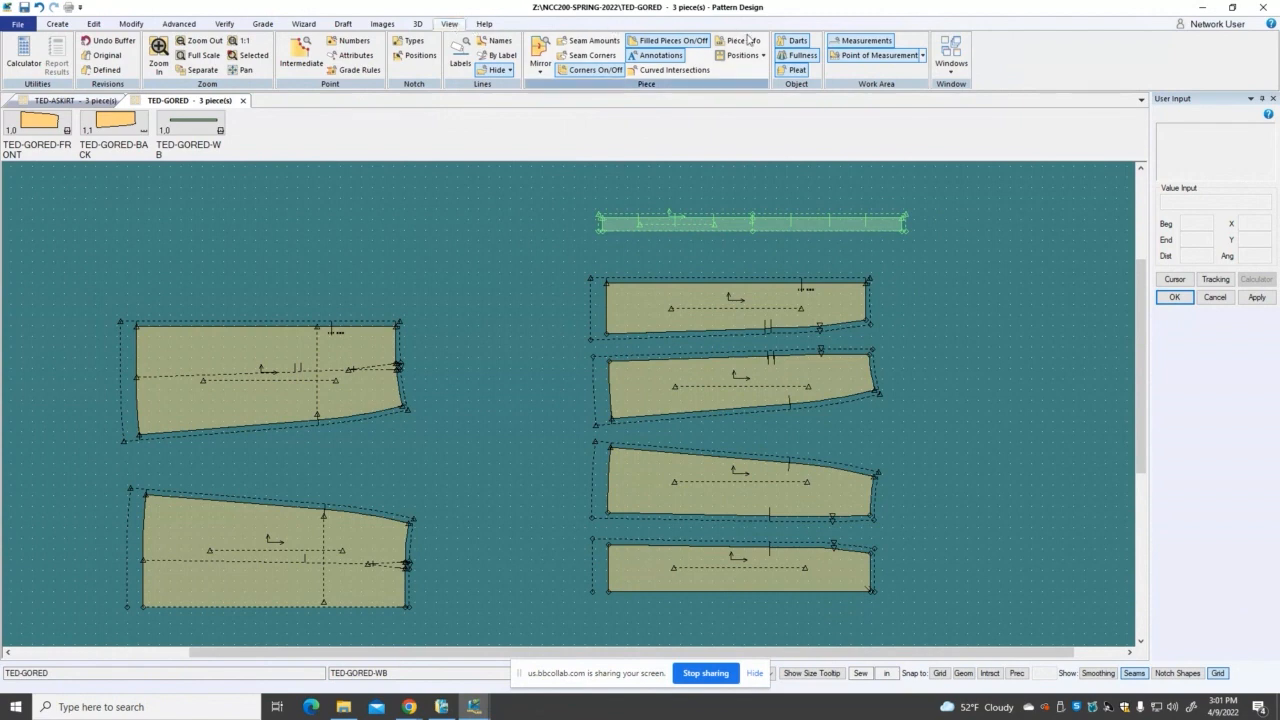
pyautogui.click(587, 46)
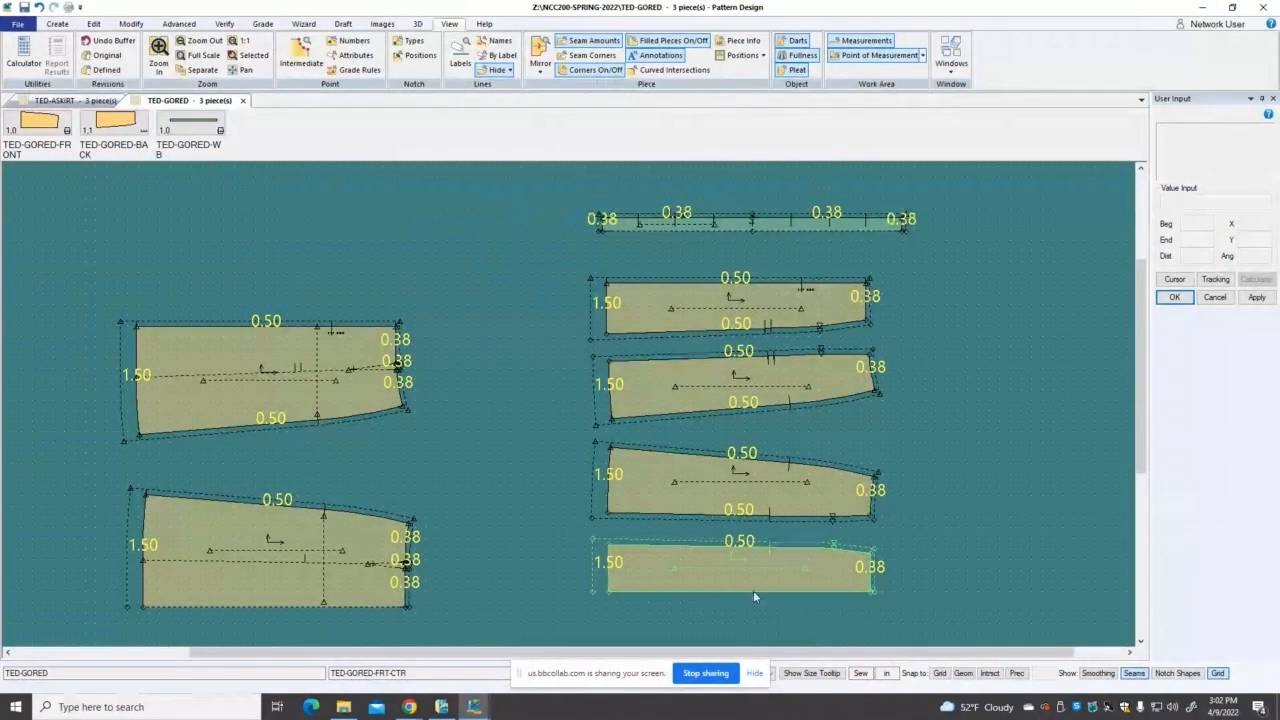
pyautogui.scroll(2, 755, 597)
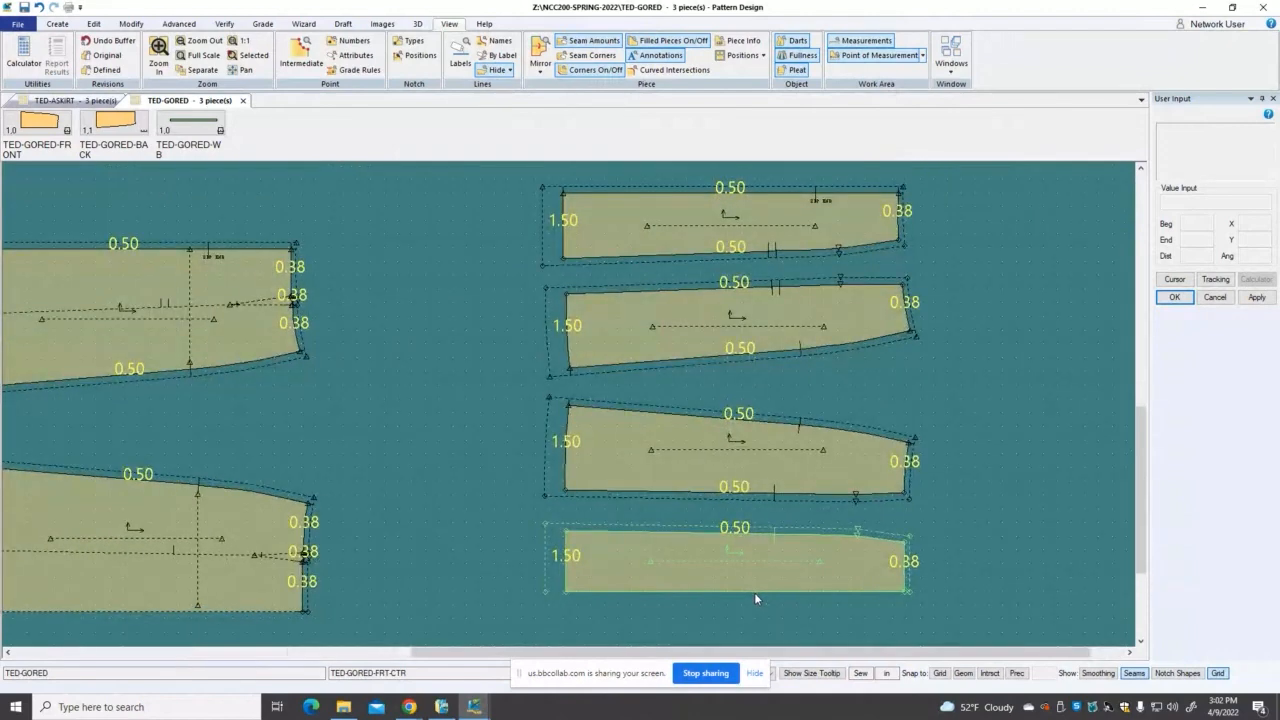
pyautogui.scroll(-1, 754, 592)
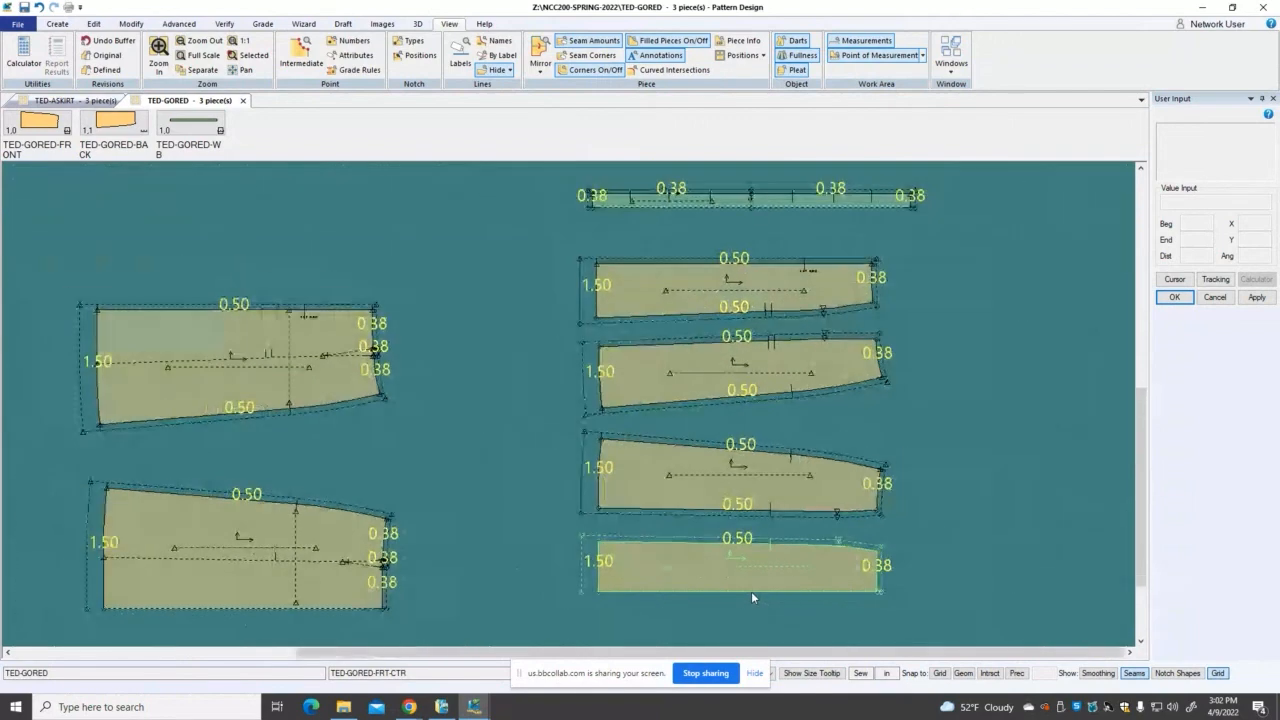
pyautogui.scroll(2, 759, 595)
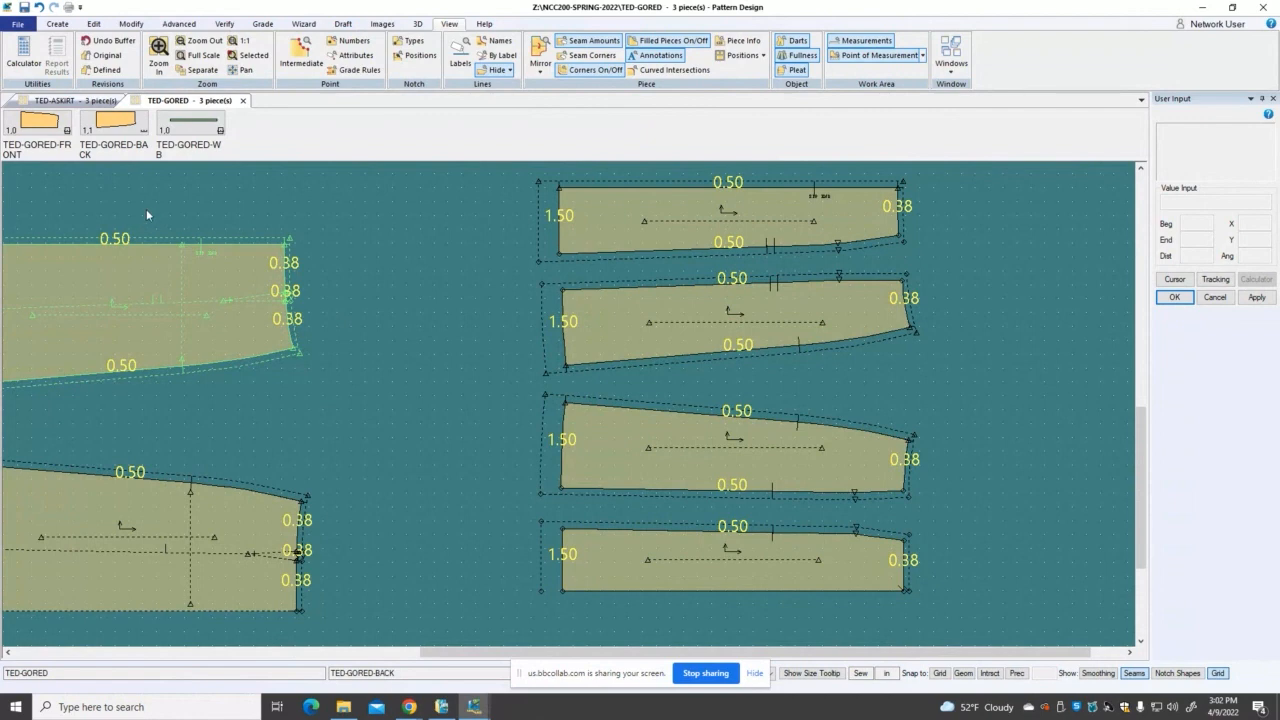
# Step: Mirror the front center gore along its center front line, folded after mirroring, with a single type 1 notch at the waist end
pyautogui.click(130, 24)
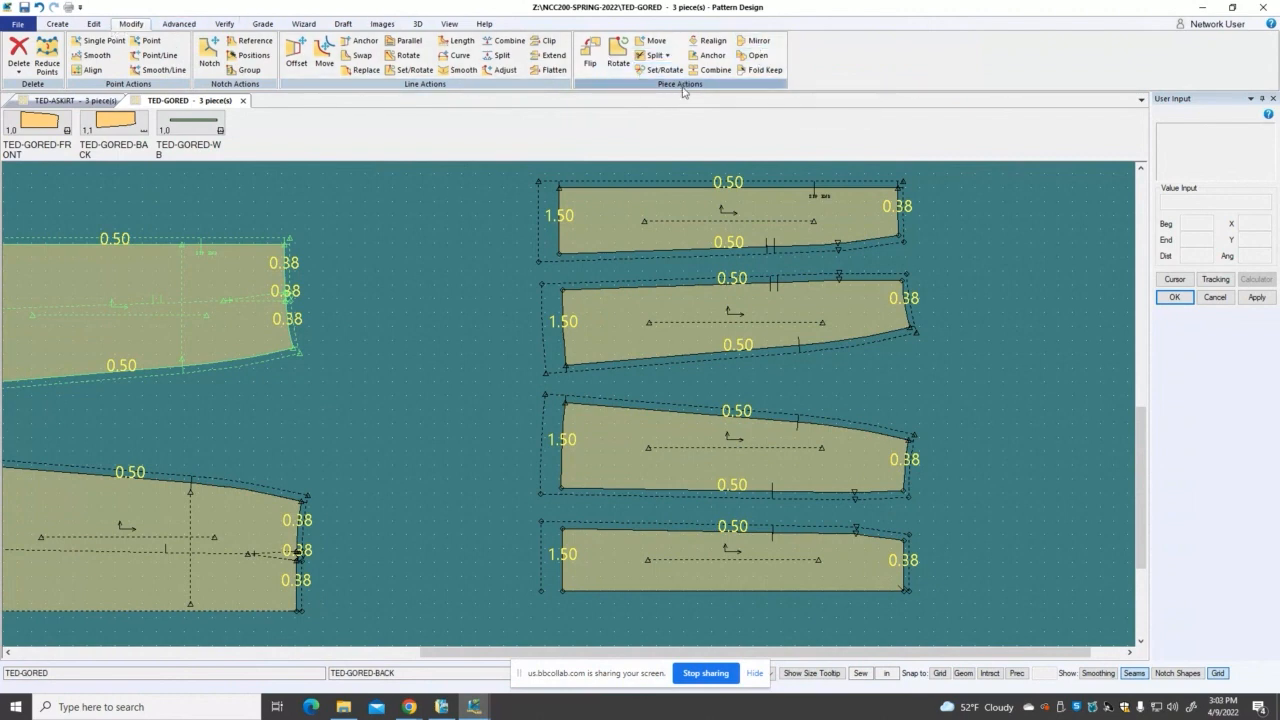
pyautogui.click(760, 42)
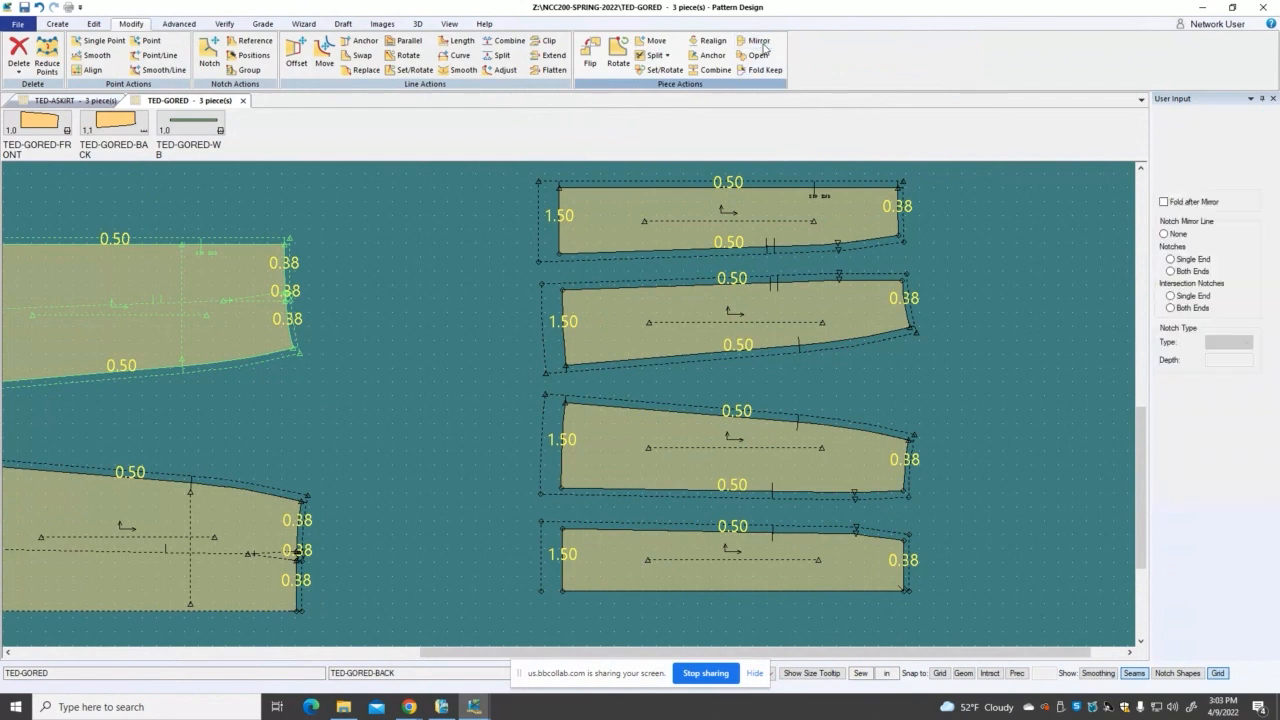
pyautogui.click(1164, 202)
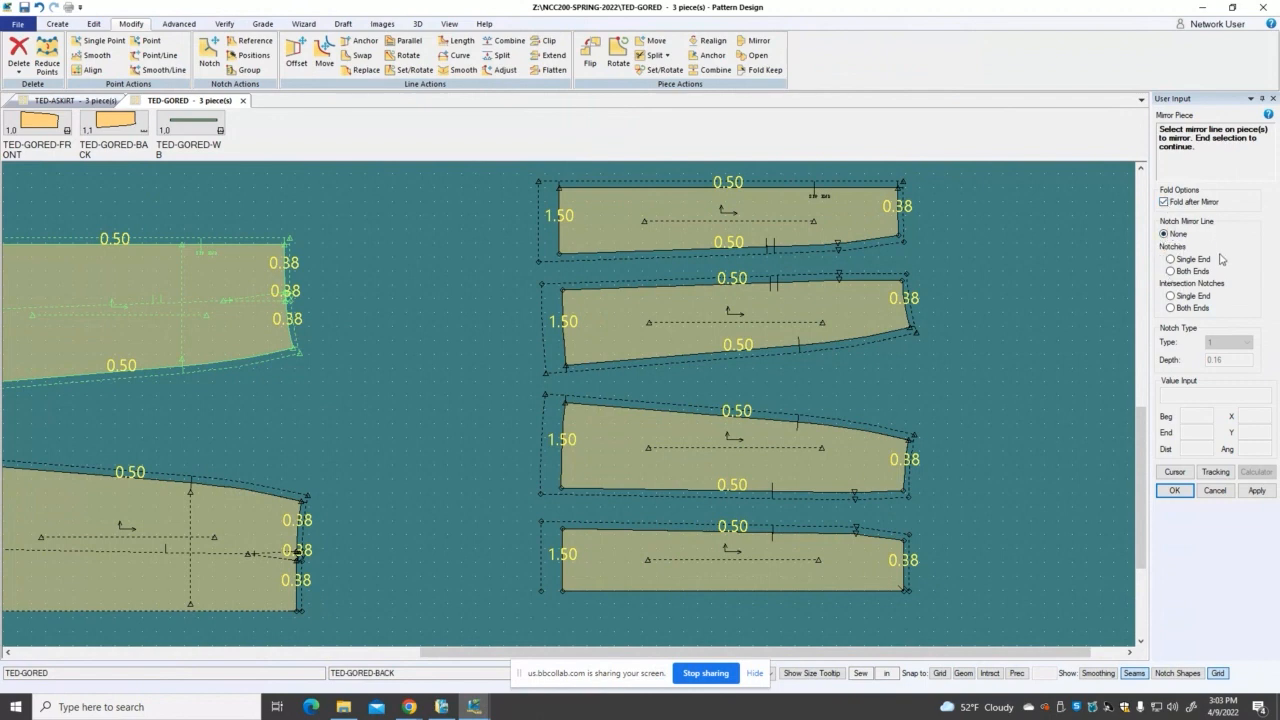
pyautogui.scroll(2, 904, 628)
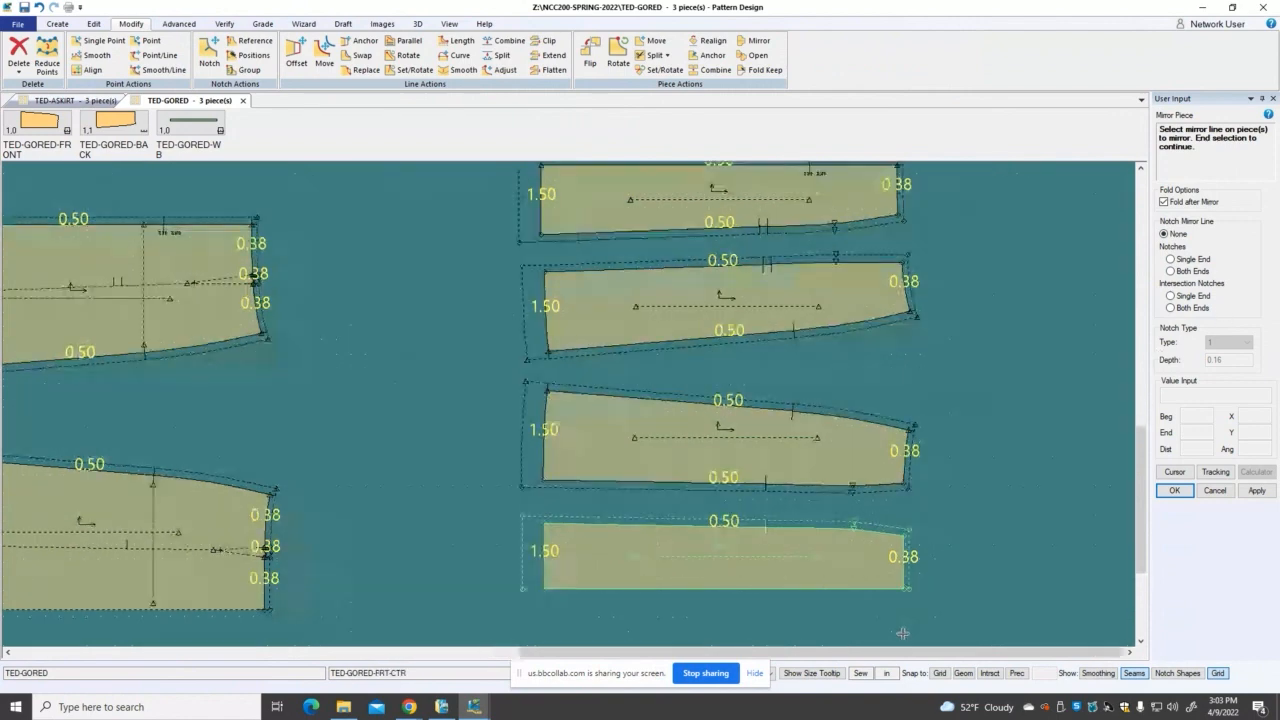
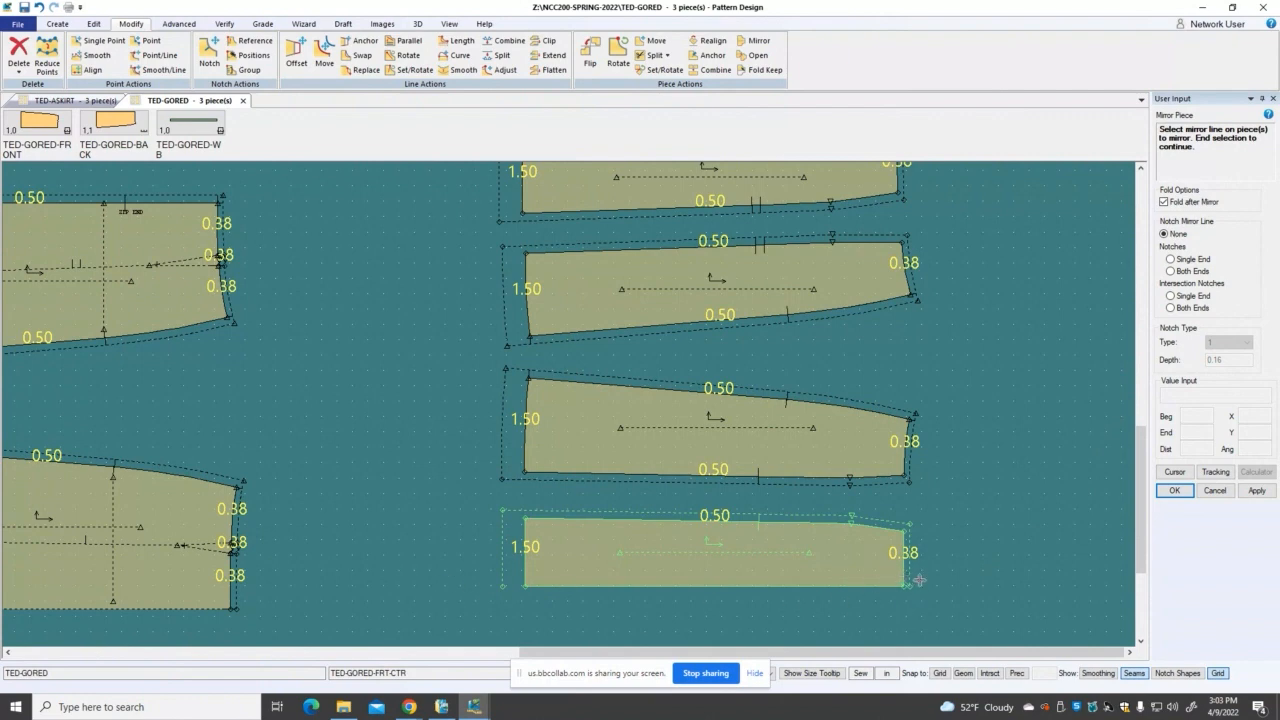
pyautogui.click(1170, 260)
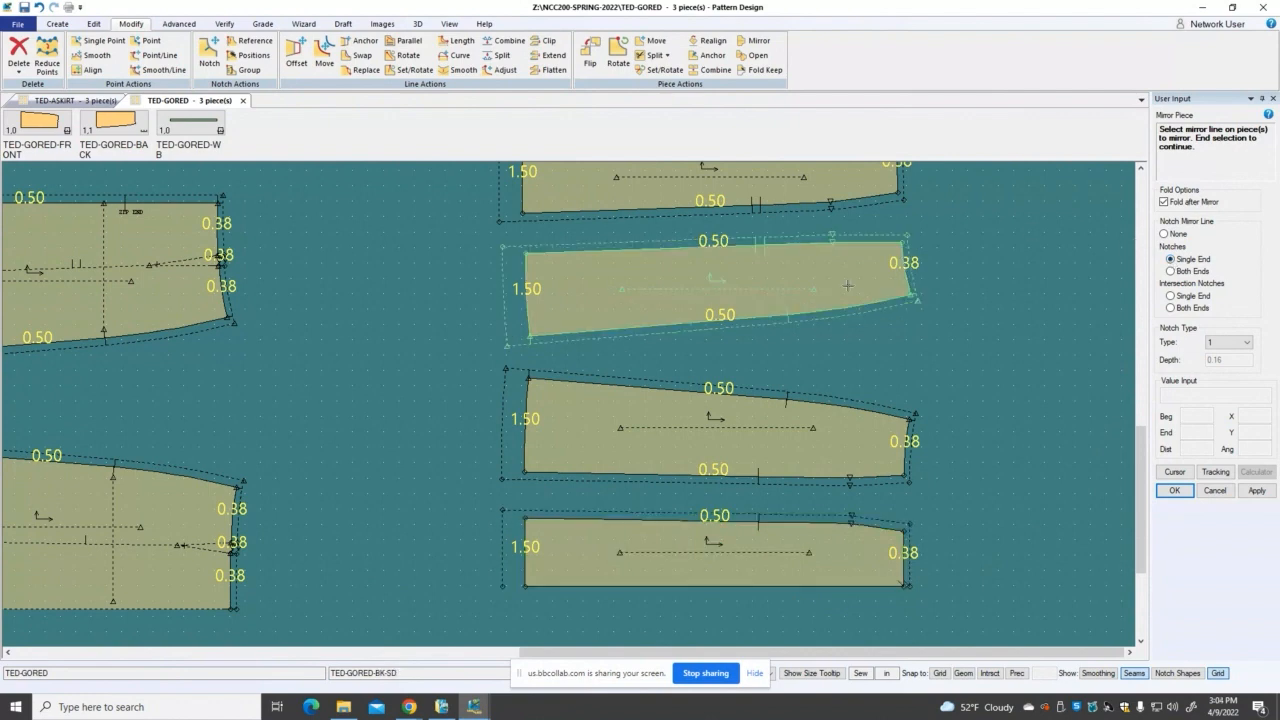
pyautogui.click(749, 584)
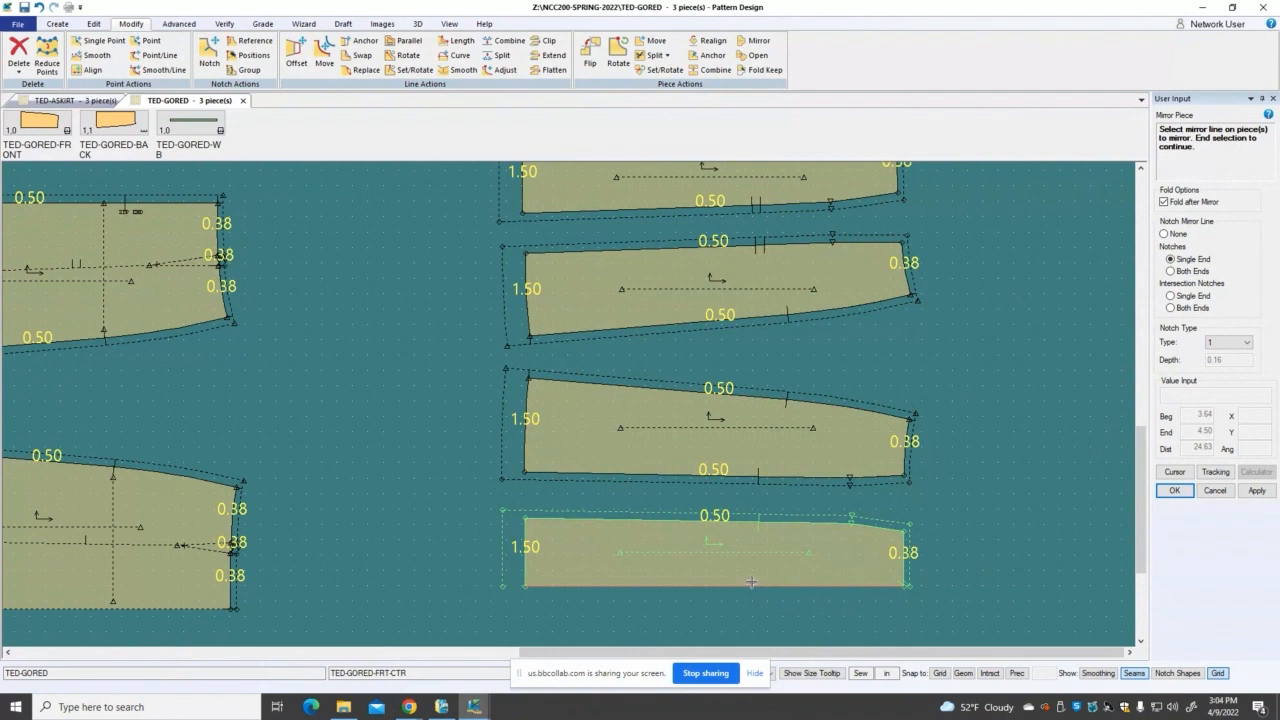
pyautogui.rightClick(844, 576)
pyautogui.click(844, 576)
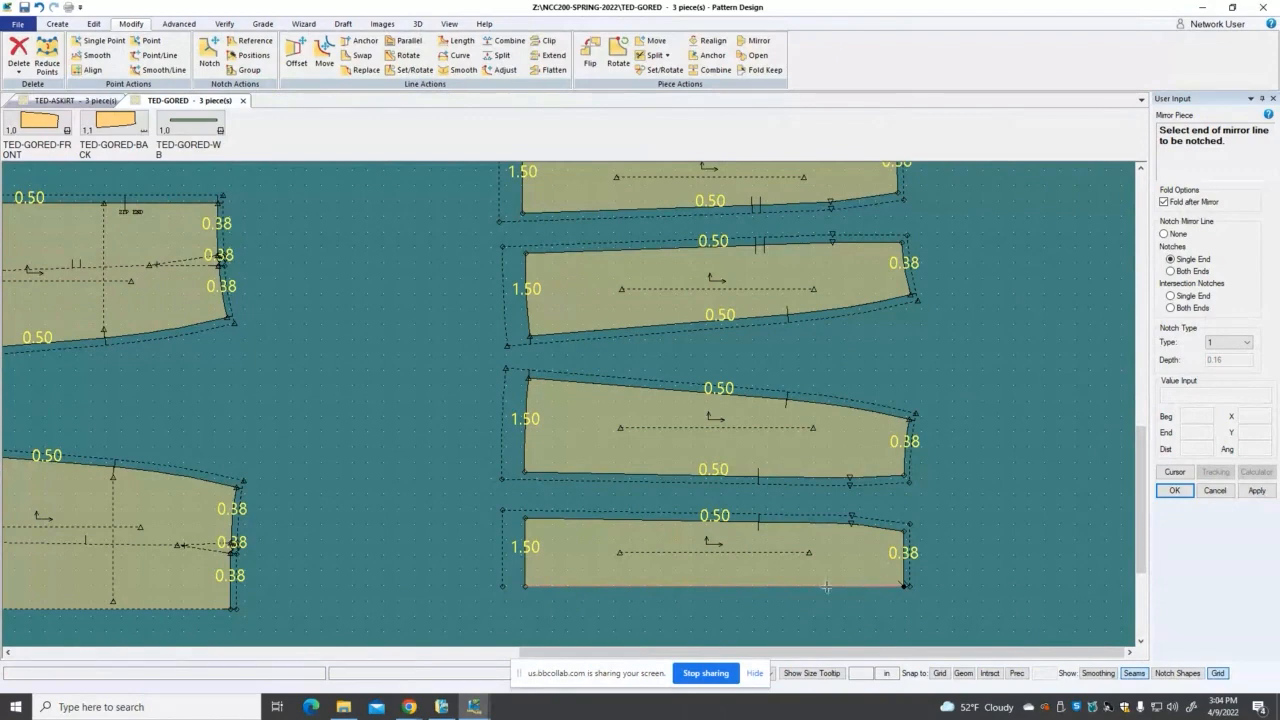
pyautogui.click(878, 586)
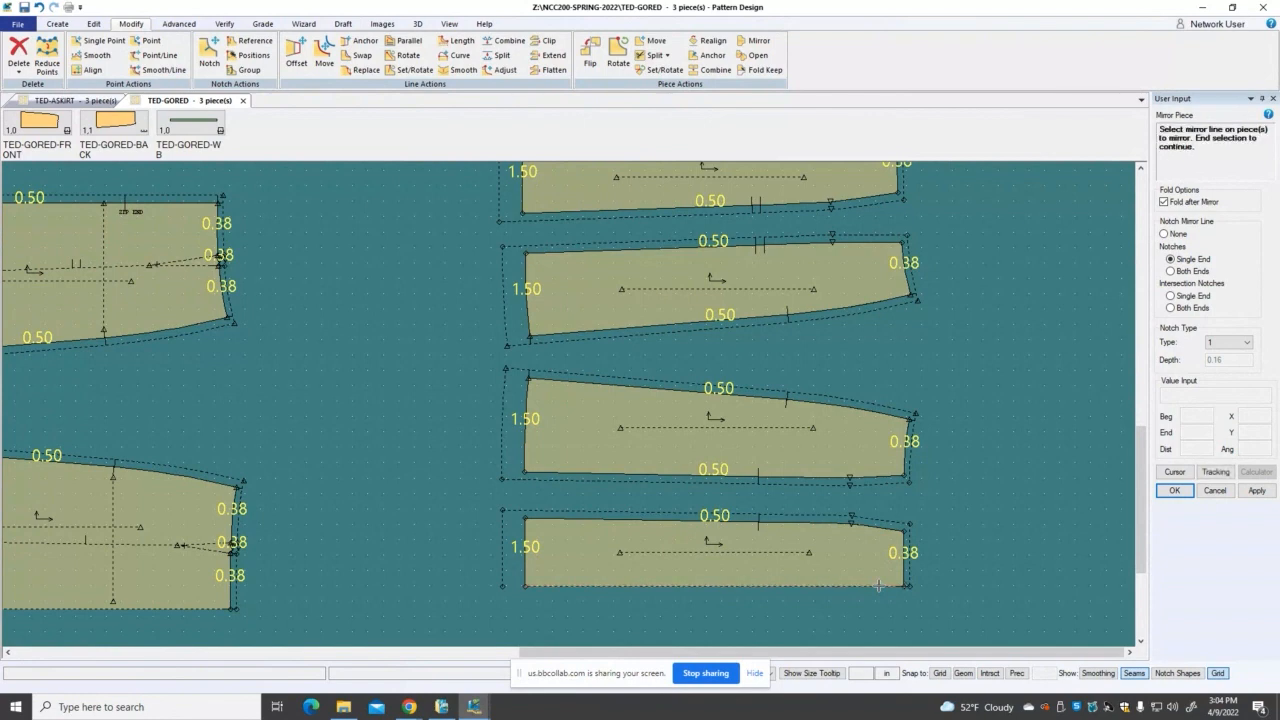
pyautogui.rightClick(965, 590)
pyautogui.click(965, 590)
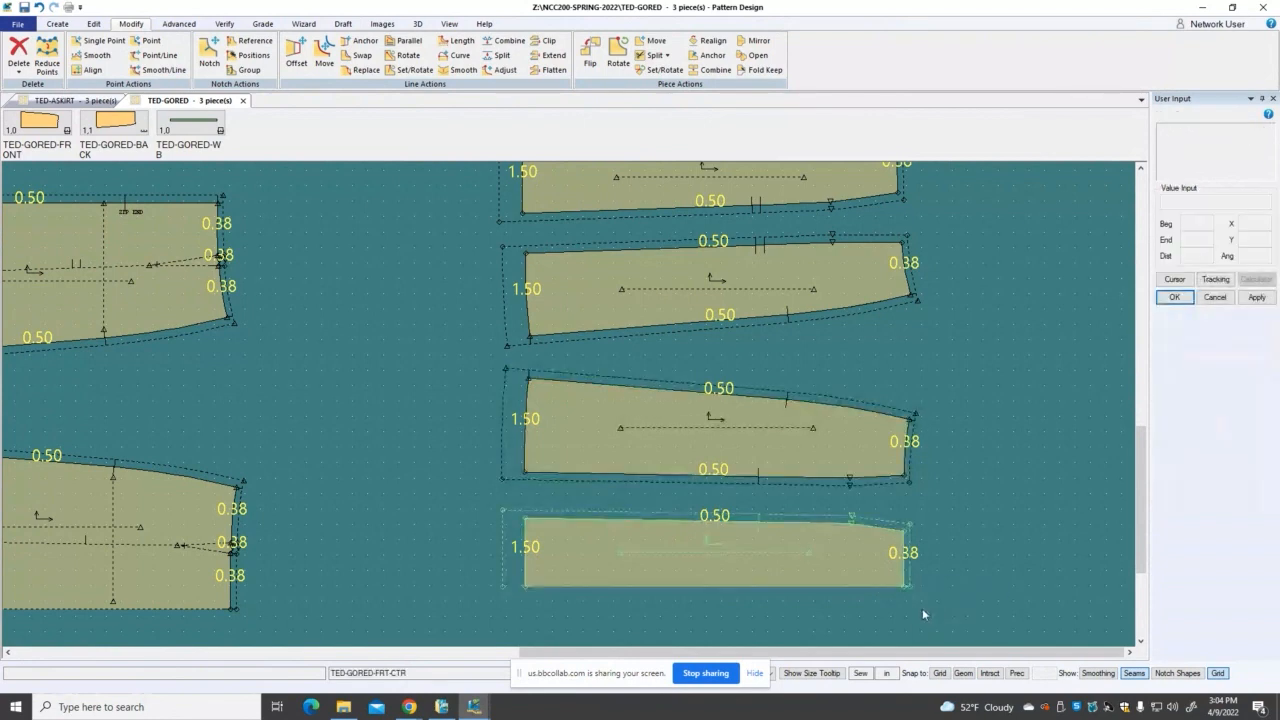
pyautogui.scroll(4, 922, 608)
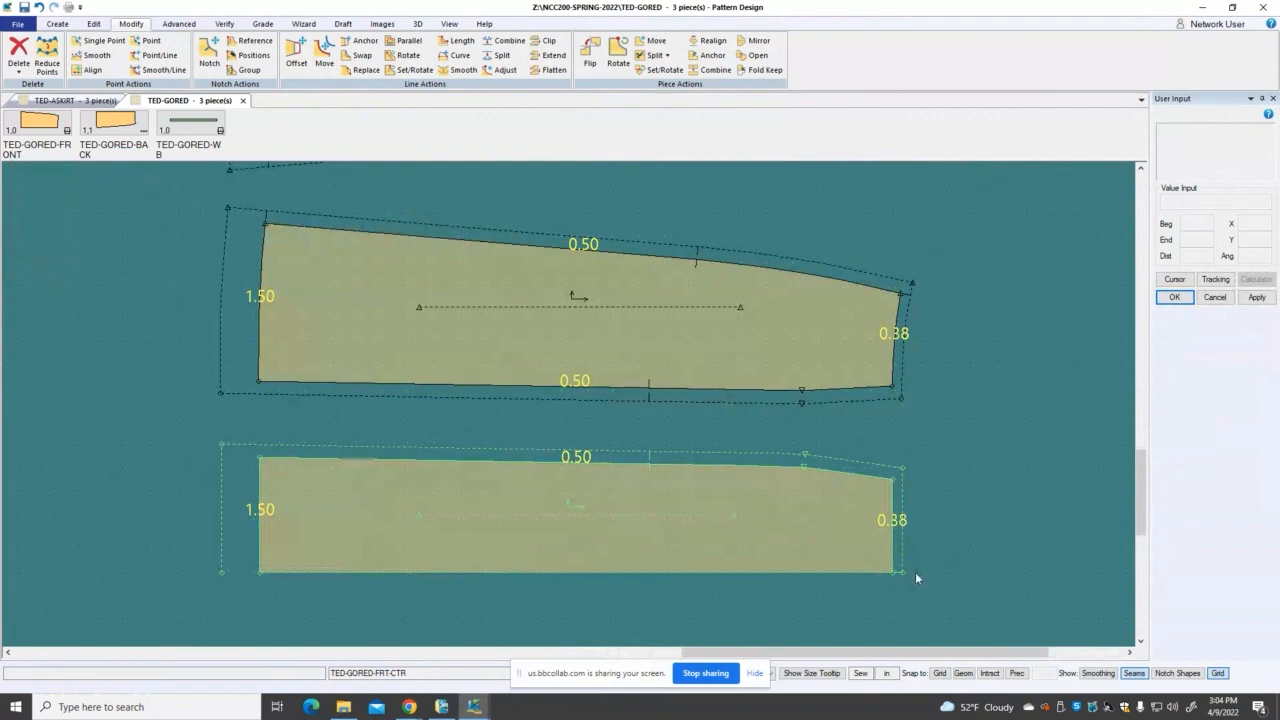
# Step: Mirror the front center gore again along its center front line, folded after mirroring, with a single type 1 notch at the waist end
pyautogui.scroll(2, 902, 581)
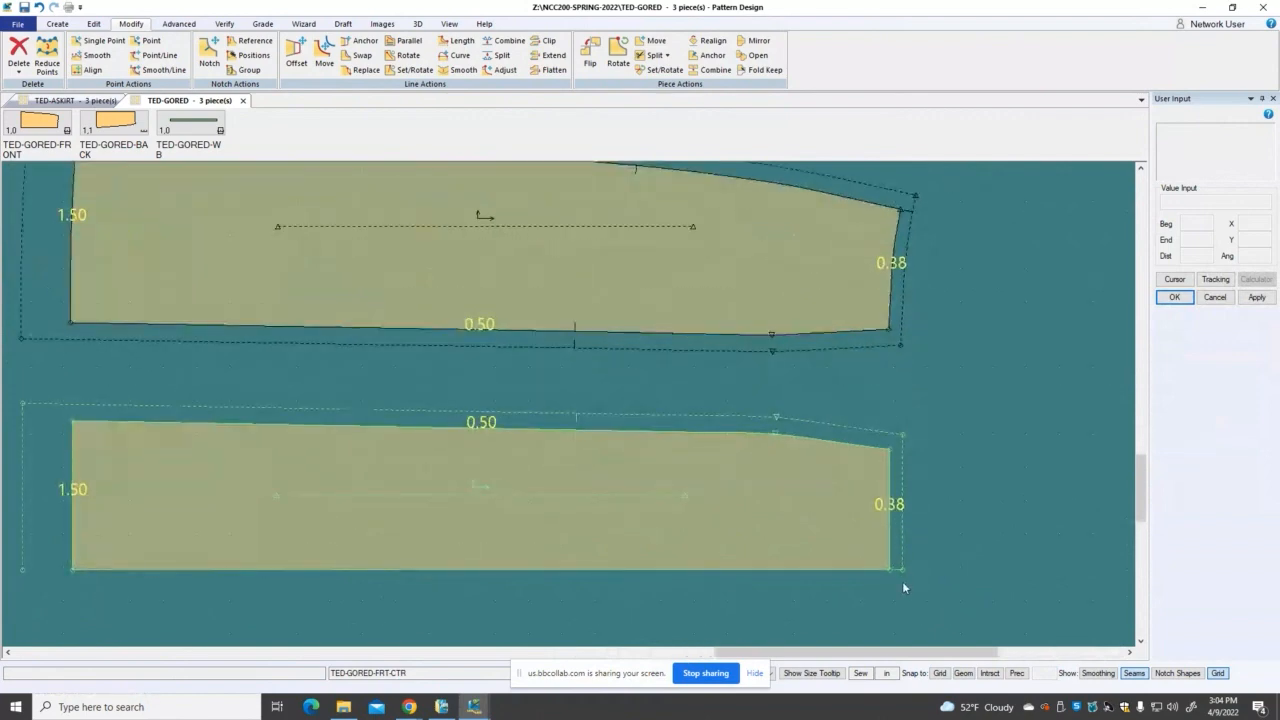
pyautogui.scroll(2, 903, 588)
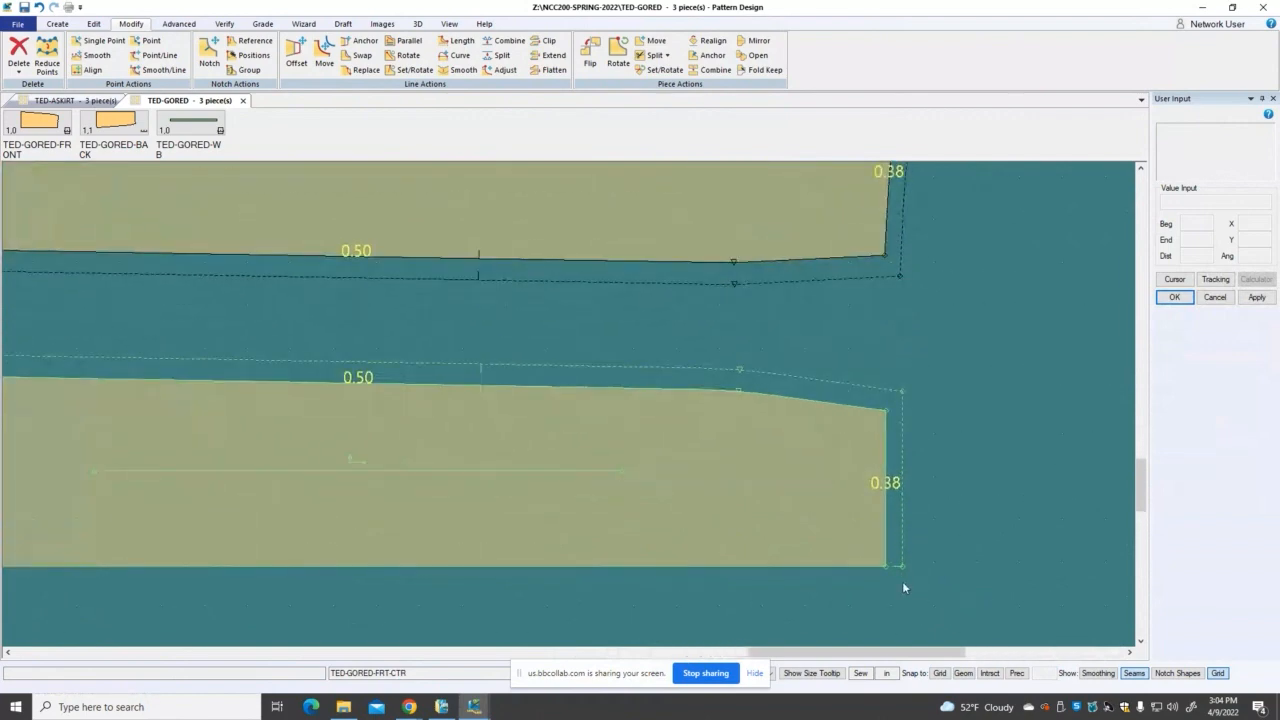
pyautogui.scroll(-3, 903, 588)
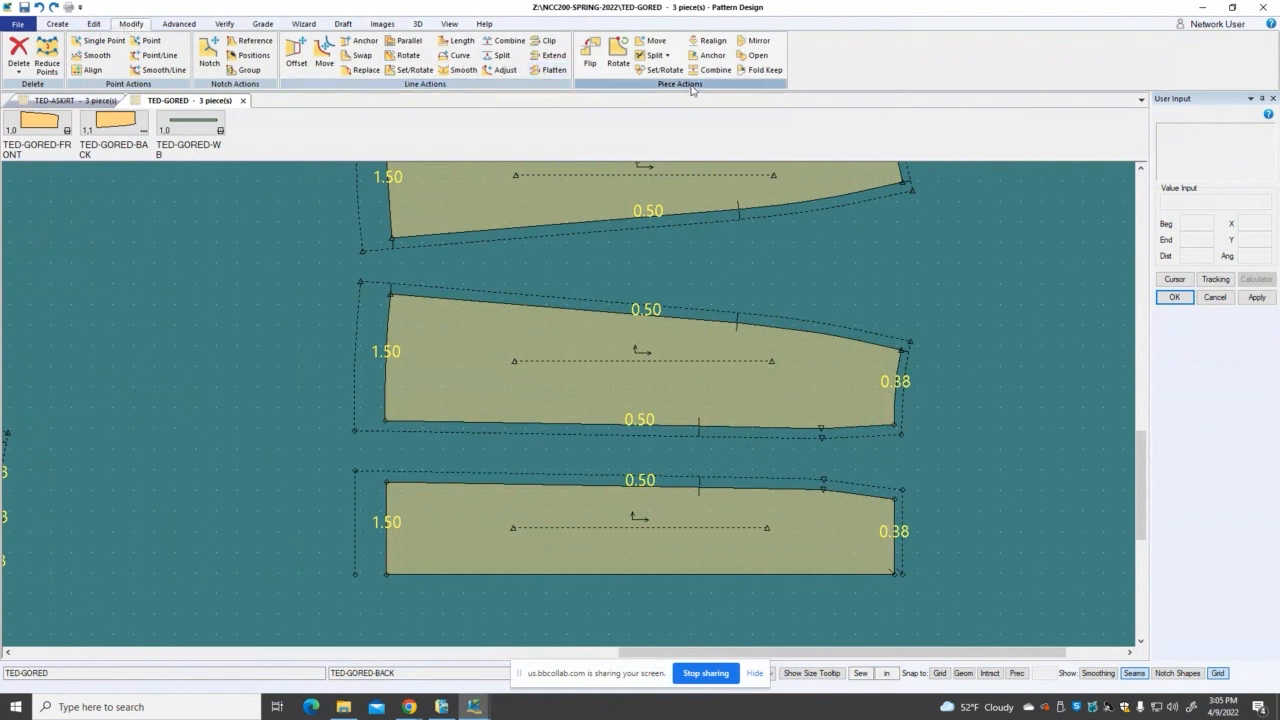
pyautogui.click(755, 42)
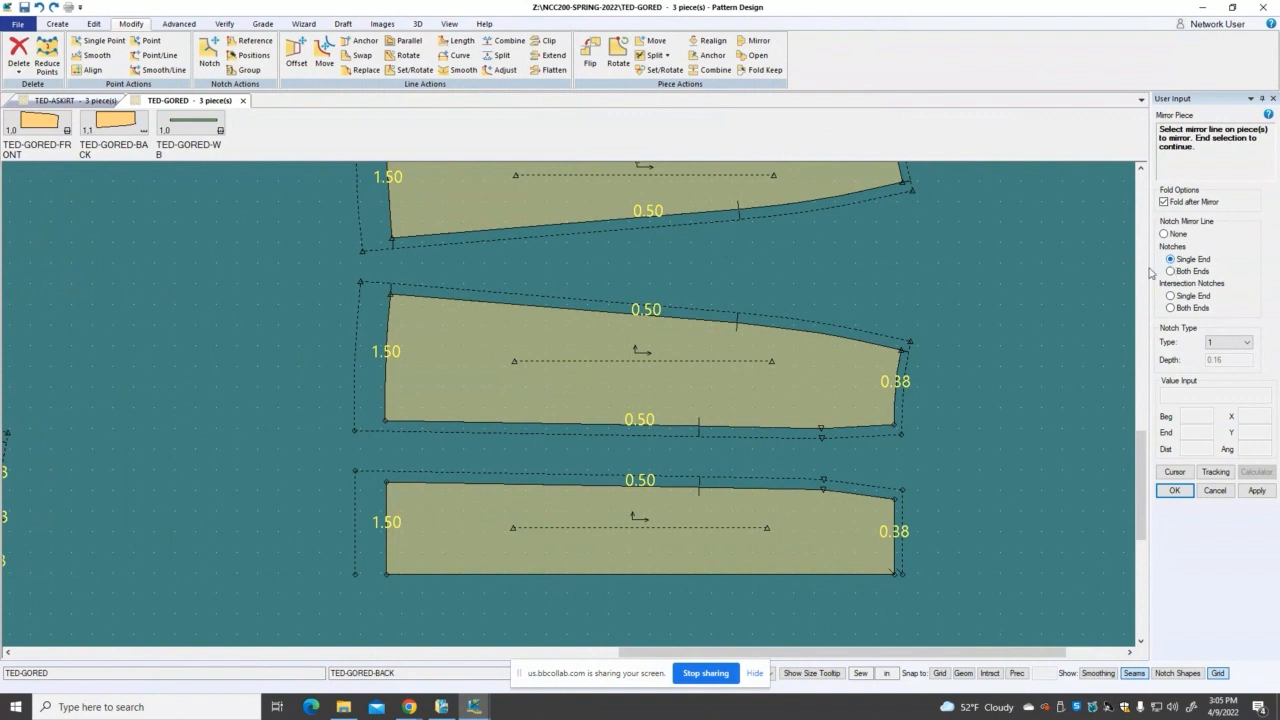
pyautogui.click(713, 573)
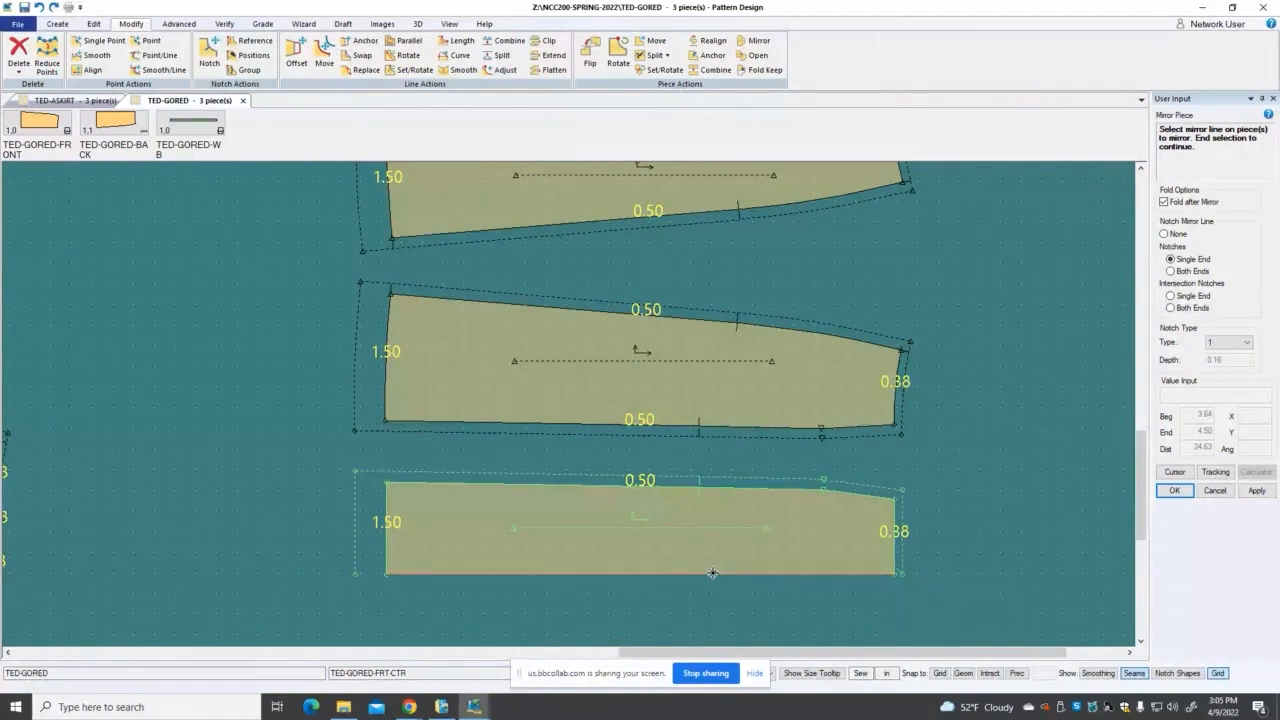
pyautogui.rightClick(713, 573)
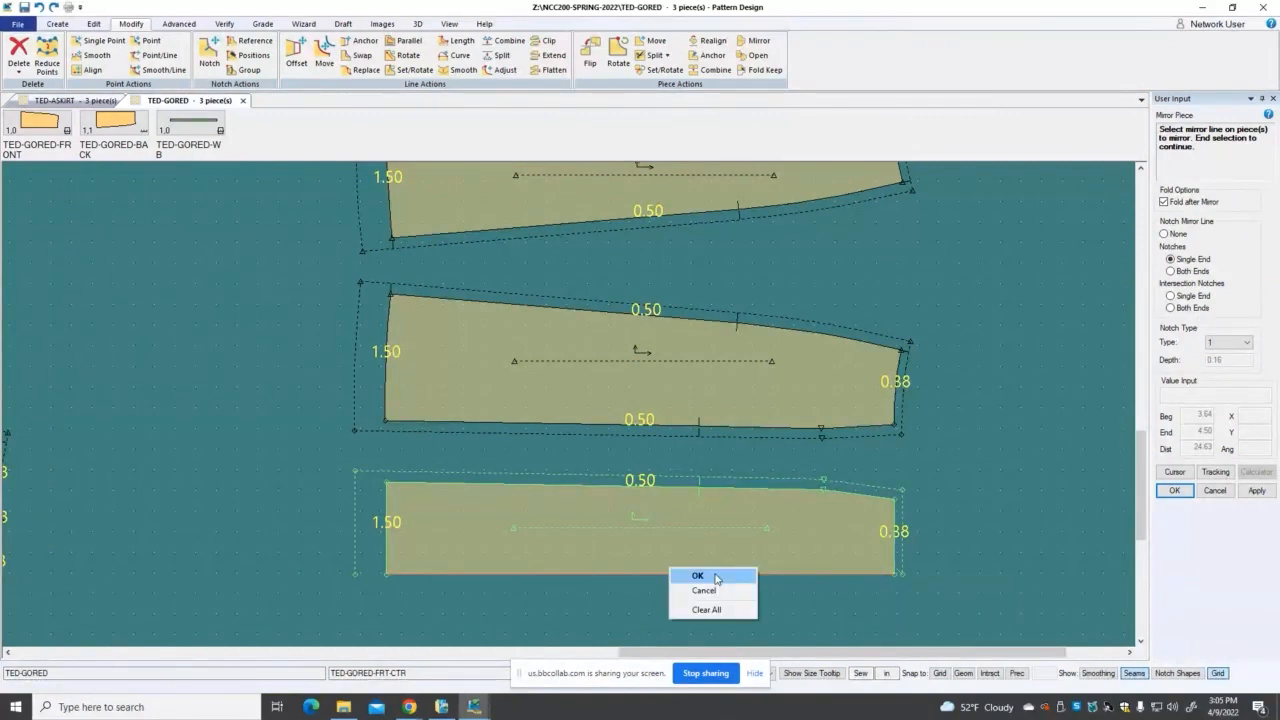
pyautogui.click(716, 577)
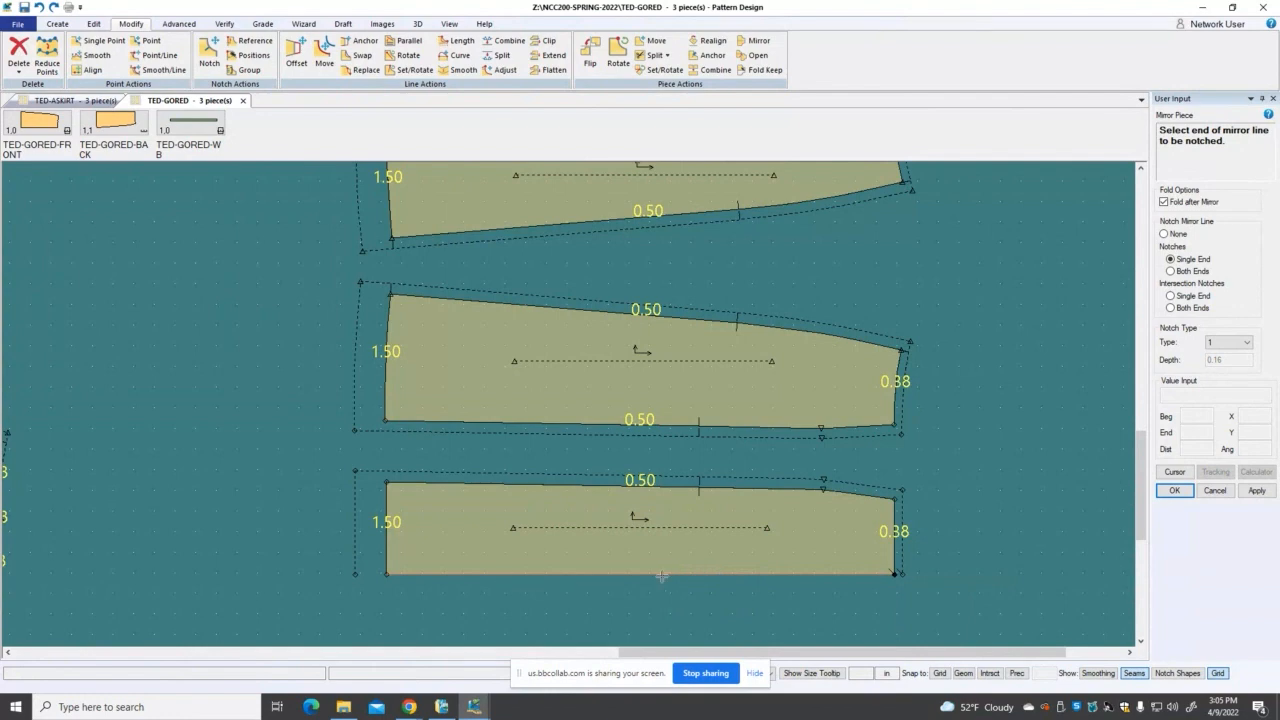
pyautogui.click(866, 573)
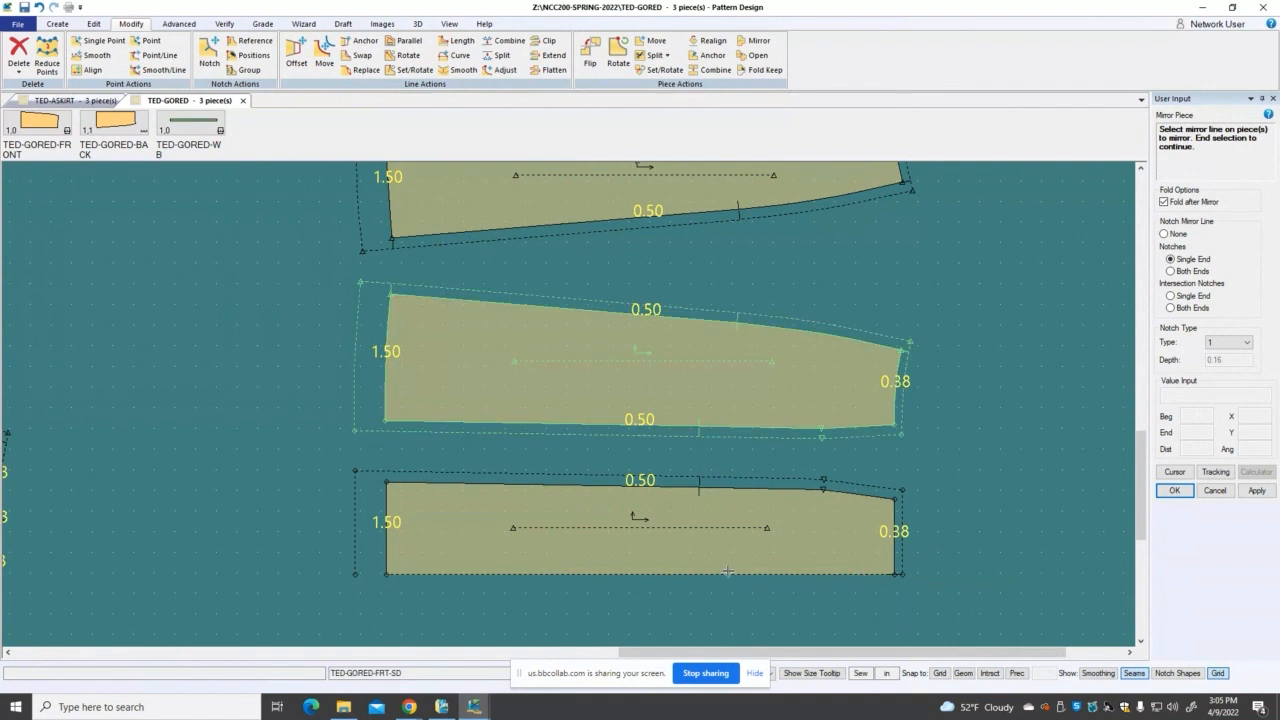
pyautogui.rightClick(943, 521)
pyautogui.click(943, 521)
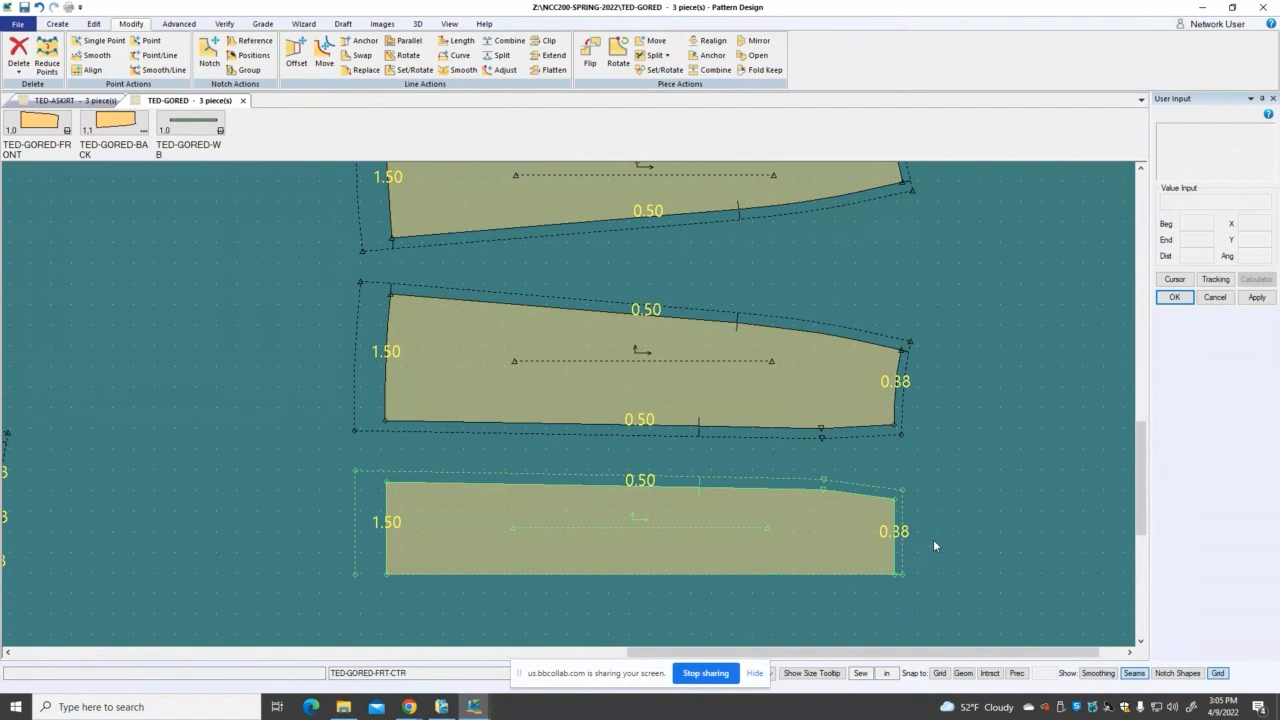
# Step: Move the front side gore up against the back side gore and bring the front center gore up beneath it
pyautogui.scroll(-1, 933, 539)
pyautogui.click(605, 417)
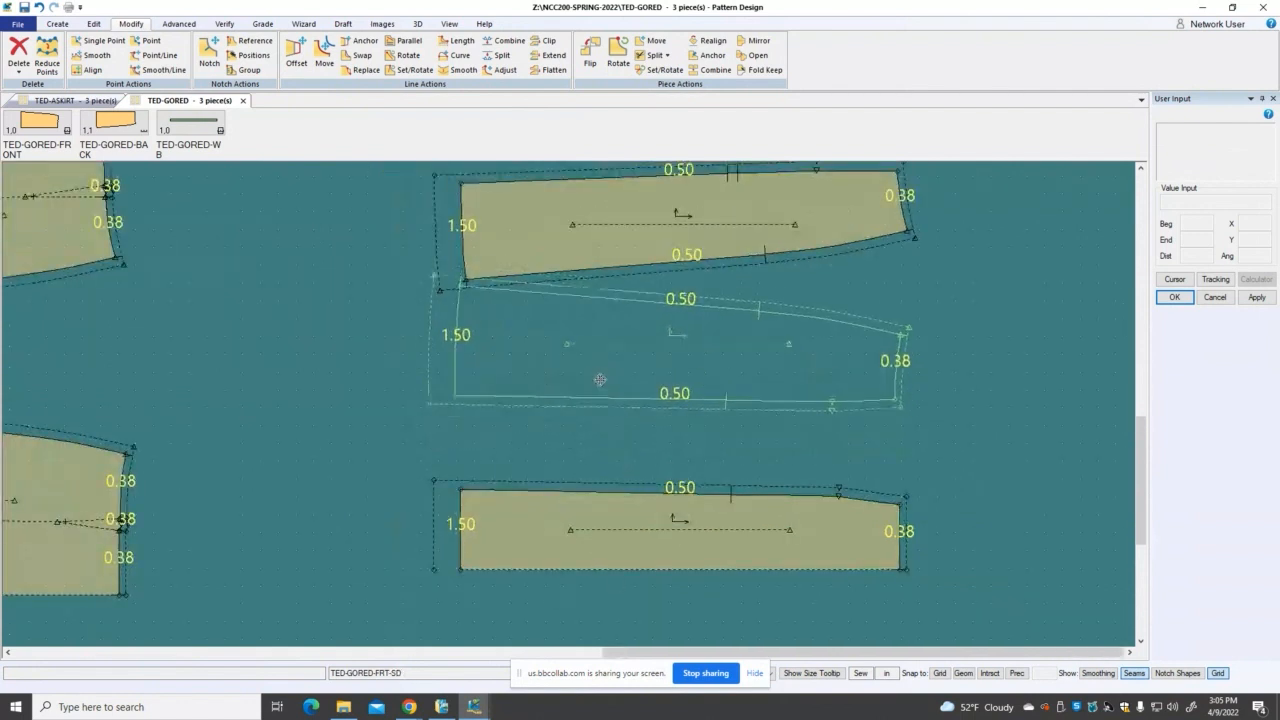
pyautogui.click(600, 378)
pyautogui.click(618, 520)
pyautogui.click(627, 486)
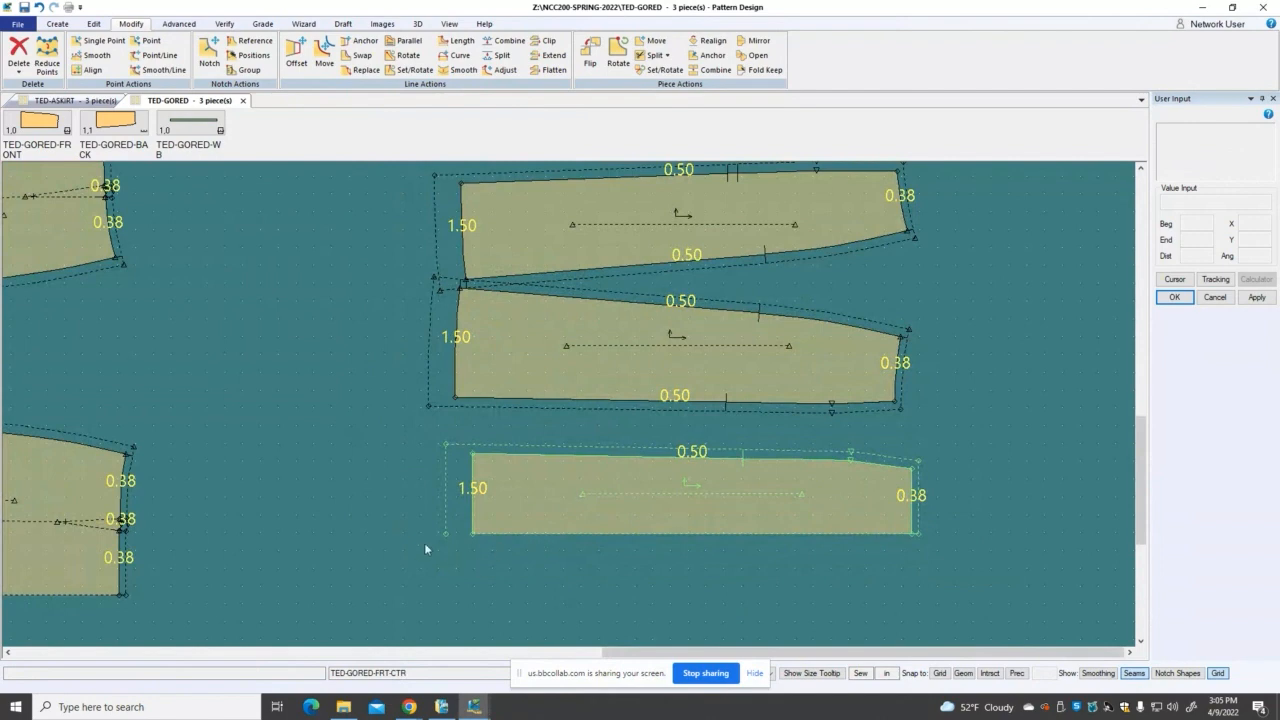
# Step: Temporarily unfold the mirrored front center gore to view both halves, and shift the folded gore slightly downward
pyautogui.scroll(2, 424, 542)
pyautogui.scroll(1, 483, 548)
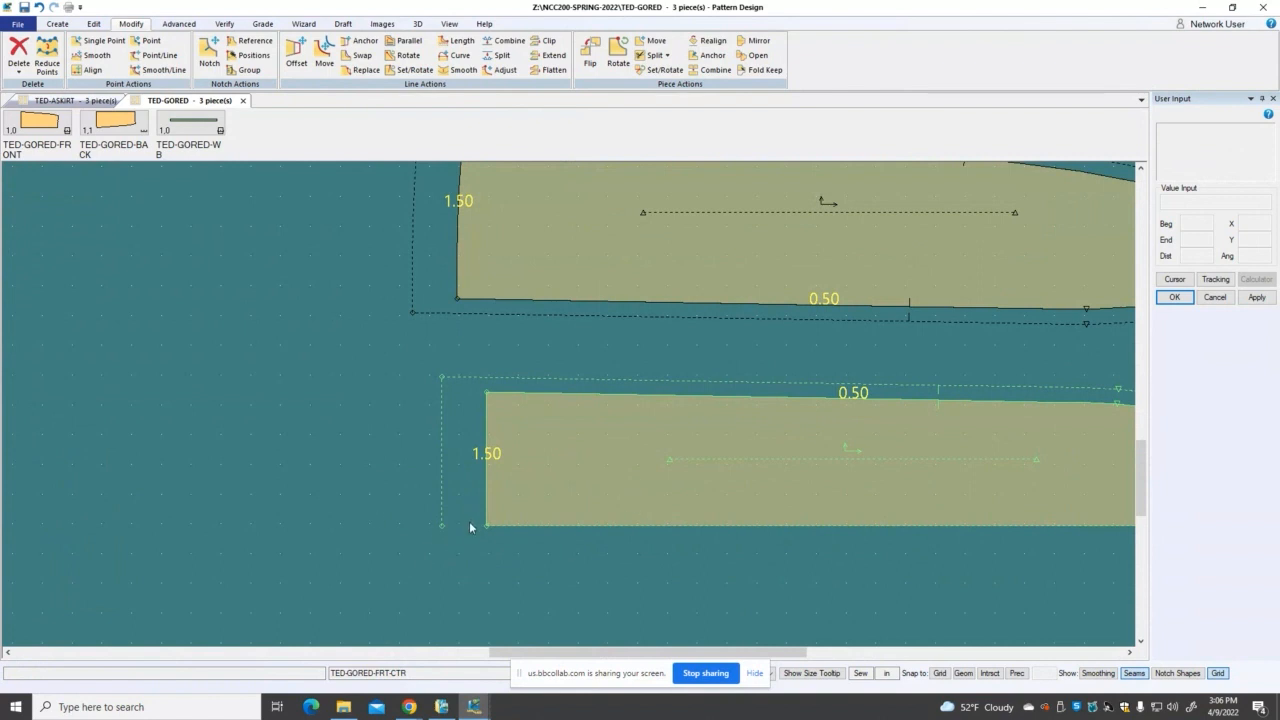
pyautogui.scroll(-1, 373, 565)
pyautogui.scroll(-1, 372, 569)
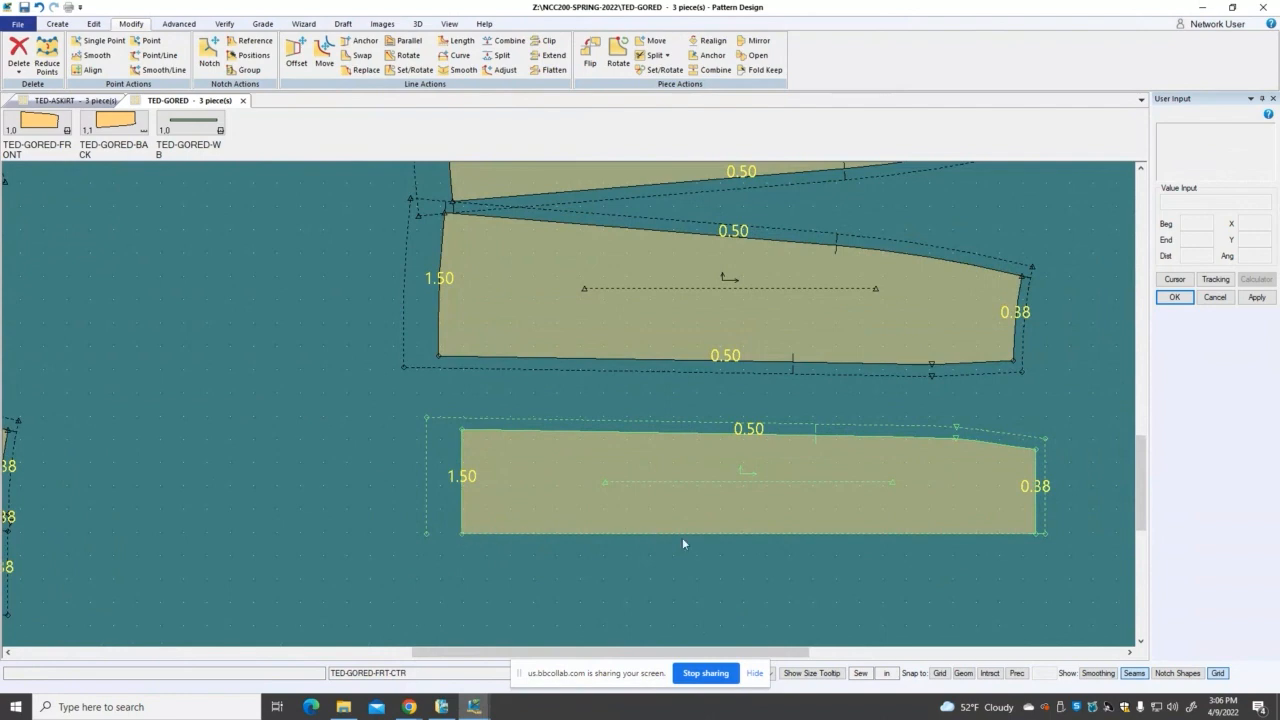
pyautogui.scroll(-1, 583, 514)
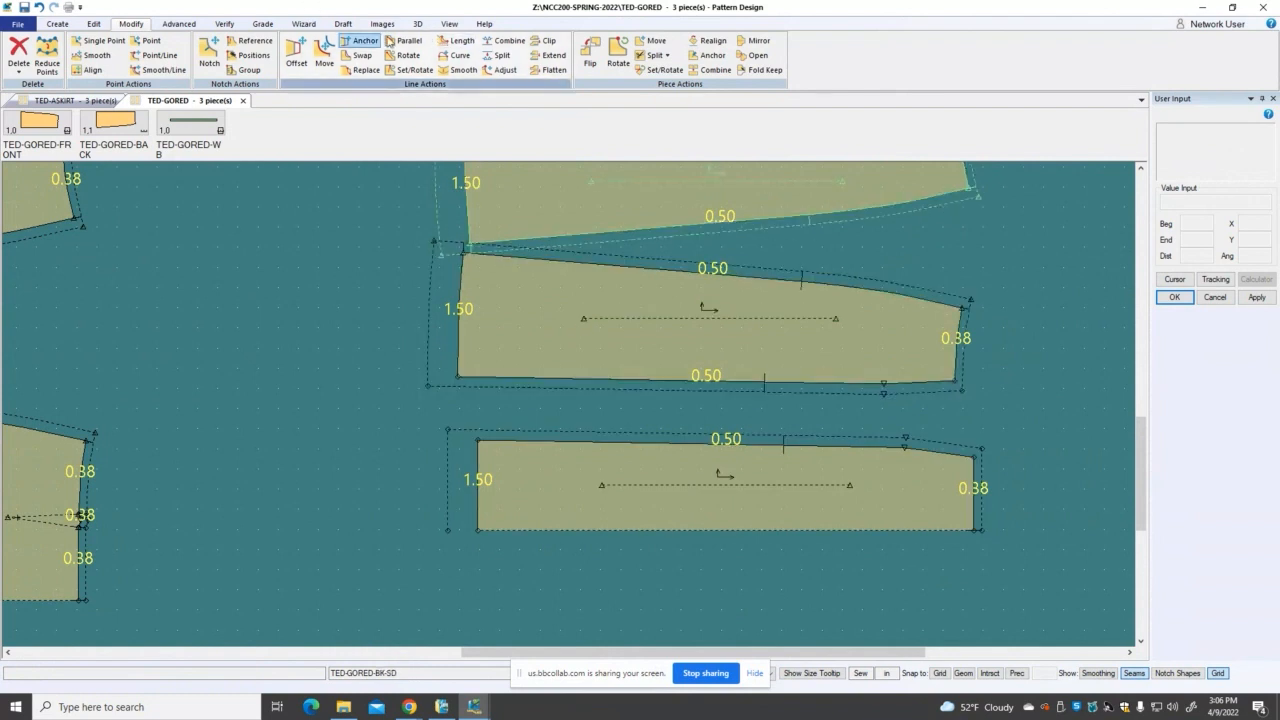
pyautogui.click(449, 24)
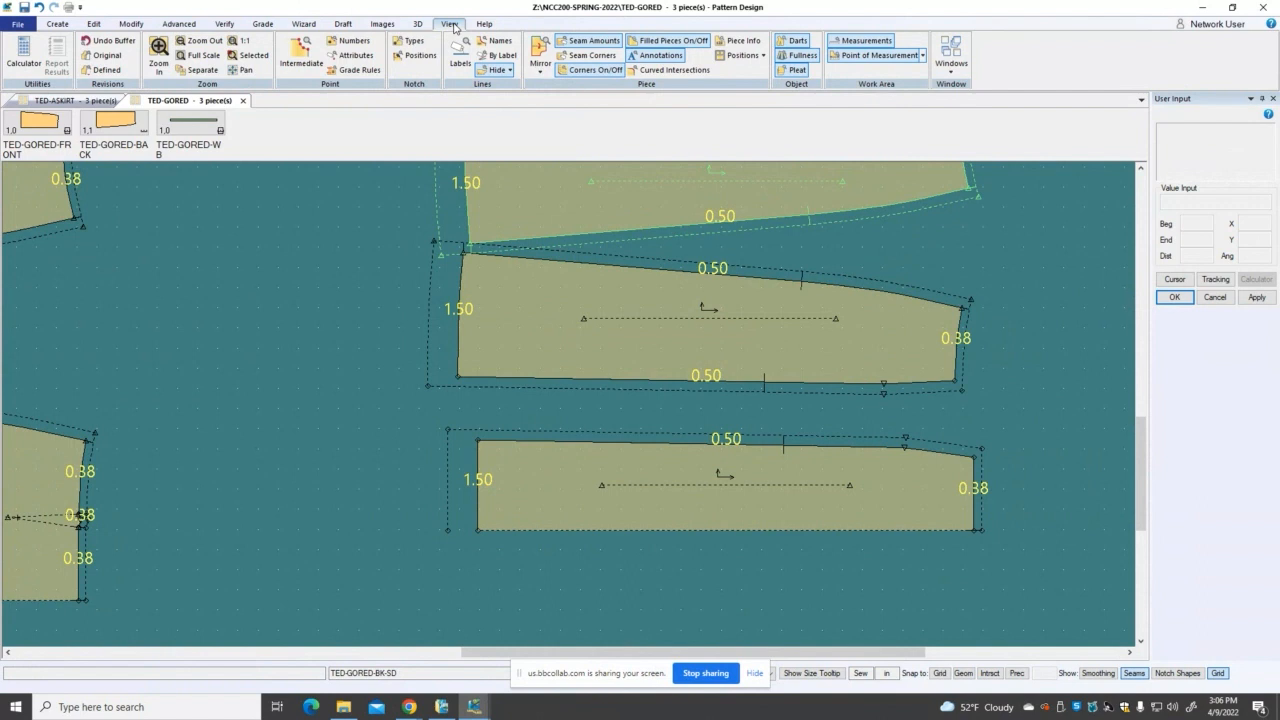
pyautogui.click(541, 75)
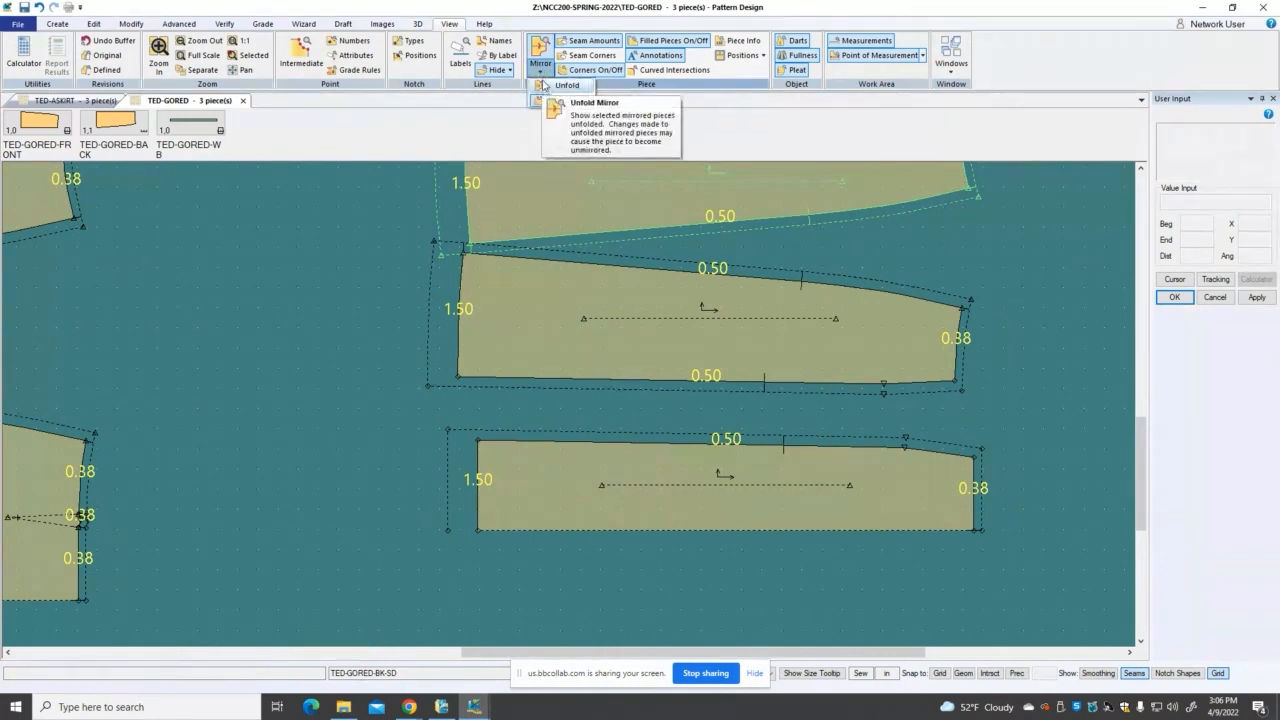
pyautogui.click(566, 85)
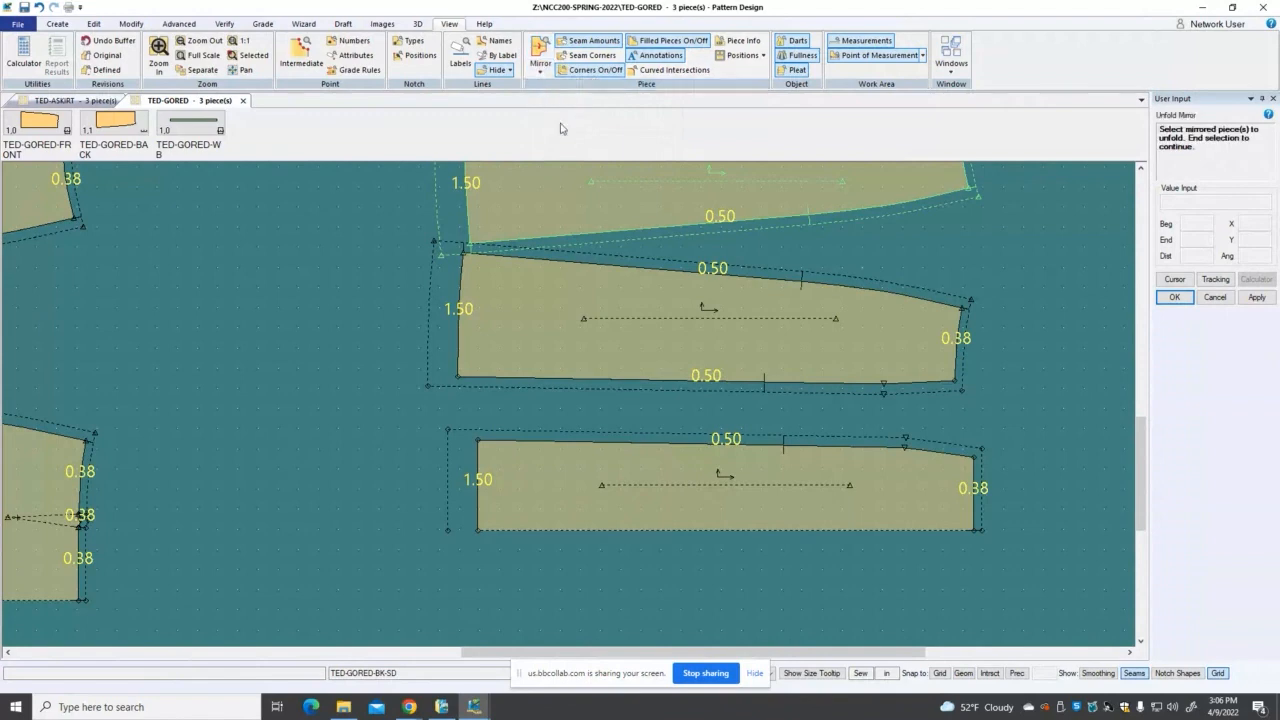
pyautogui.click(690, 484)
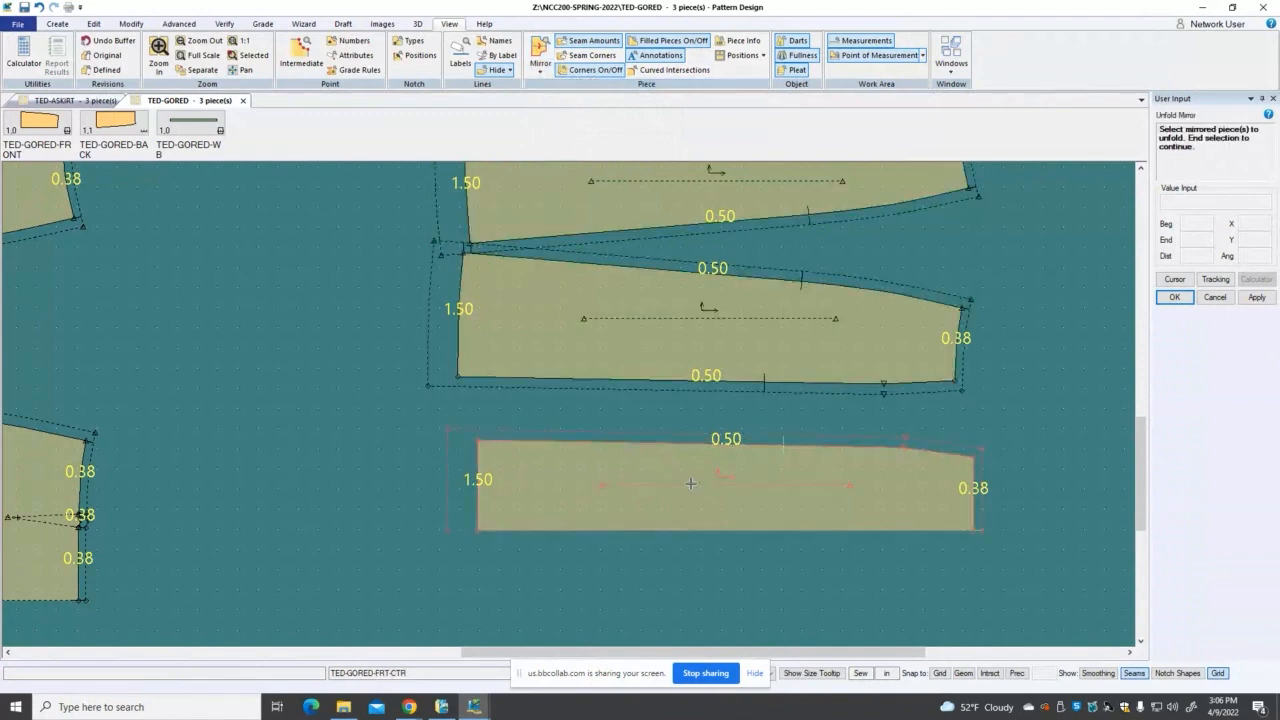
pyautogui.rightClick(690, 484)
pyautogui.click(684, 487)
pyautogui.scroll(-1, 694, 537)
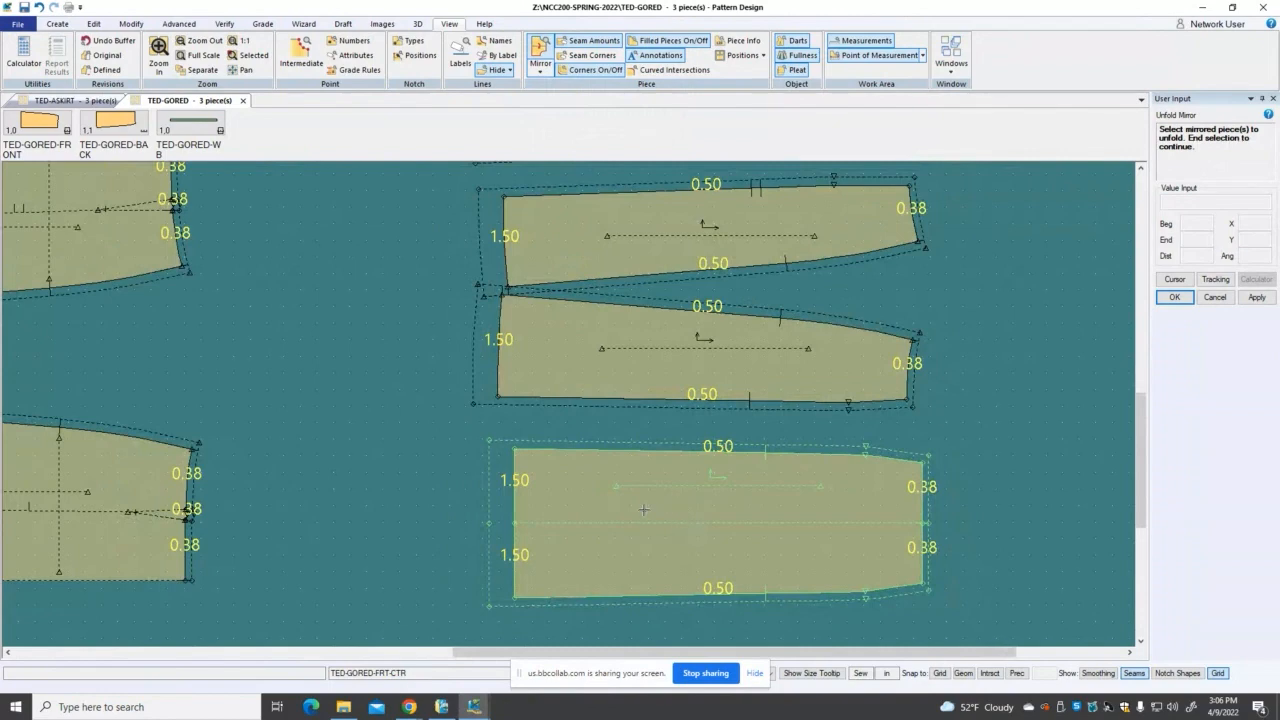
pyautogui.rightClick(436, 490)
pyautogui.click(436, 490)
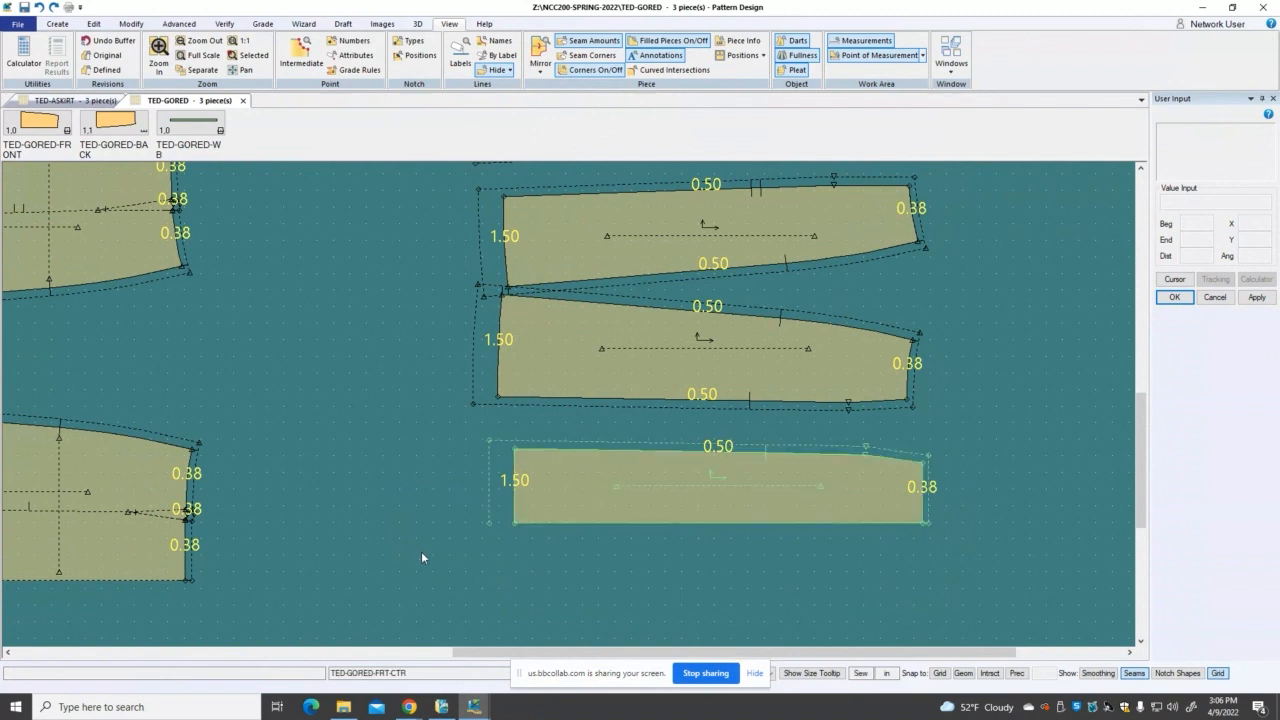
pyautogui.click(664, 516)
pyautogui.click(662, 525)
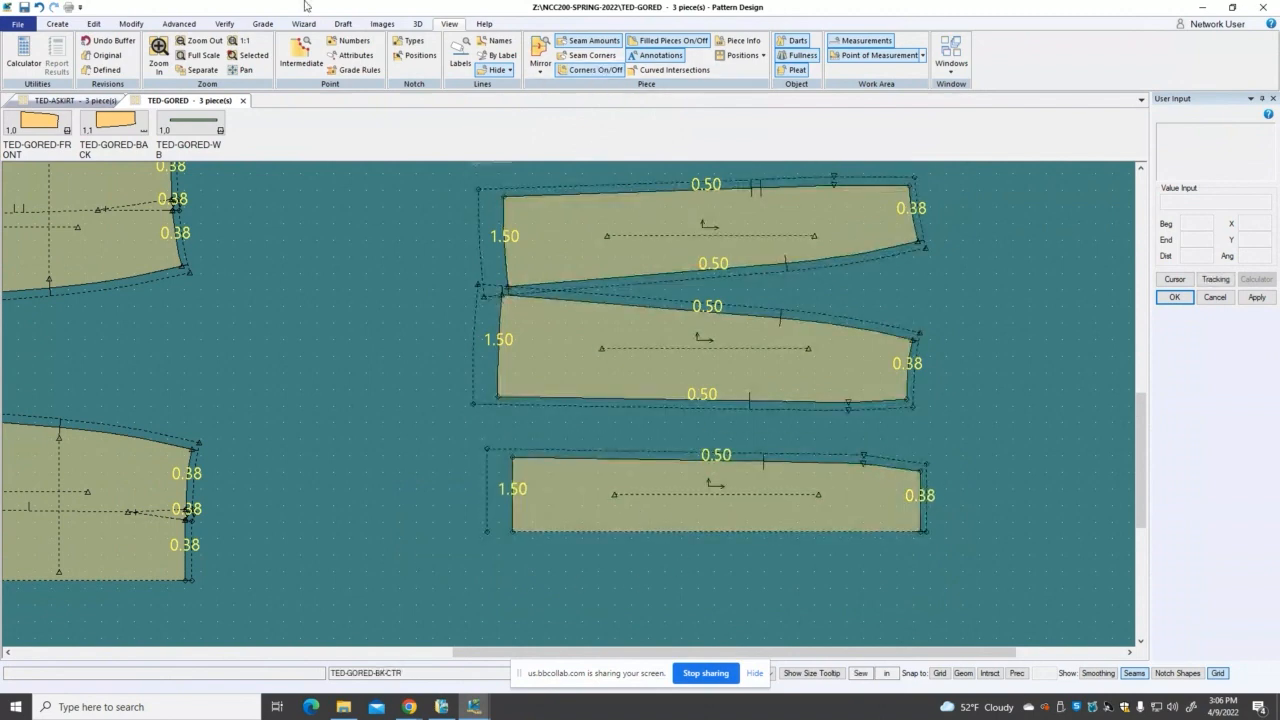
# Step: Try the Open Mirror command on the mirrored front center gore
pyautogui.click(131, 24)
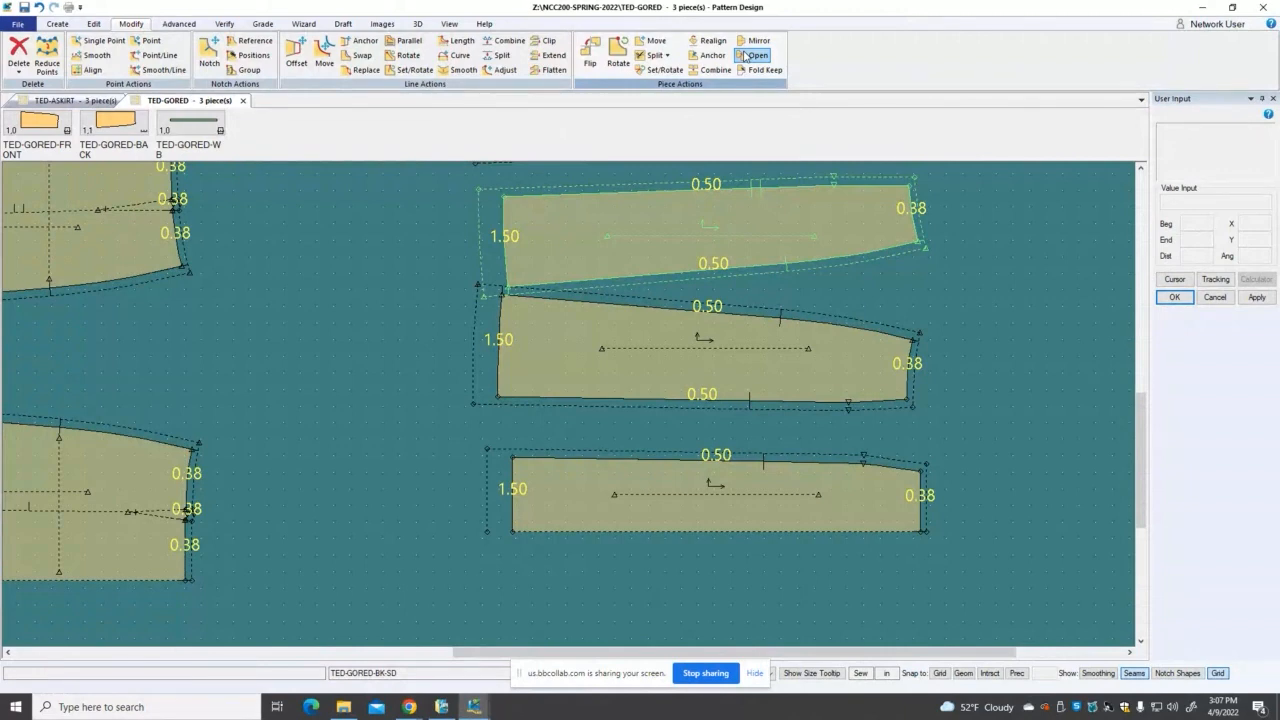
pyautogui.click(754, 56)
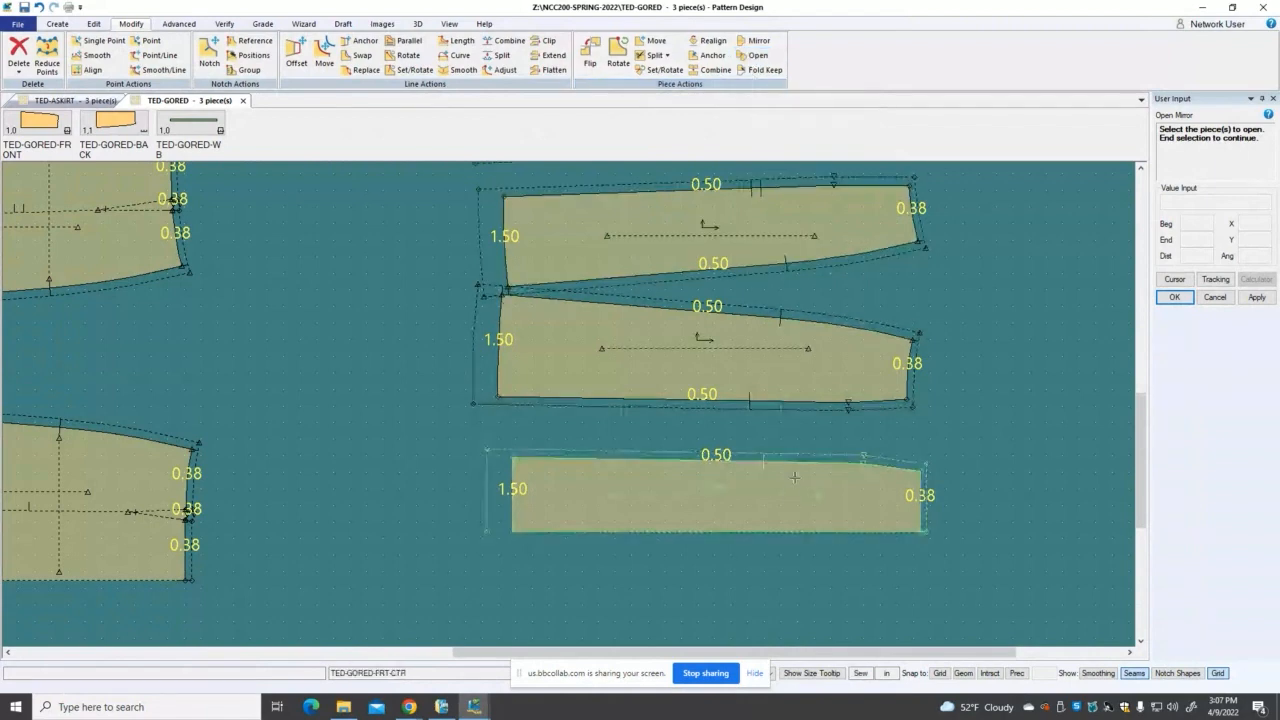
pyautogui.scroll(1, 752, 525)
pyautogui.scroll(1, 753, 525)
pyautogui.click(755, 523)
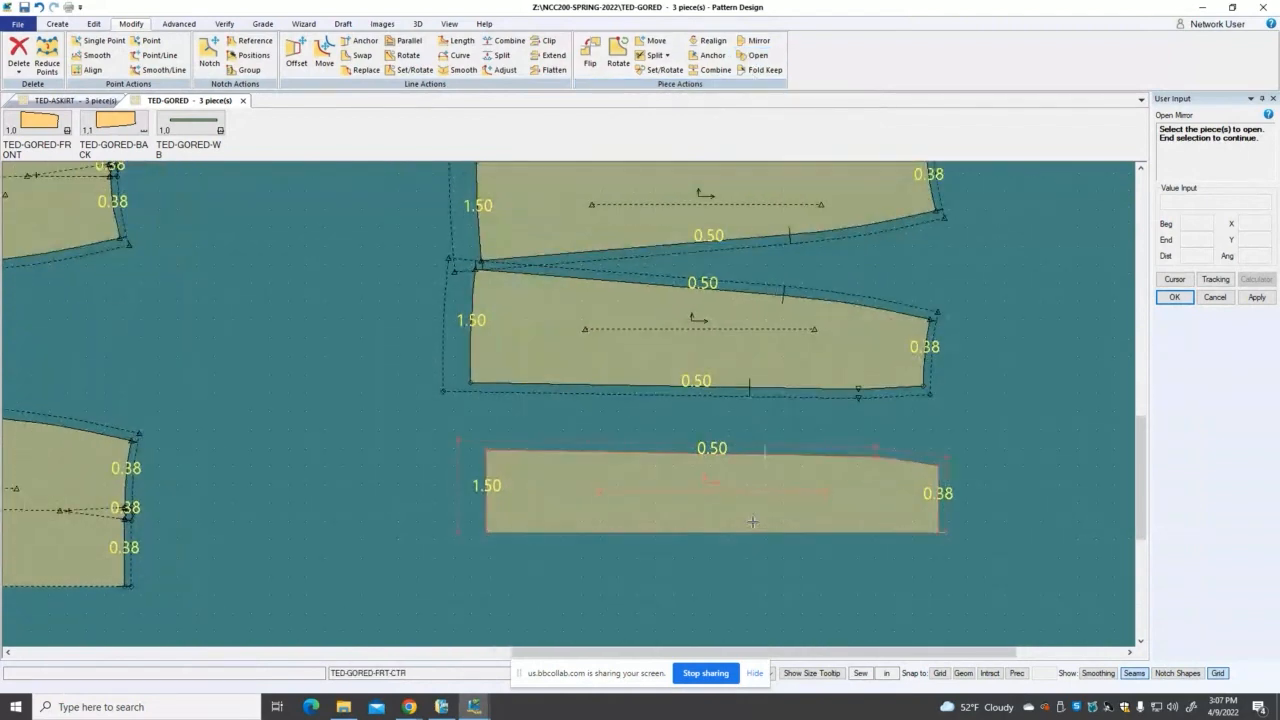
pyautogui.rightClick(753, 521)
pyautogui.click(752, 522)
pyautogui.scroll(2, 790, 540)
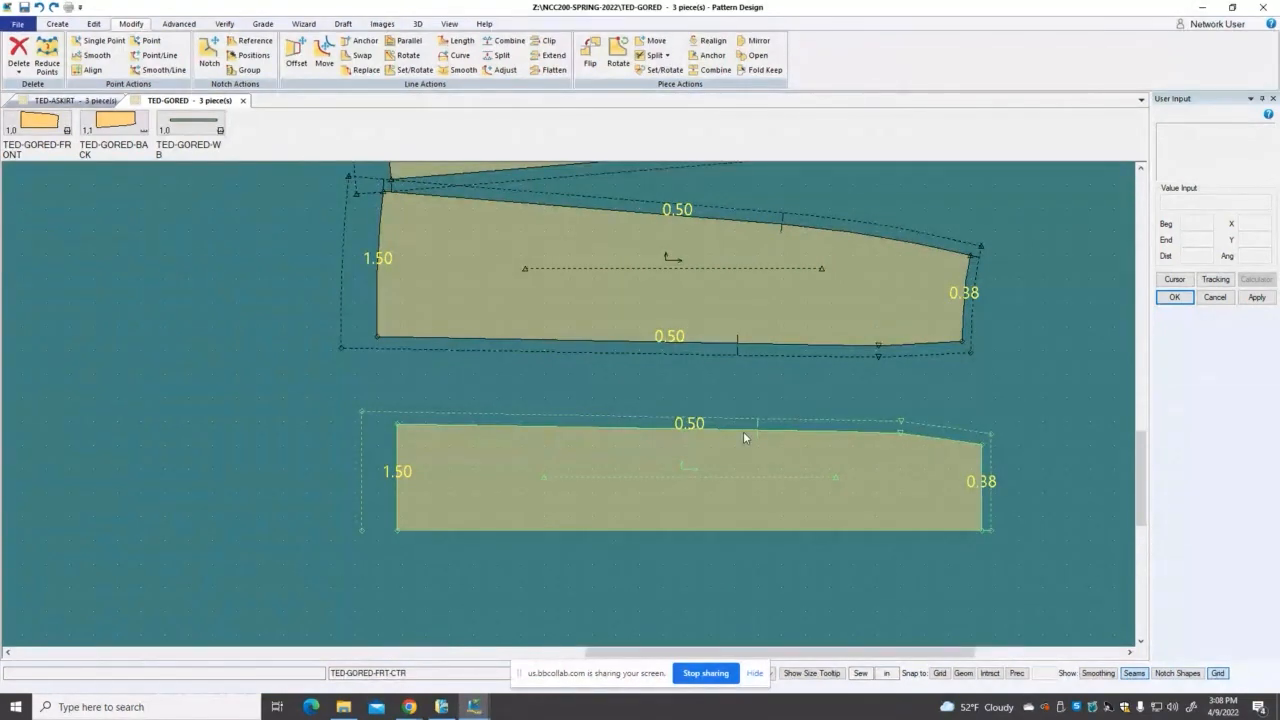
# Step: Unfold the mirrored front center gore to display its full width
pyautogui.scroll(-1, 689, 445)
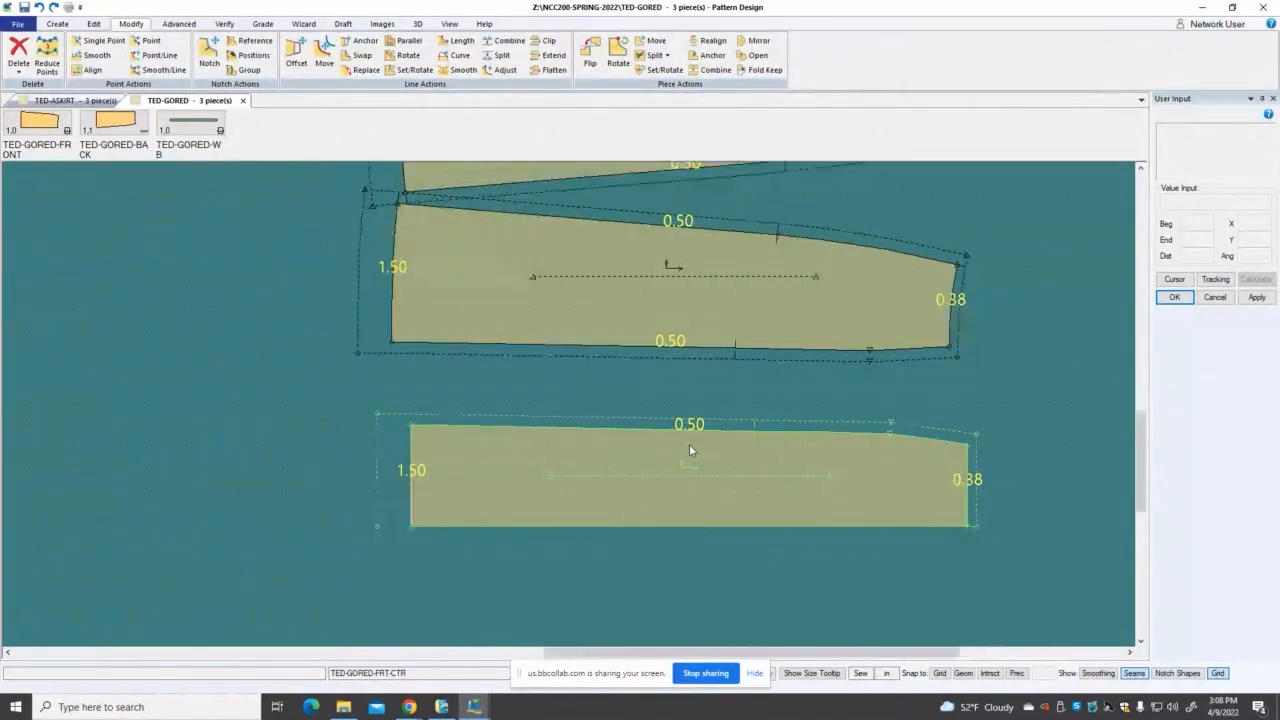
pyautogui.click(447, 26)
pyautogui.click(540, 68)
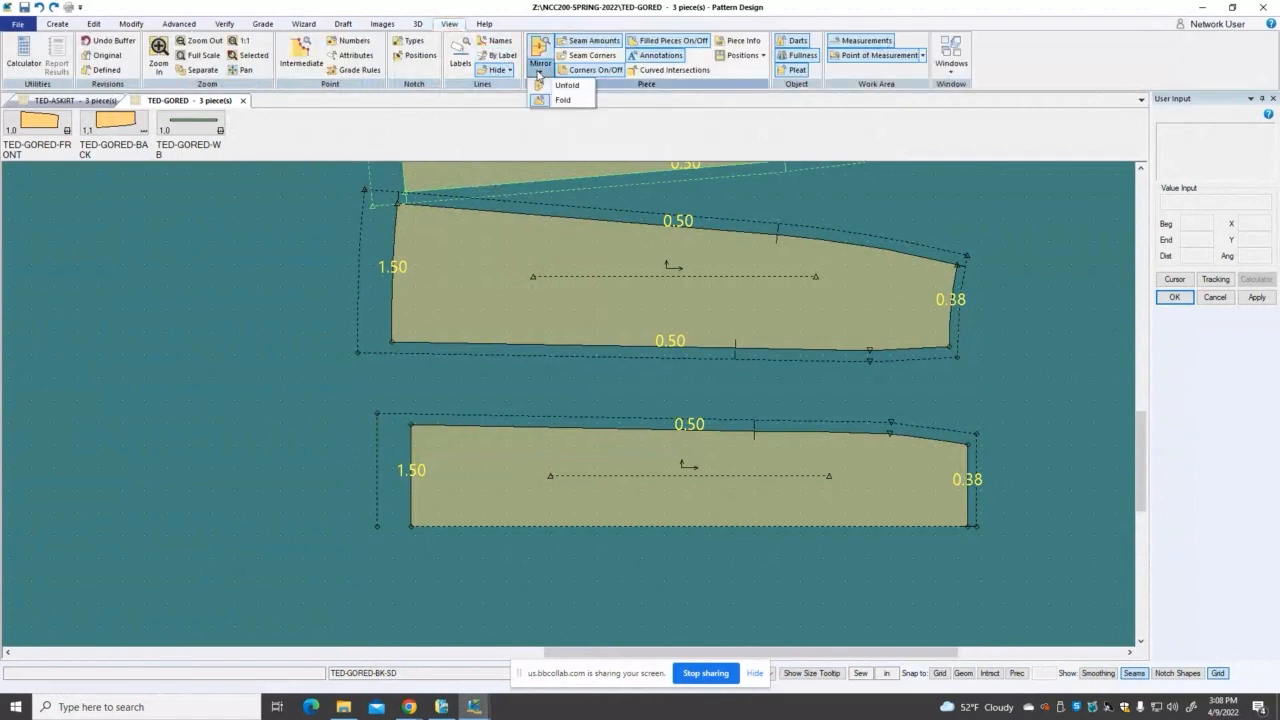
pyautogui.click(558, 98)
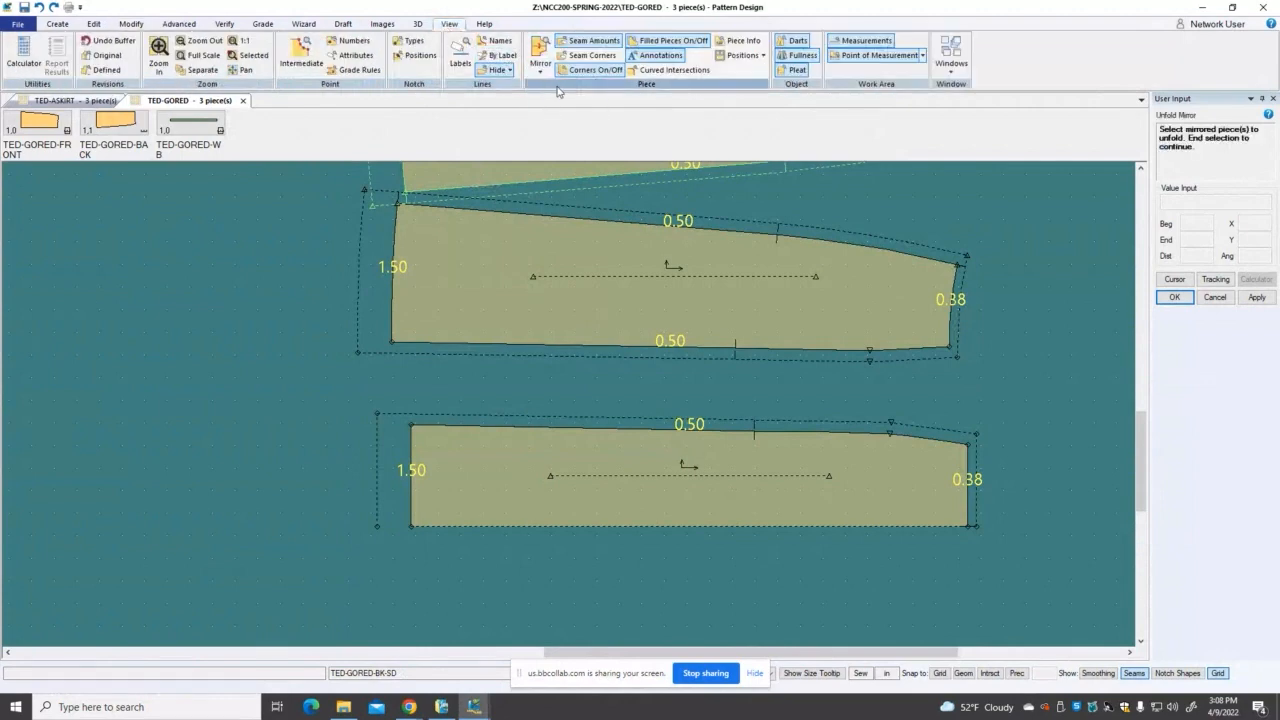
pyautogui.click(736, 488)
pyautogui.rightClick(736, 488)
pyautogui.click(736, 488)
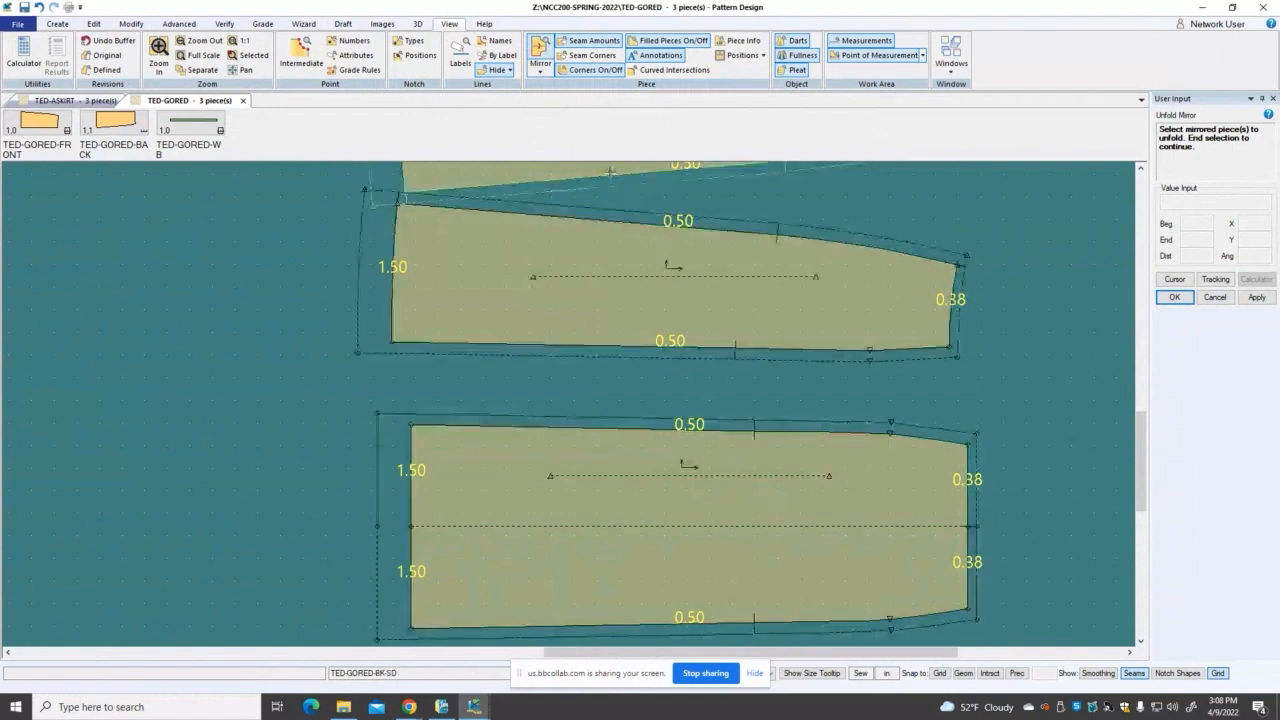
# Step: Fold the front center gore back along its center front mirror line
pyautogui.click(540, 75)
pyautogui.click(563, 99)
pyautogui.click(764, 553)
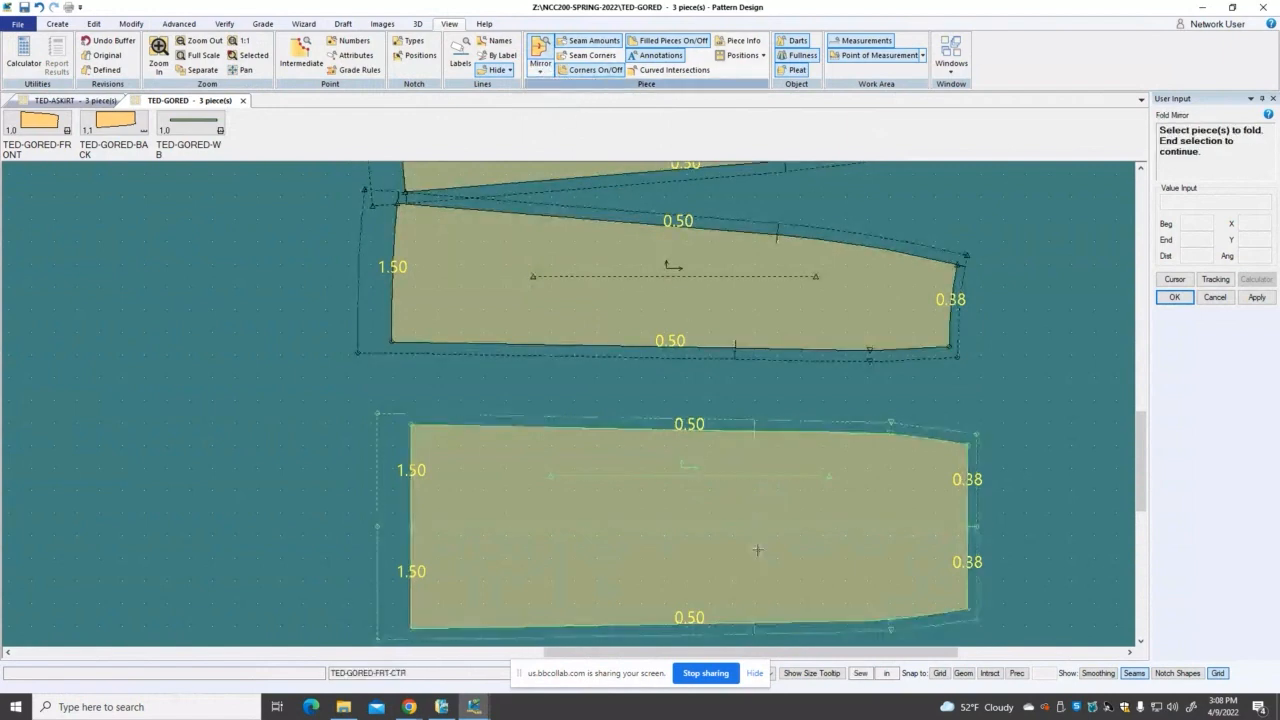
pyautogui.rightClick(764, 553)
pyautogui.click(764, 553)
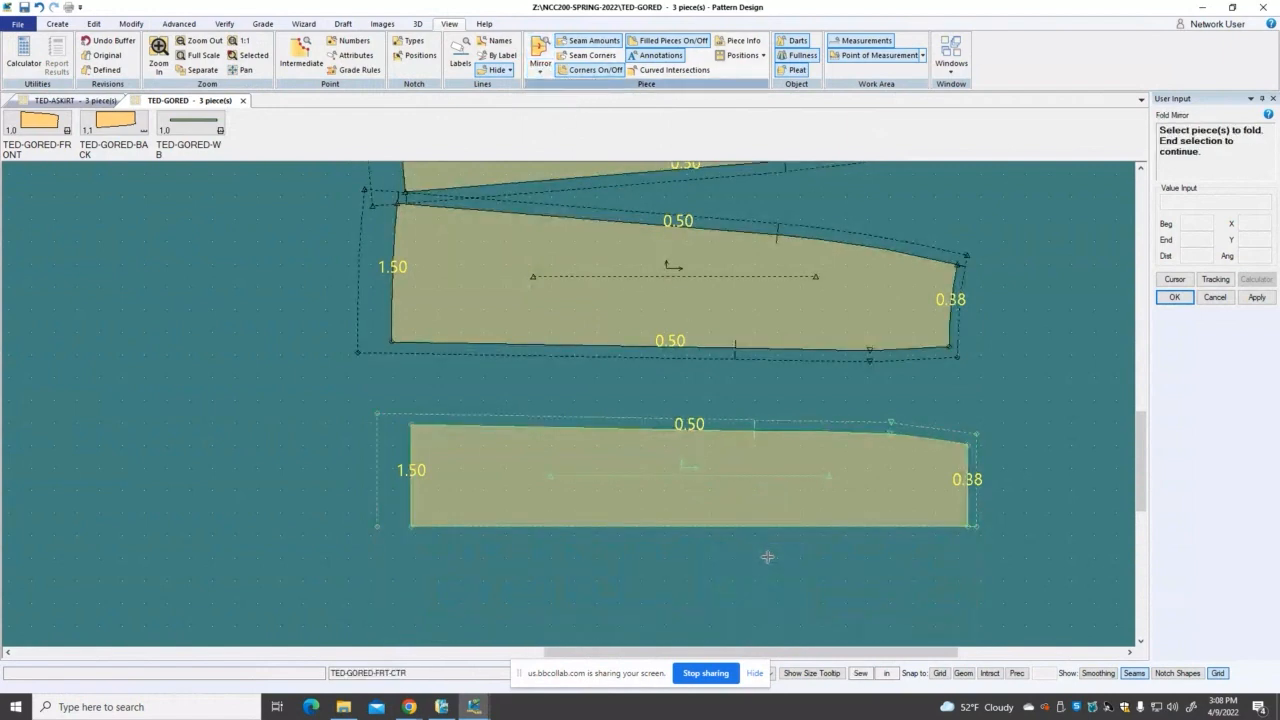
pyautogui.rightClick(335, 398)
pyautogui.click(300, 402)
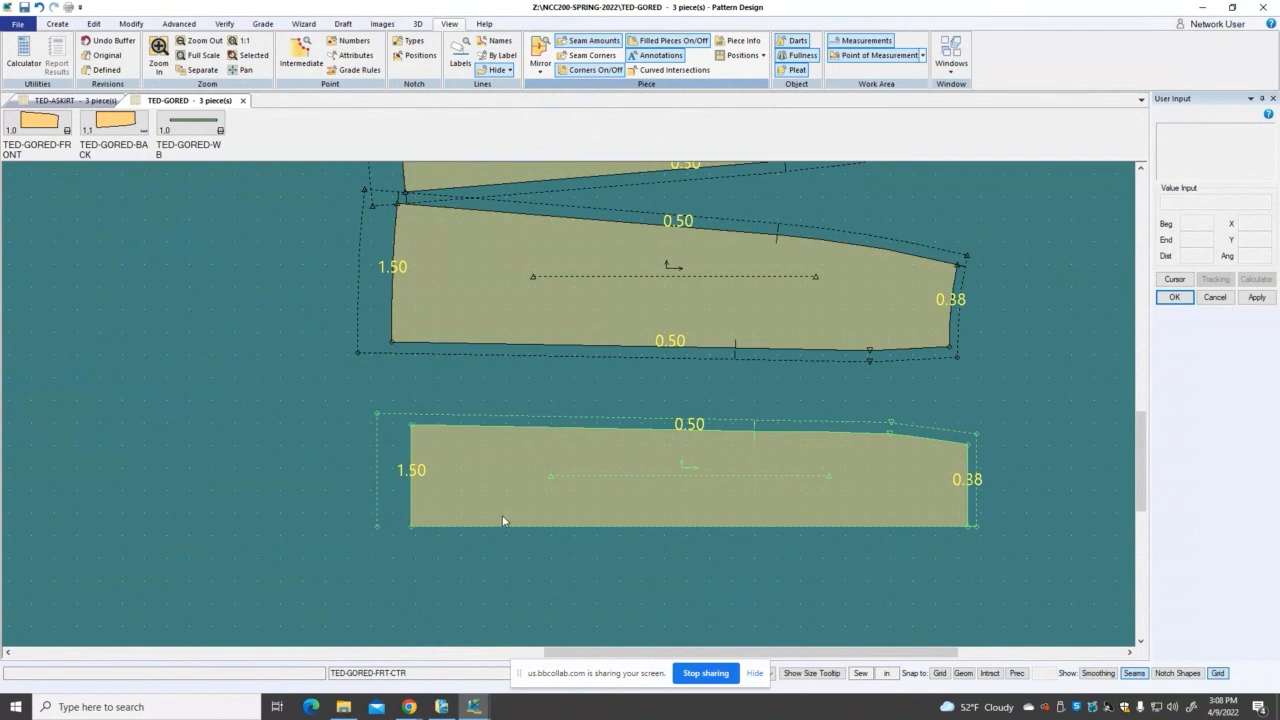
# Step: Hide the seam amounts on all pieces and move the back side and back center gores upward to space the gores apart
pyautogui.press('F8')
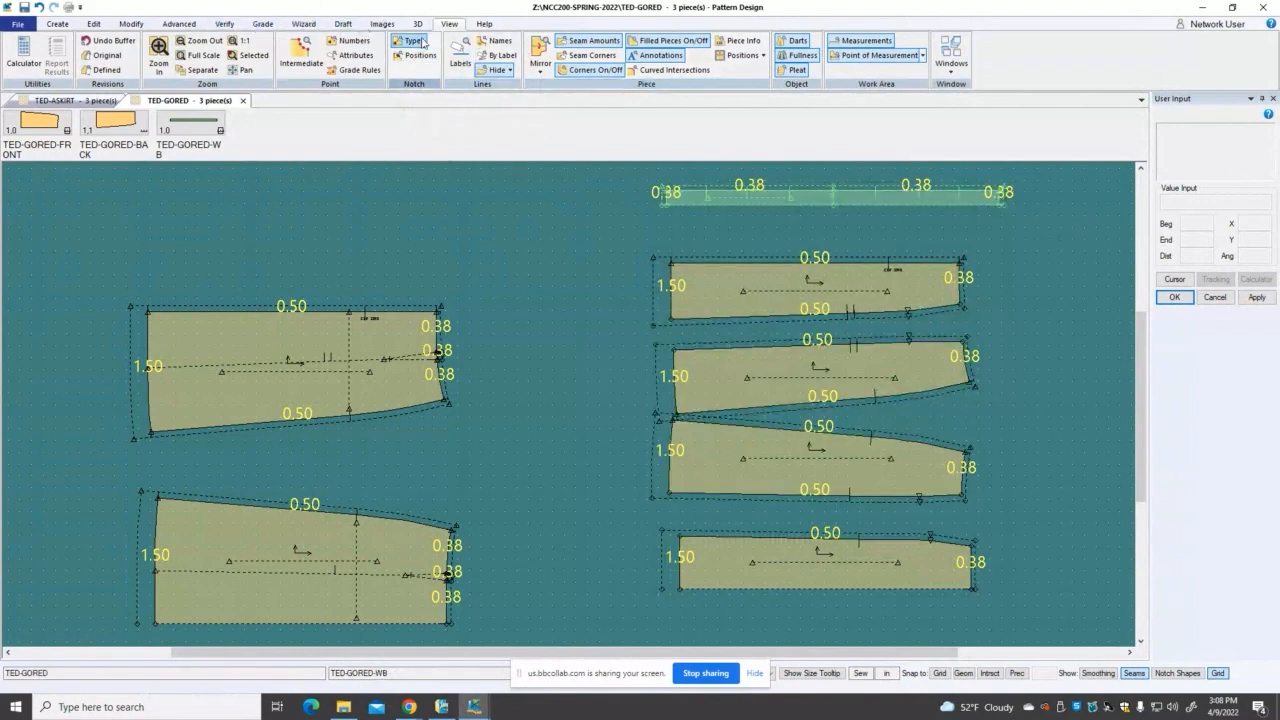
pyautogui.click(584, 42)
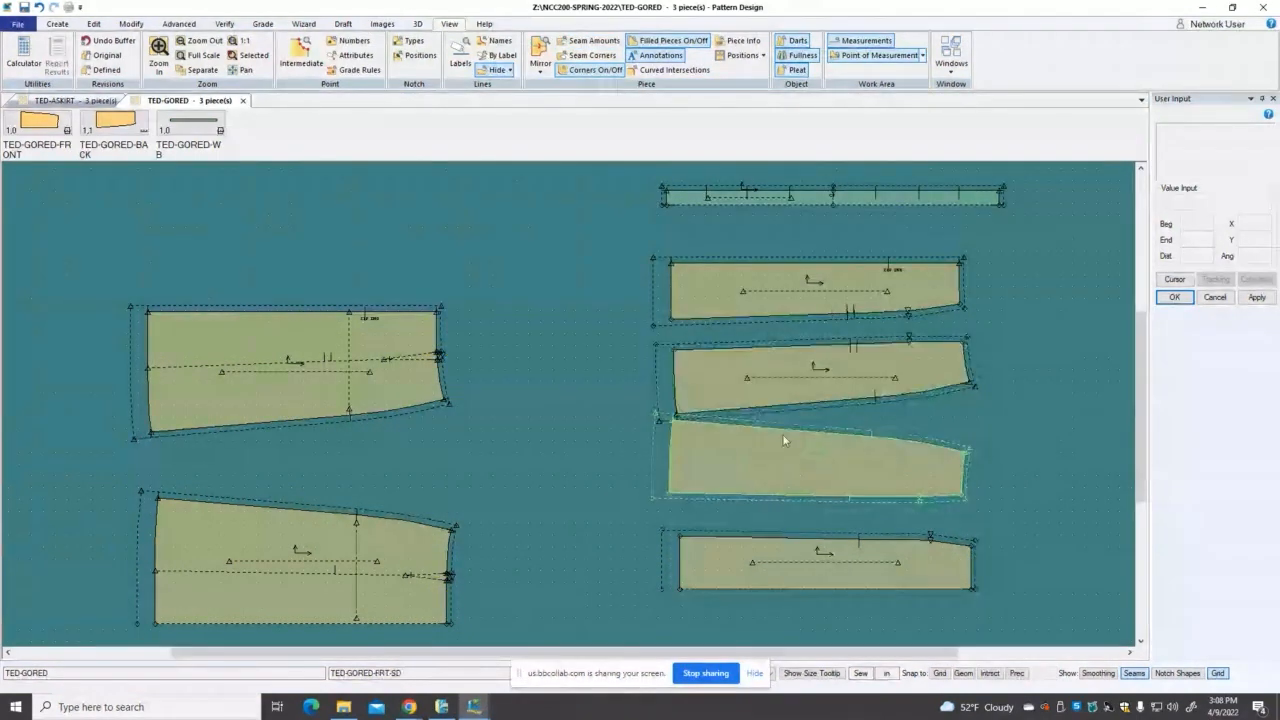
pyautogui.scroll(1, 960, 522)
pyautogui.moveTo(769, 365); pyautogui.dragTo(765, 344)
pyautogui.moveTo(737, 257); pyautogui.dragTo(734, 226)
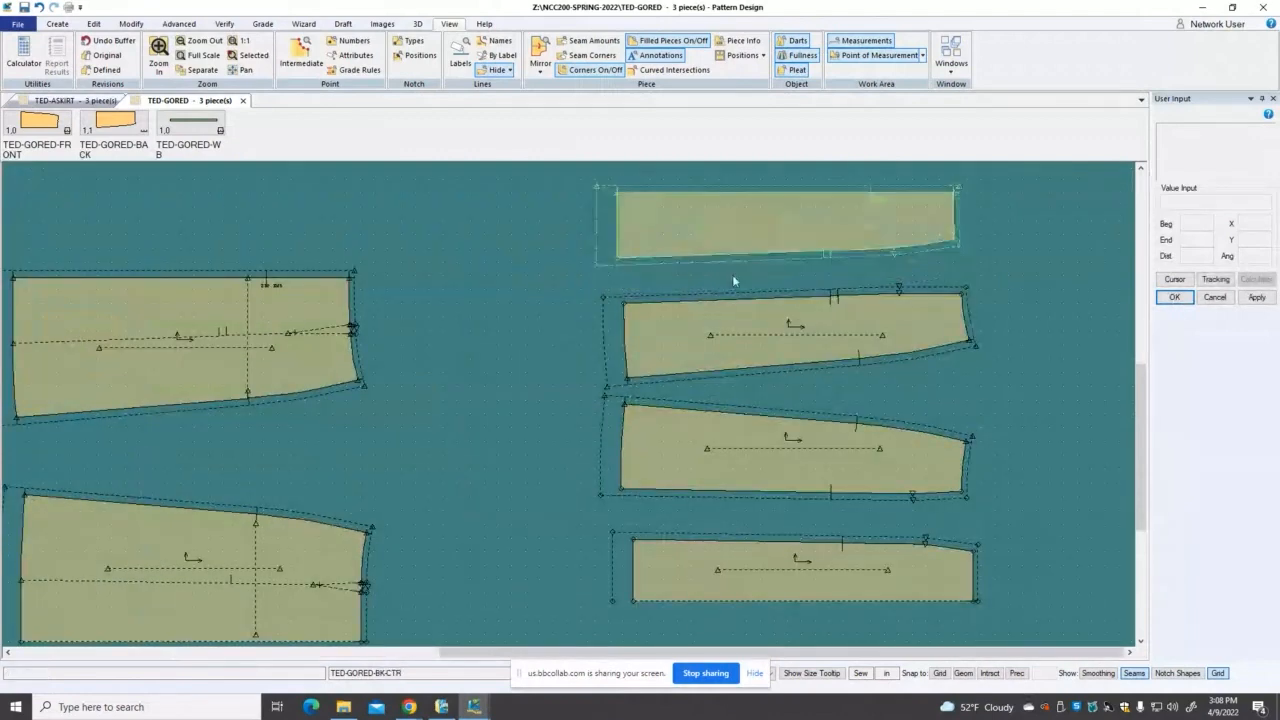
# Step: Save the waistband, back center, back side, front side and front center gore pieces
pyautogui.scroll(-1, 683, 457)
pyautogui.scroll(-1, 683, 457)
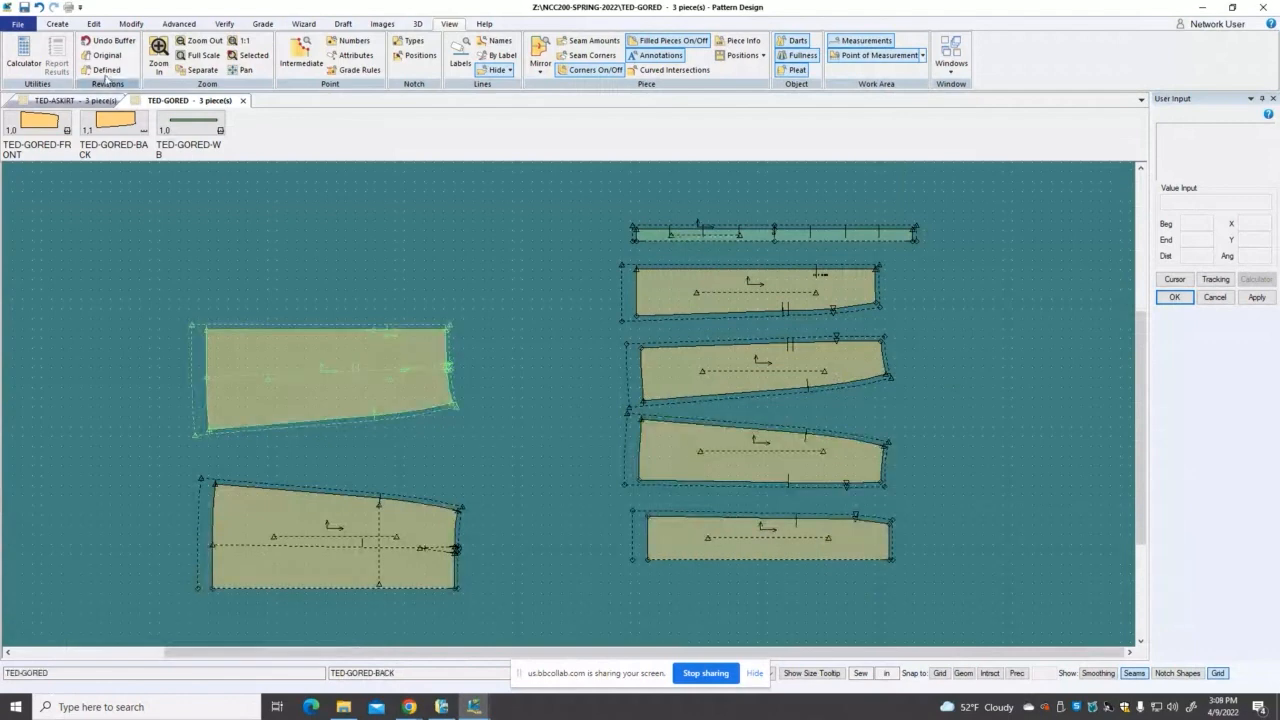
pyautogui.click(14, 24)
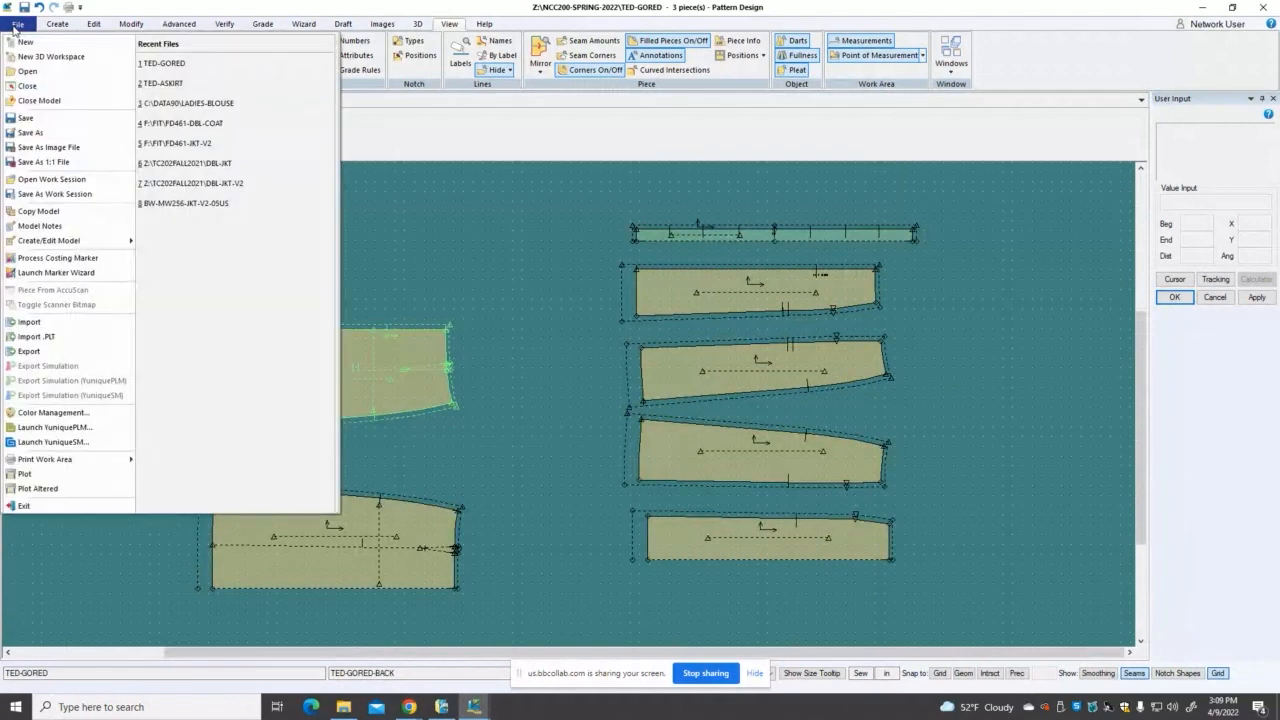
pyautogui.click(22, 114)
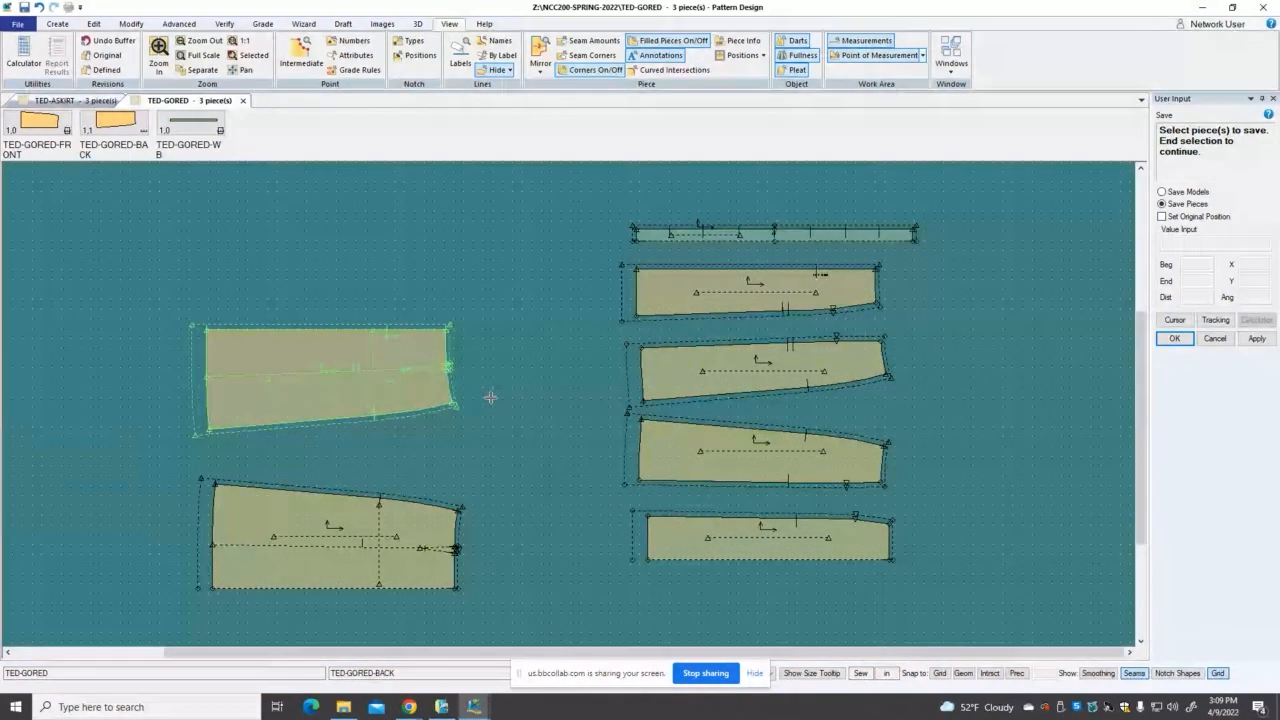
pyautogui.click(723, 236)
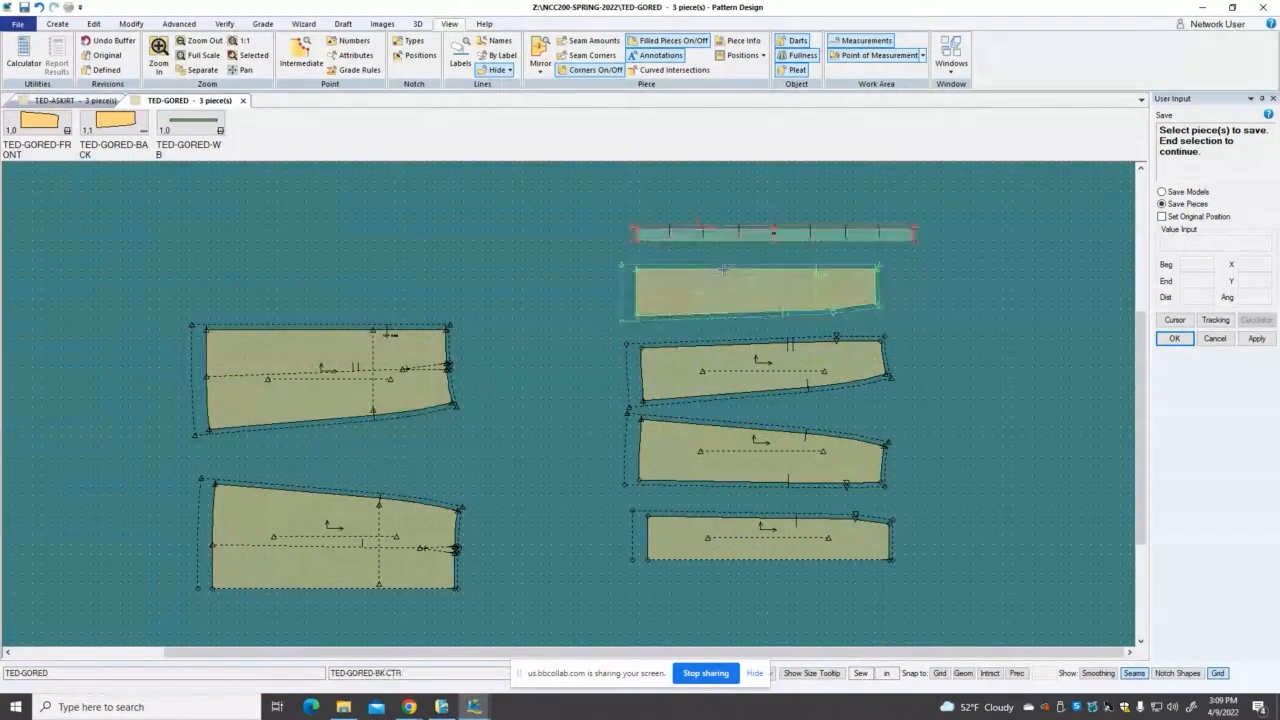
pyautogui.click(752, 292)
pyautogui.click(756, 370)
pyautogui.click(756, 452)
pyautogui.click(750, 536)
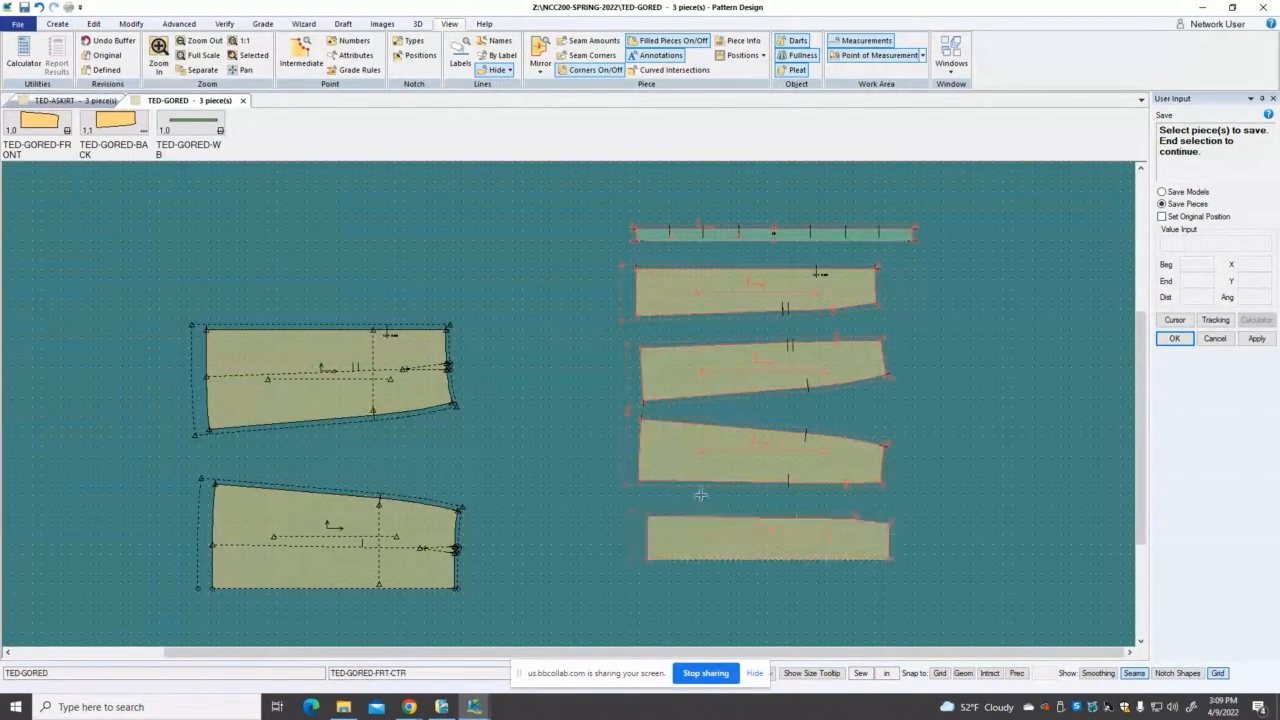
pyautogui.rightClick(611, 406)
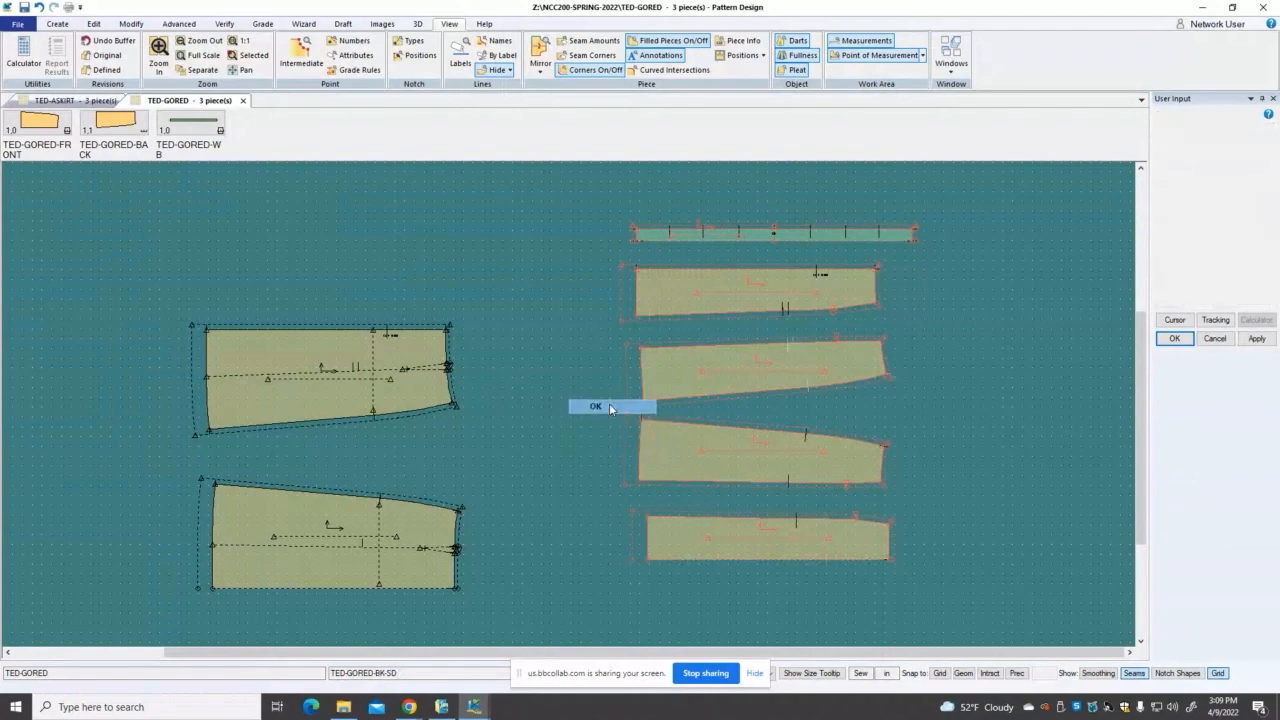
pyautogui.click(609, 406)
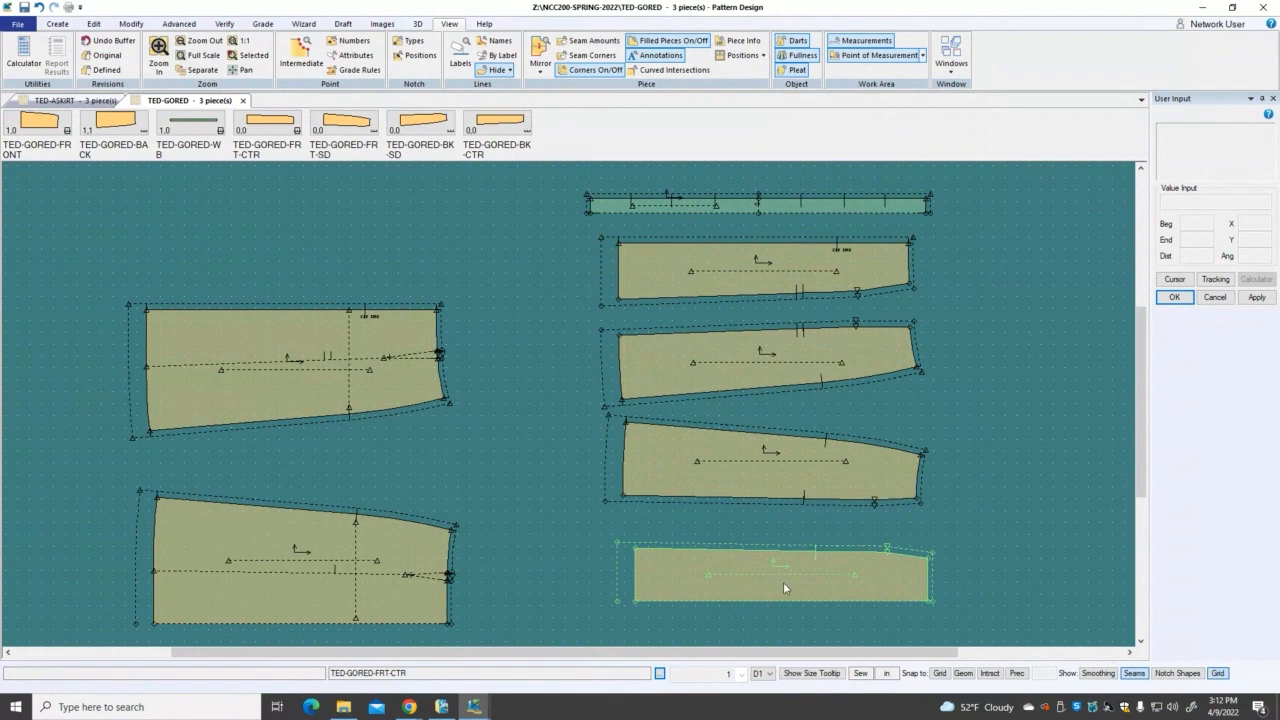
# Step: Try adding single standard notches to the front center gore's gore seam and waist edge near the waist corner
pyautogui.scroll(1, 784, 584)
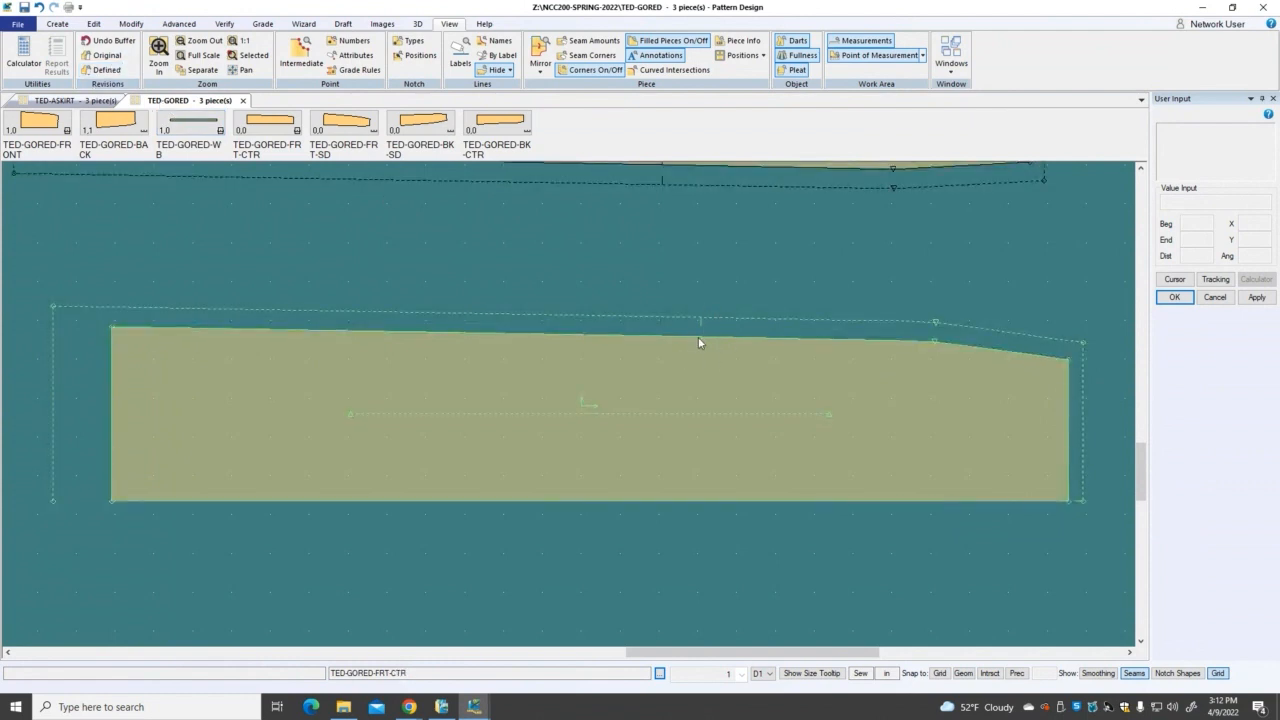
pyautogui.moveTo(724, 362); pyautogui.dragTo(687, 358)
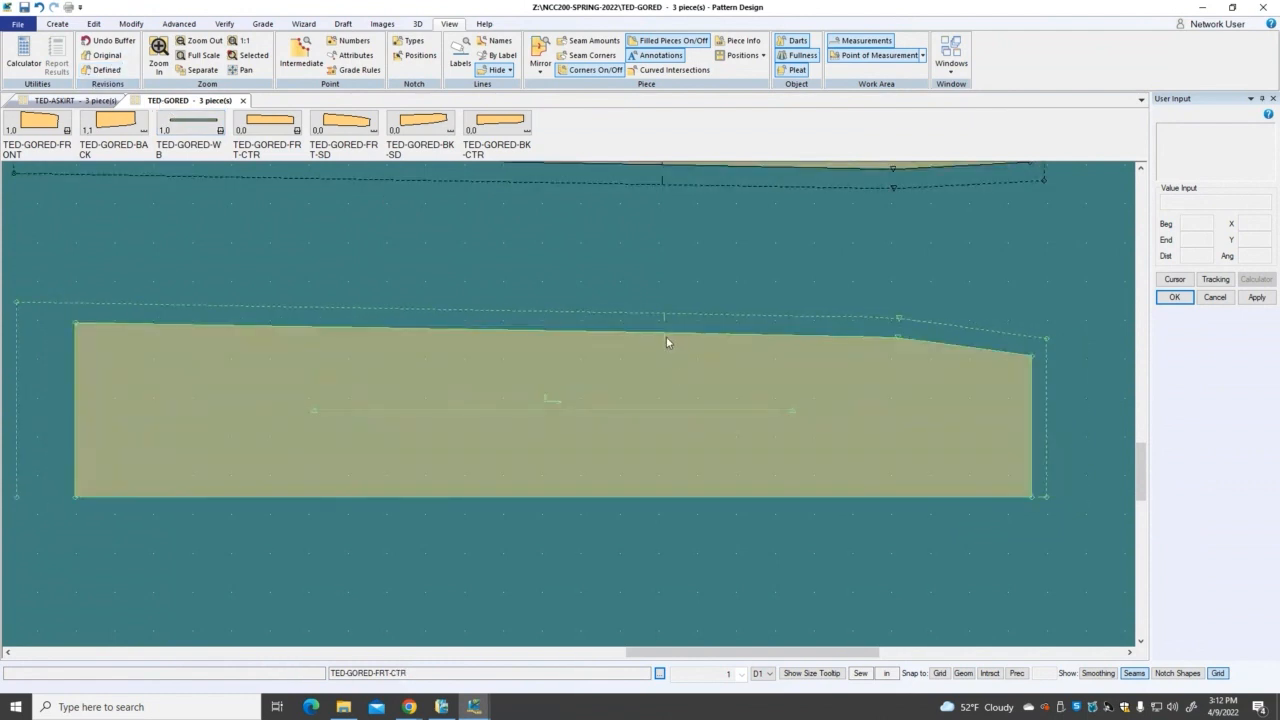
pyautogui.click(1020, 338)
pyautogui.scroll(2, 1055, 352)
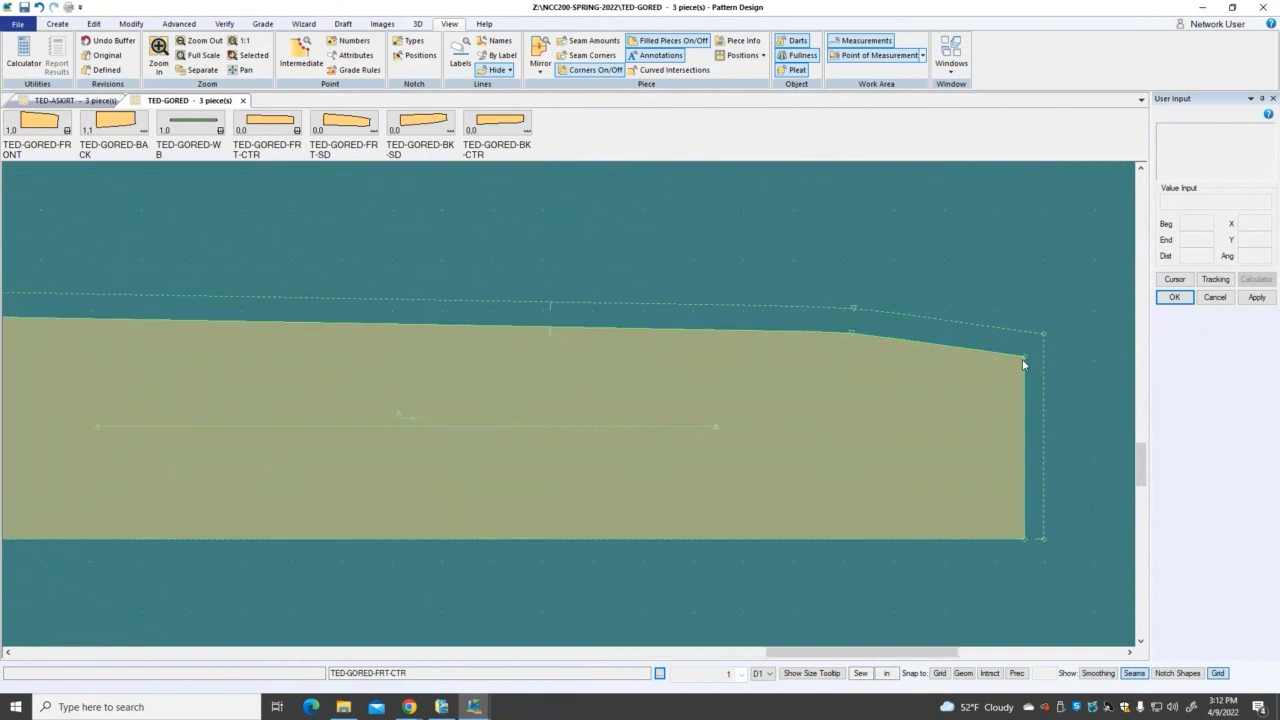
pyautogui.press('Escape')
pyautogui.click(52, 24)
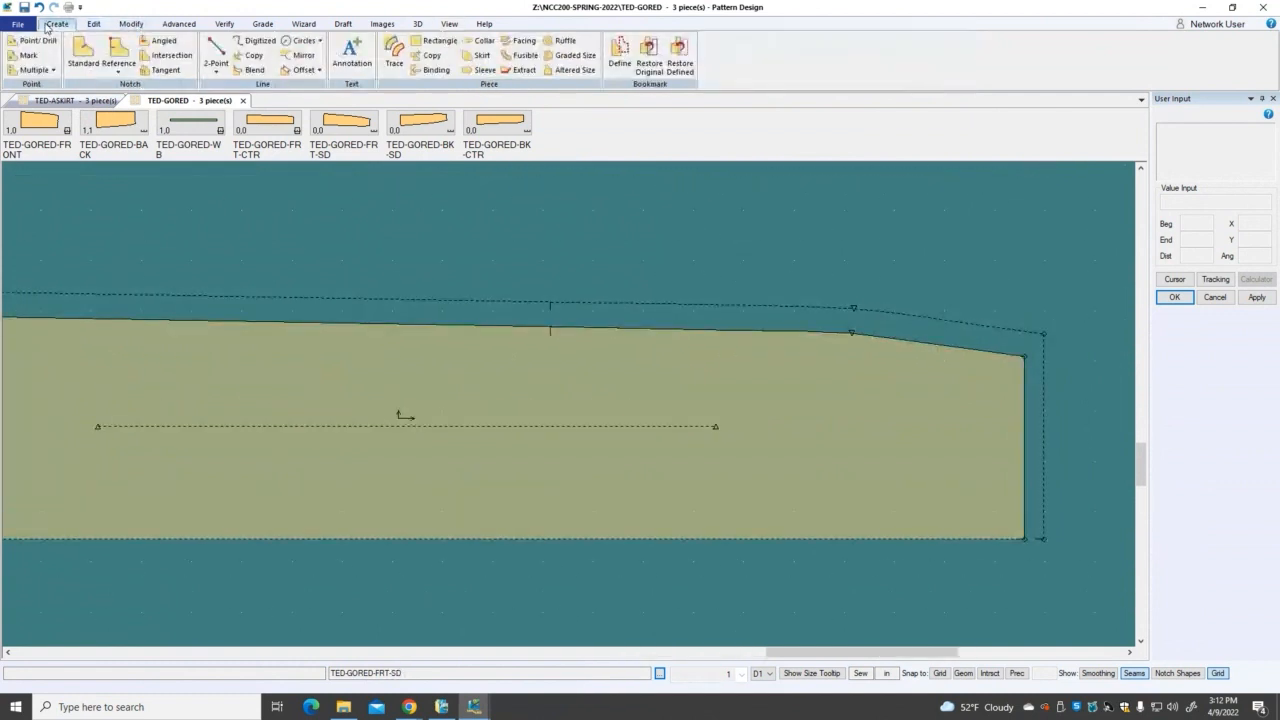
pyautogui.click(82, 58)
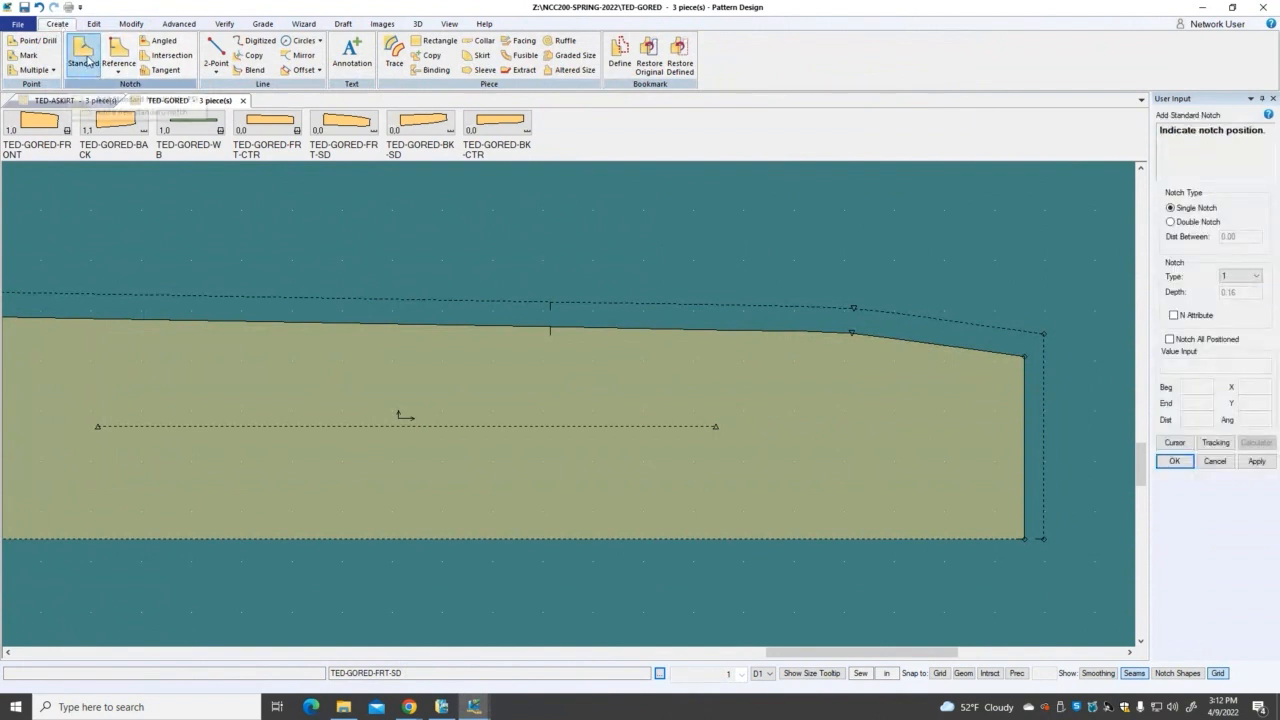
pyautogui.click(1026, 354)
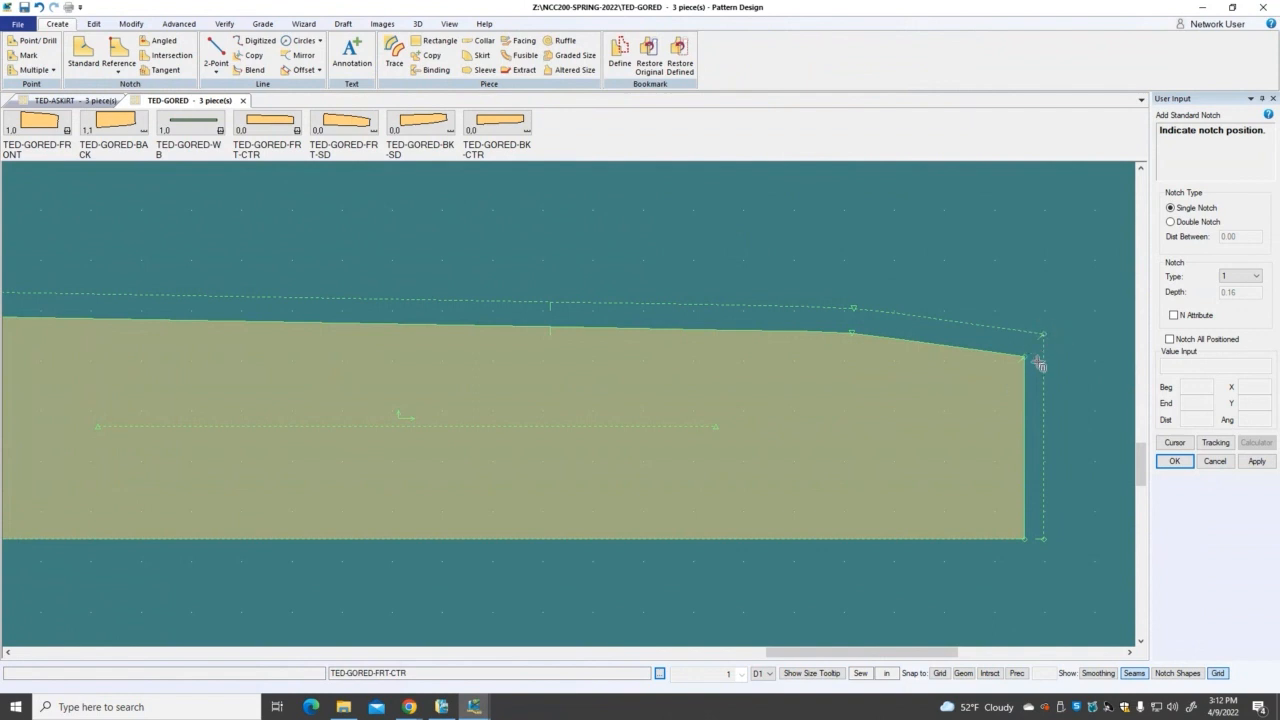
pyautogui.press('Escape')
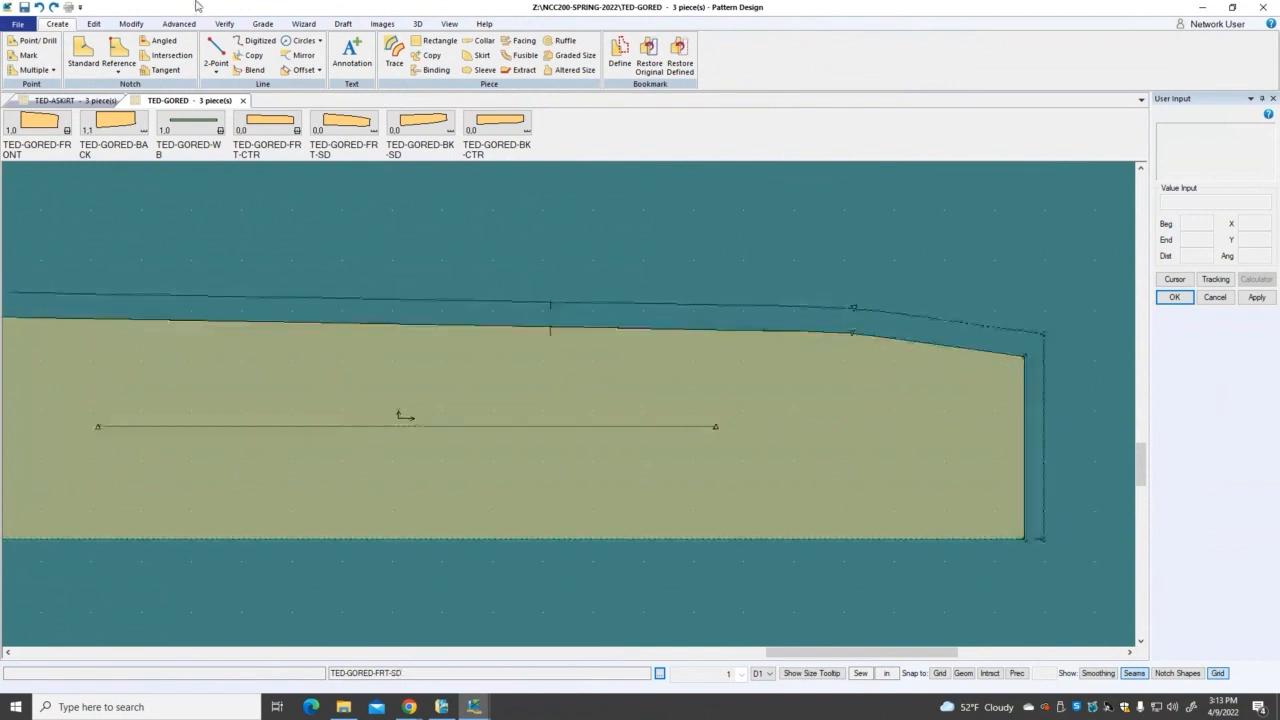
pyautogui.click(83, 55)
pyautogui.click(756, 331)
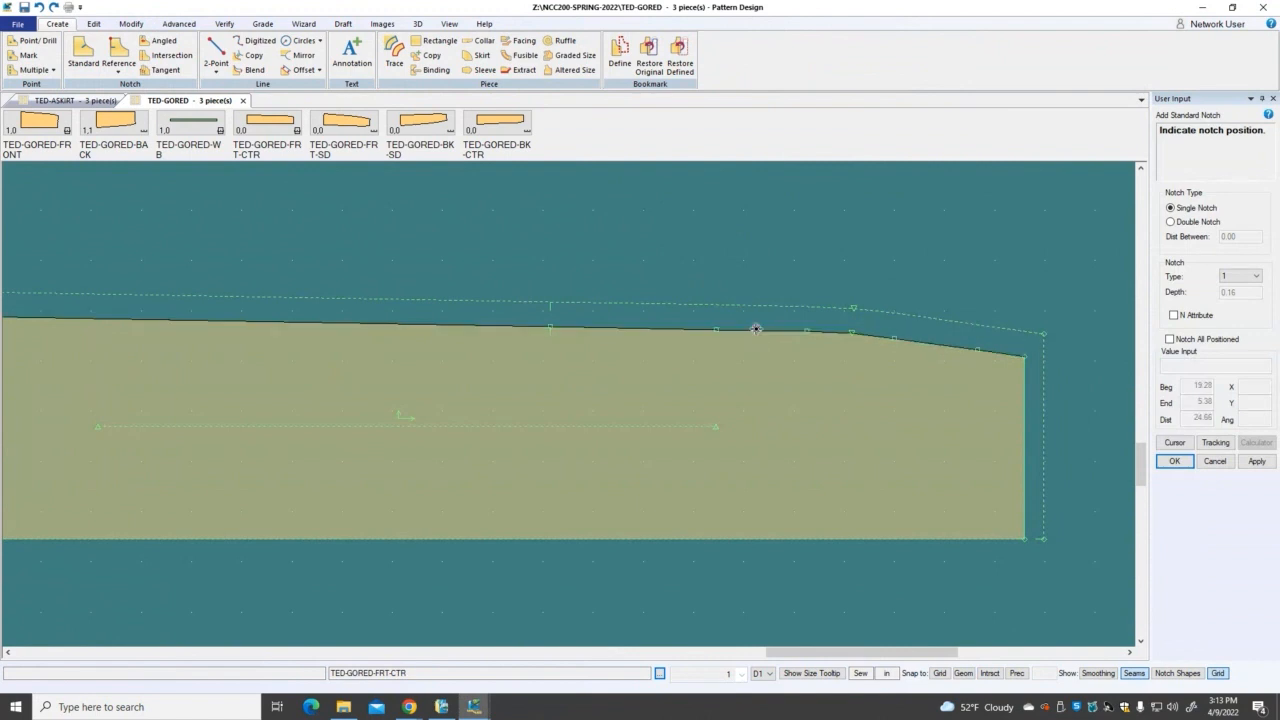
pyautogui.click(1040, 462)
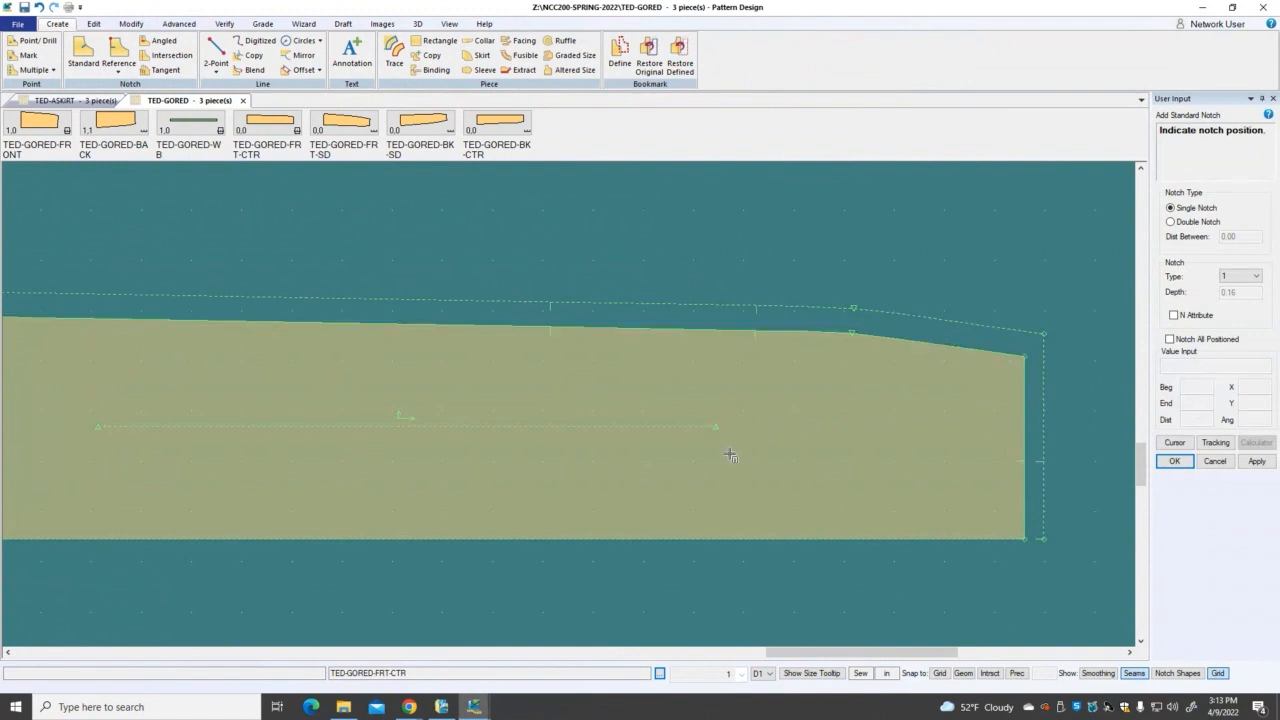
pyautogui.rightClick(729, 452)
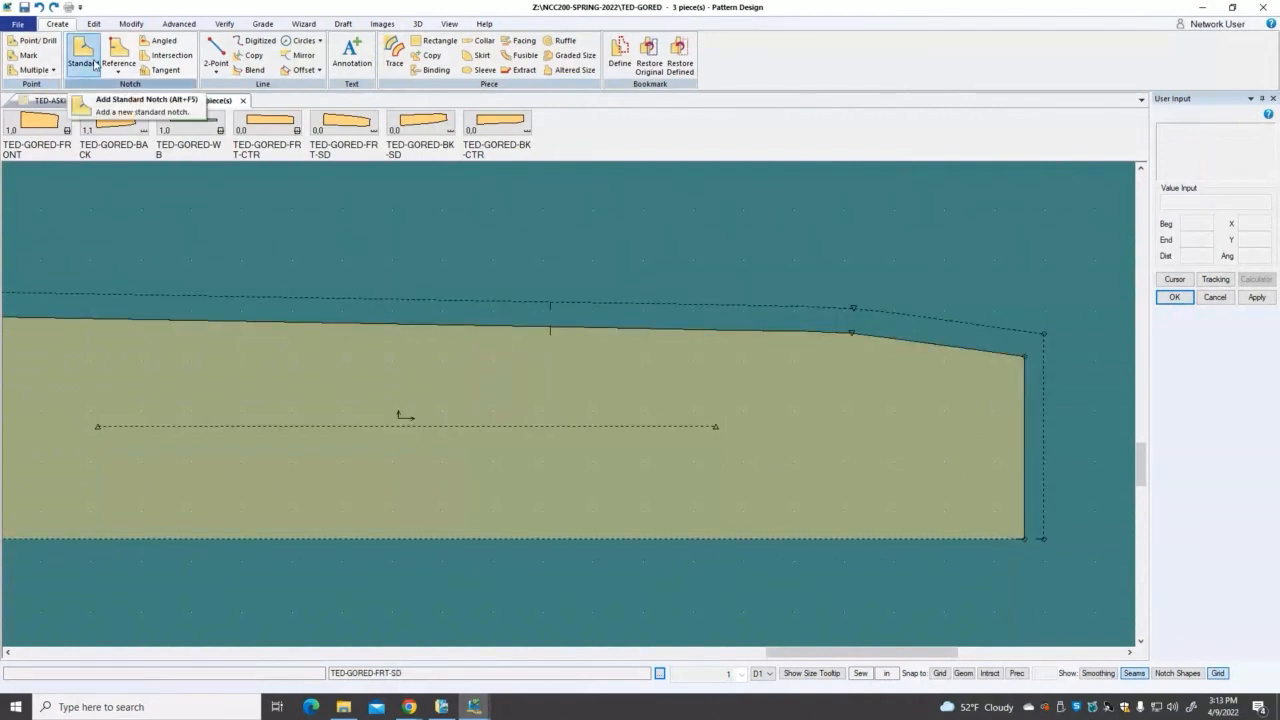
# Step: Make a regular corner where the front center gore's seam meets the waist, with an Extension notch and Second Only notching line
pyautogui.click(178, 24)
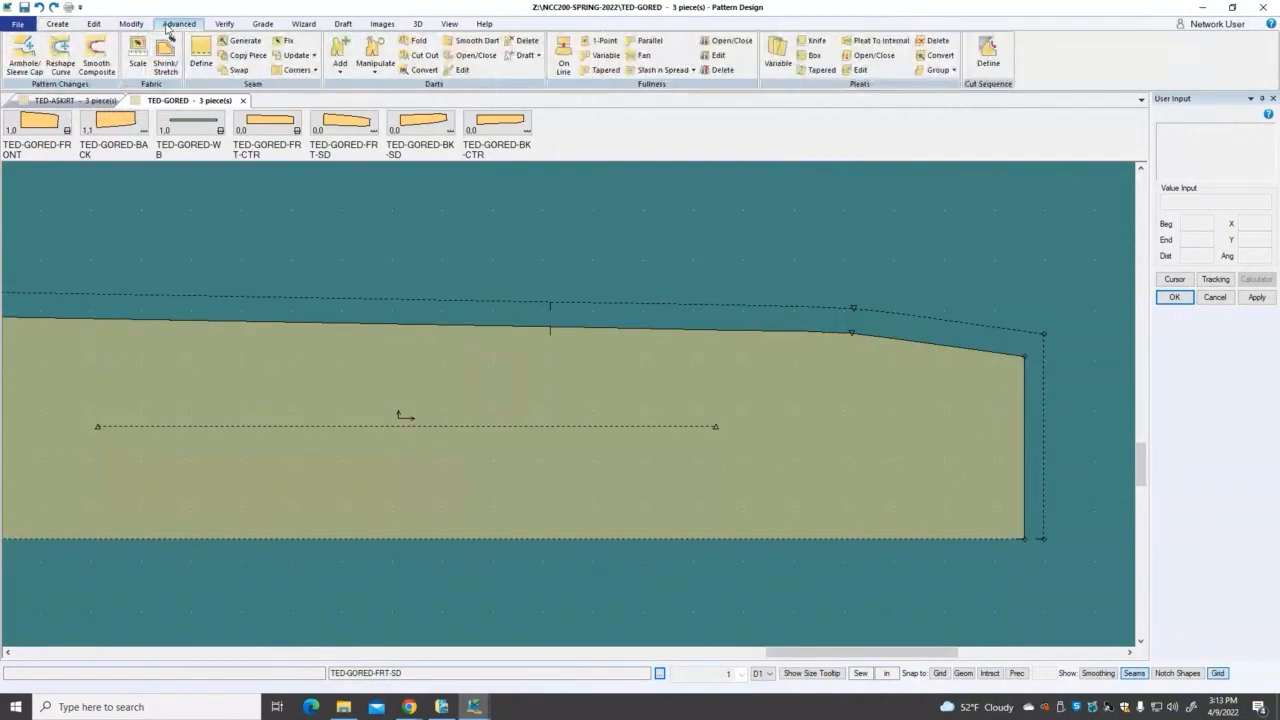
pyautogui.click(316, 71)
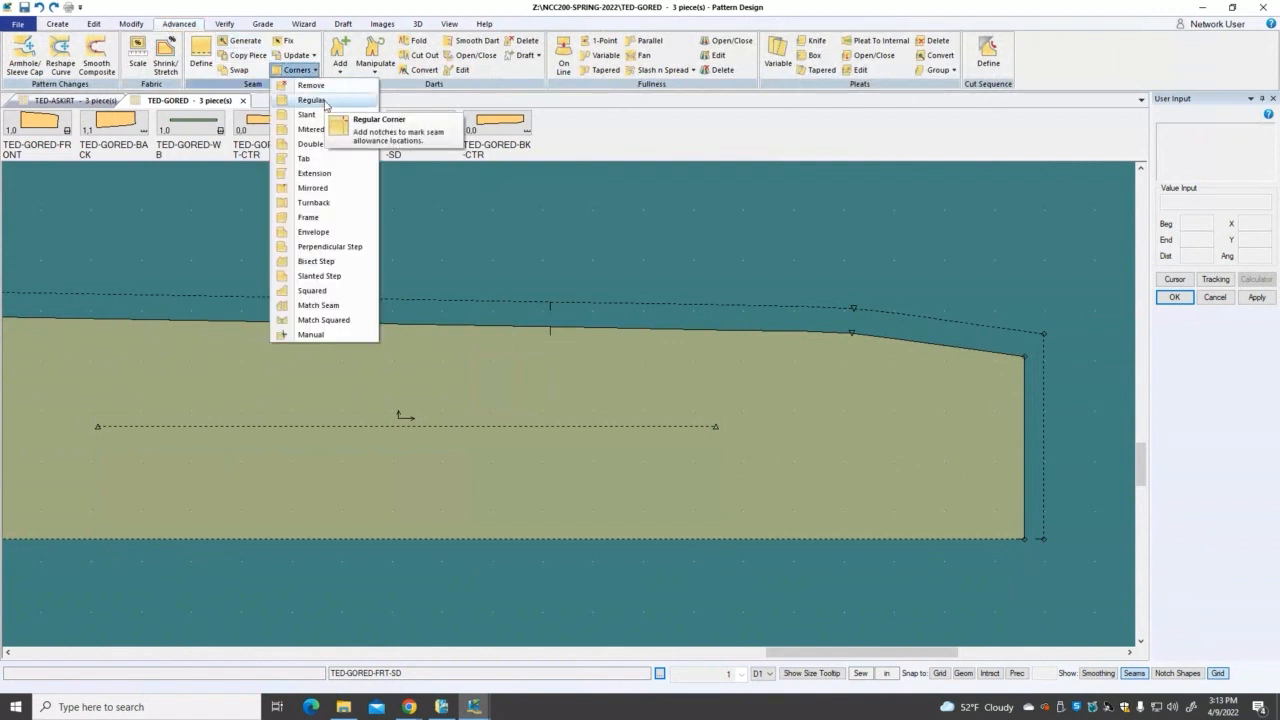
pyautogui.click(313, 100)
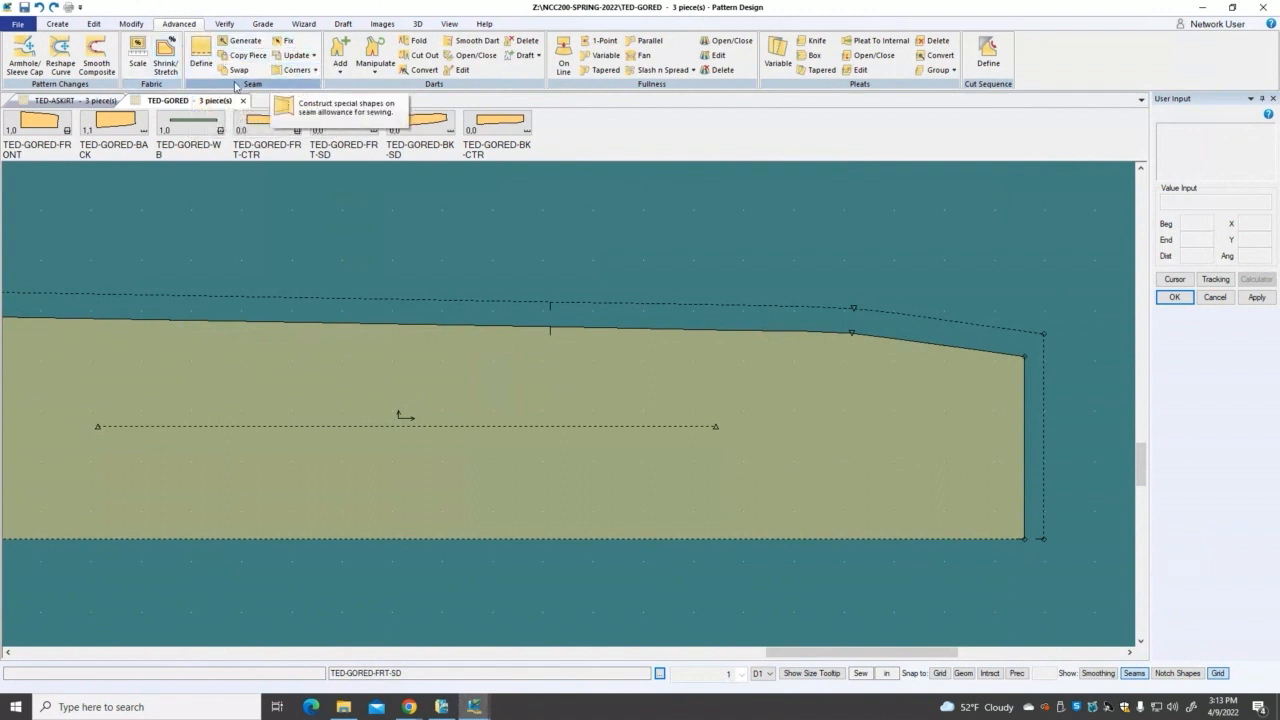
pyautogui.click(316, 71)
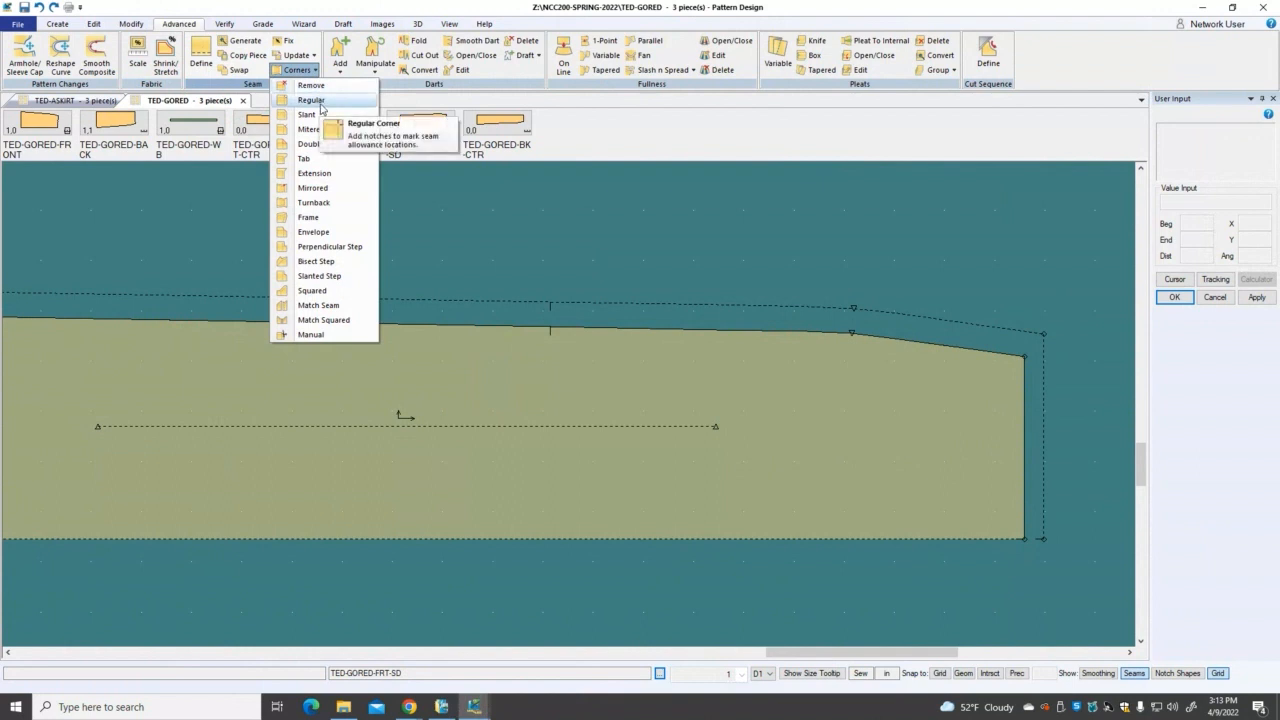
pyautogui.click(313, 100)
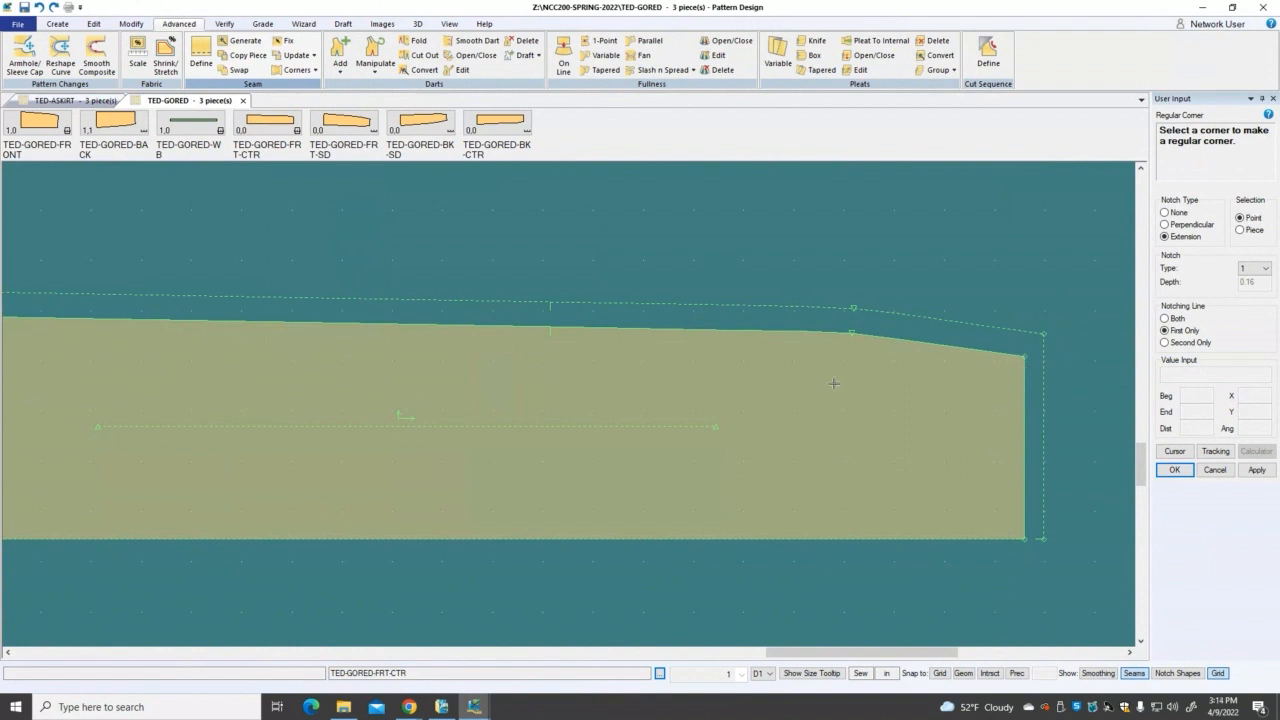
pyautogui.scroll(-3, 585, 386)
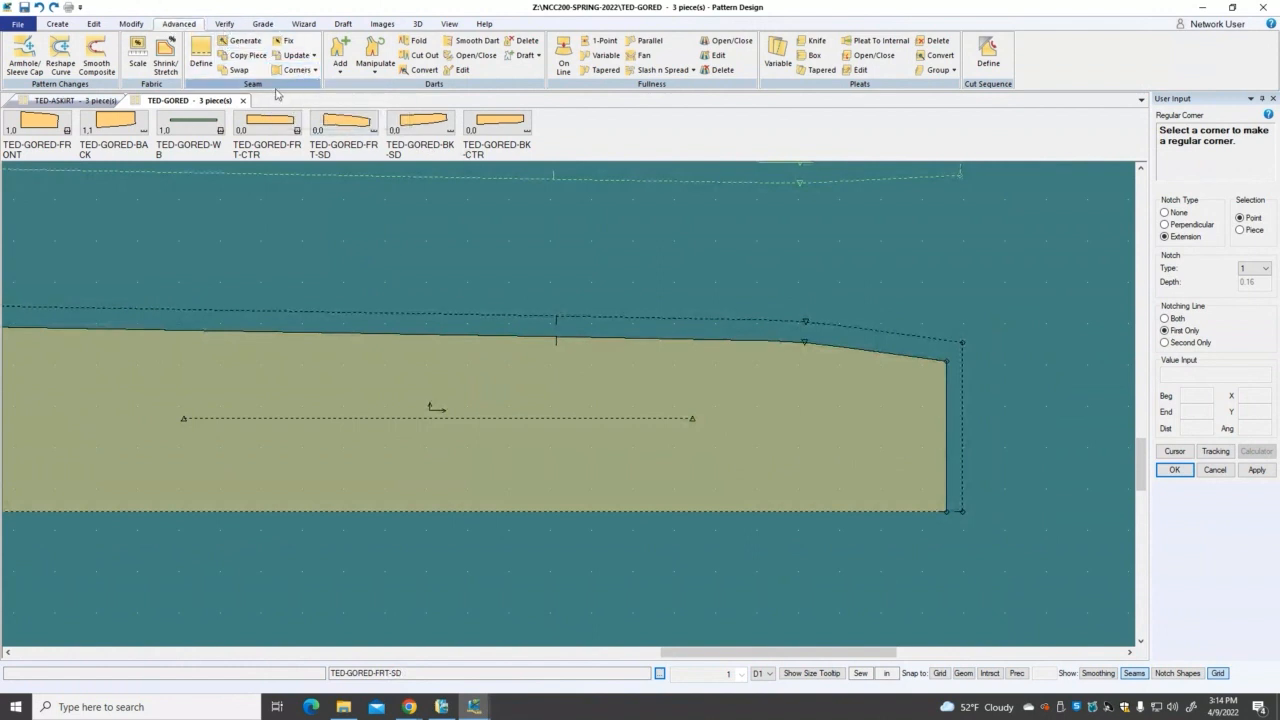
pyautogui.click(305, 70)
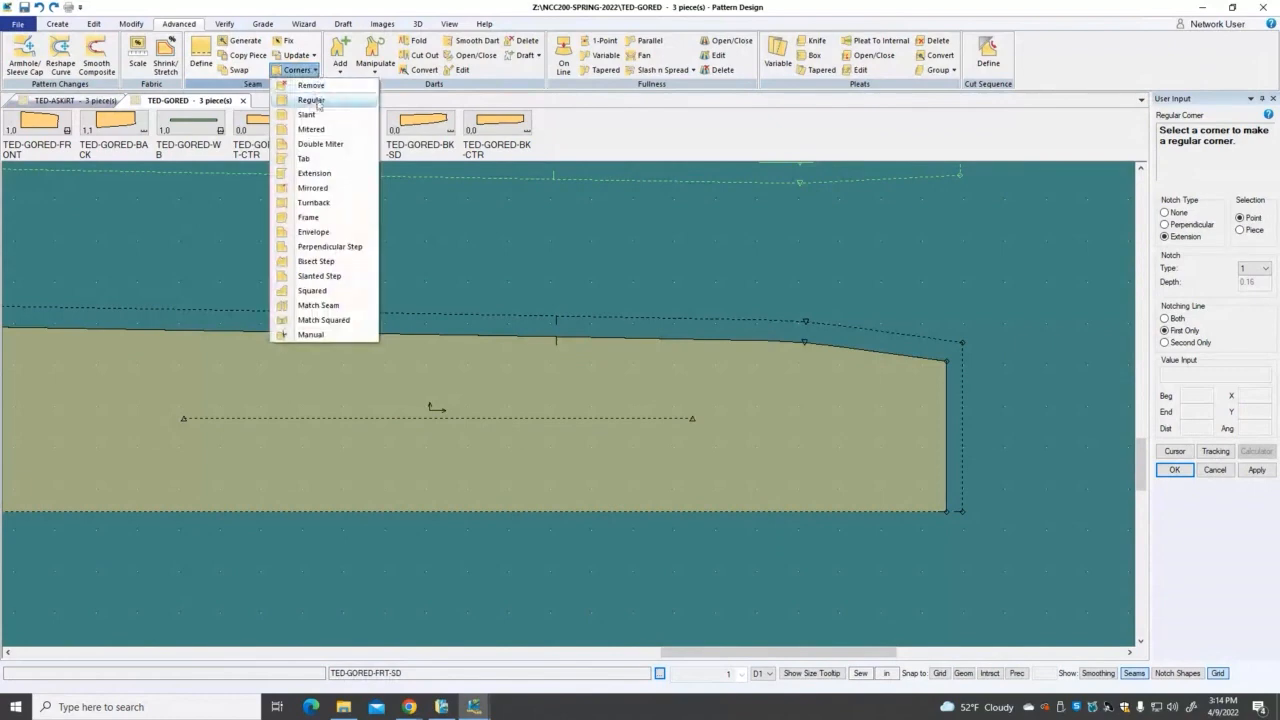
pyautogui.click(318, 103)
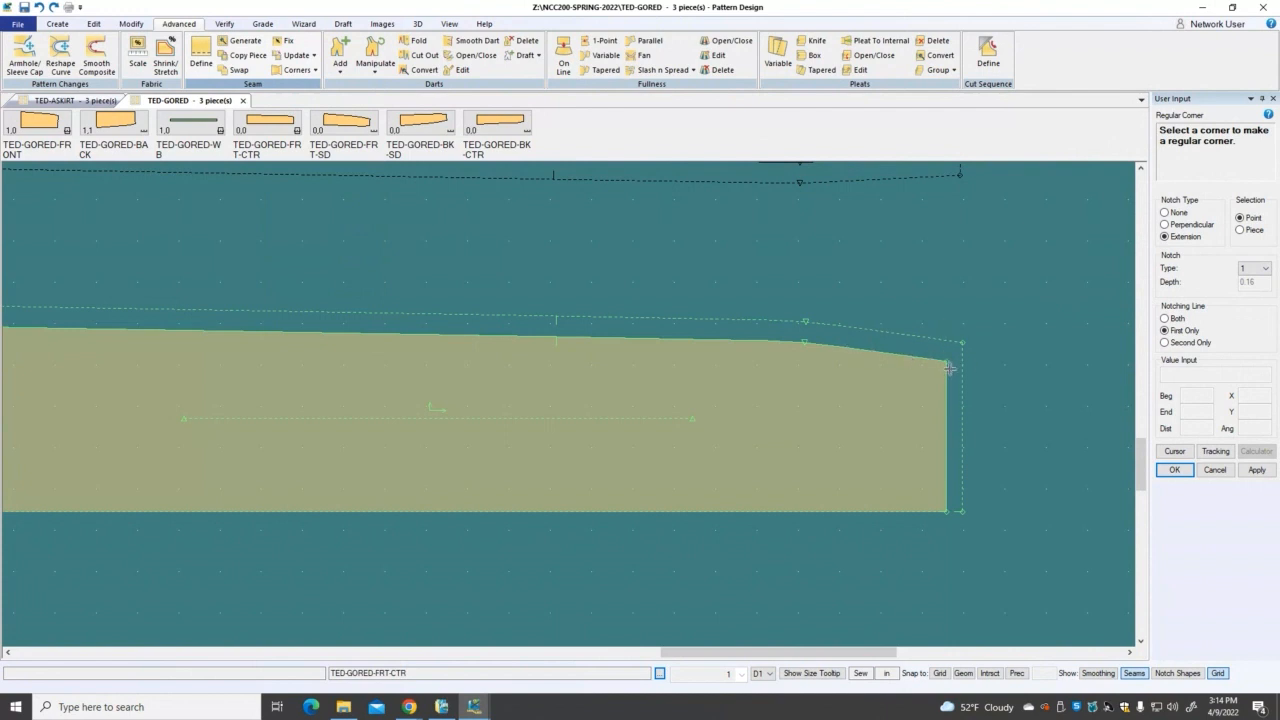
pyautogui.scroll(3, 949, 368)
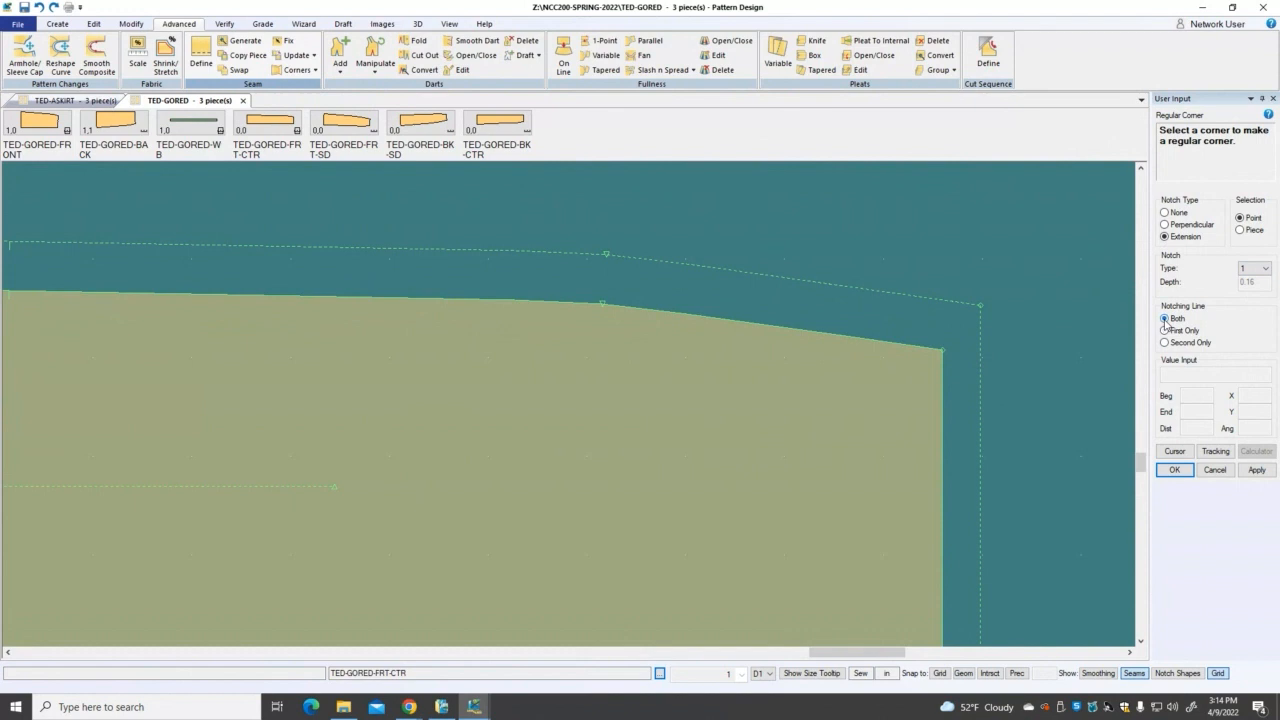
pyautogui.click(941, 348)
pyautogui.click(1165, 343)
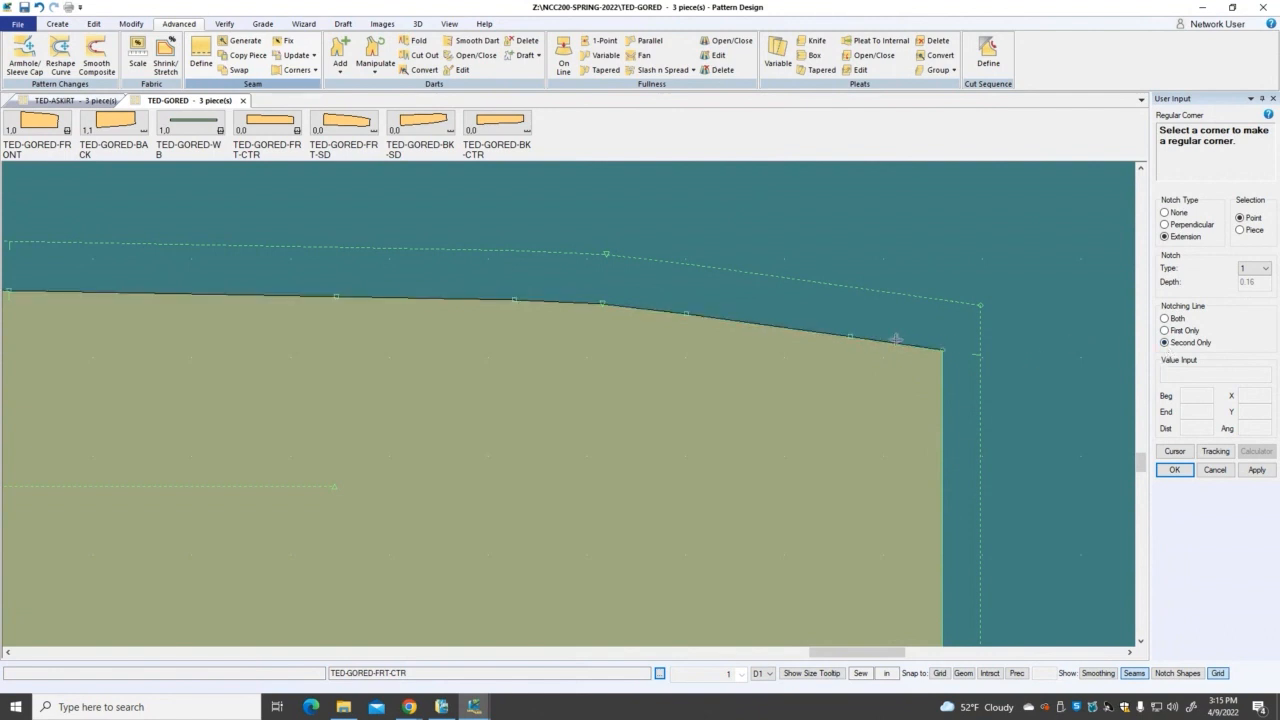
pyautogui.click(943, 346)
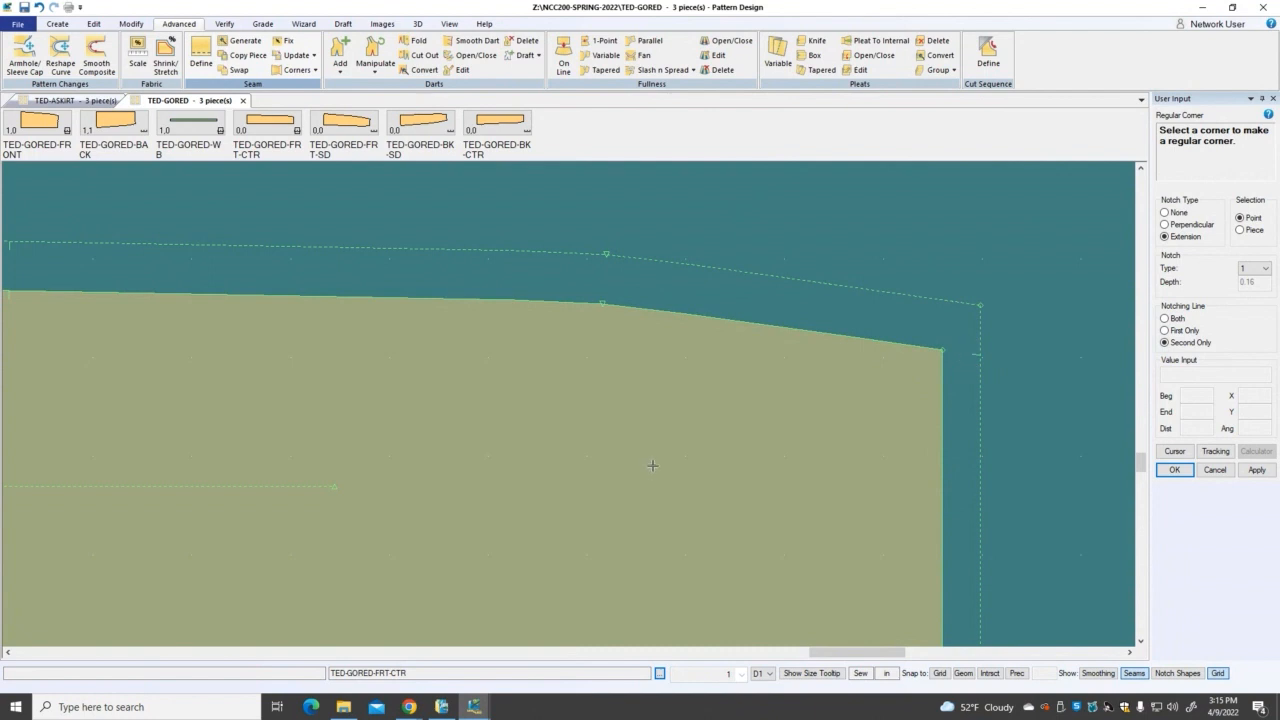
pyautogui.rightClick(745, 422)
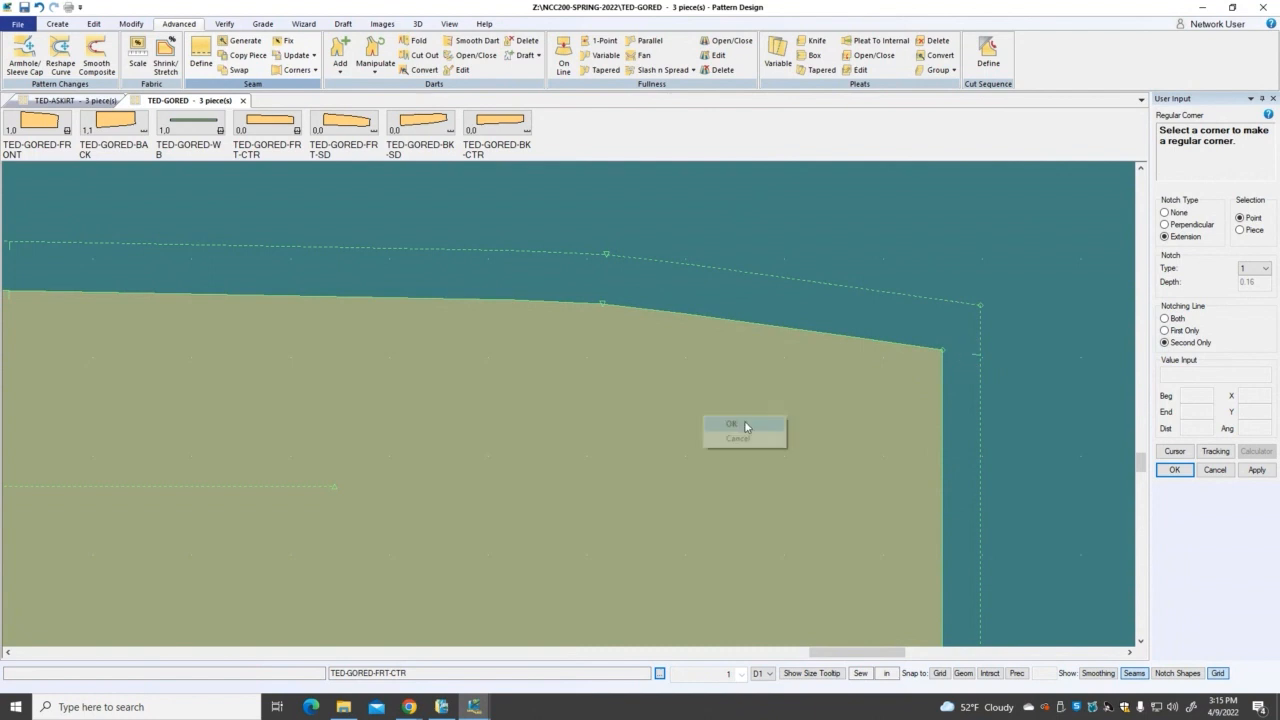
pyautogui.click(745, 423)
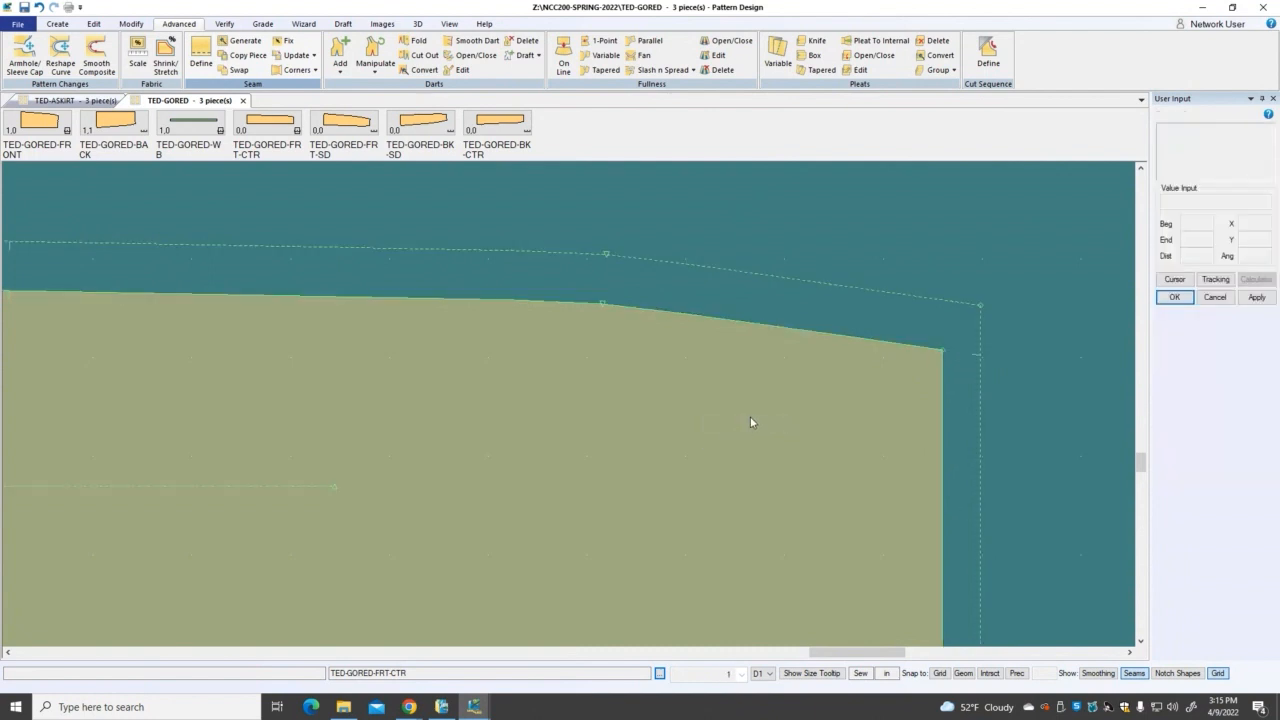
# Step: Make a regular corner where the front side gore's seam meets the waist, with an Extension notch and First Only notching line
pyautogui.scroll(-5, 750, 416)
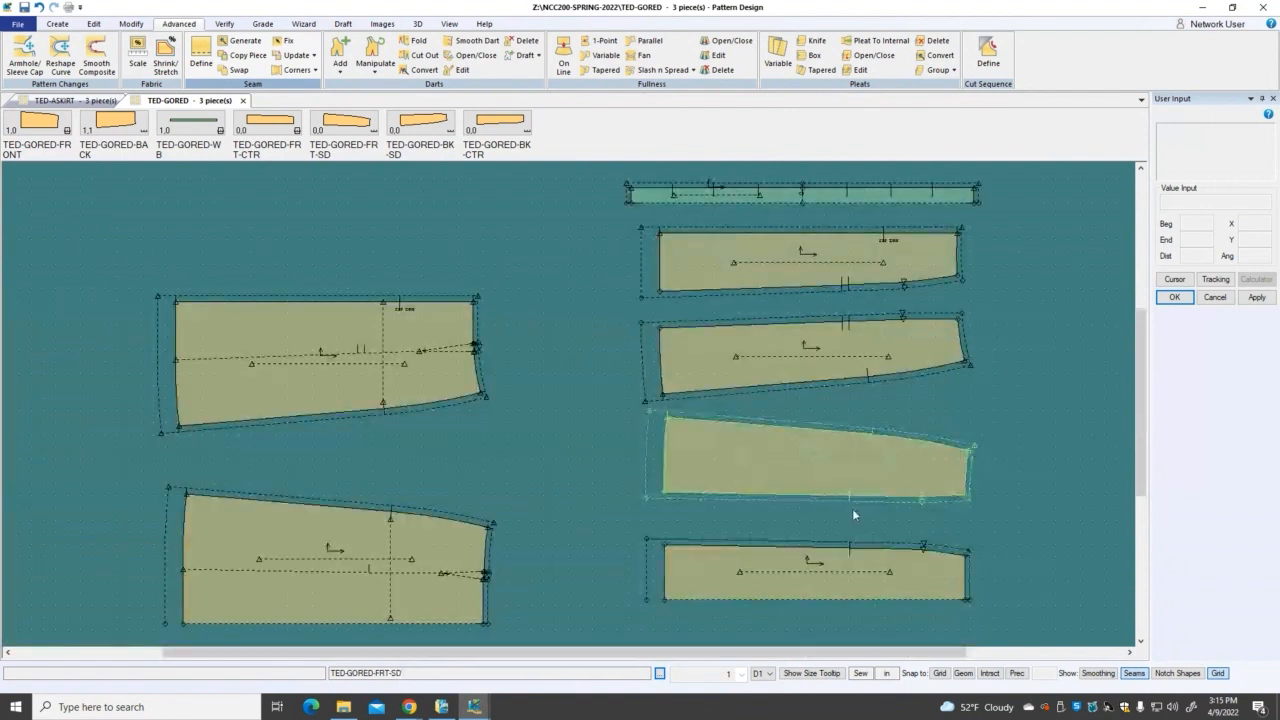
pyautogui.scroll(2, 989, 507)
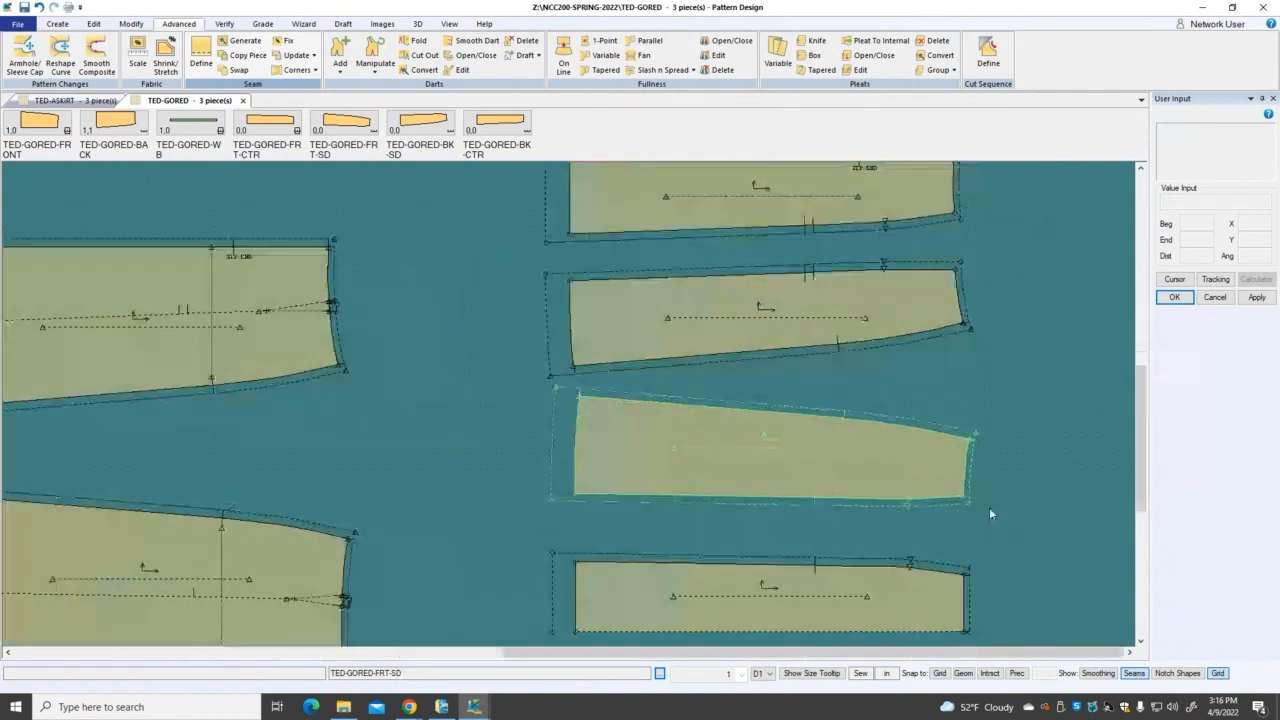
pyautogui.scroll(1, 972, 518)
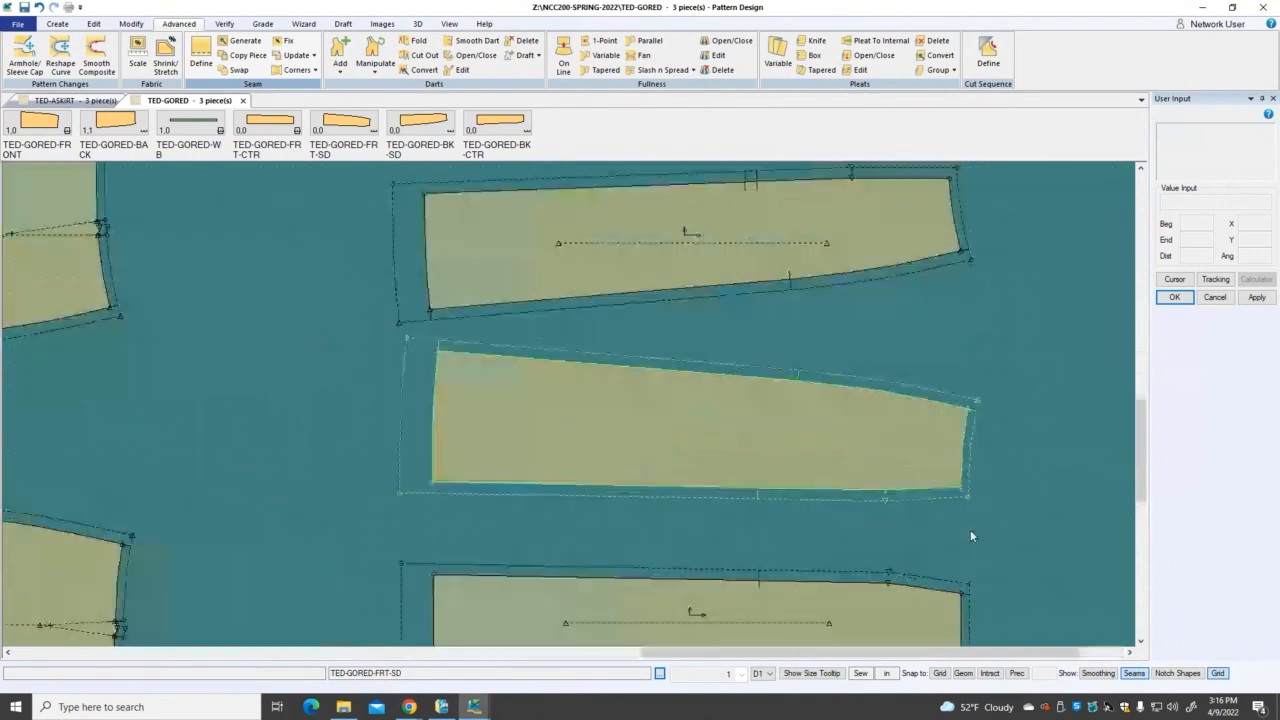
pyautogui.scroll(3, 970, 529)
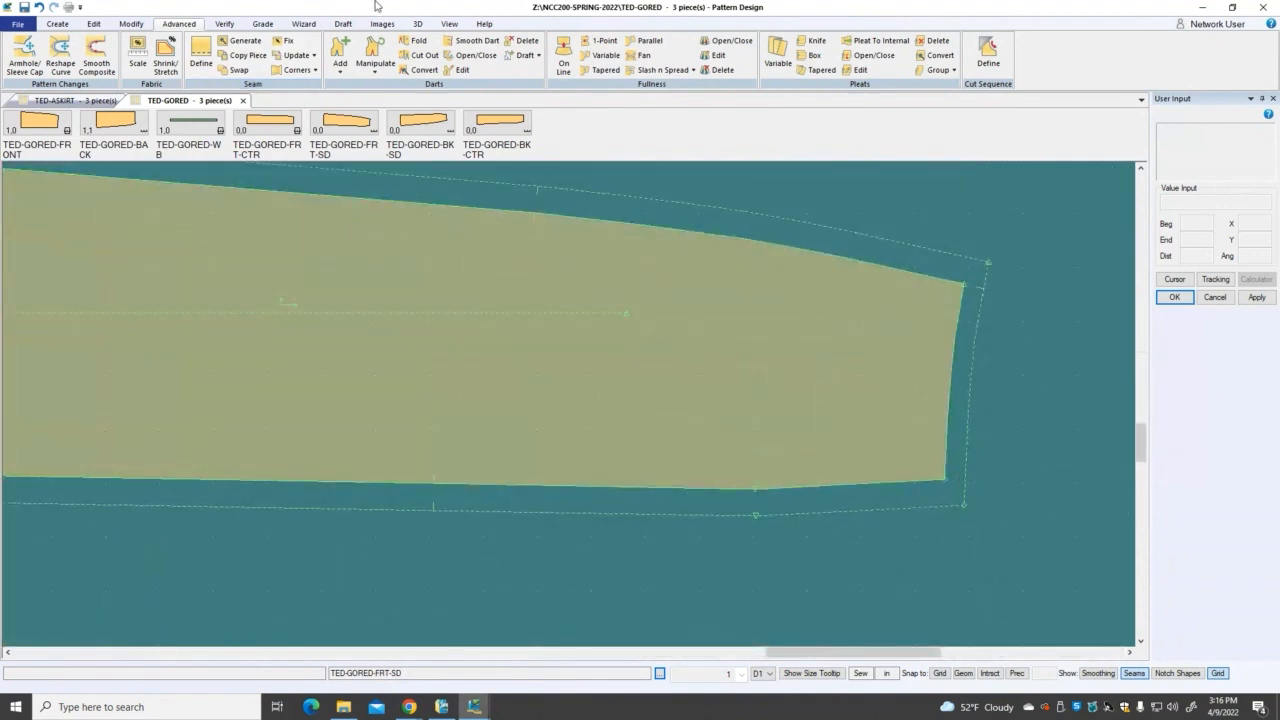
pyautogui.click(316, 71)
pyautogui.click(312, 100)
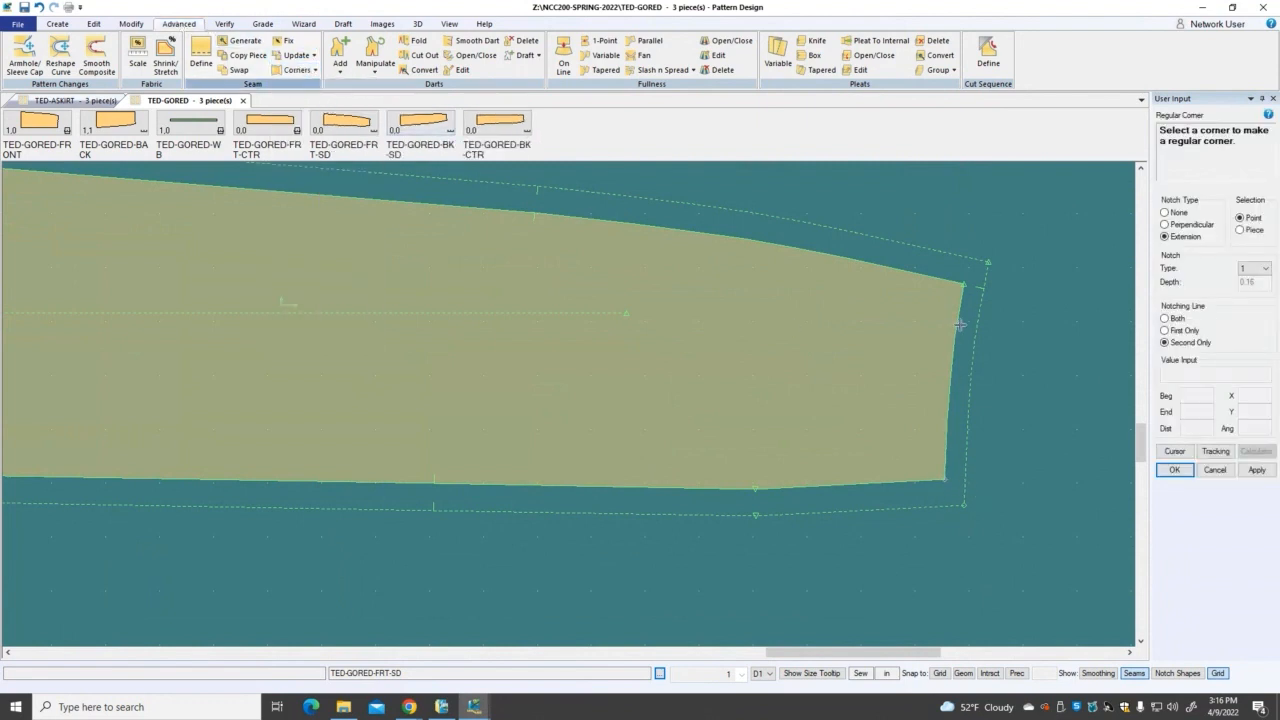
pyautogui.click(1182, 333)
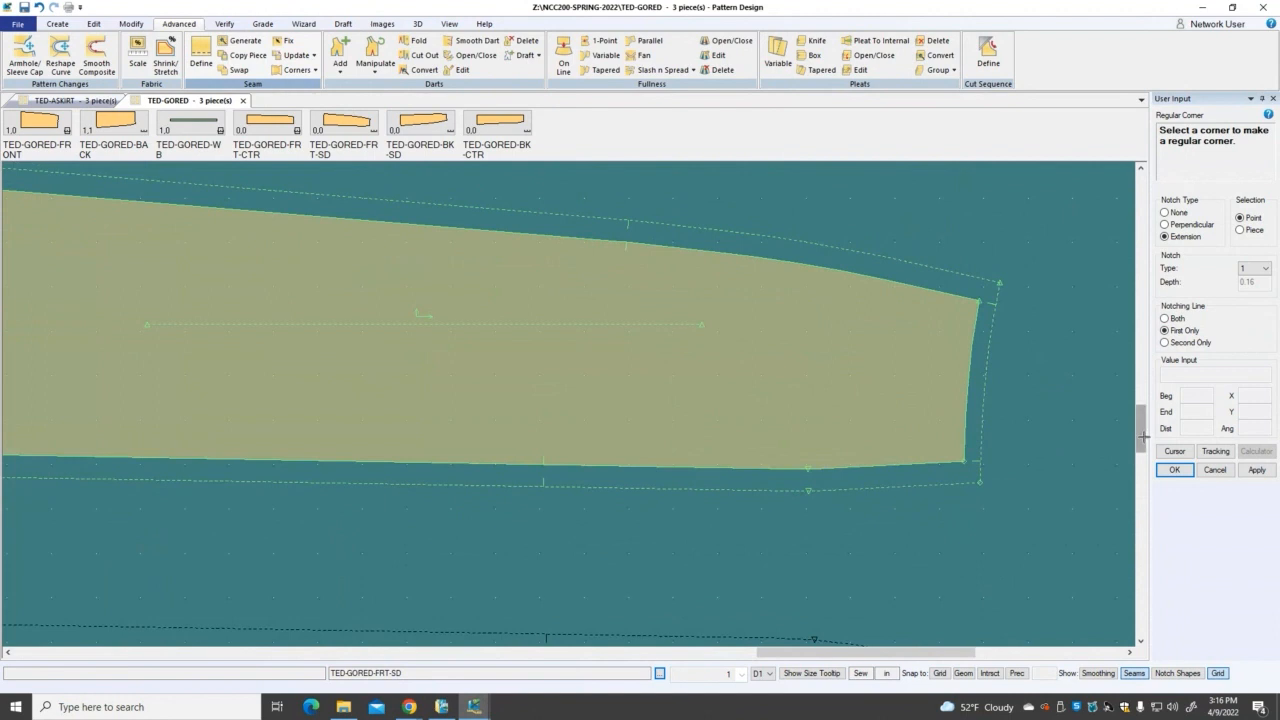
# Step: Make regular waist corners with Extension notches at the gore seams, using Second Only on the back side gore and First Only on the back center gore
pyautogui.moveTo(1139, 437); pyautogui.dragTo(1138, 368)
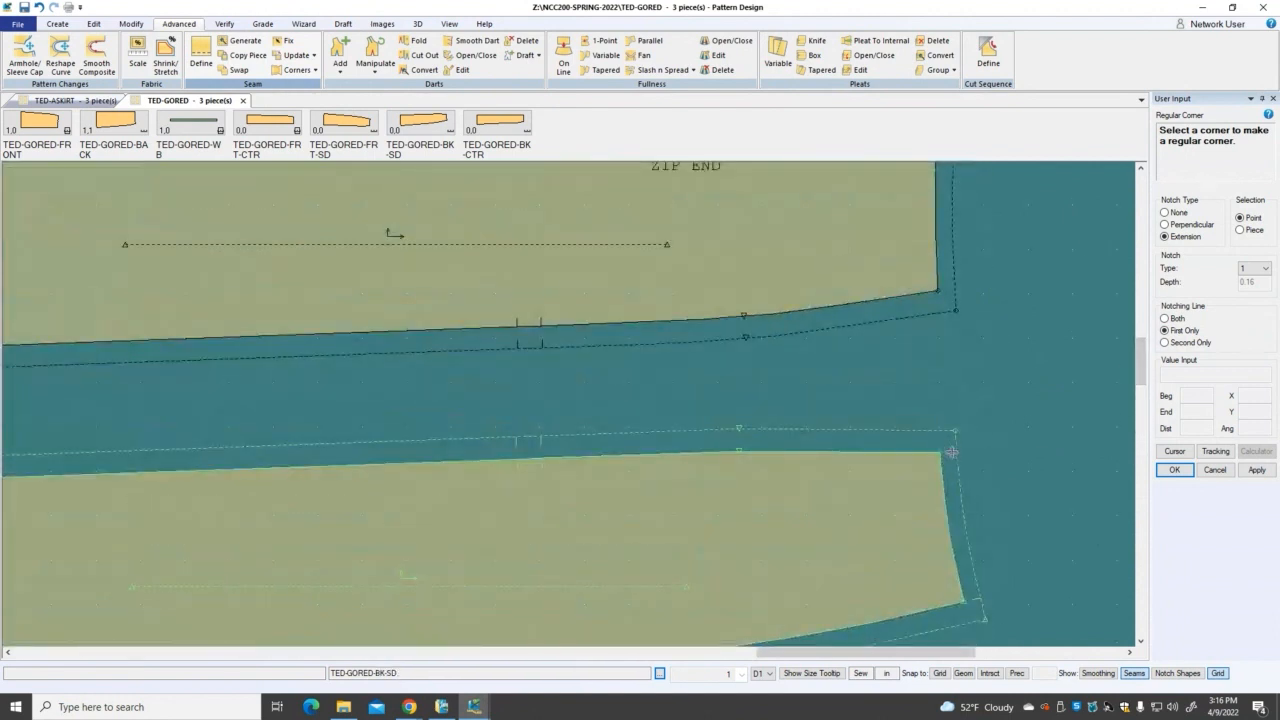
pyautogui.click(1166, 342)
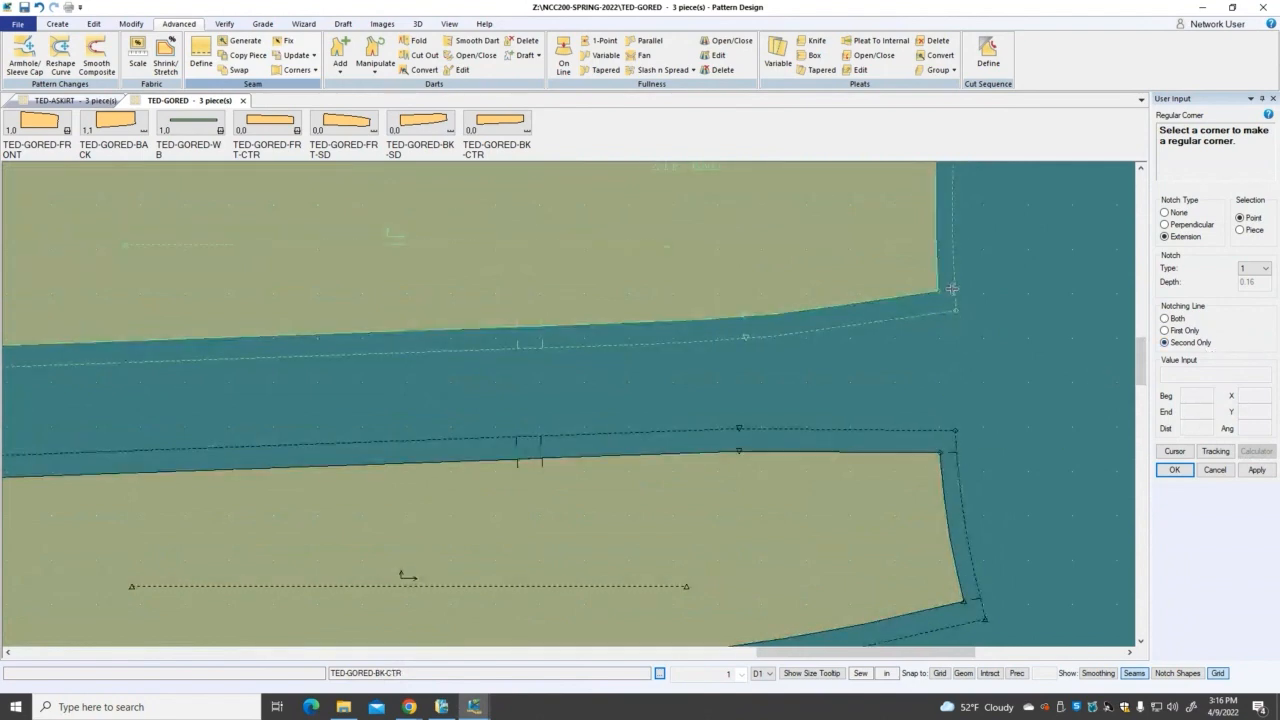
pyautogui.click(1165, 330)
pyautogui.scroll(-1, 966, 354)
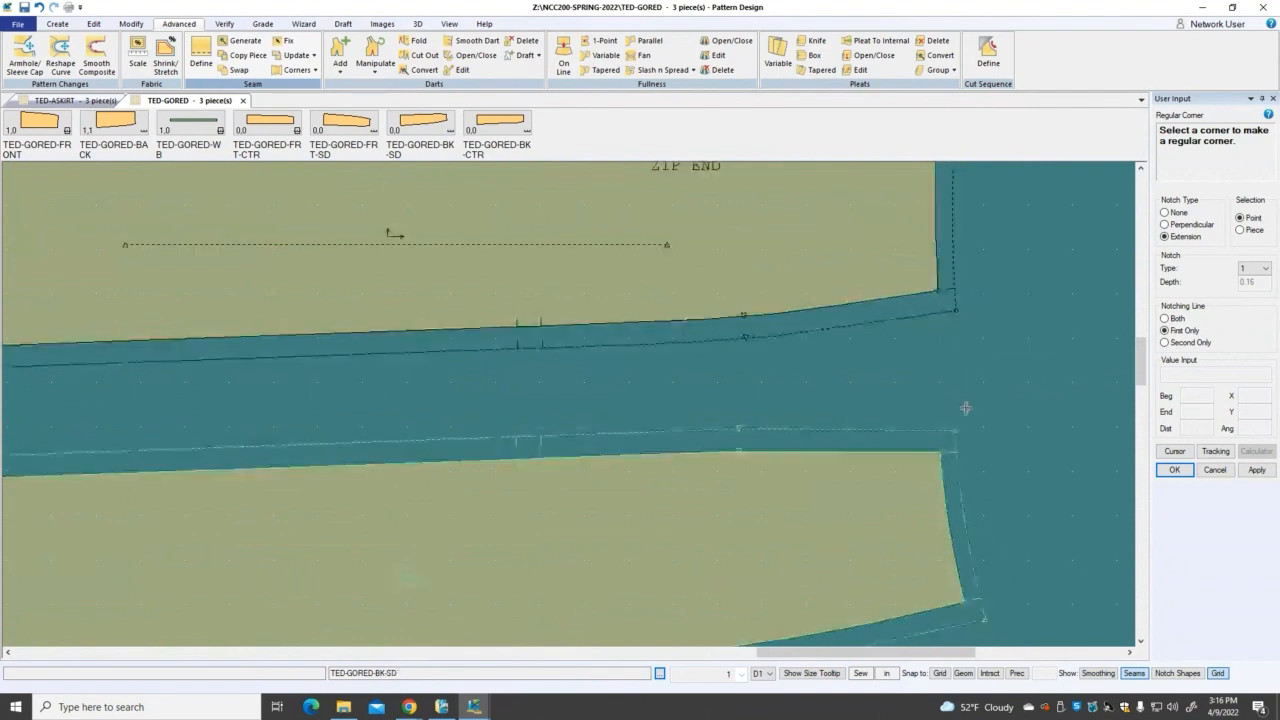
pyautogui.scroll(-1, 963, 409)
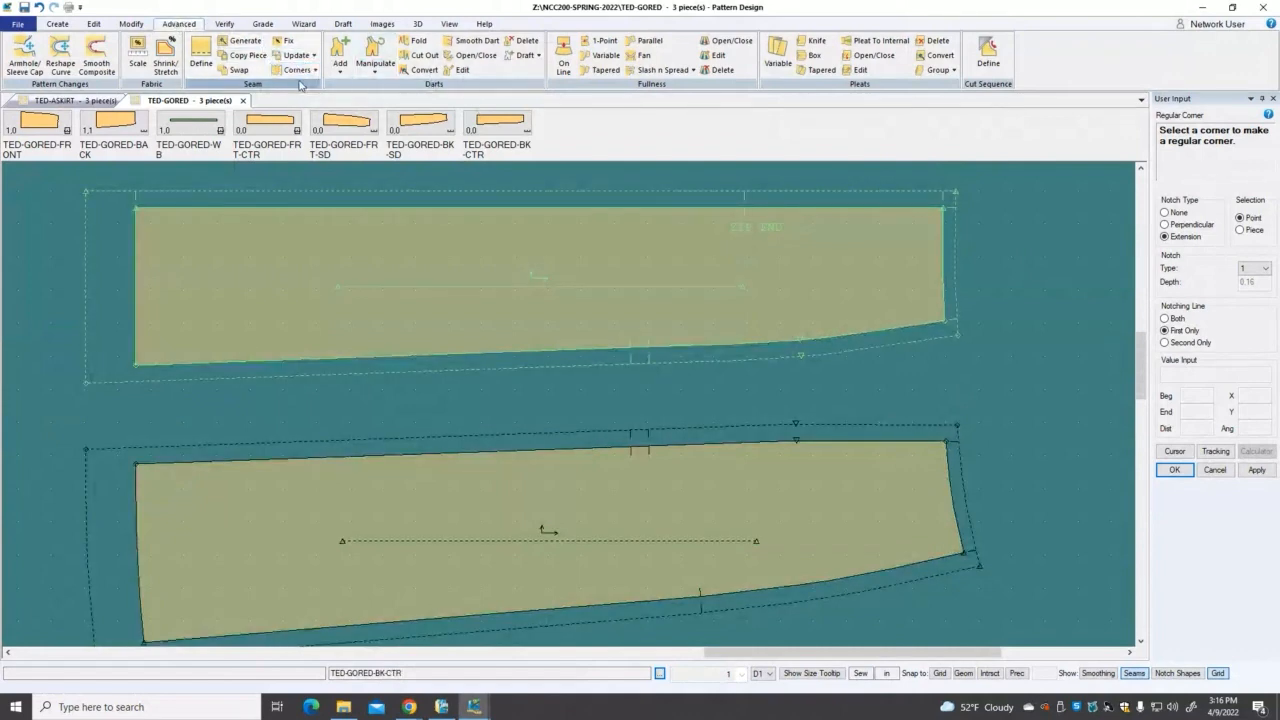
pyautogui.click(297, 70)
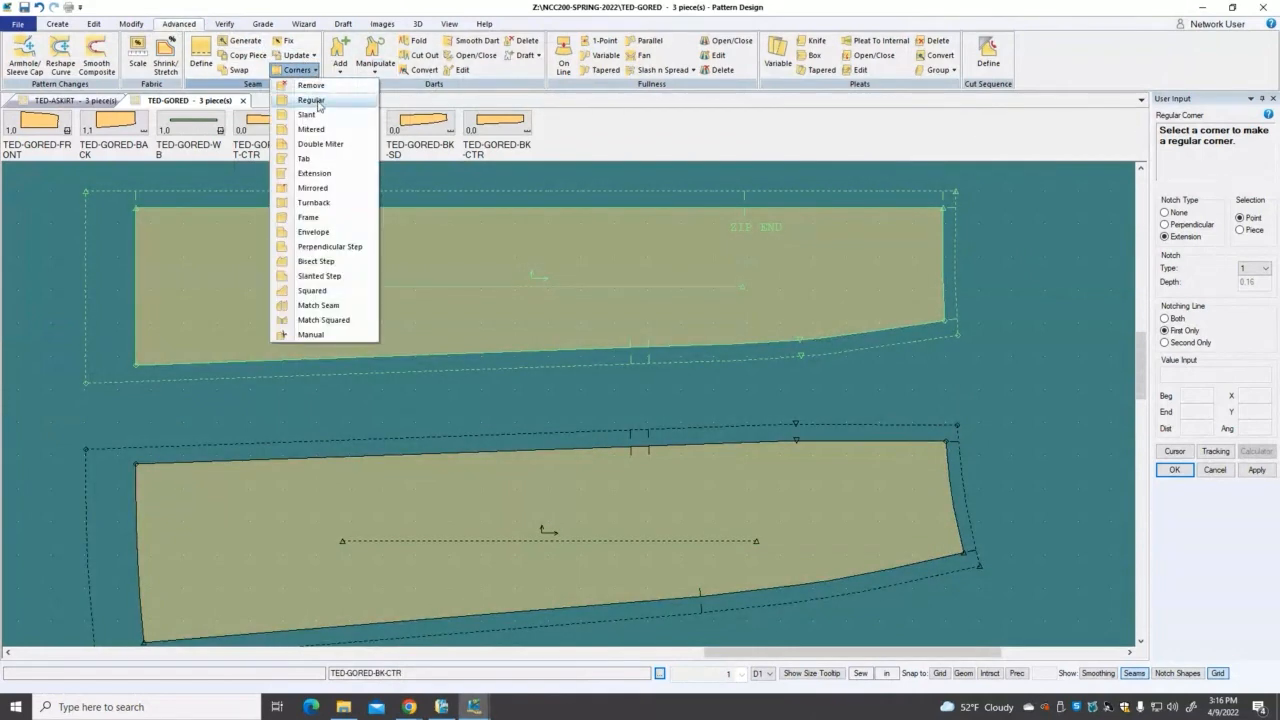
pyautogui.click(313, 100)
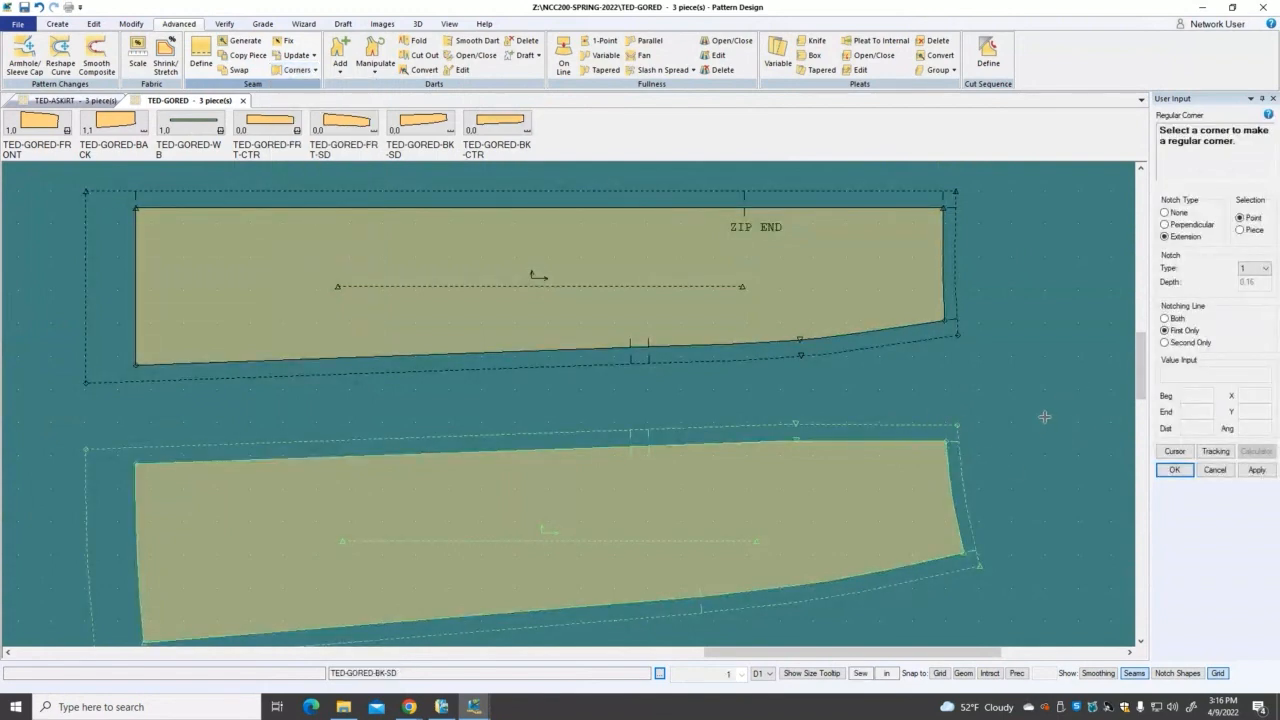
pyautogui.click(965, 411)
pyautogui.rightClick(992, 360)
pyautogui.click(996, 363)
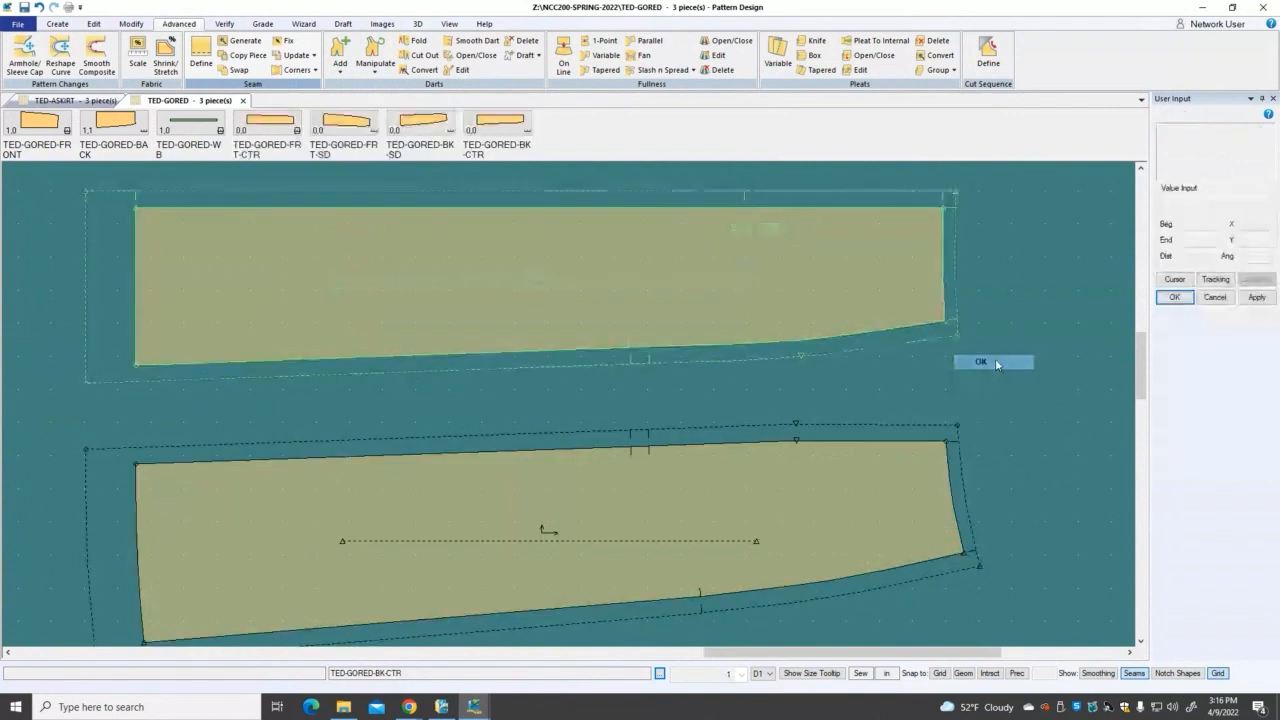
pyautogui.scroll(-2, 627, 470)
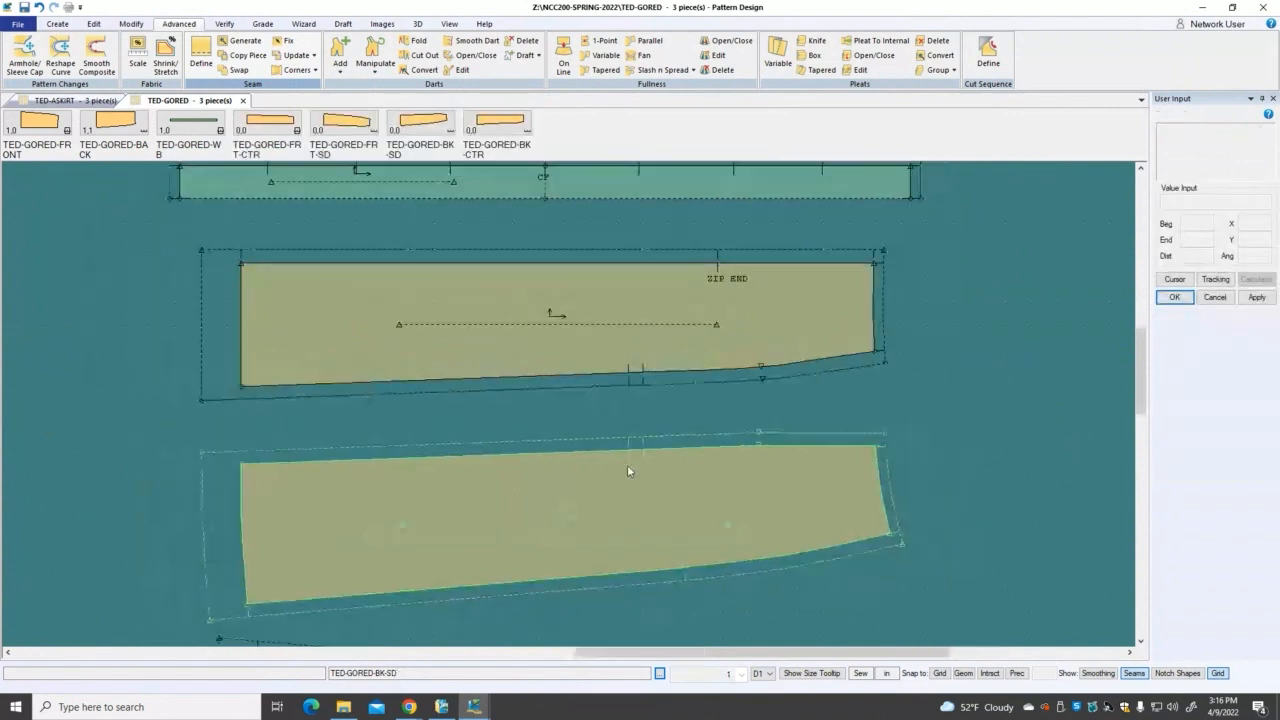
pyautogui.moveTo(1142, 386); pyautogui.dragTo(1142, 444)
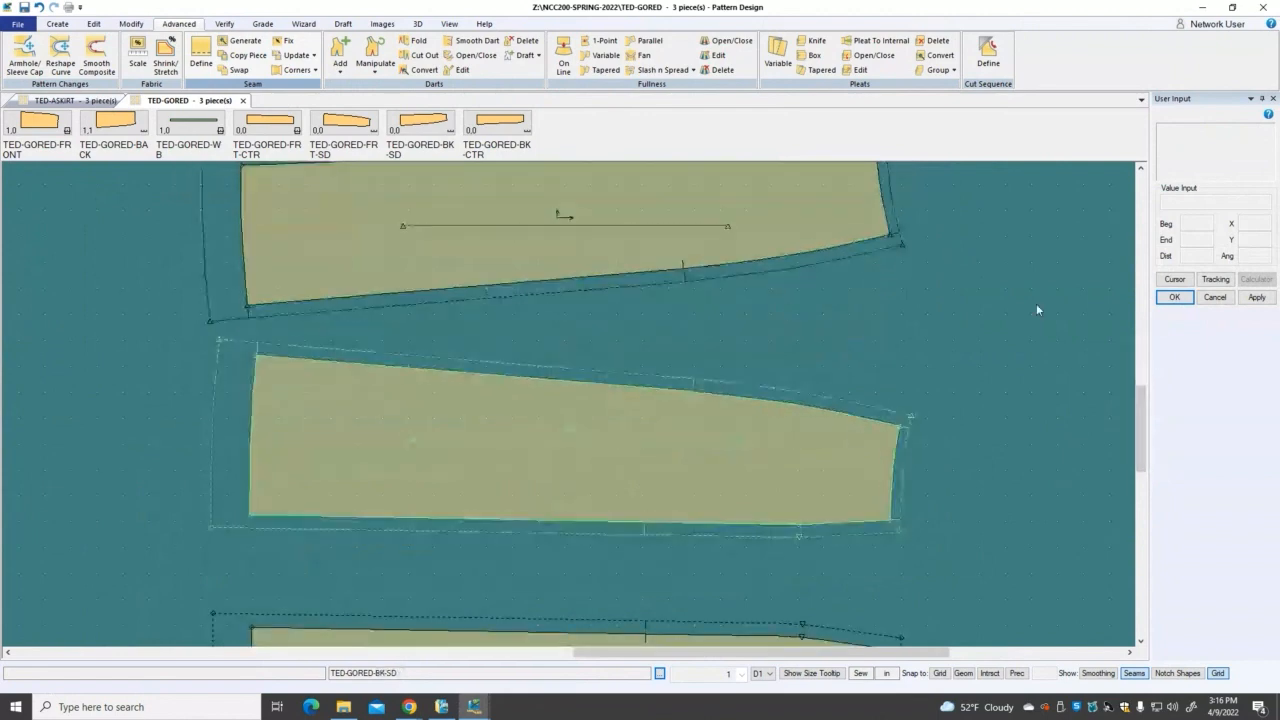
pyautogui.moveTo(1137, 430); pyautogui.dragTo(1141, 468)
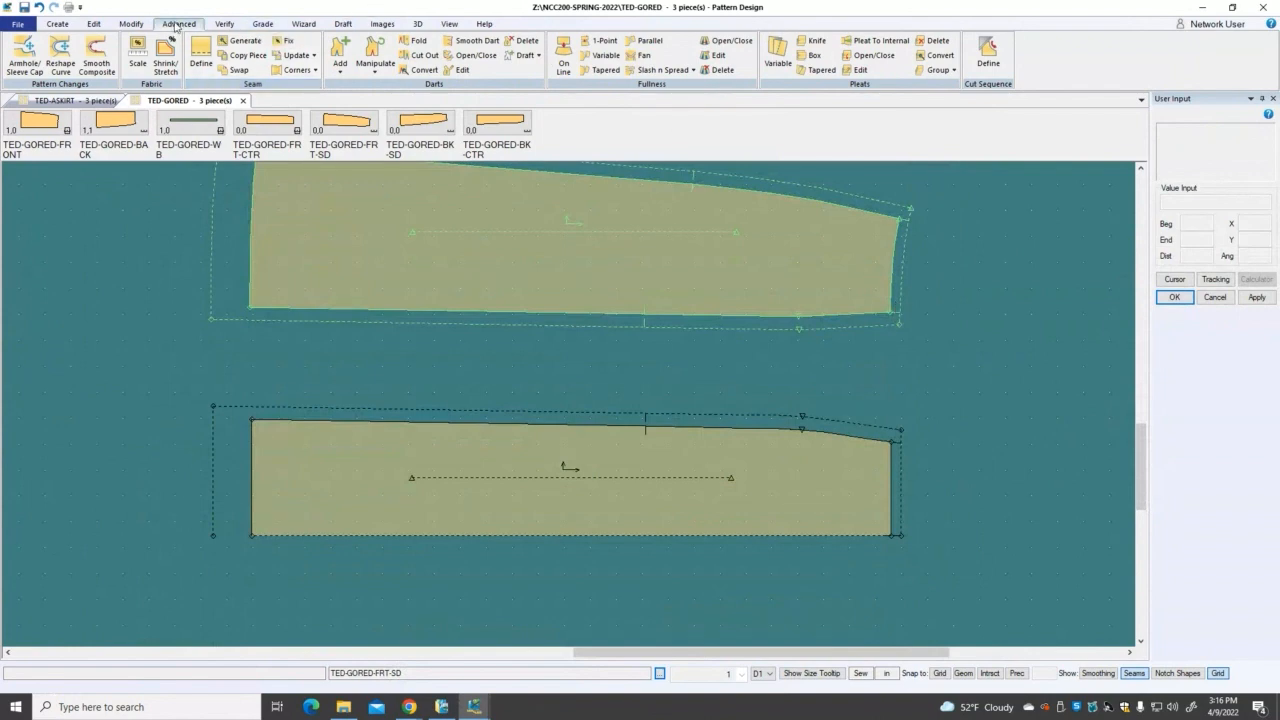
pyautogui.click(296, 70)
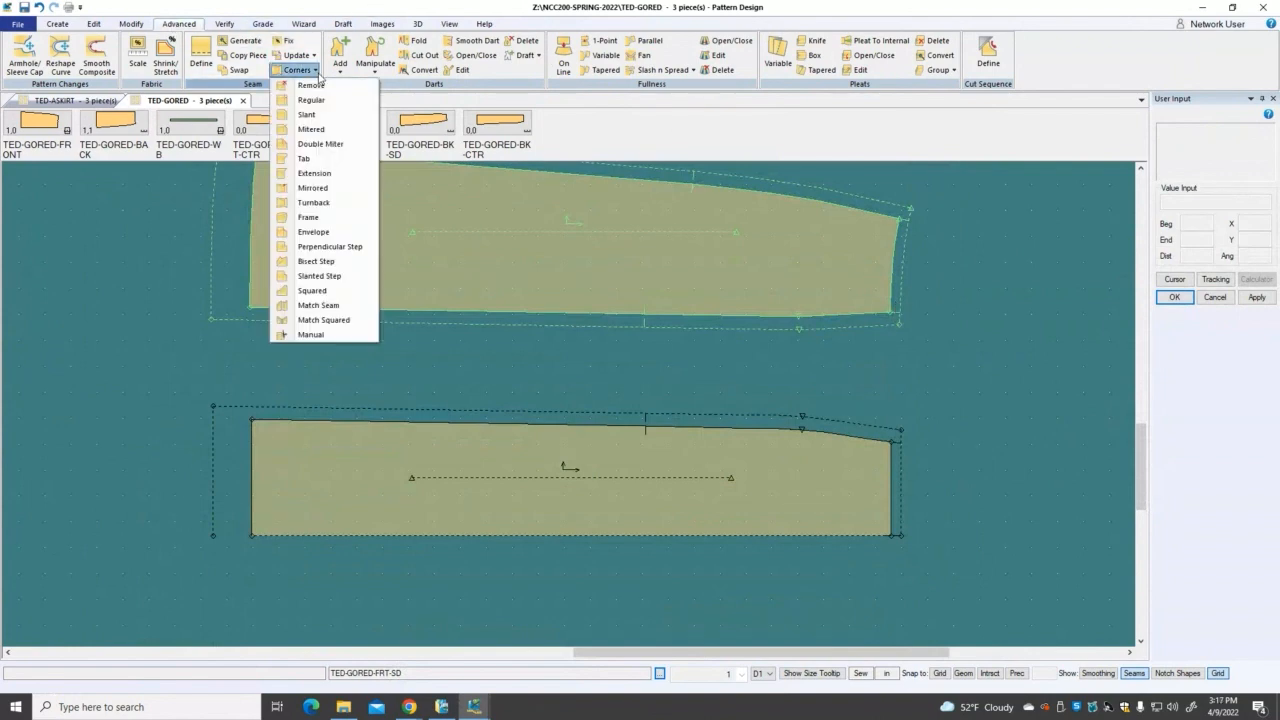
pyautogui.click(311, 100)
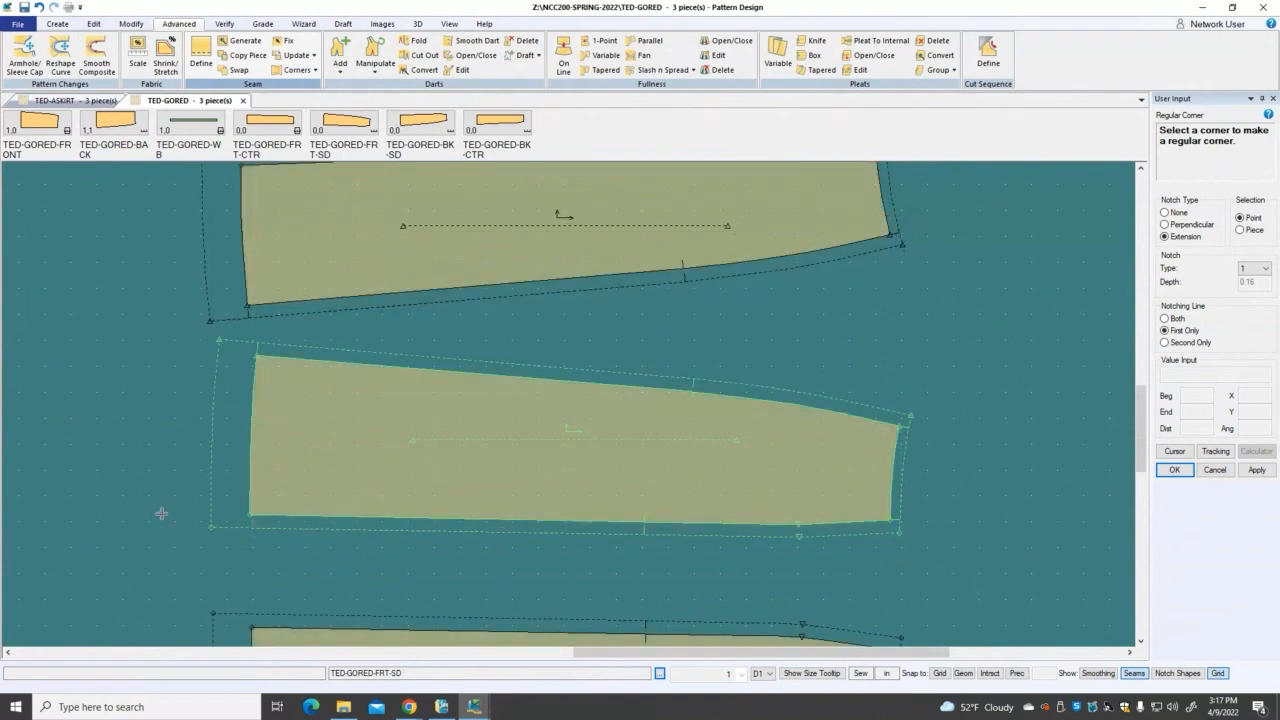
pyautogui.click(188, 488)
pyautogui.scroll(-1, 188, 488)
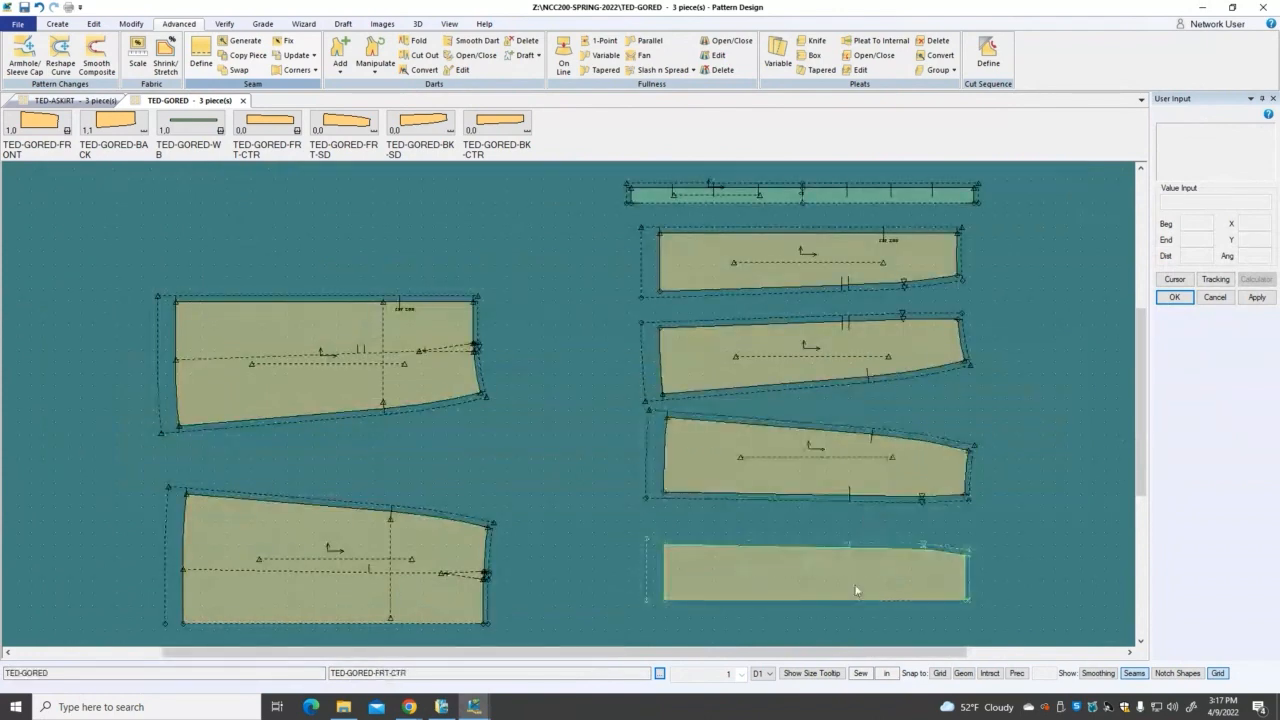
# Step: Try regular corners at the front center gore's hem with Extension notches, using the Both and Second Only notching lines
pyautogui.scroll(5, 737, 615)
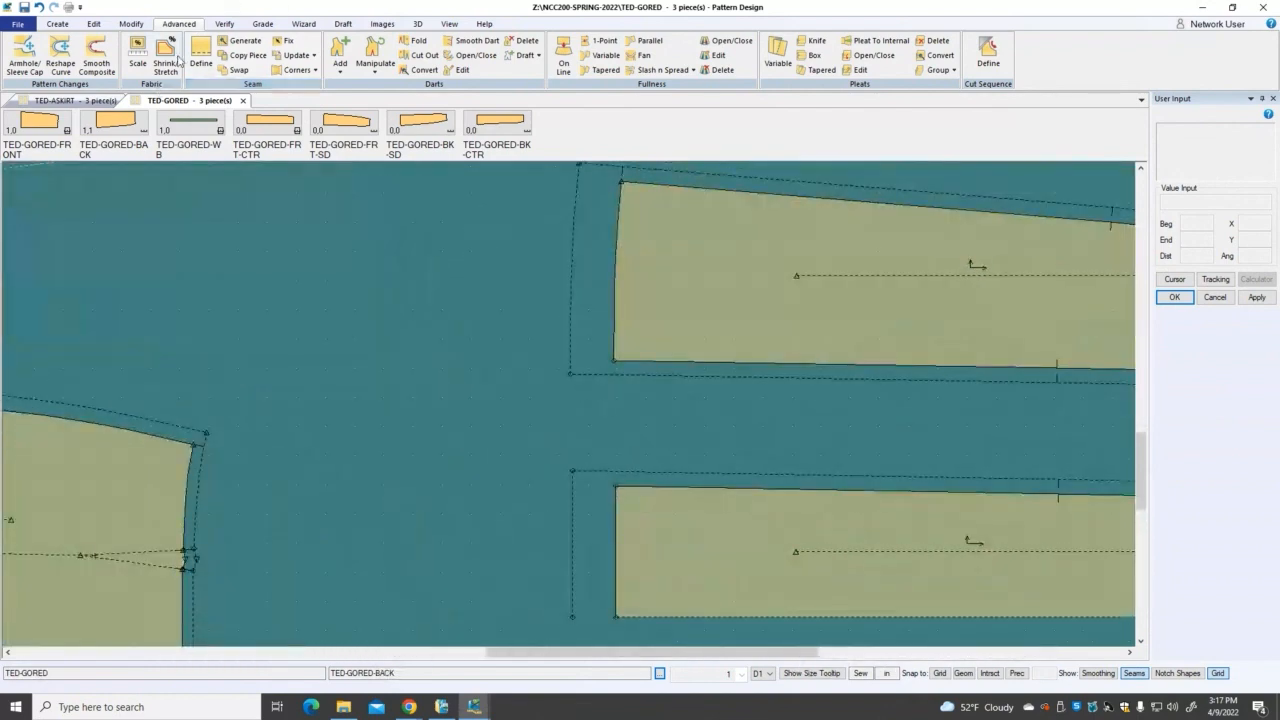
pyautogui.scroll(-2, 681, 370)
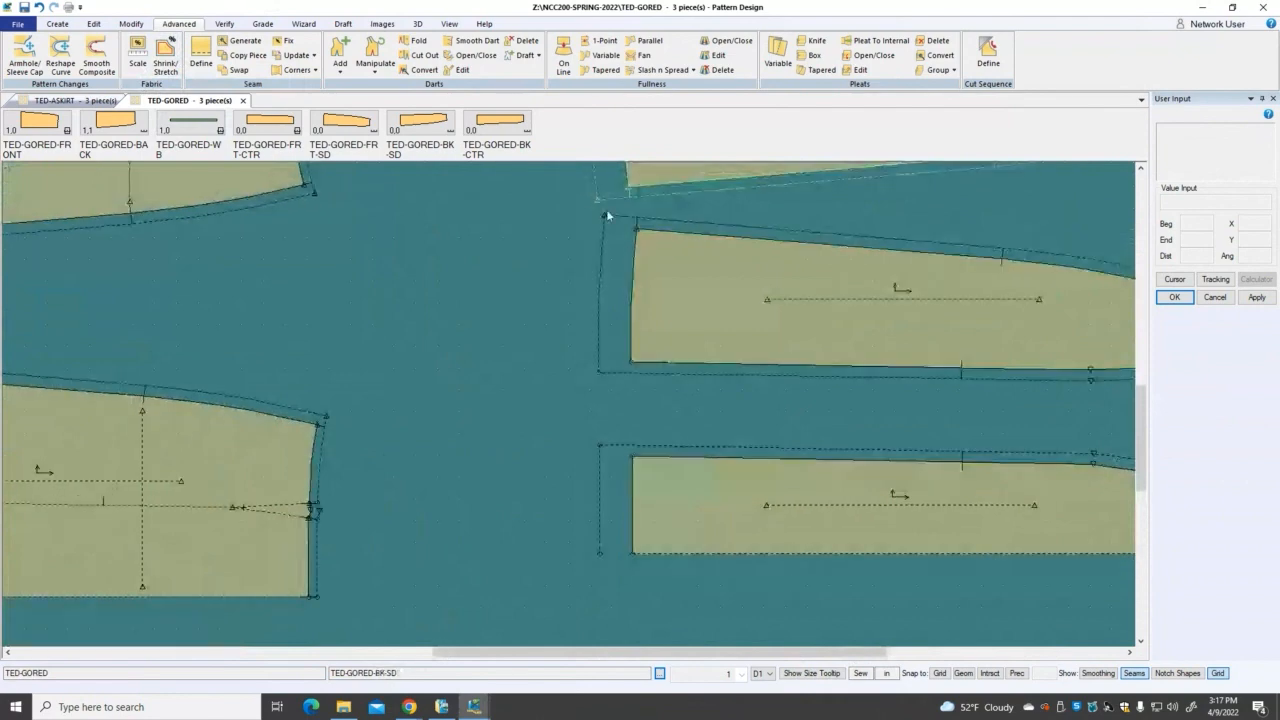
pyautogui.scroll(1, 637, 252)
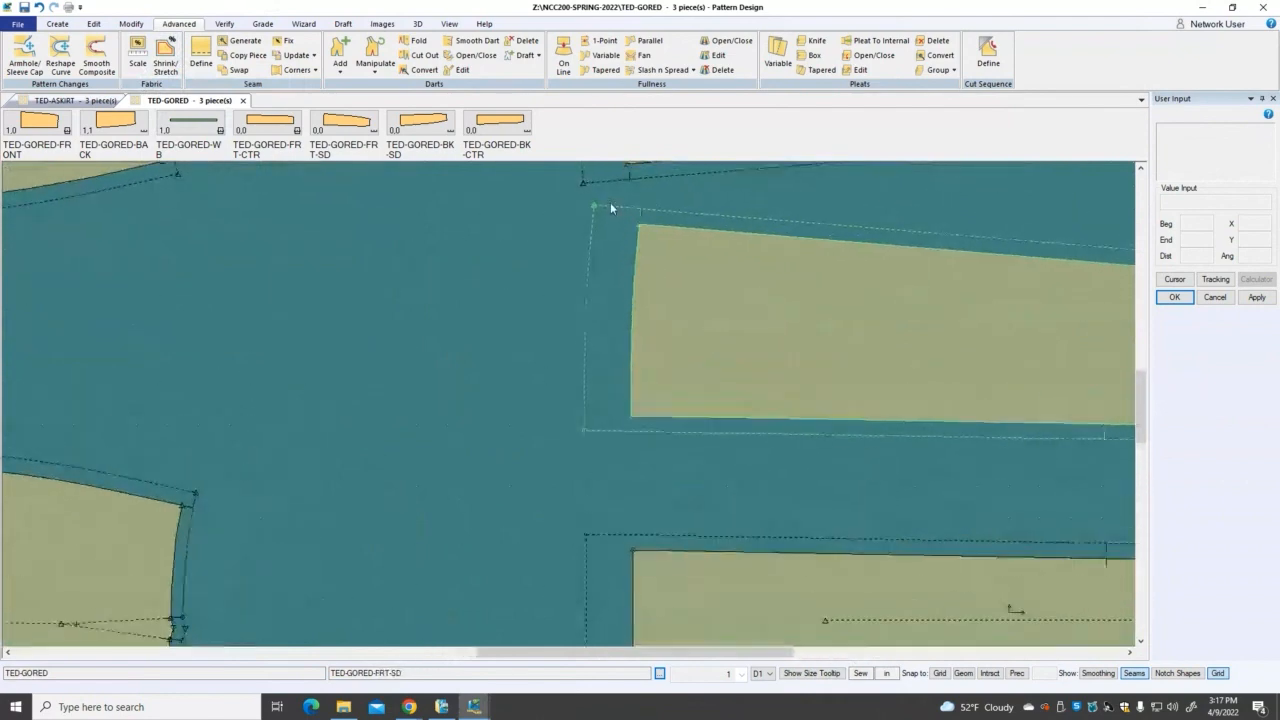
pyautogui.scroll(2, 609, 207)
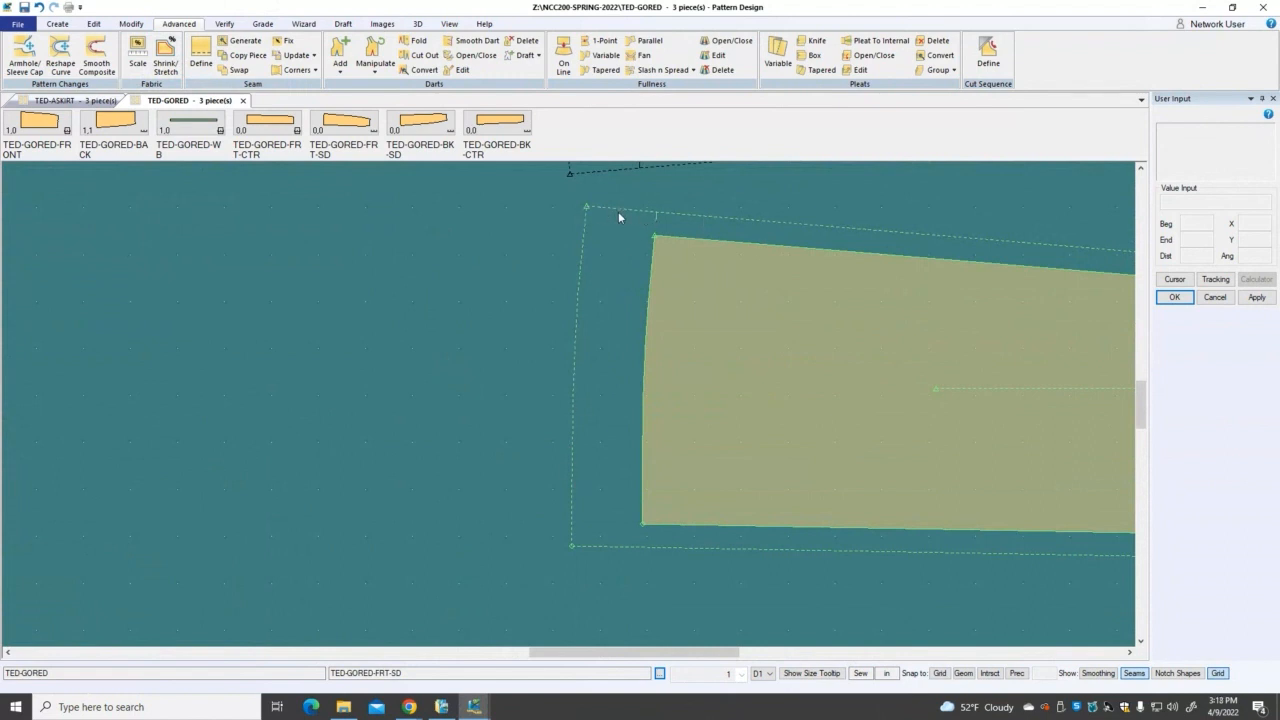
pyautogui.scroll(-1, 517, 416)
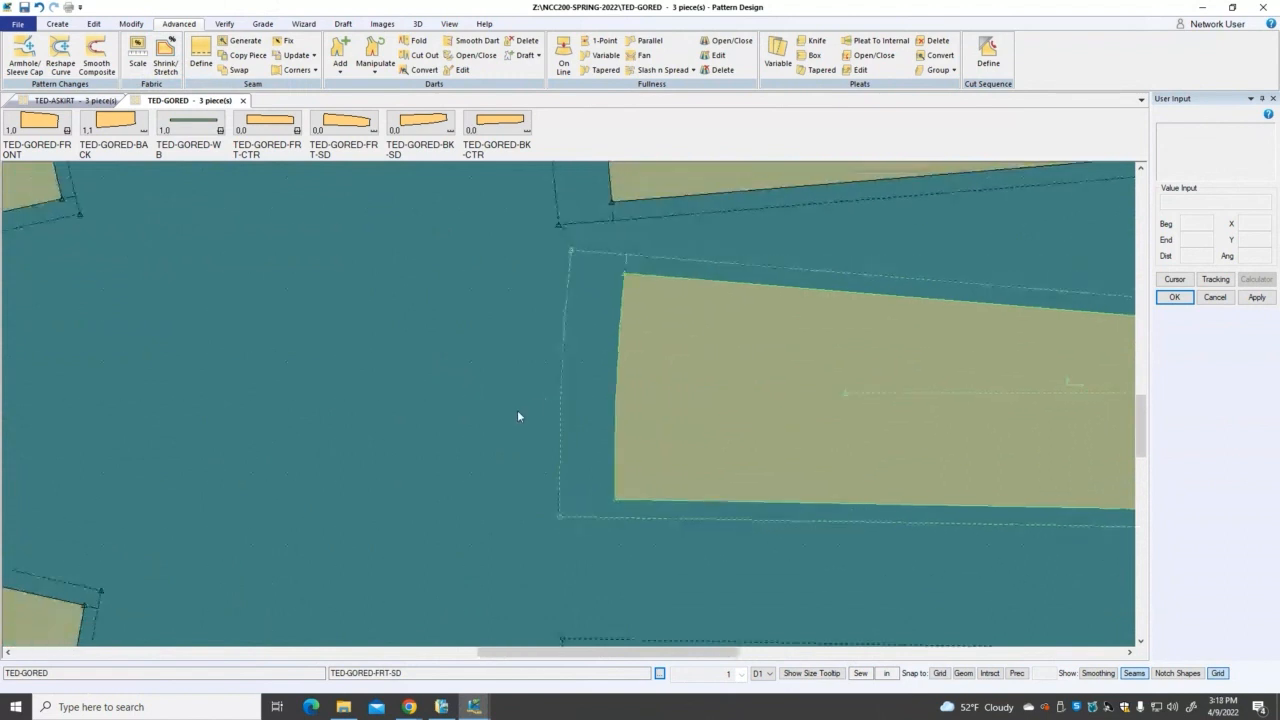
pyautogui.scroll(-3, 527, 442)
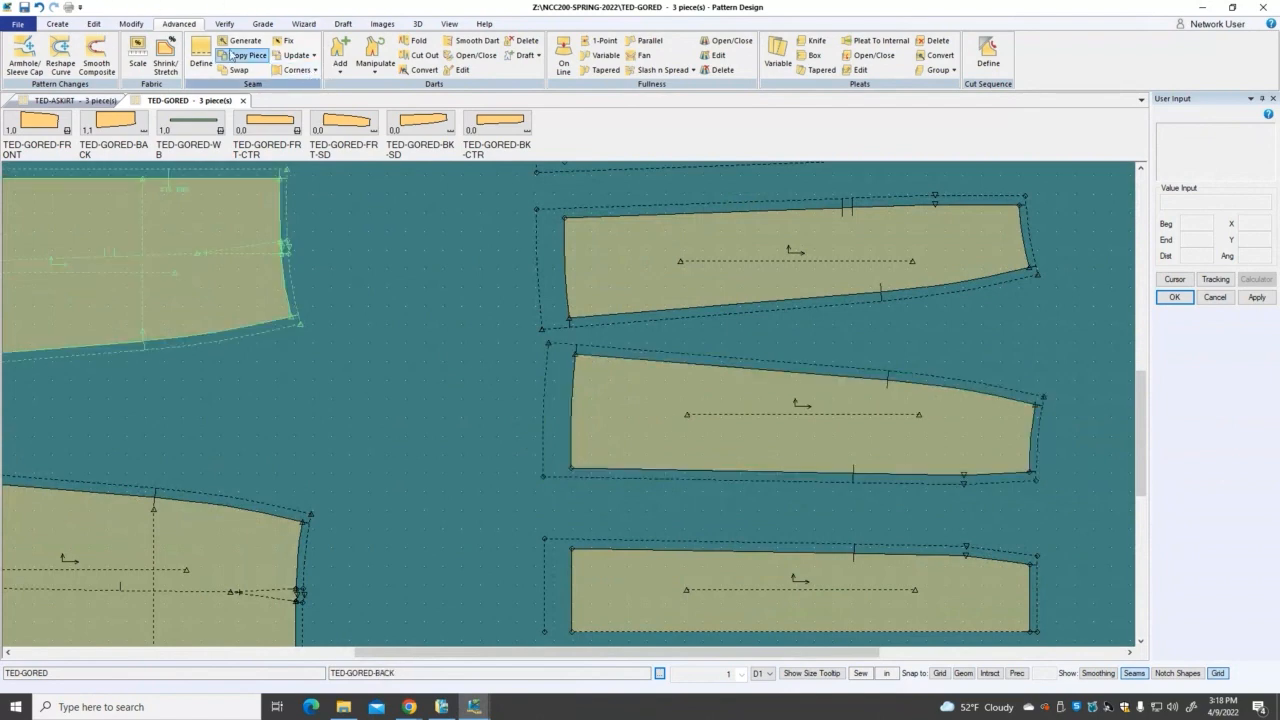
pyautogui.click(316, 70)
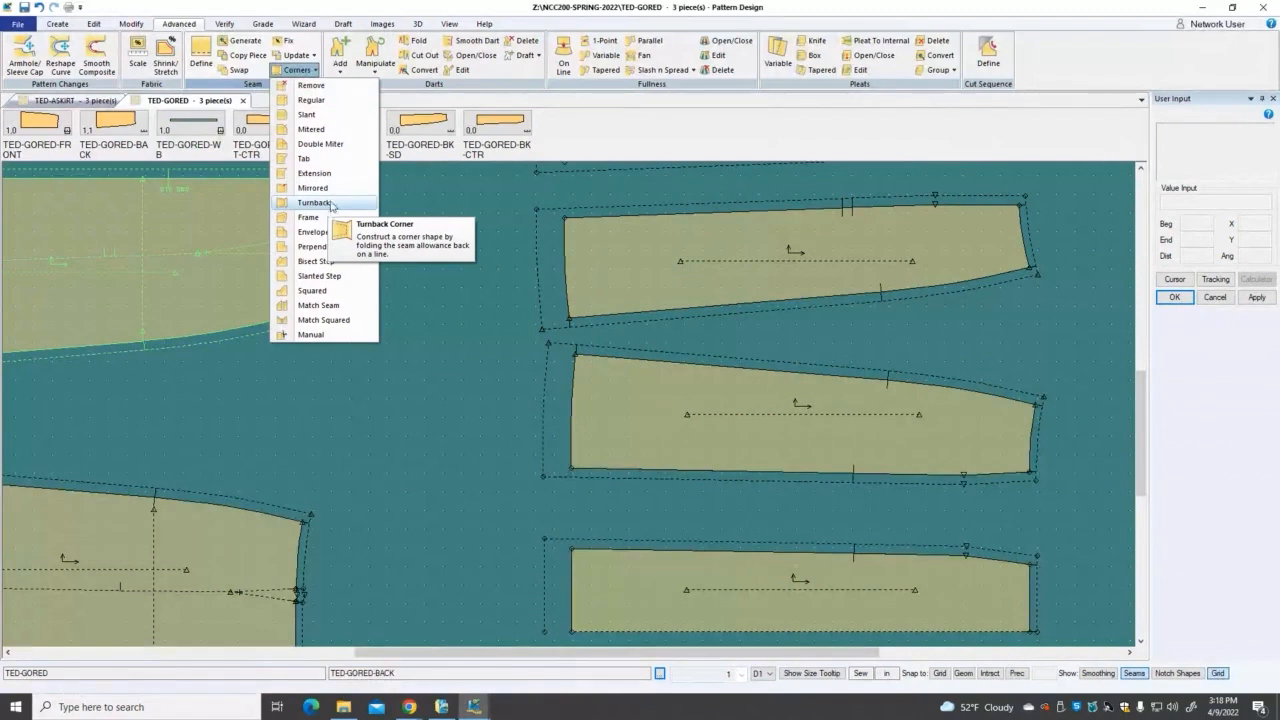
pyautogui.click(311, 100)
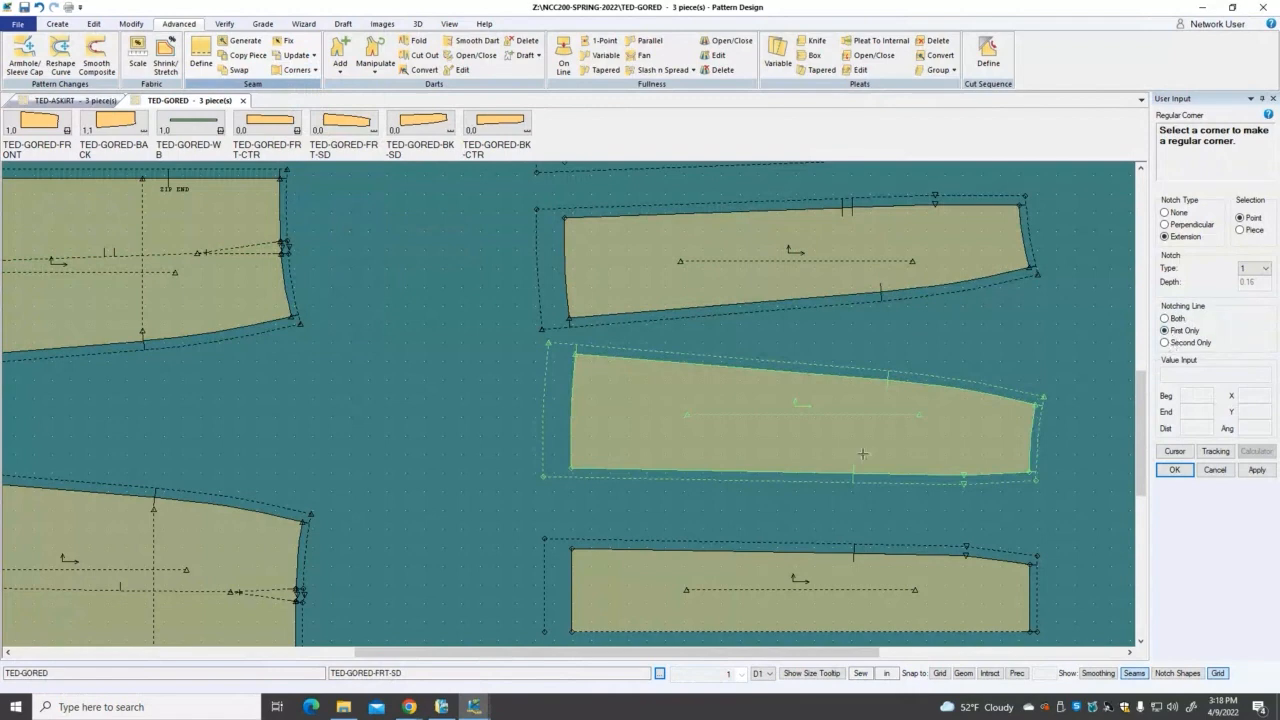
pyautogui.click(1165, 342)
pyautogui.scroll(2, 566, 545)
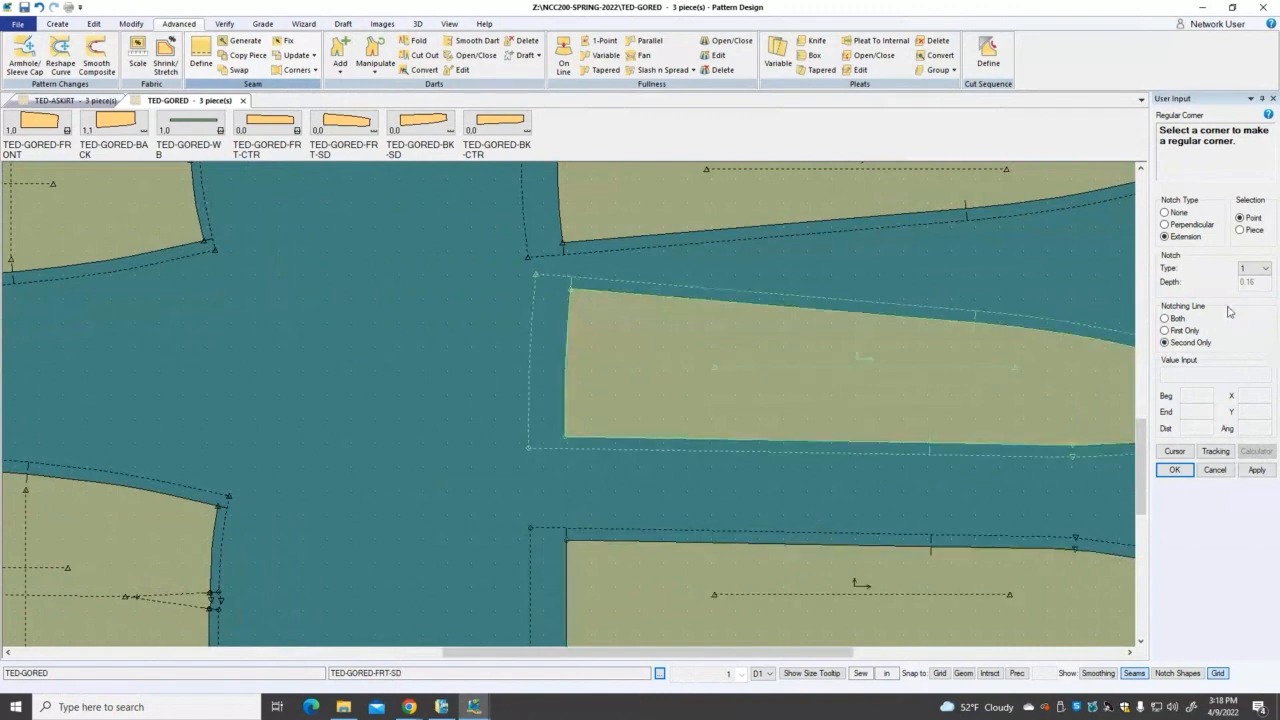
pyautogui.click(1178, 319)
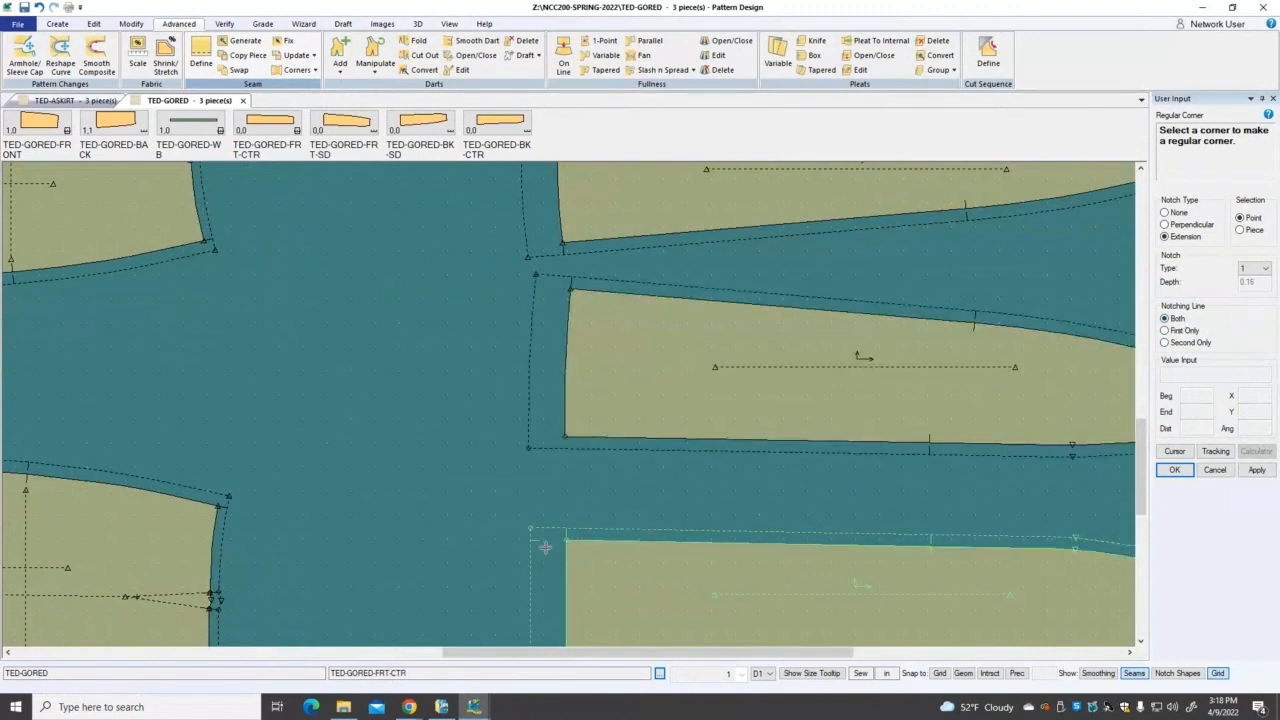
pyautogui.click(1167, 342)
pyautogui.scroll(-3, 566, 538)
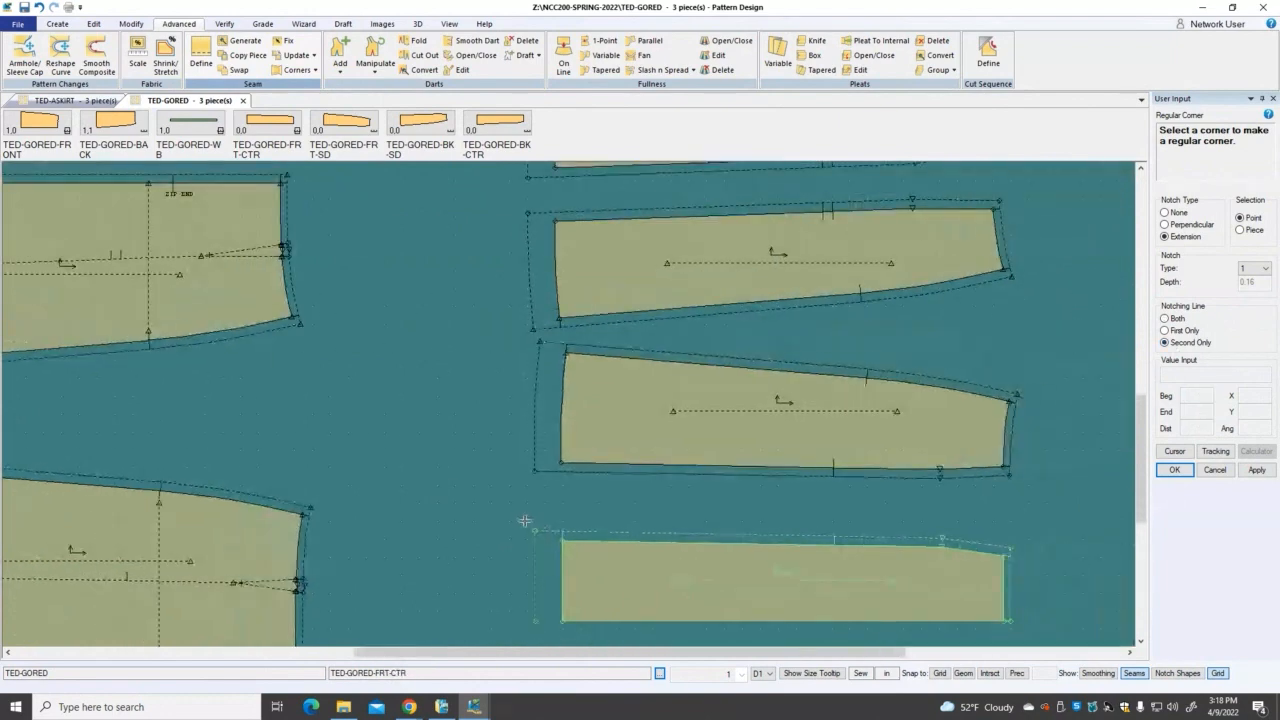
pyautogui.rightClick(485, 517)
pyautogui.click(526, 524)
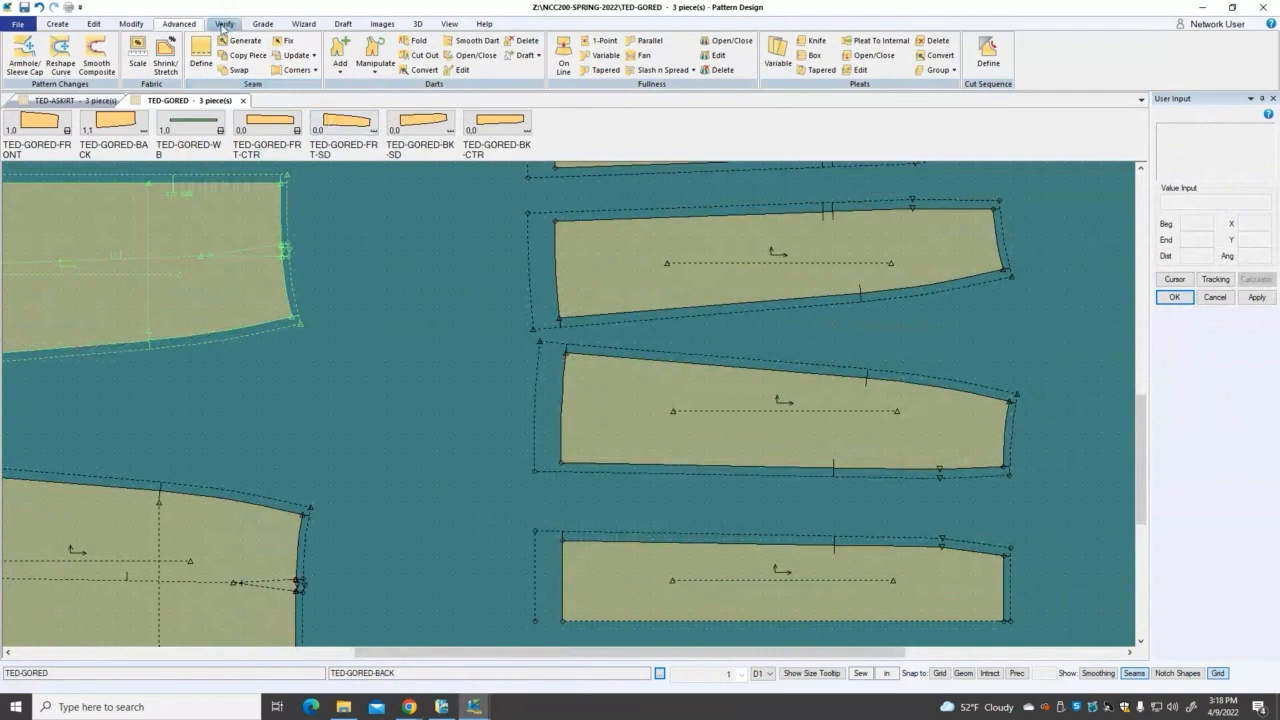
# Step: Apply turnback corners with Extension notches and First Only notching line to the hems of the front center, front side, back side and back center gores
pyautogui.click(296, 70)
pyautogui.click(313, 202)
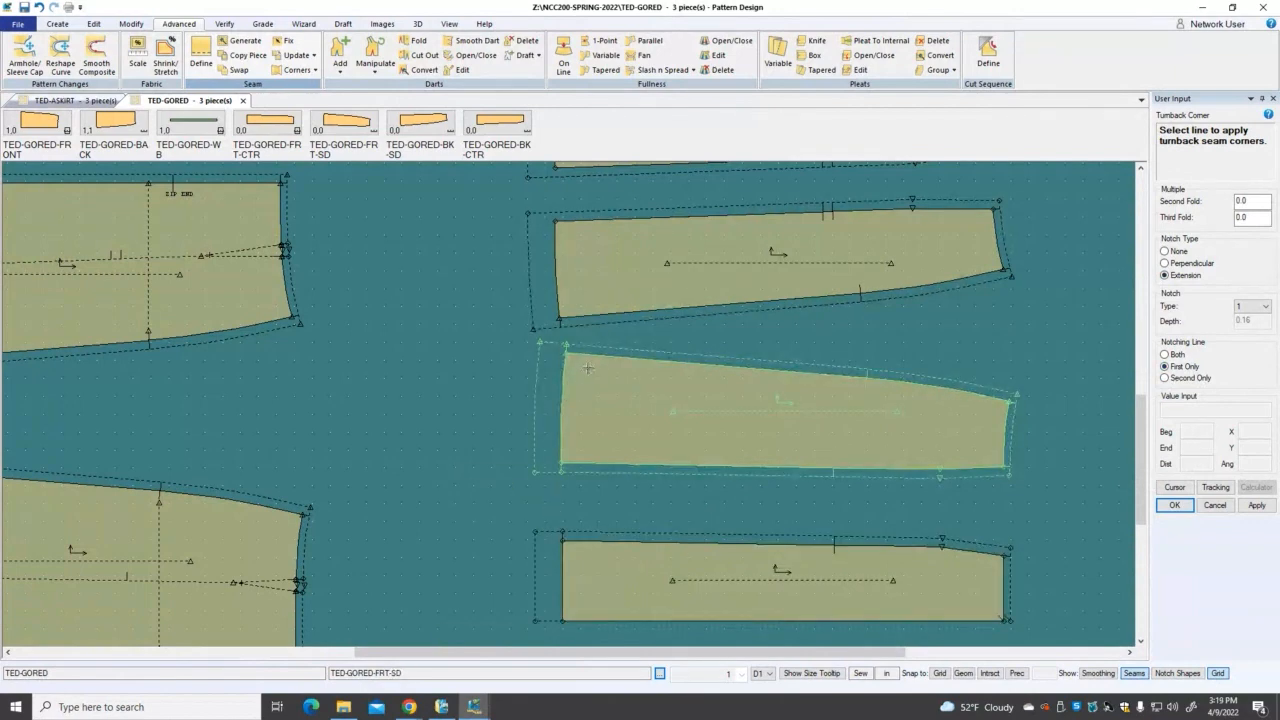
pyautogui.scroll(-2, 588, 368)
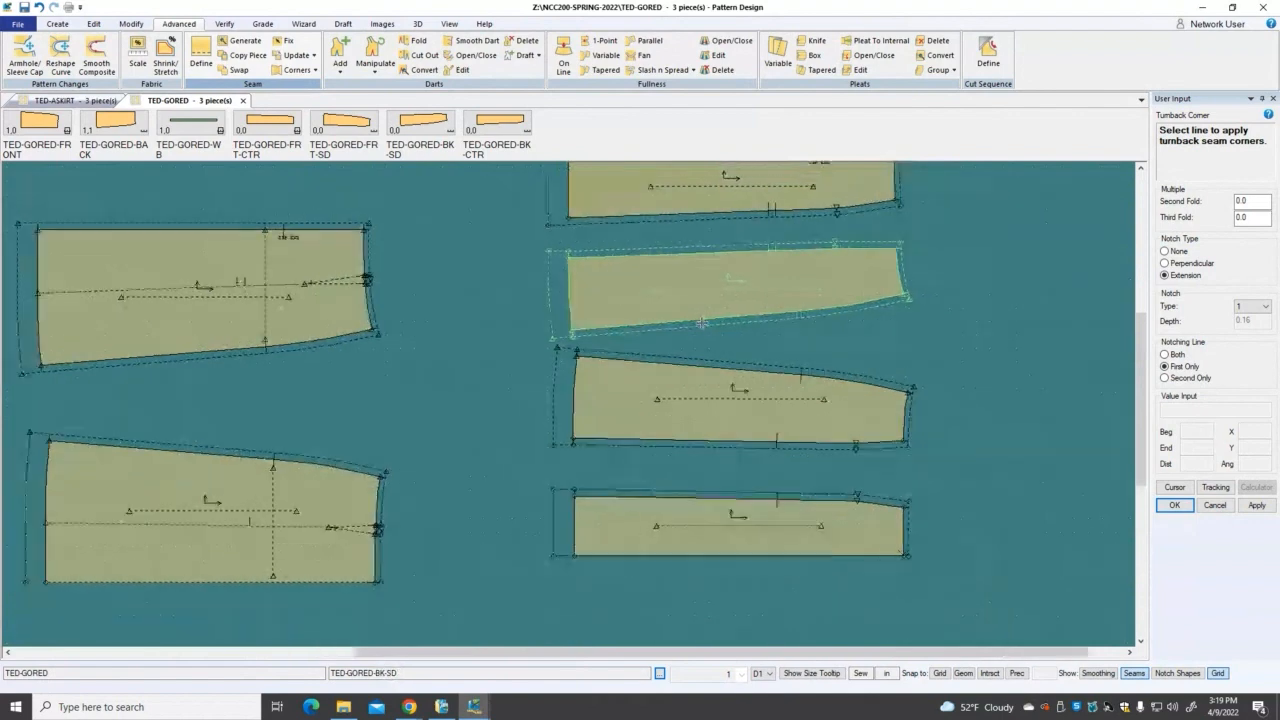
pyautogui.scroll(1, 560, 200)
pyautogui.scroll(1, 554, 192)
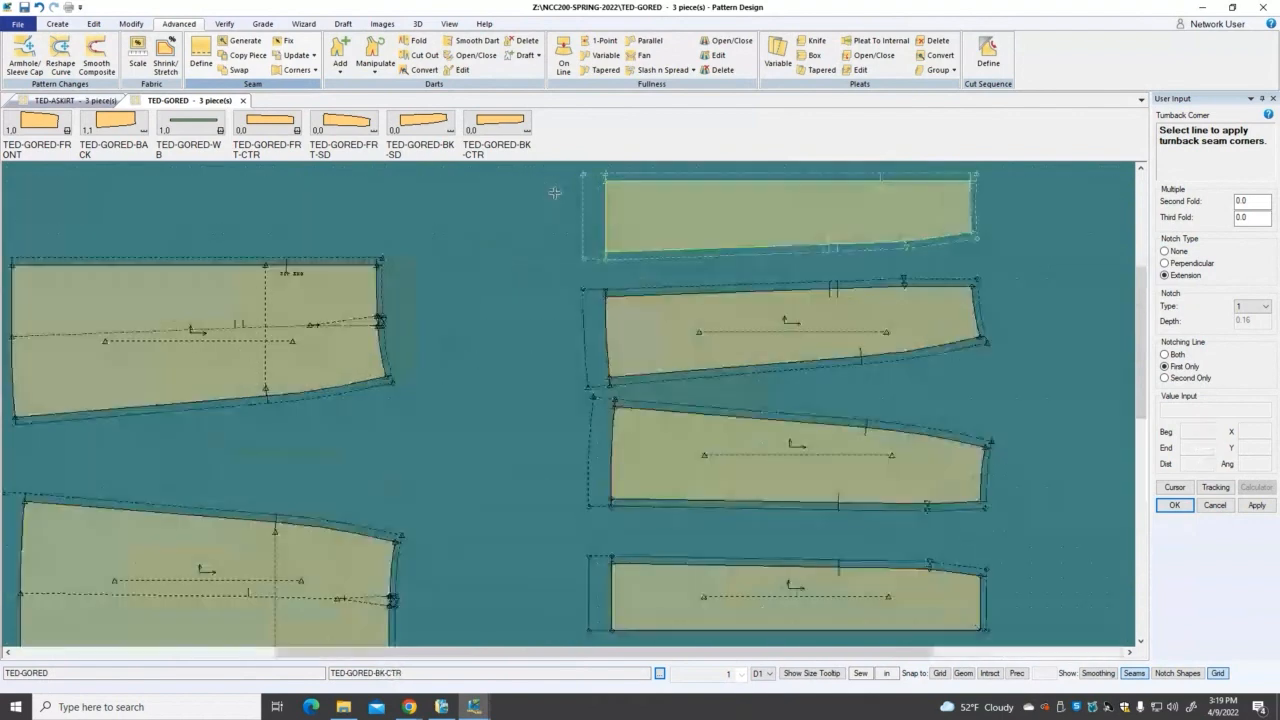
pyautogui.scroll(1, 554, 192)
pyautogui.rightClick(516, 183)
pyautogui.click(535, 186)
pyautogui.scroll(1, 603, 267)
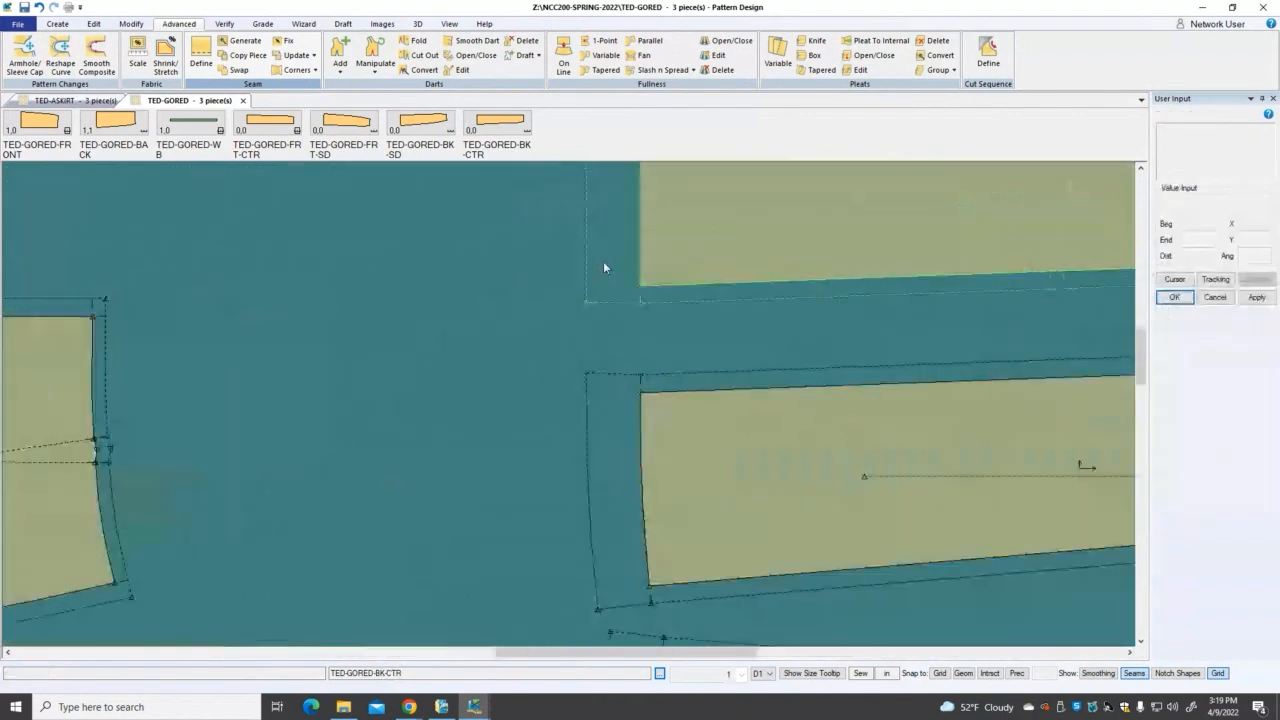
pyautogui.scroll(1, 603, 267)
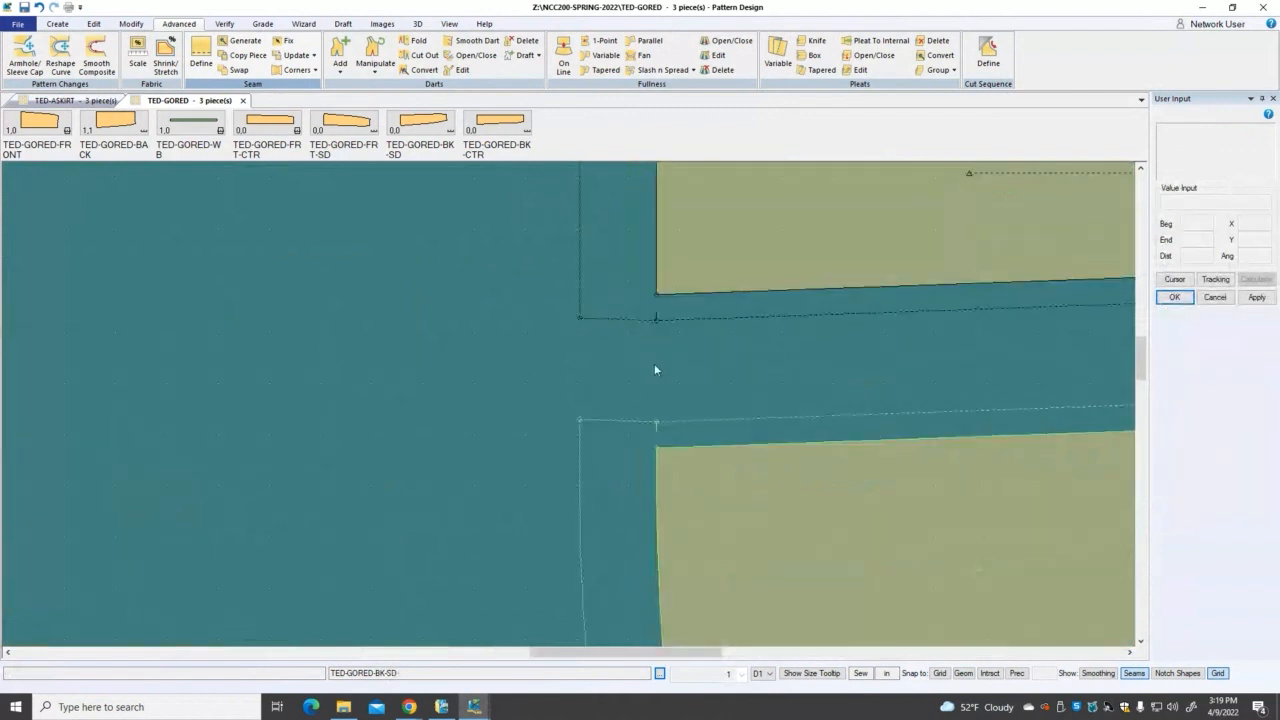
pyautogui.scroll(-2, 666, 426)
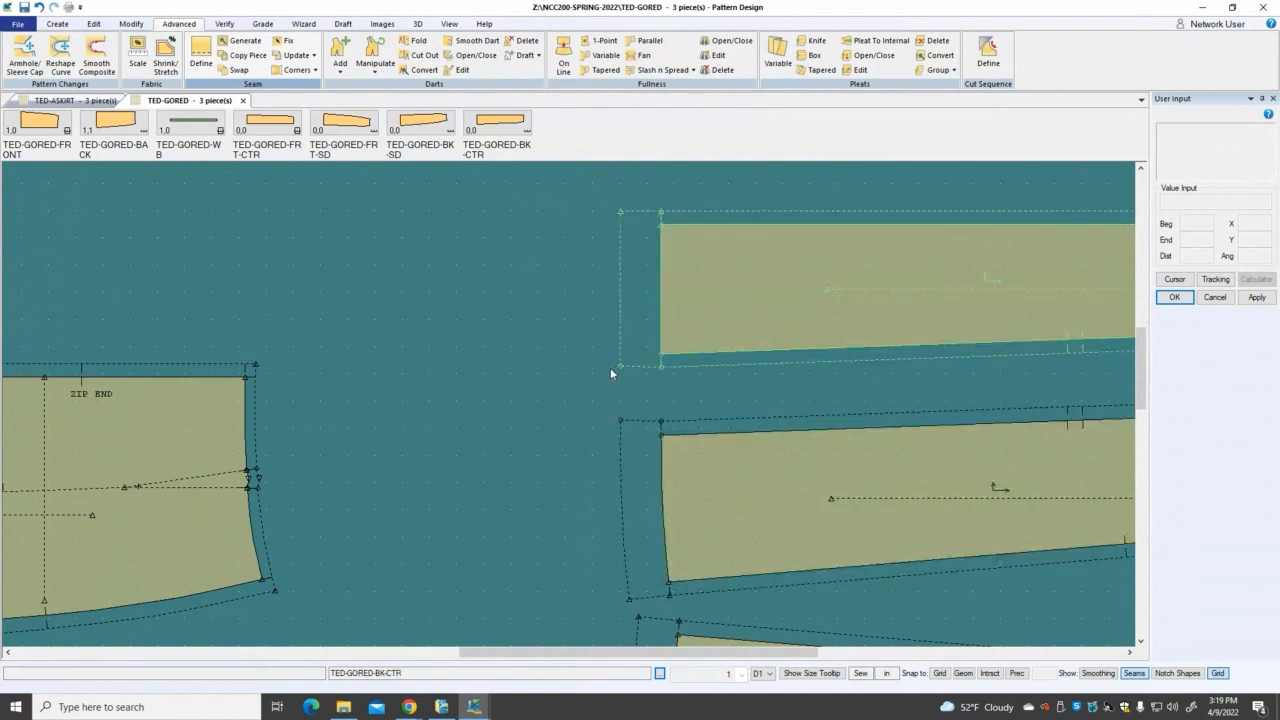
pyautogui.scroll(-2, 548, 408)
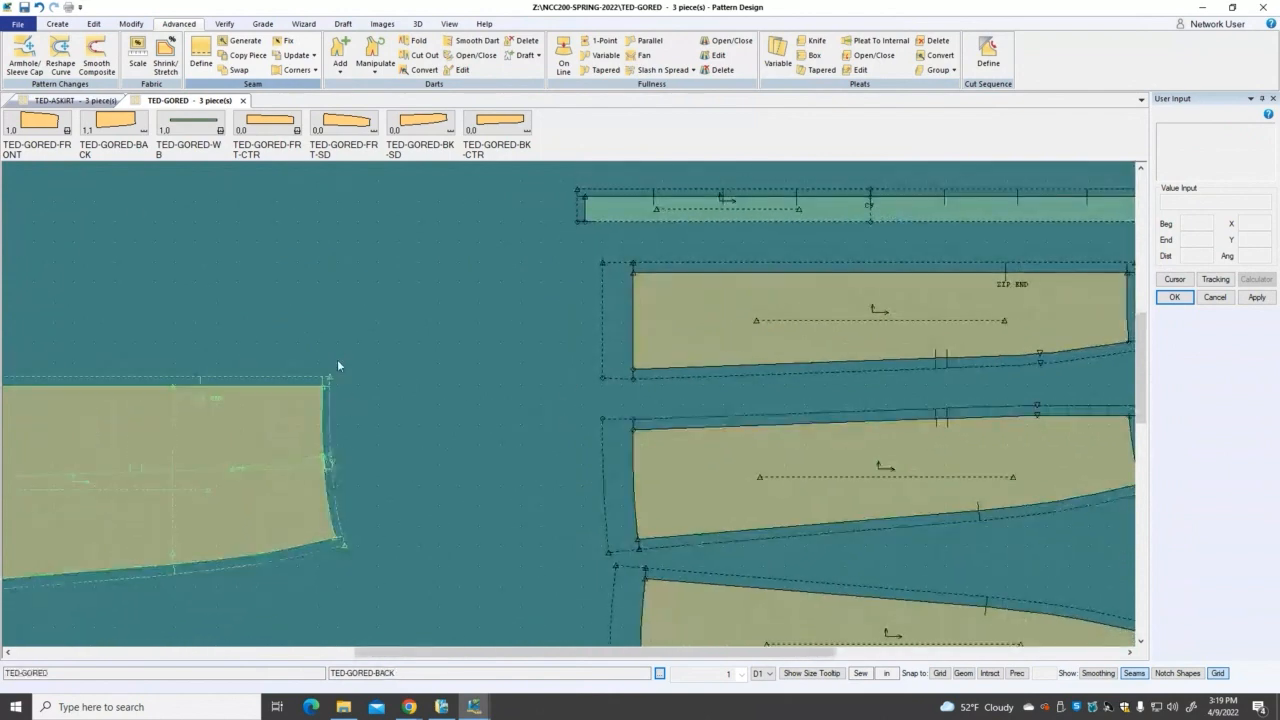
pyautogui.click(297, 70)
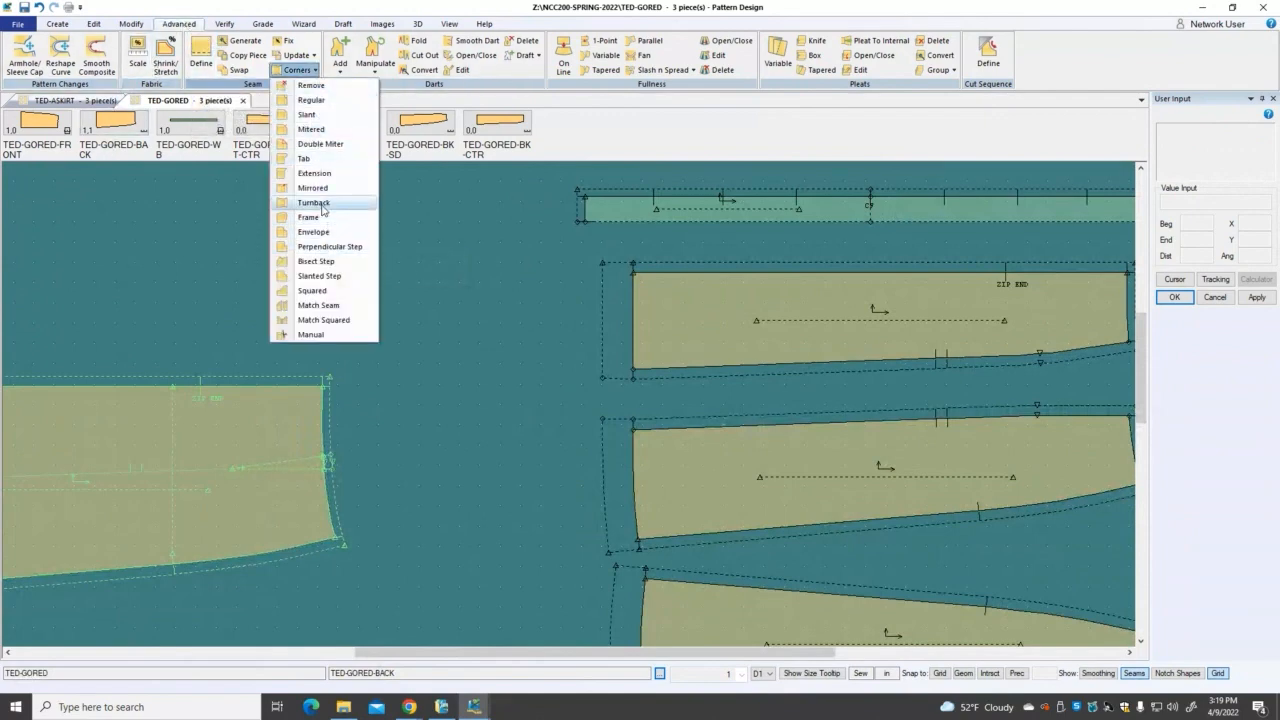
pyautogui.click(318, 204)
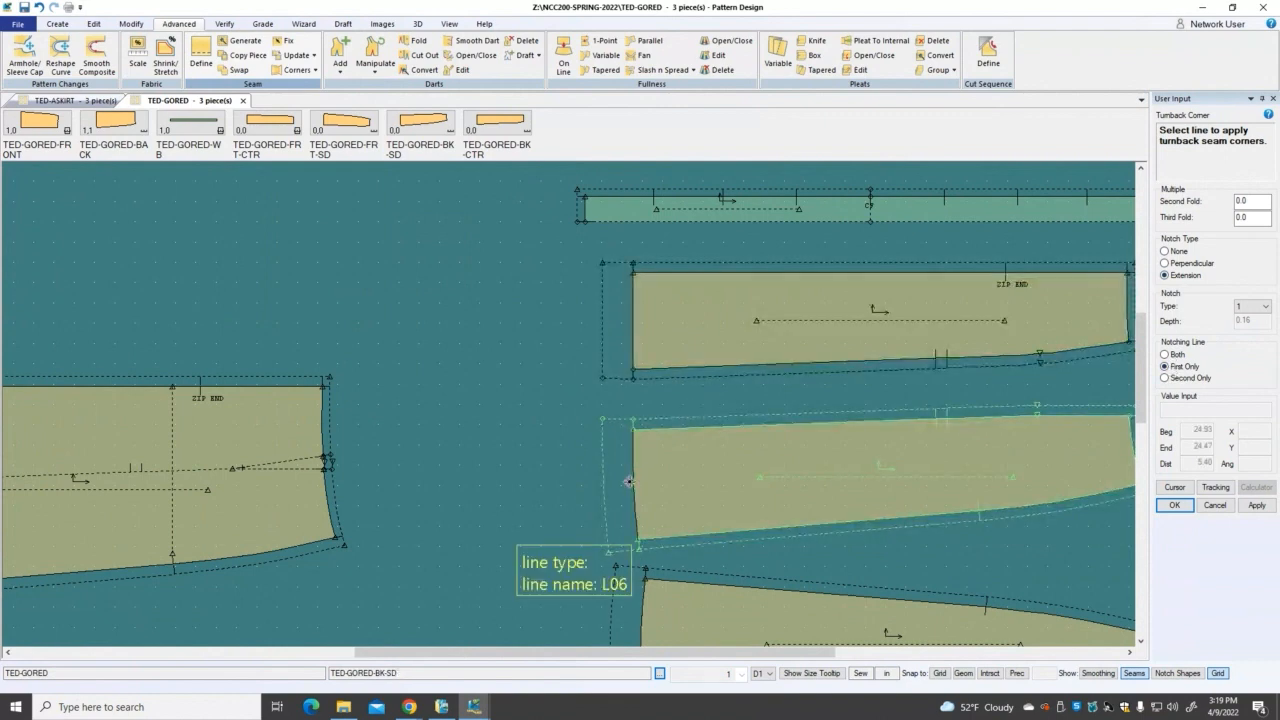
pyautogui.scroll(-3, 605, 421)
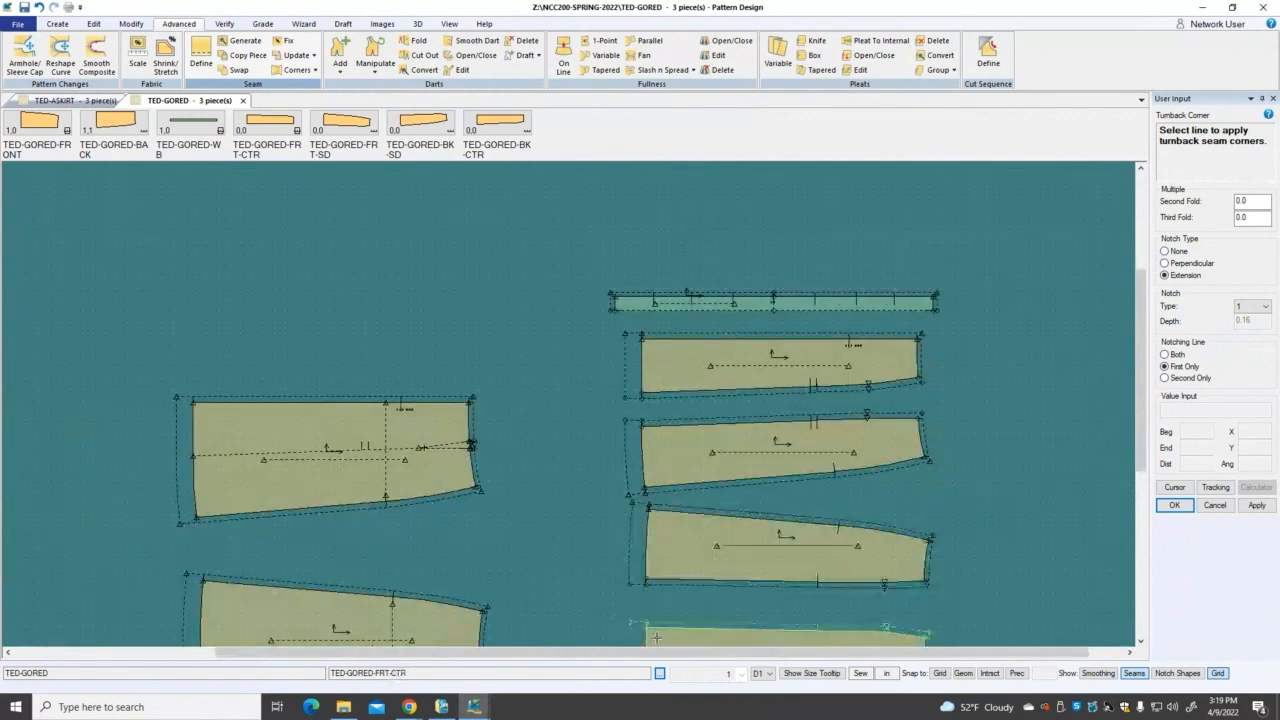
pyautogui.rightClick(563, 482)
pyautogui.click(580, 490)
# Step: Move the back side, front side and front center gores closer together in a stack beneath the back center gore
pyautogui.scroll(2, 632, 534)
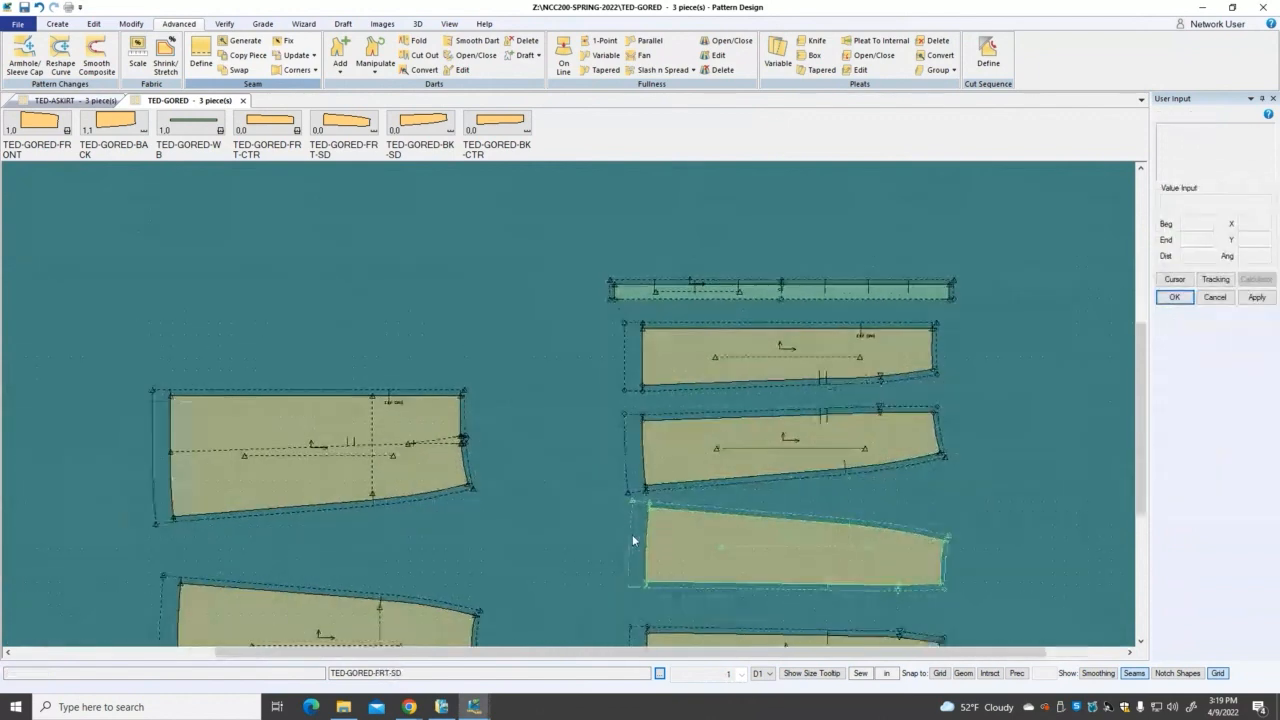
pyautogui.scroll(3, 660, 575)
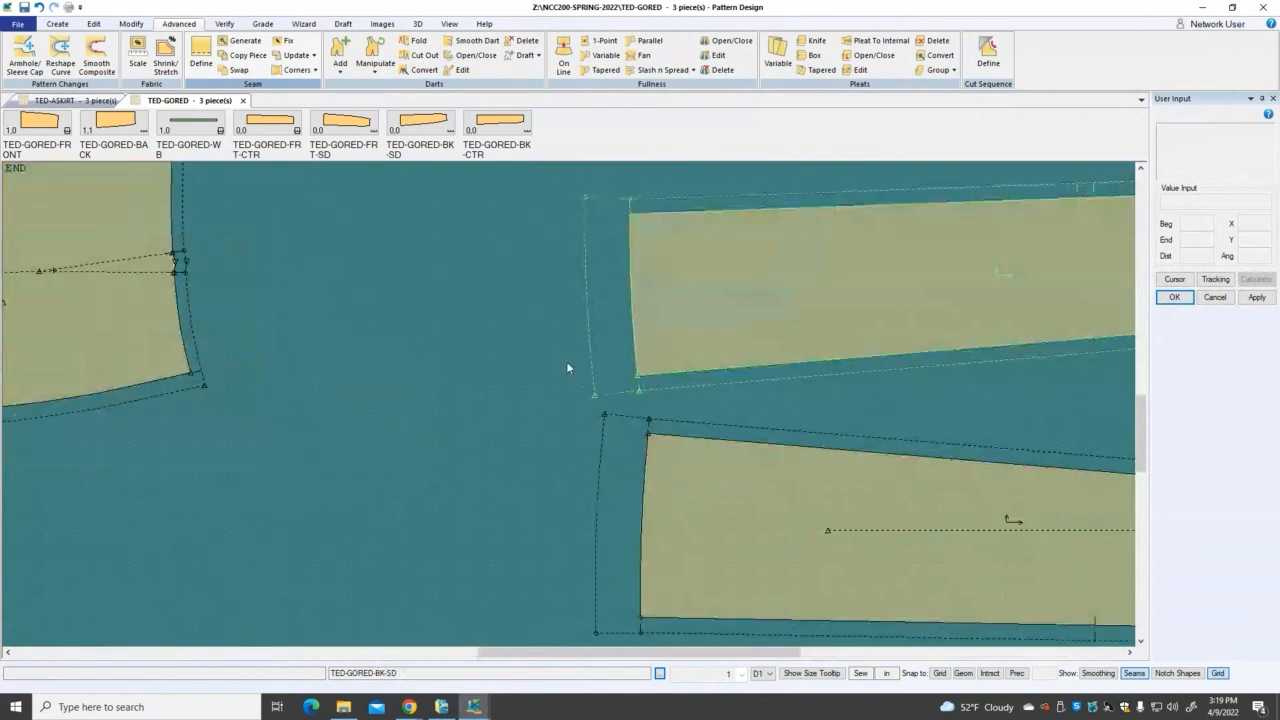
pyautogui.scroll(-4, 503, 405)
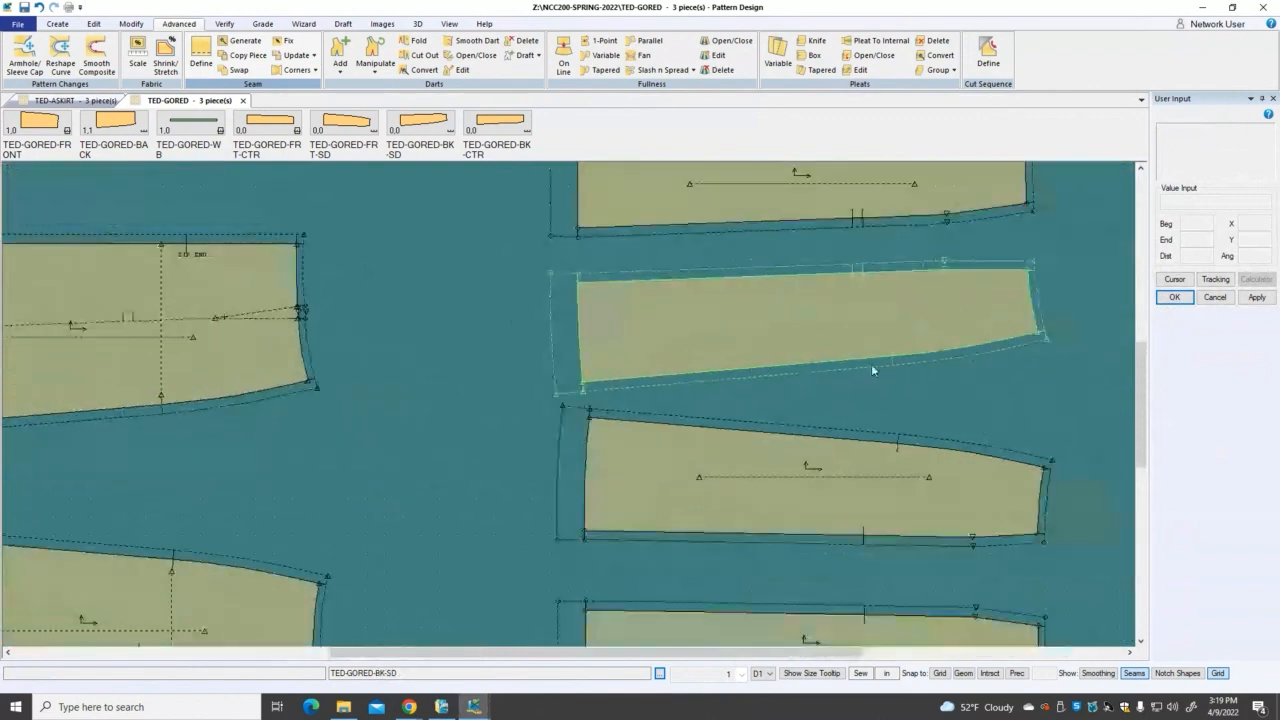
pyautogui.moveTo(782, 321); pyautogui.dragTo(783, 305)
pyautogui.moveTo(767, 505); pyautogui.dragTo(765, 489)
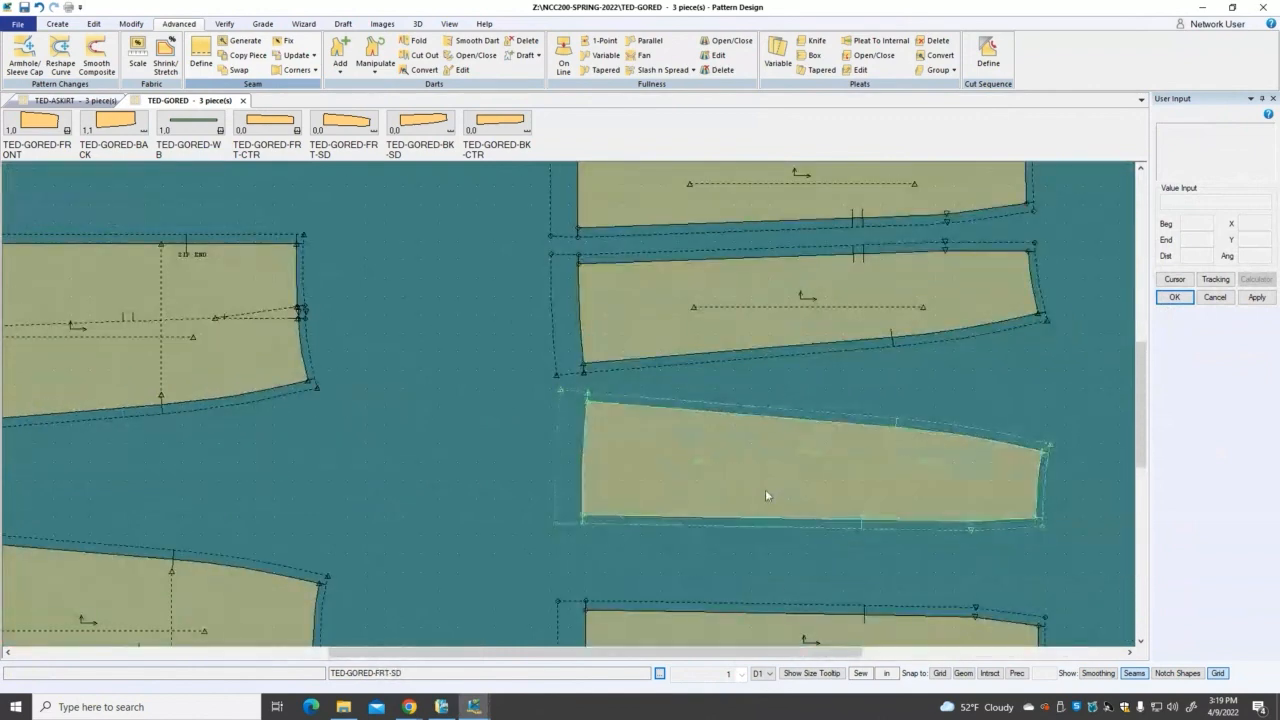
pyautogui.moveTo(766, 628); pyautogui.dragTo(769, 562)
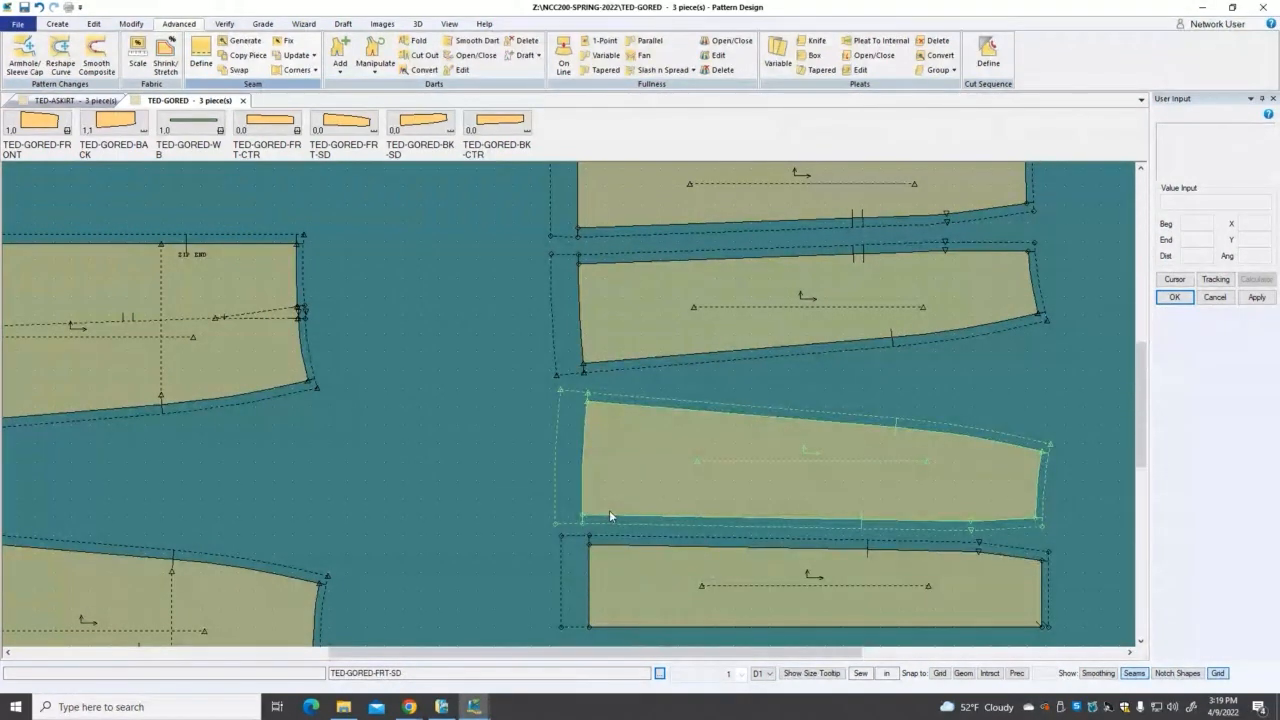